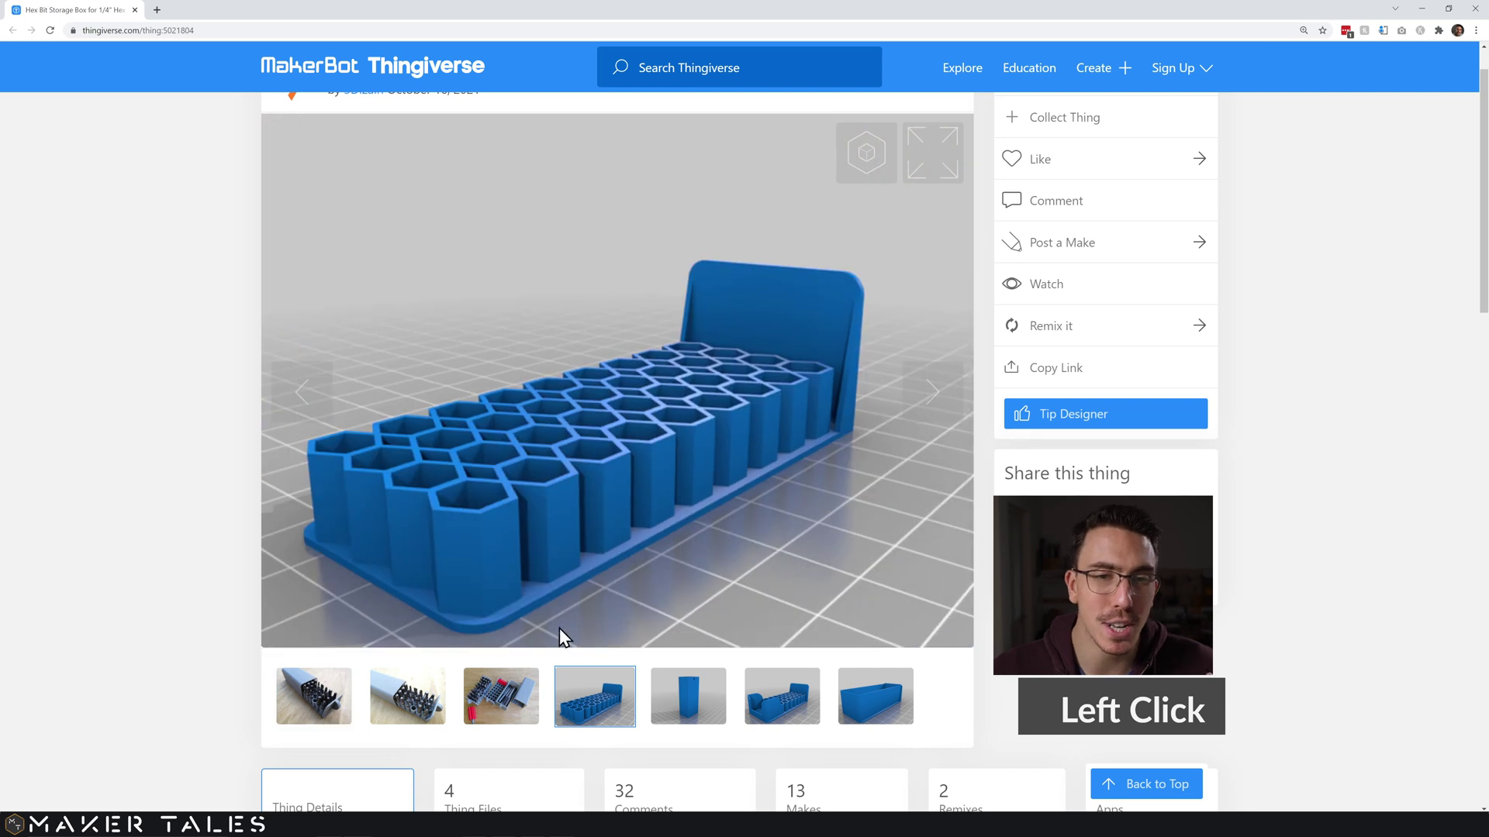
Step: Look through the gallery photos of the printed hex bit storage box, ending on the first photo
click(402, 702)
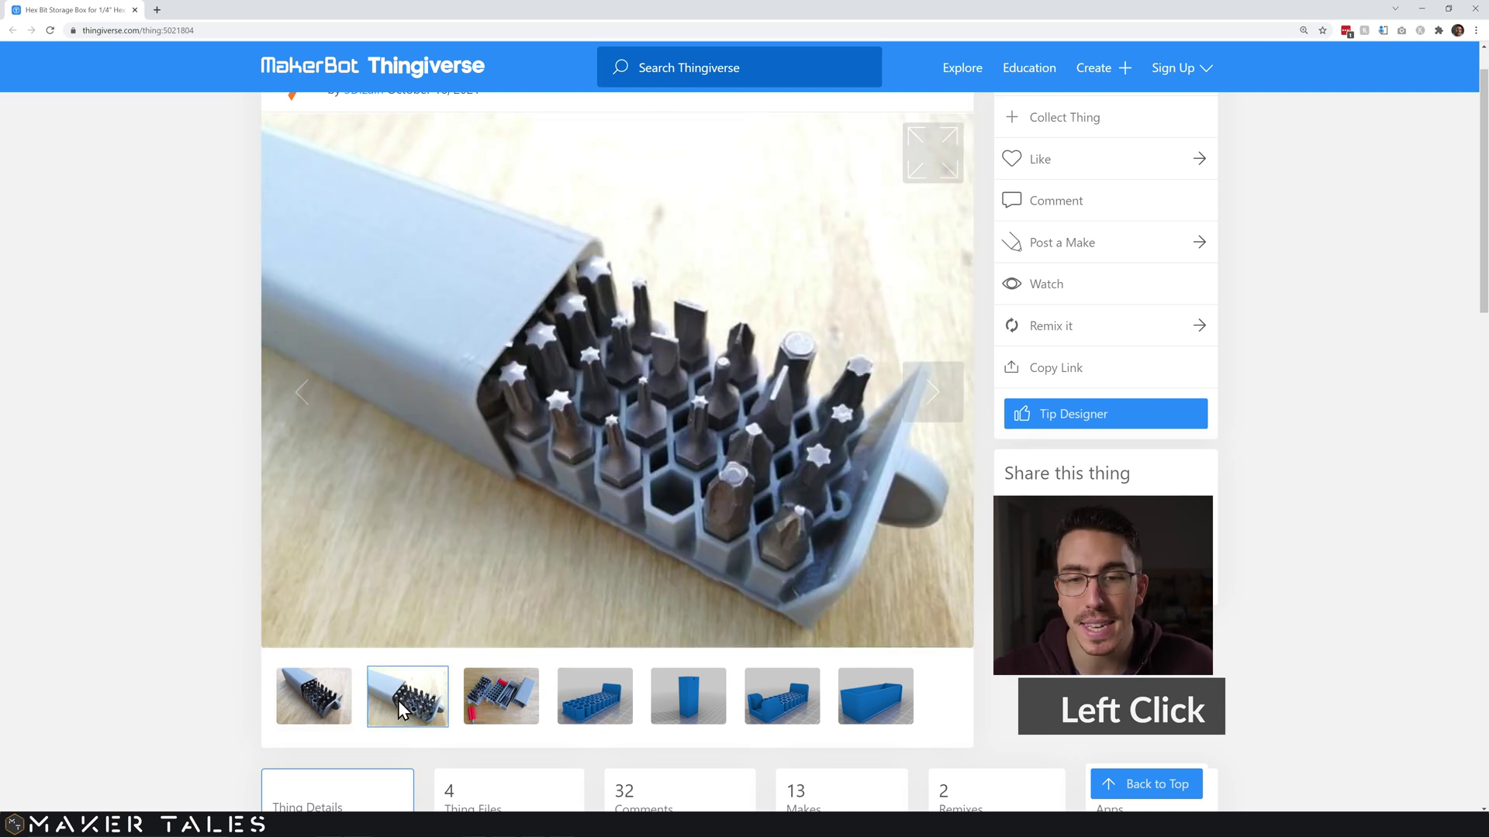
click(336, 701)
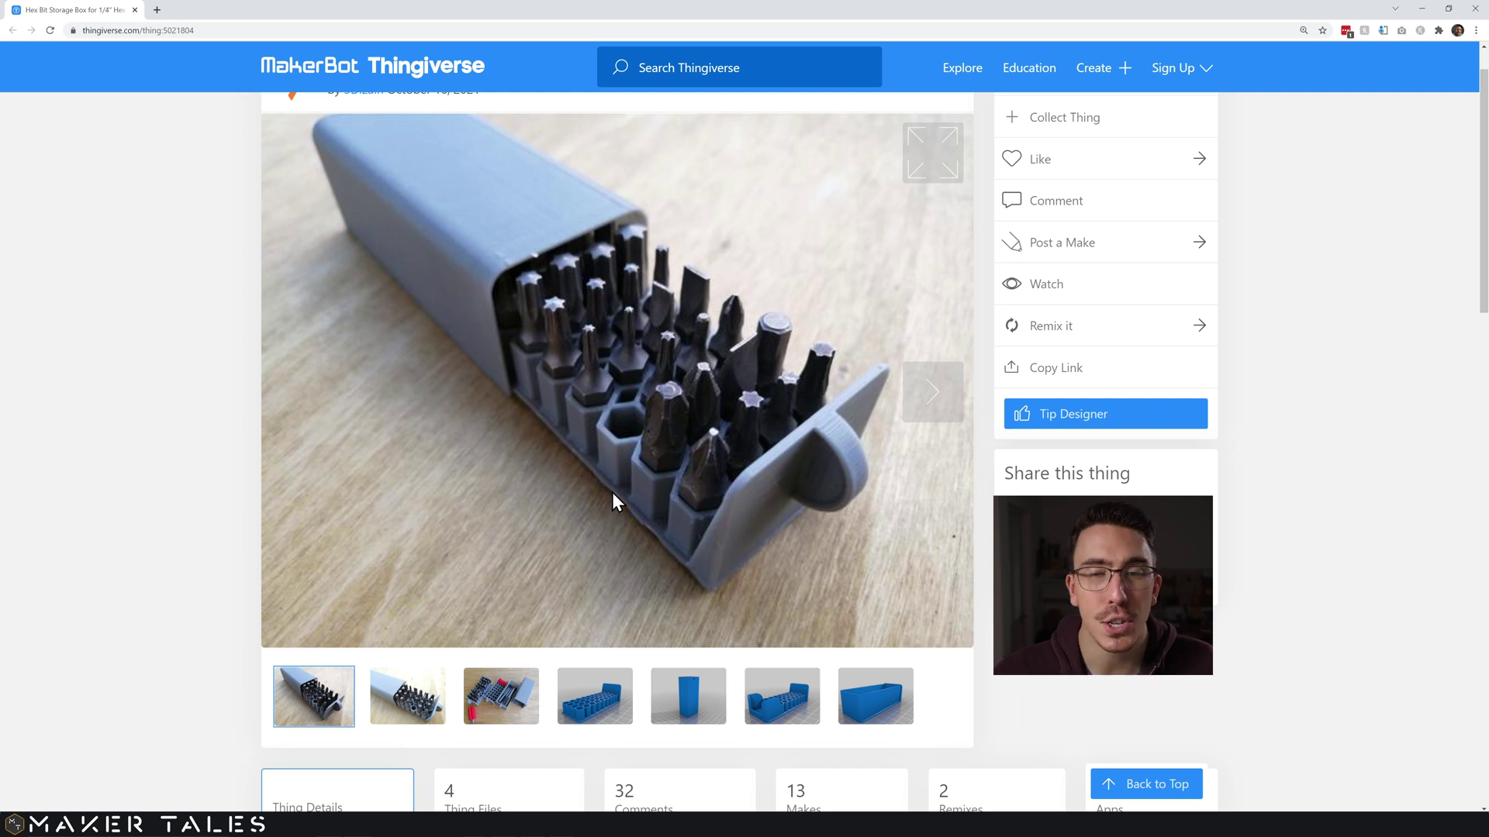
click(621, 449)
scroll(621, 448, up, 1)
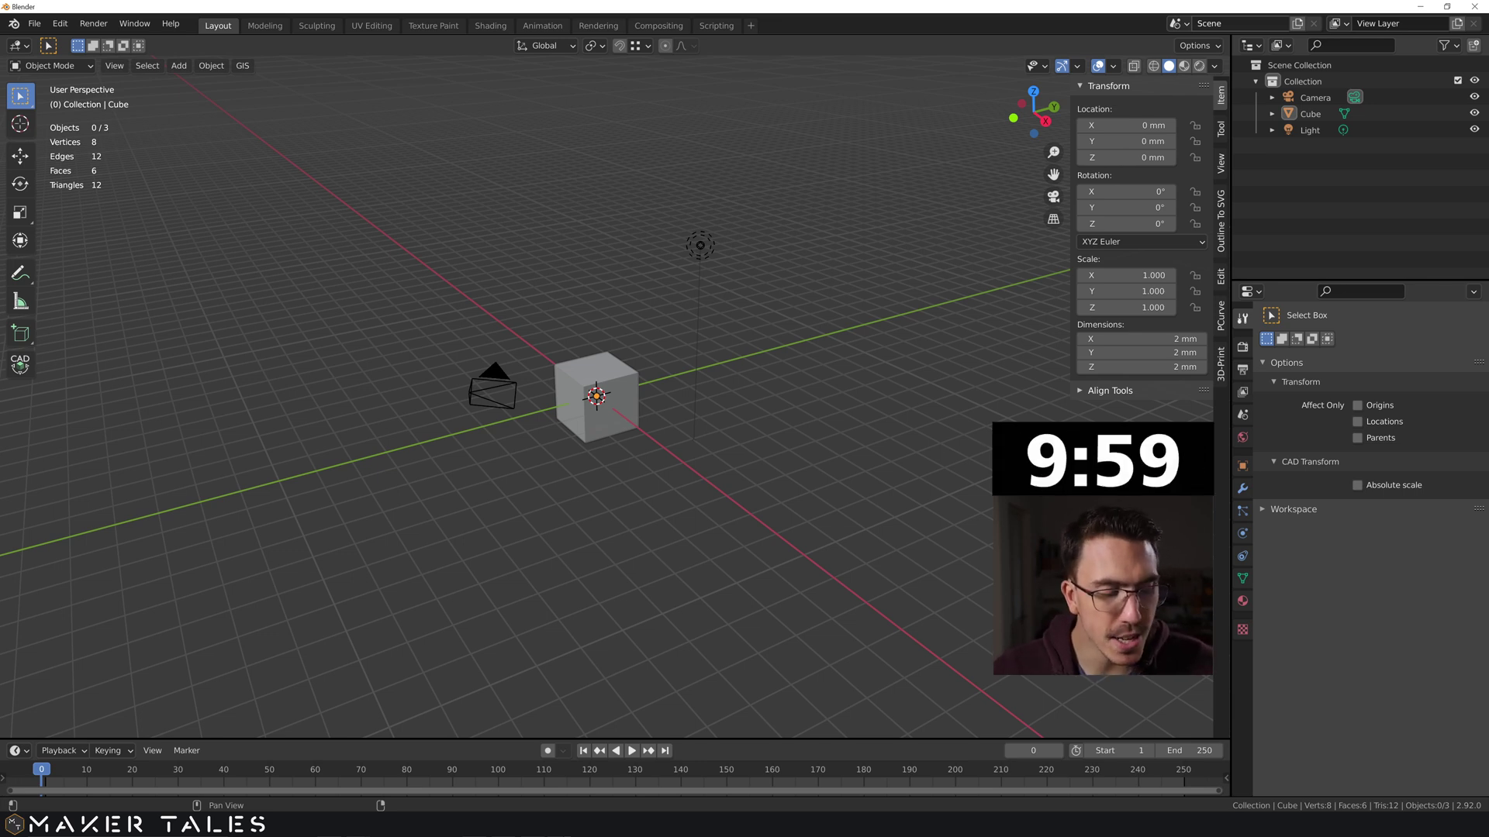
Step: Switch to Blender and delete the default light, camera and cube from the scene
click(758, 418)
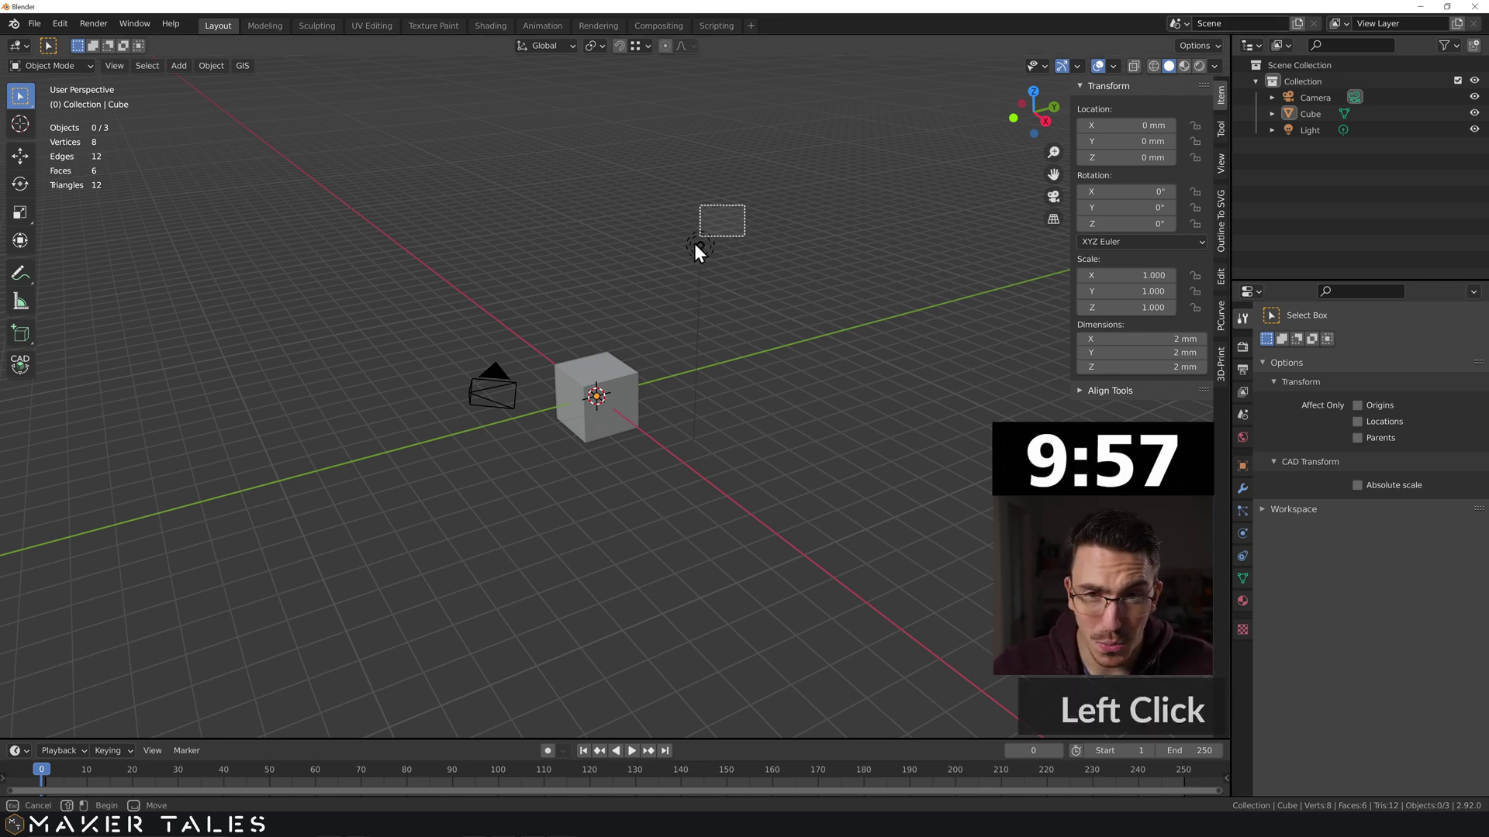
click(706, 248)
key(Delete)
click(493, 383)
key(Delete)
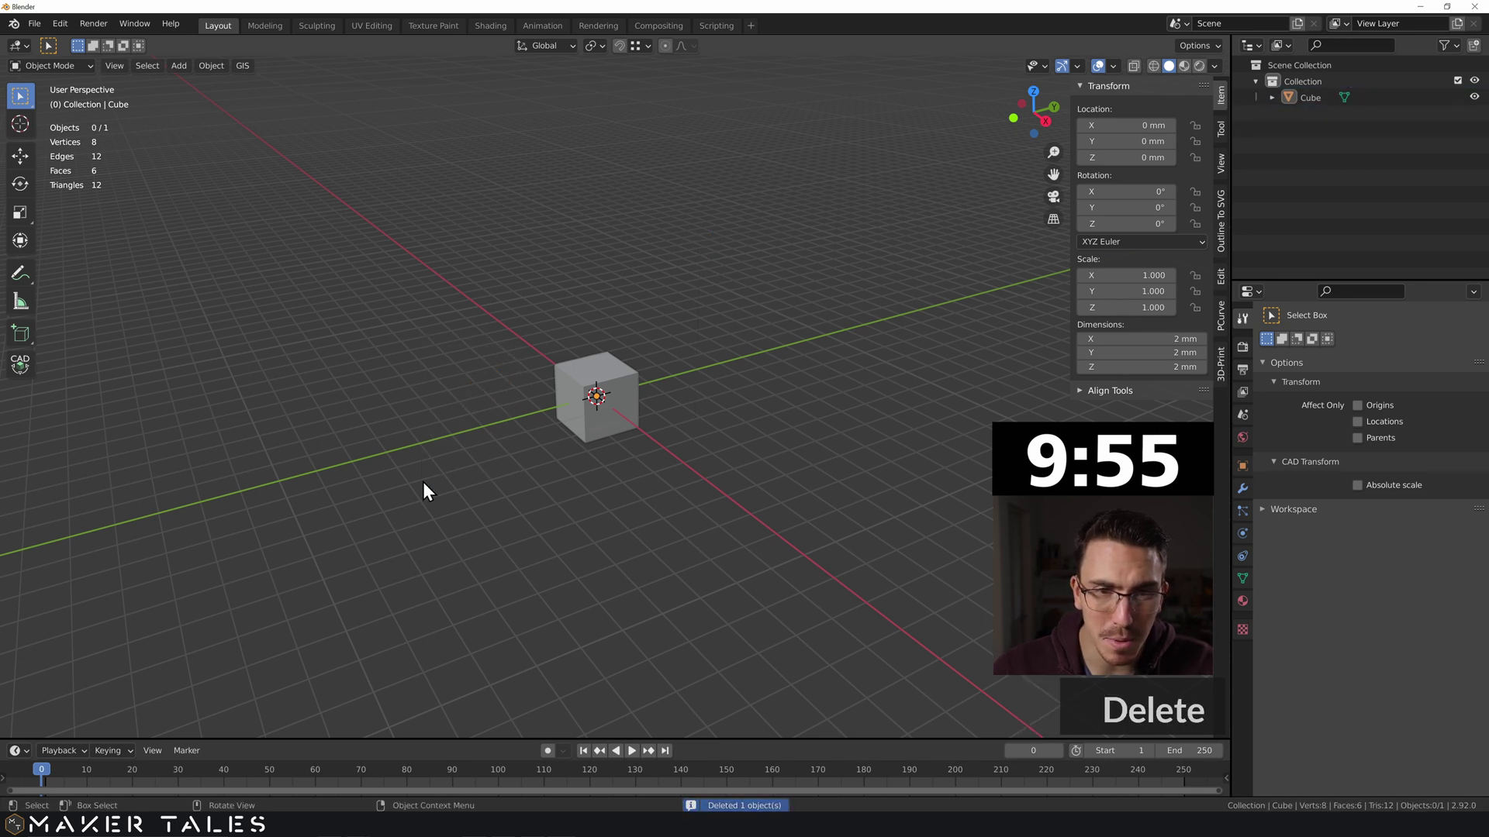
click(604, 383)
scroll(552, 433, up, 5)
mouse_move(616, 458)
middle_down()
mouse_move(569, 411)
mouse_move(589, 450)
middle_up()
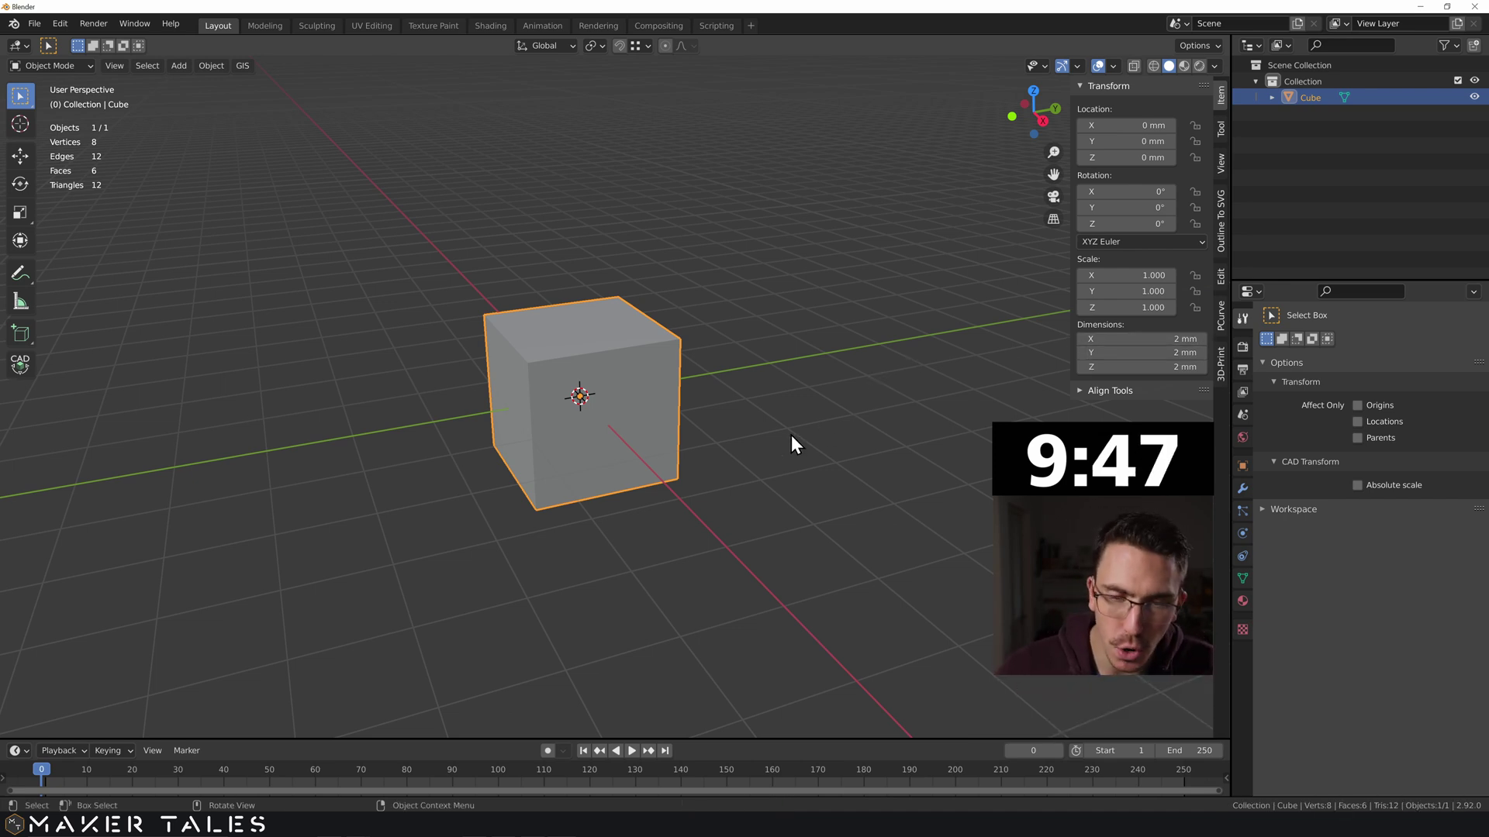
key(Delete)
Step: Add a mesh circle at the world origin and set its vertices to 6 for a hexagonal outline
key(shift+a)
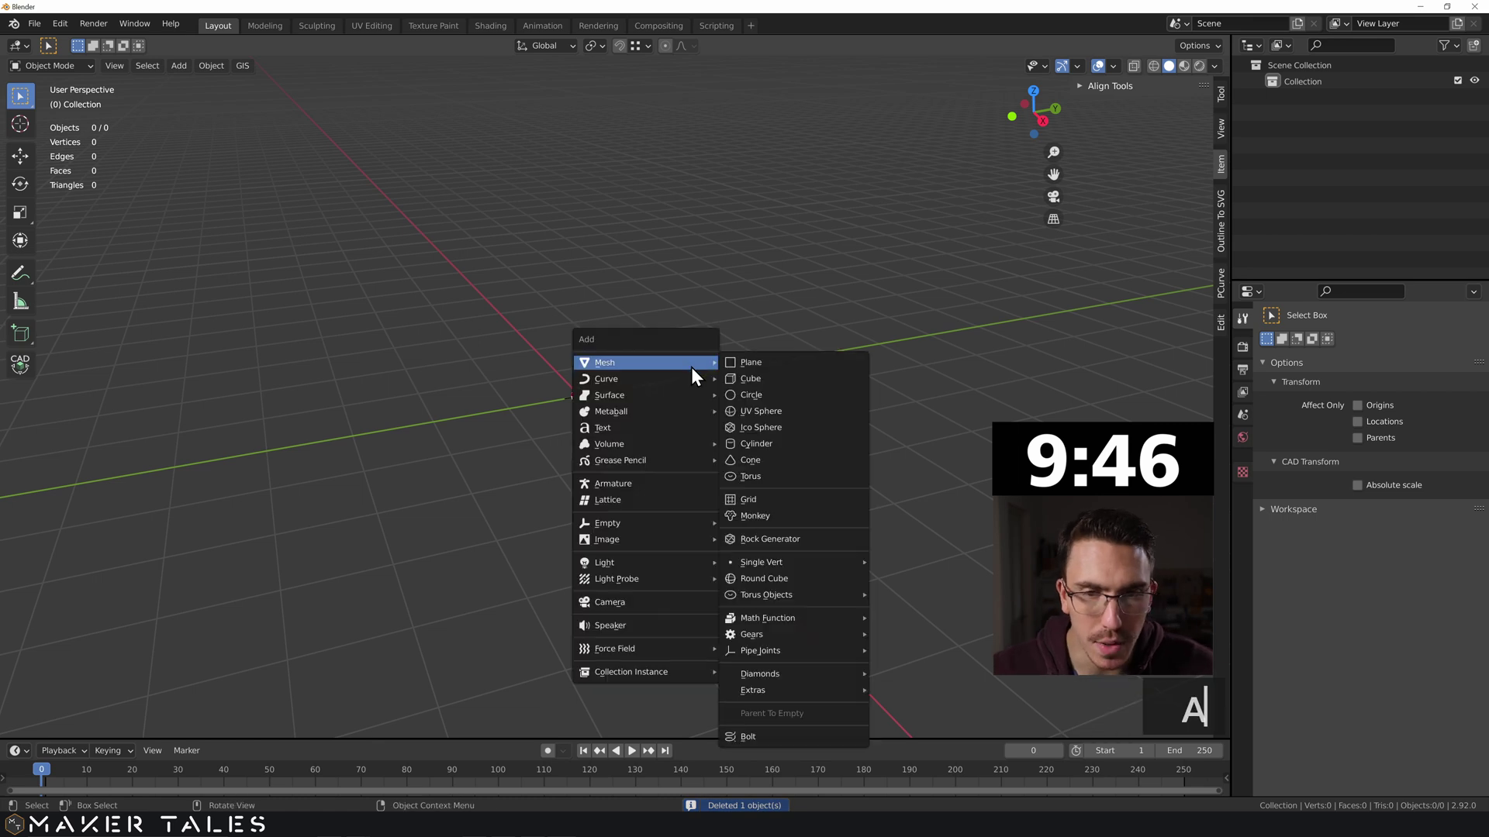
click(755, 395)
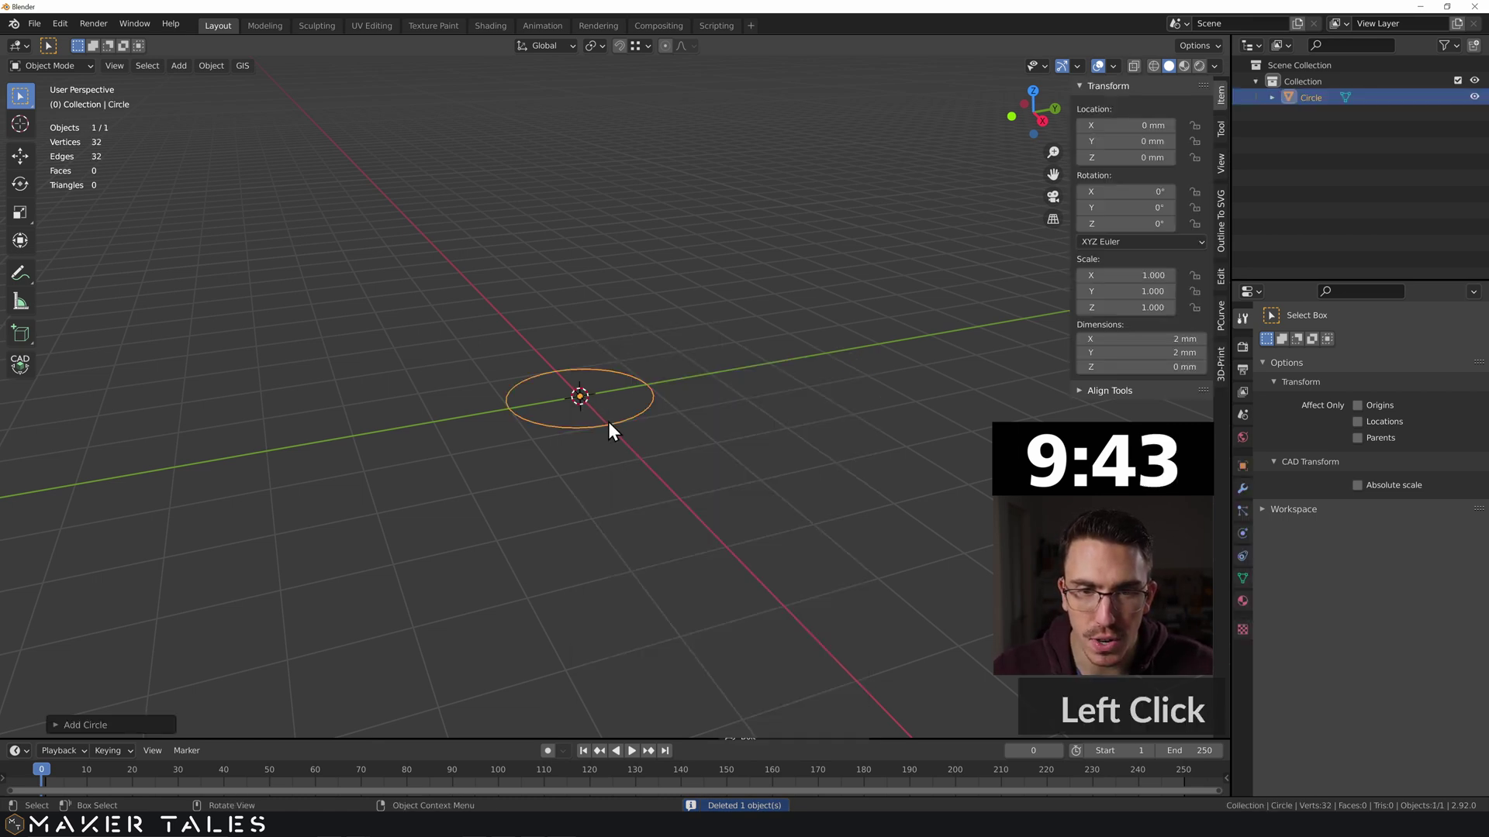
click(98, 721)
click(191, 552)
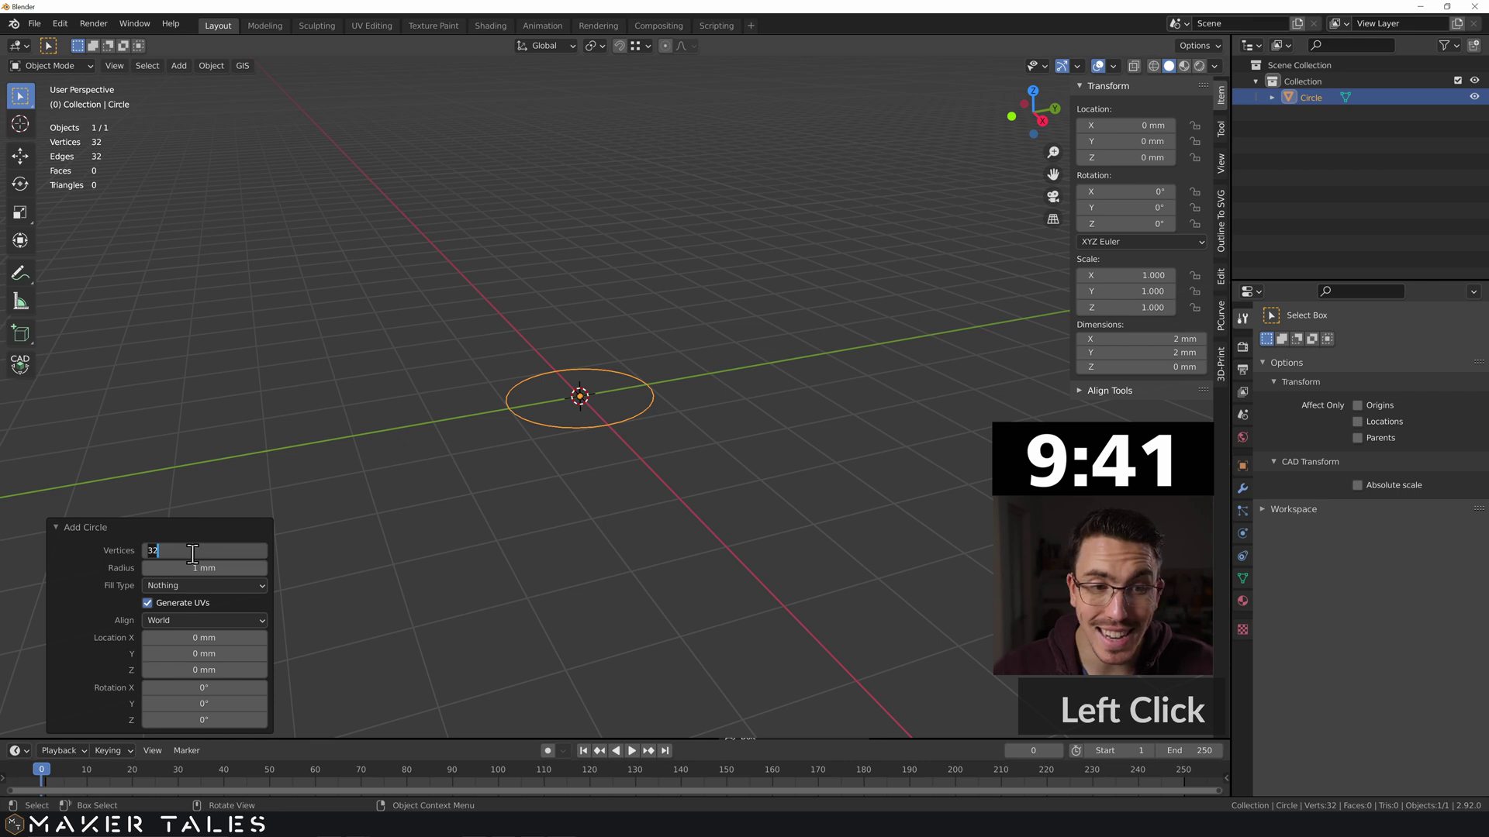
key(Return)
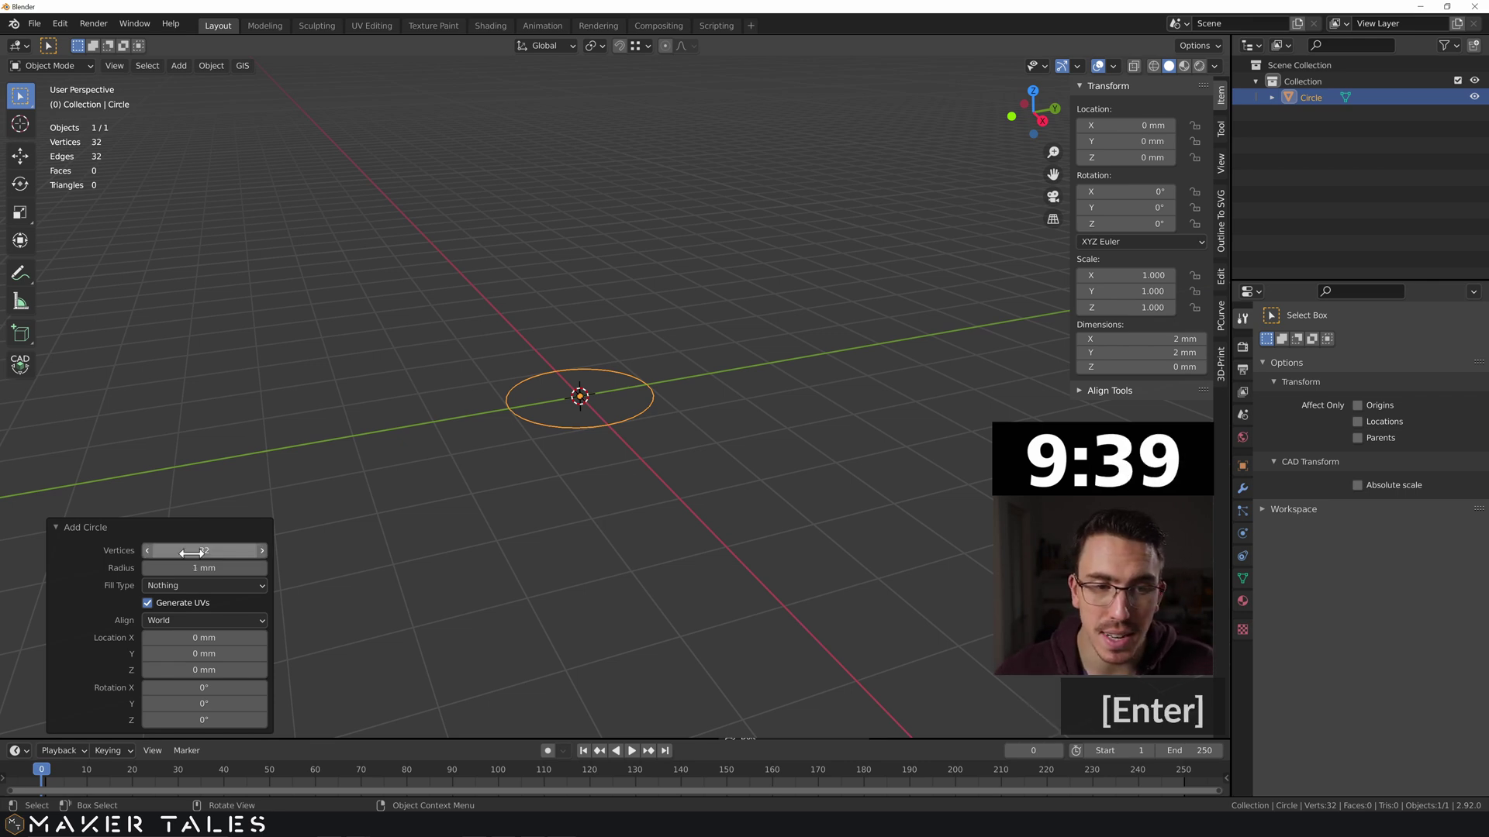
click(192, 552)
text(6)
key(Return)
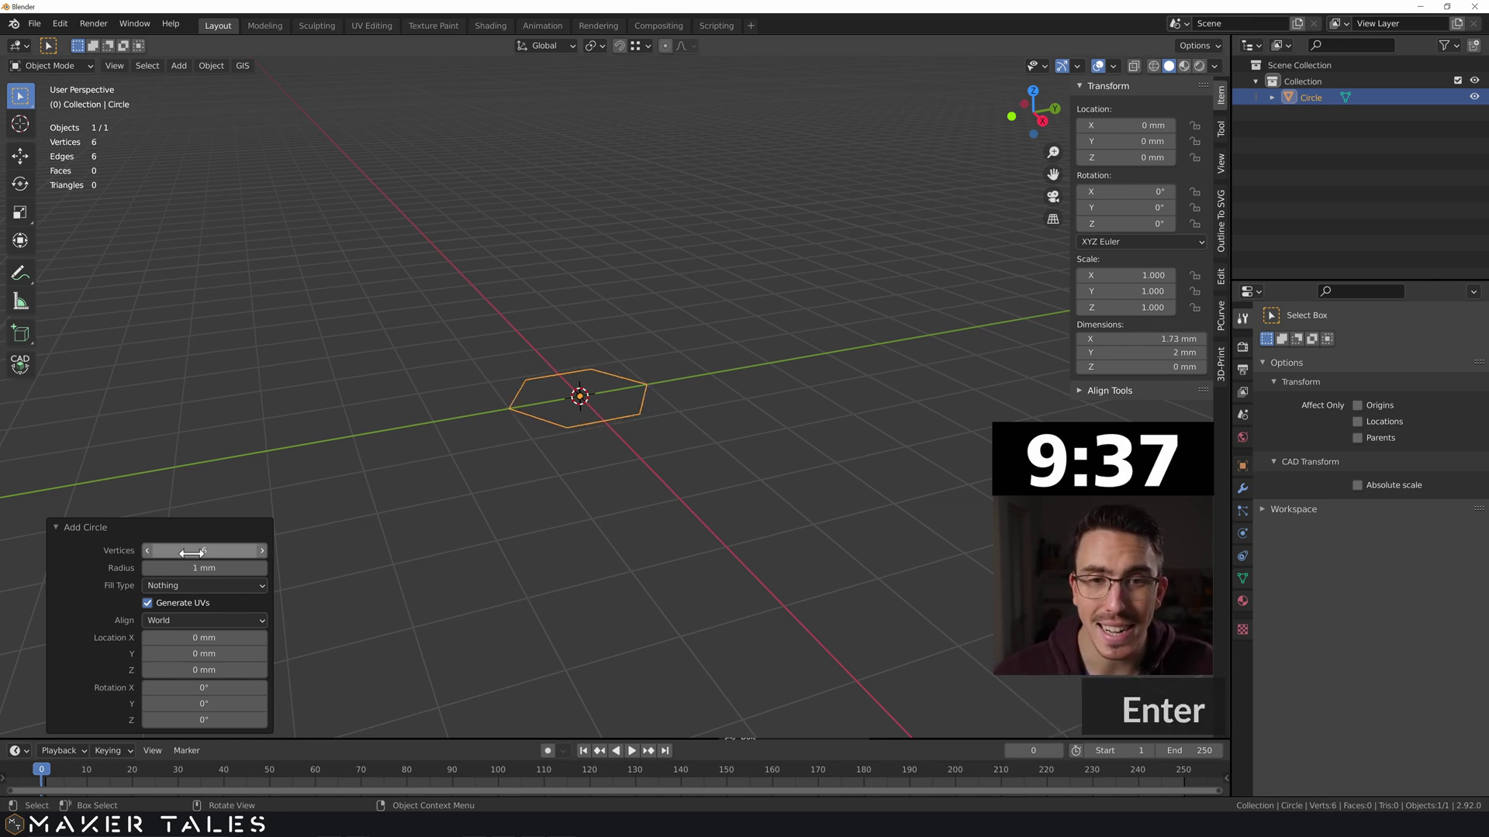
Step: Scale the whole hexagon with CAD Transform, from one edge's midpoint to the opposite edge's midpoint, to 6.7 mm across flats
click(580, 427)
middle_drag(580, 432, 593, 448)
click(564, 384)
key(Tab)
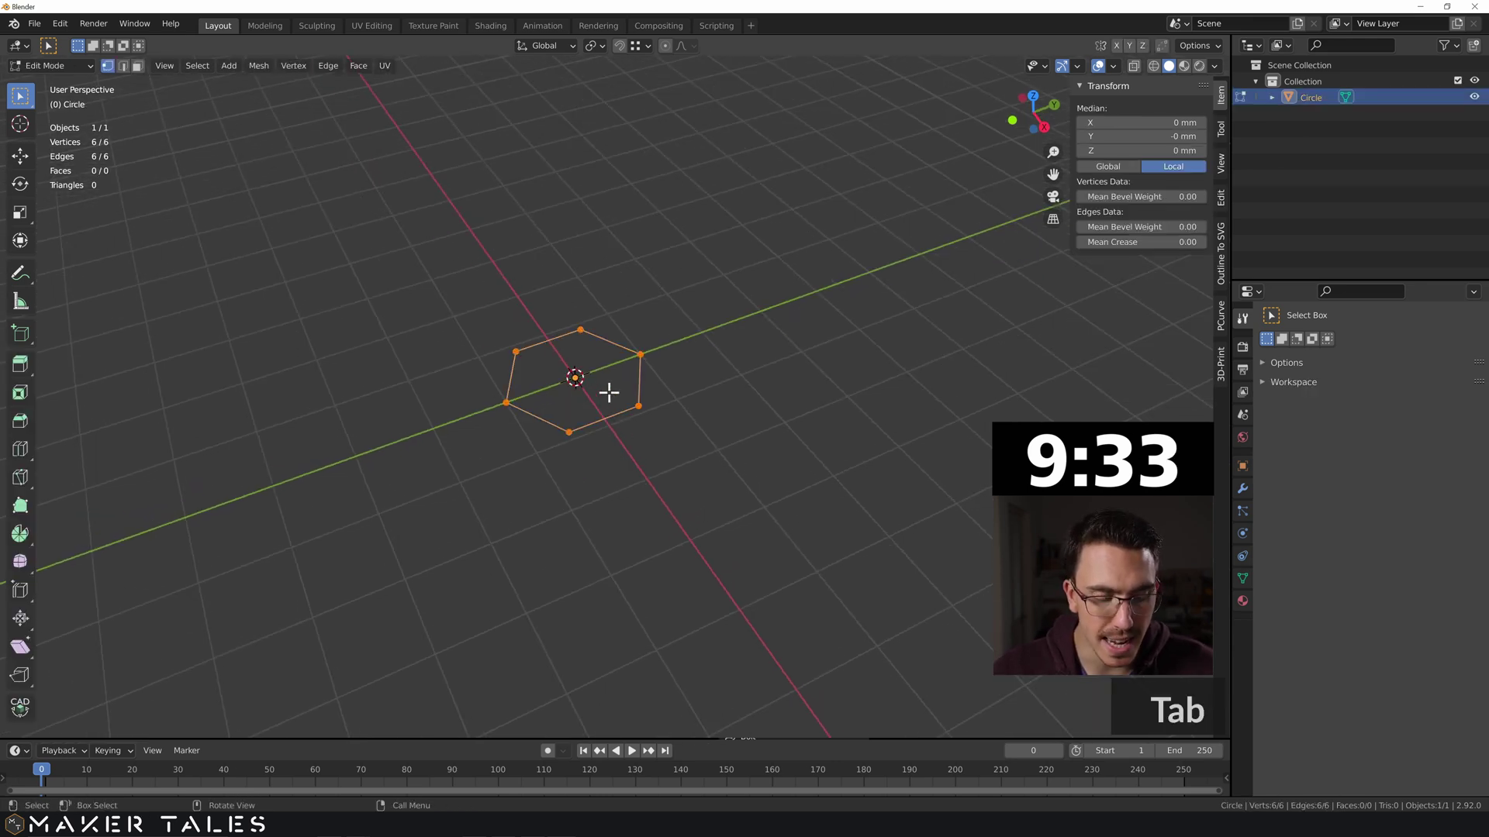
scroll(568, 425, up, 5)
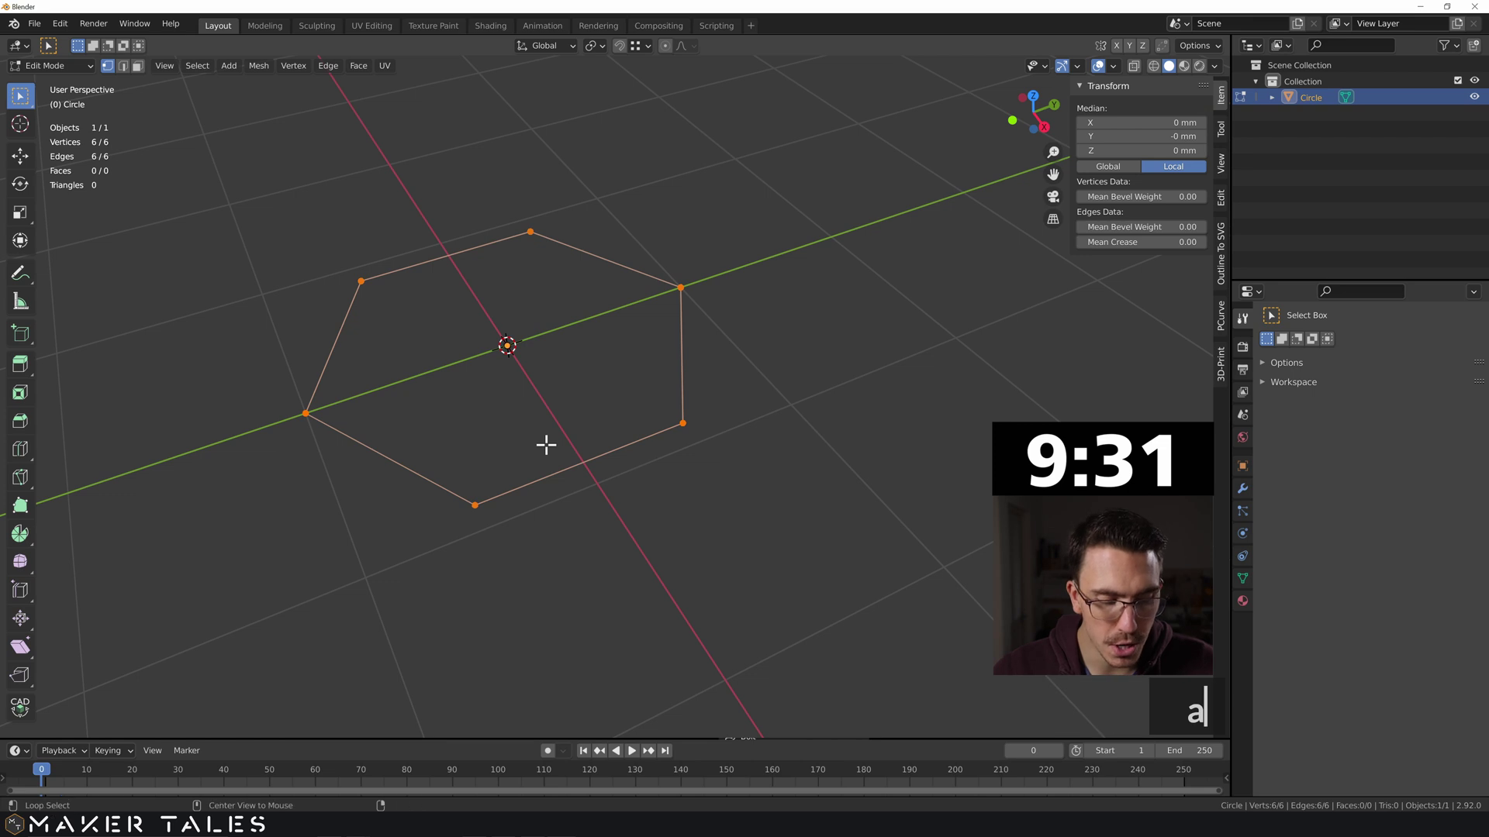
key(alt+c)
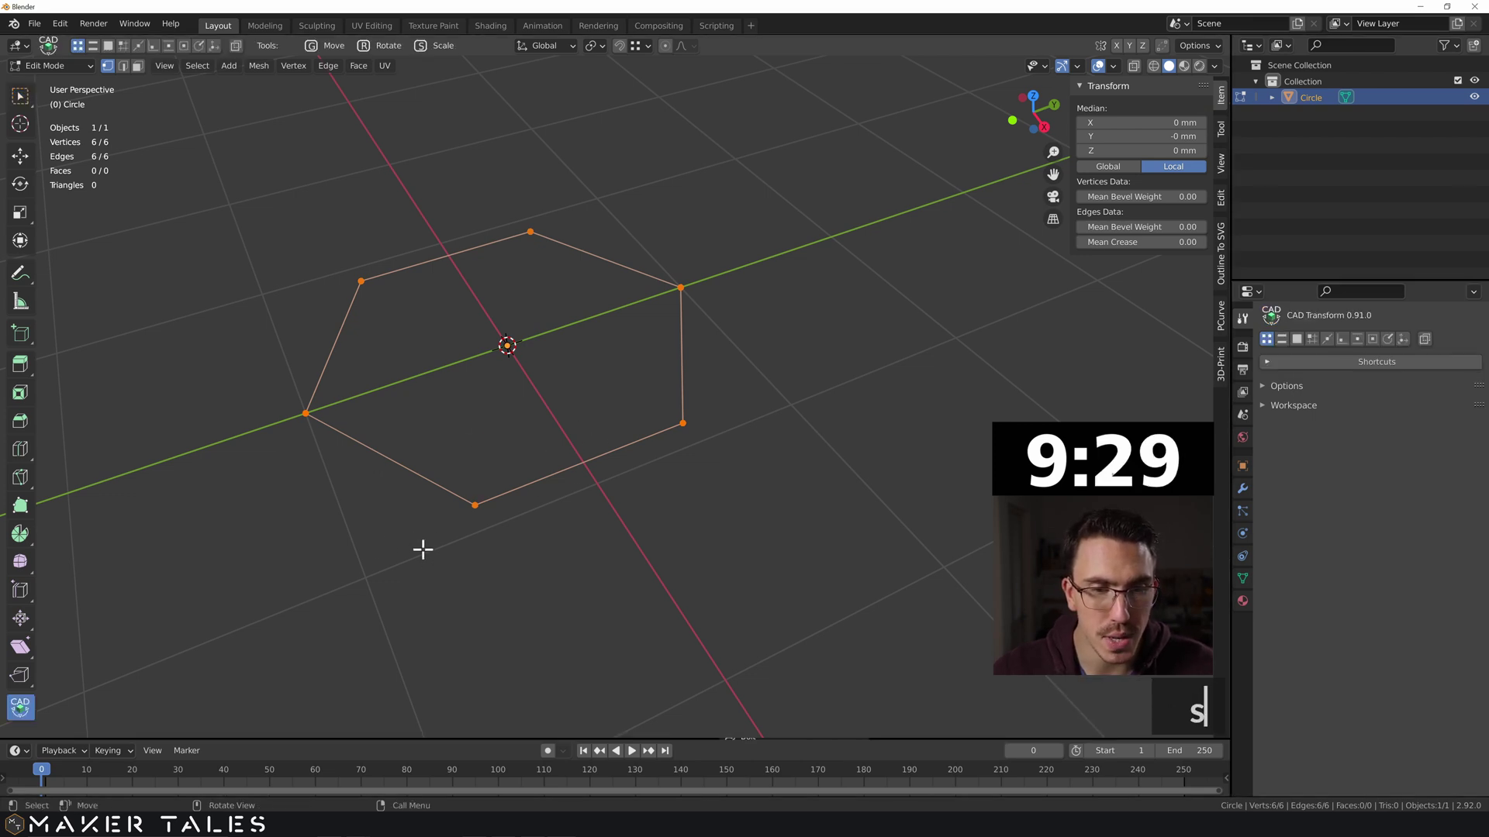
key(e)
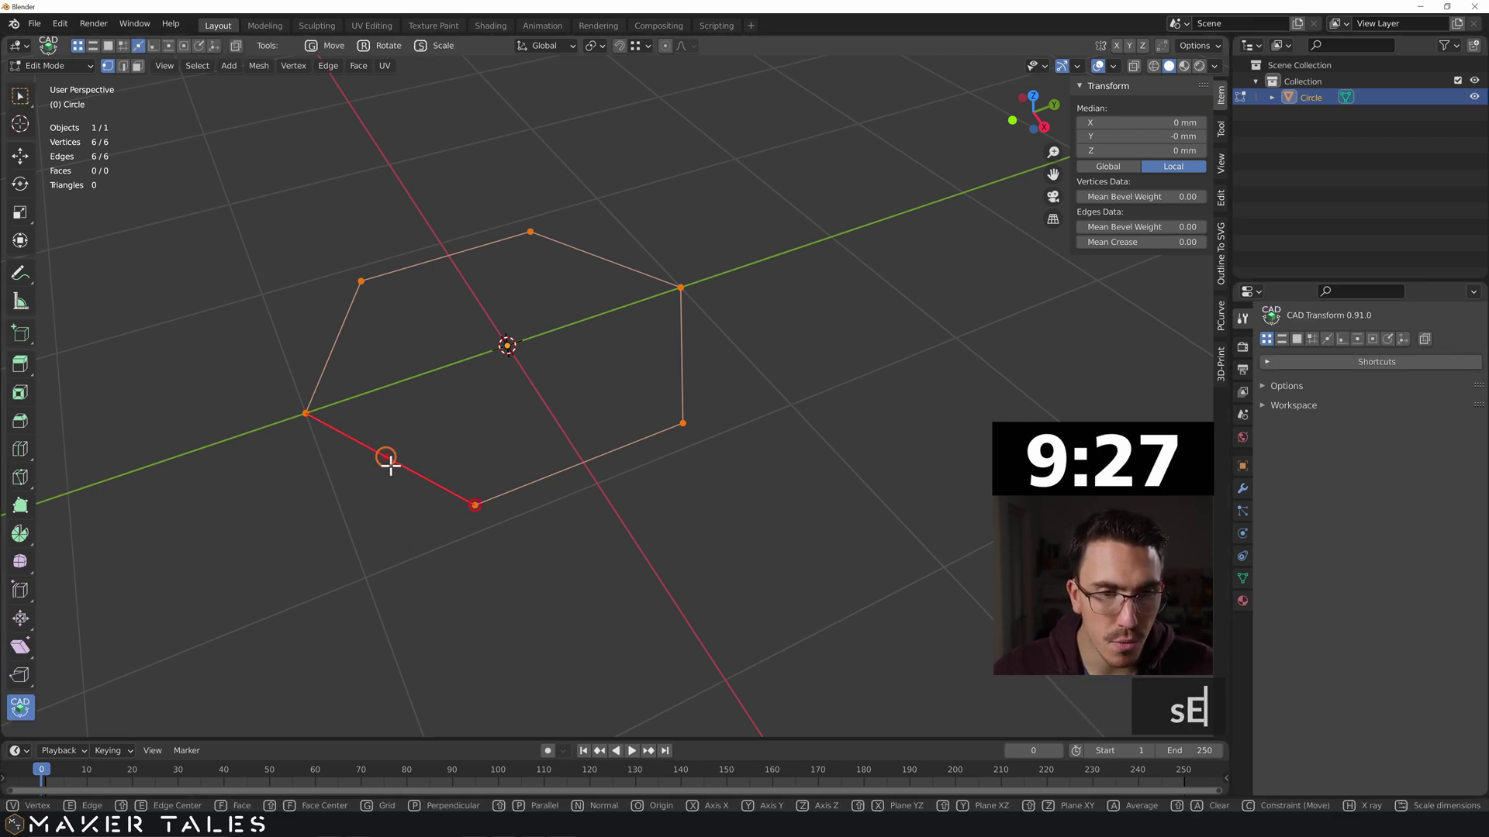
click(387, 456)
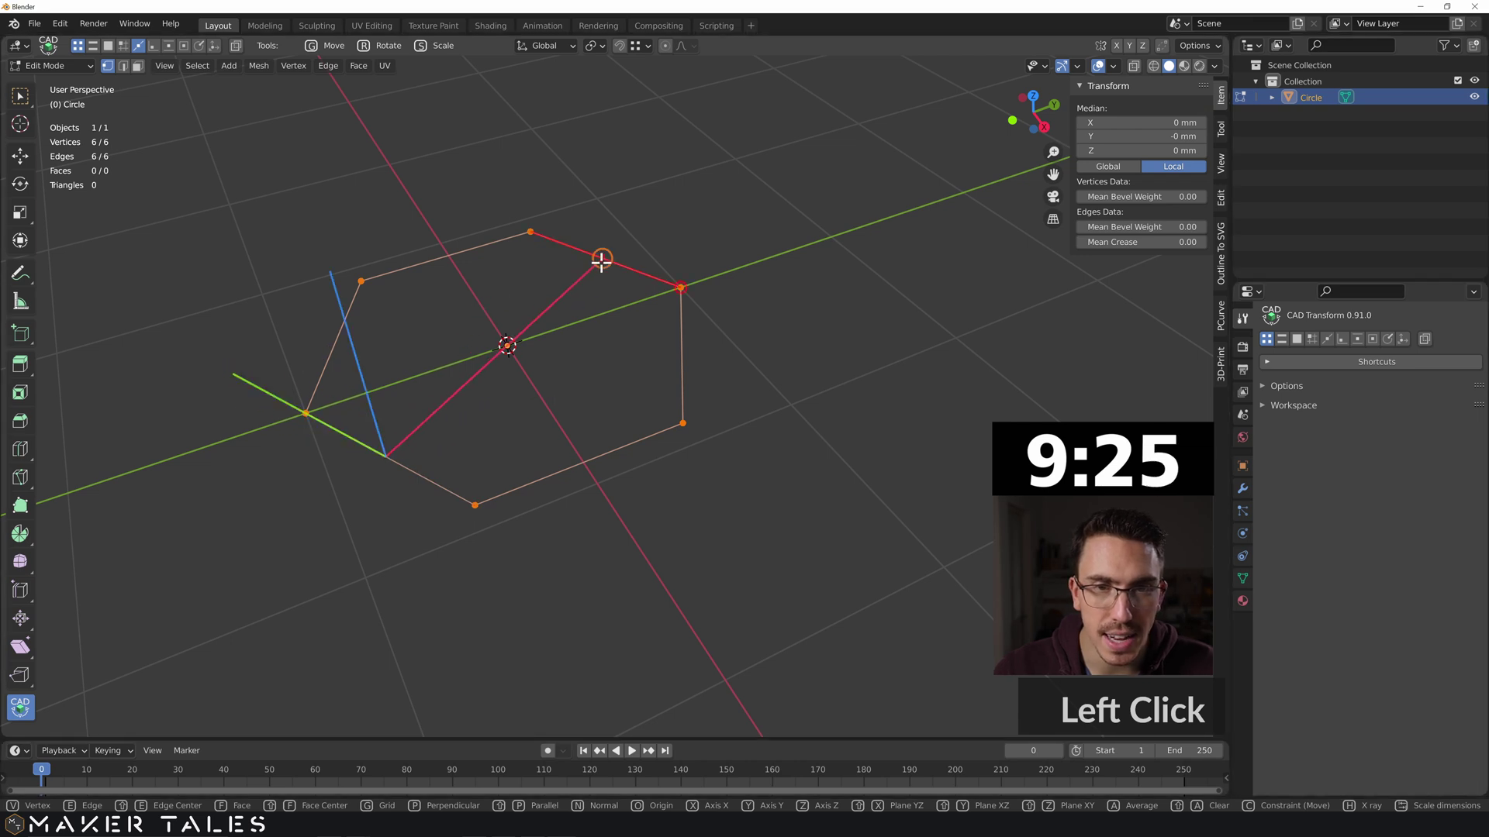
key(Tab)
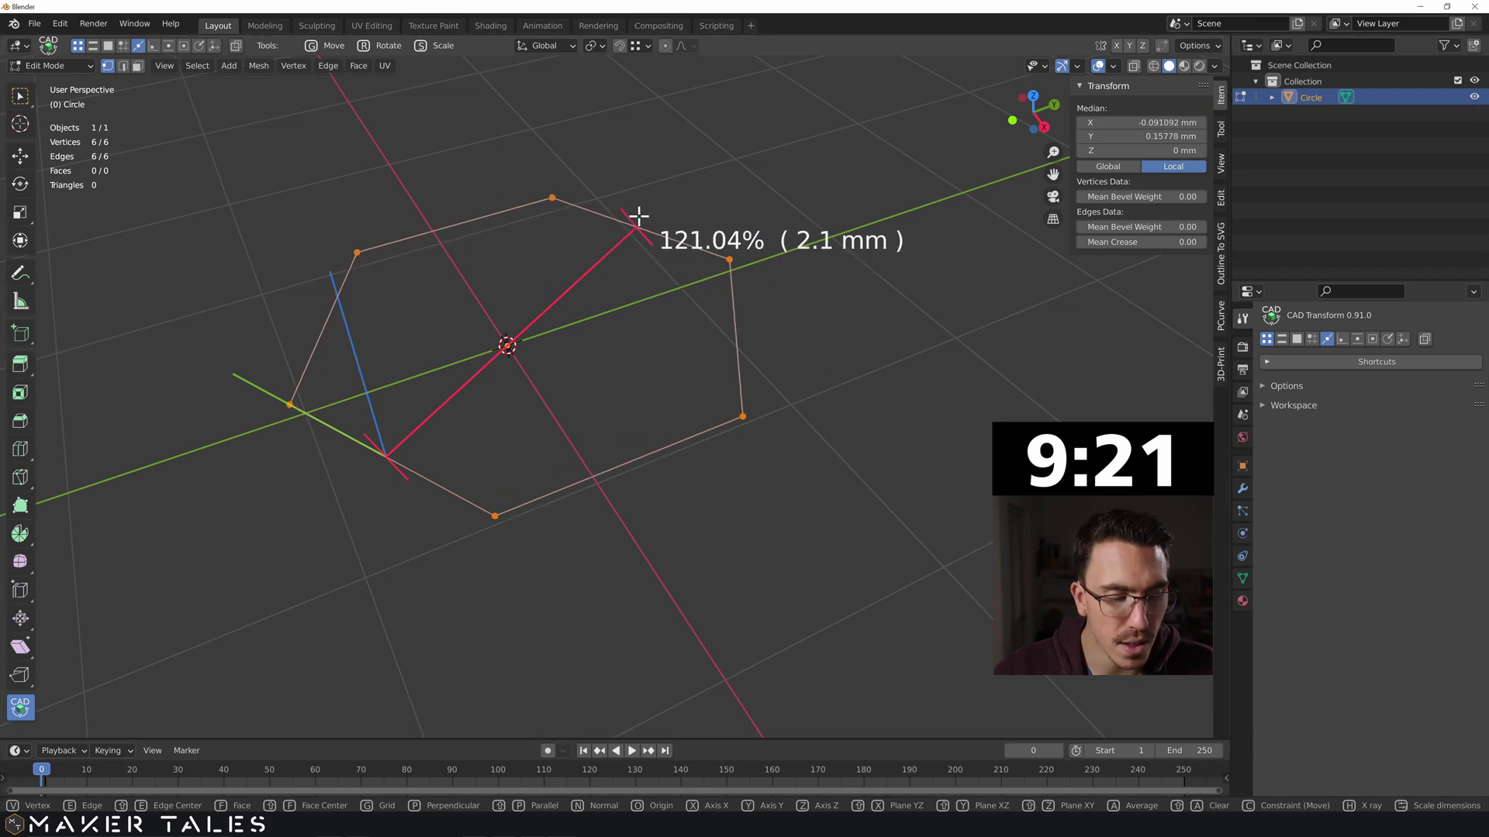
text(6)
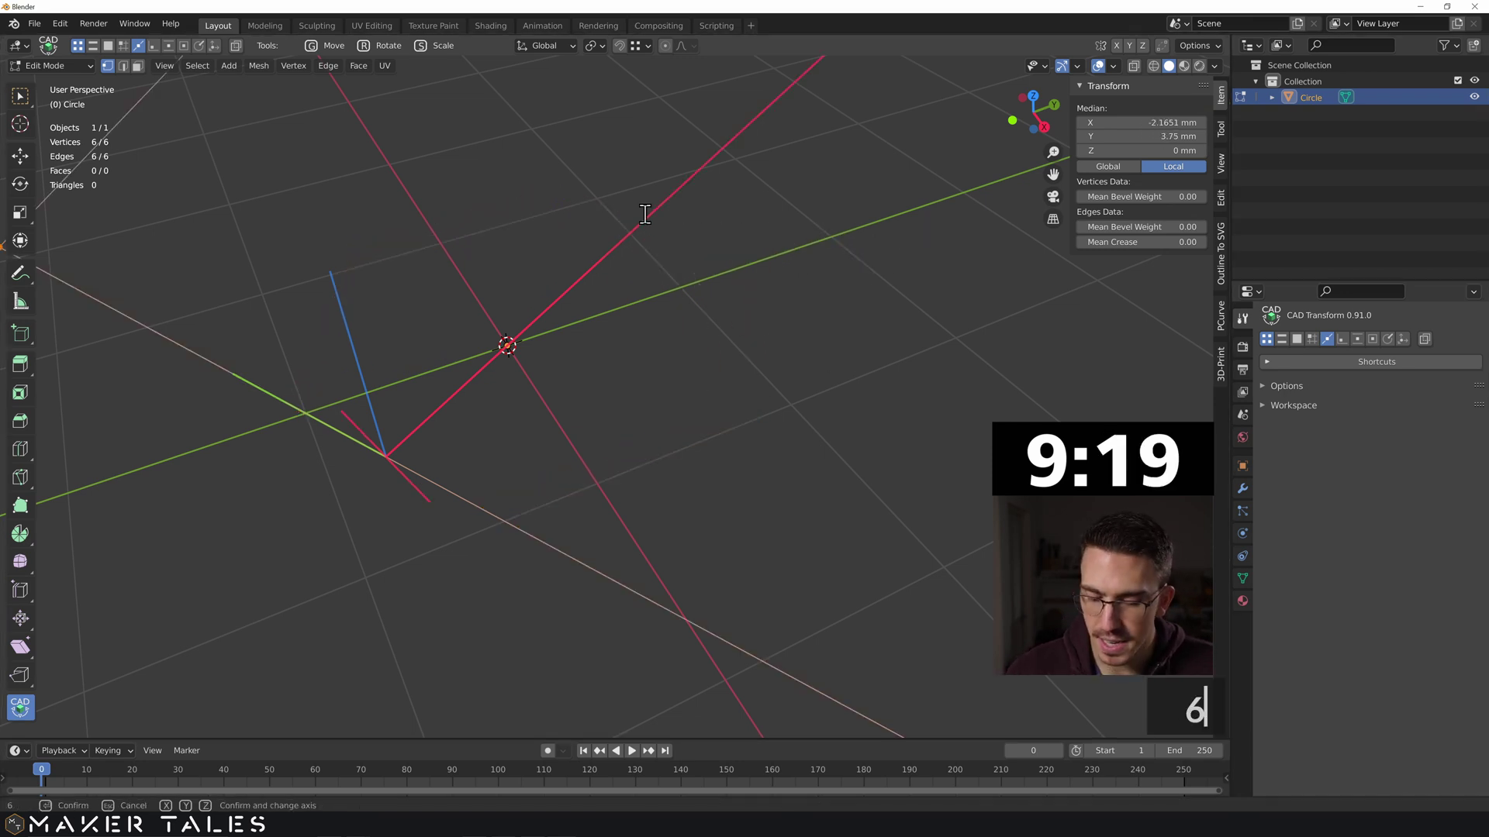
text(.7mm)
key(Return)
scroll(538, 258, down, 5)
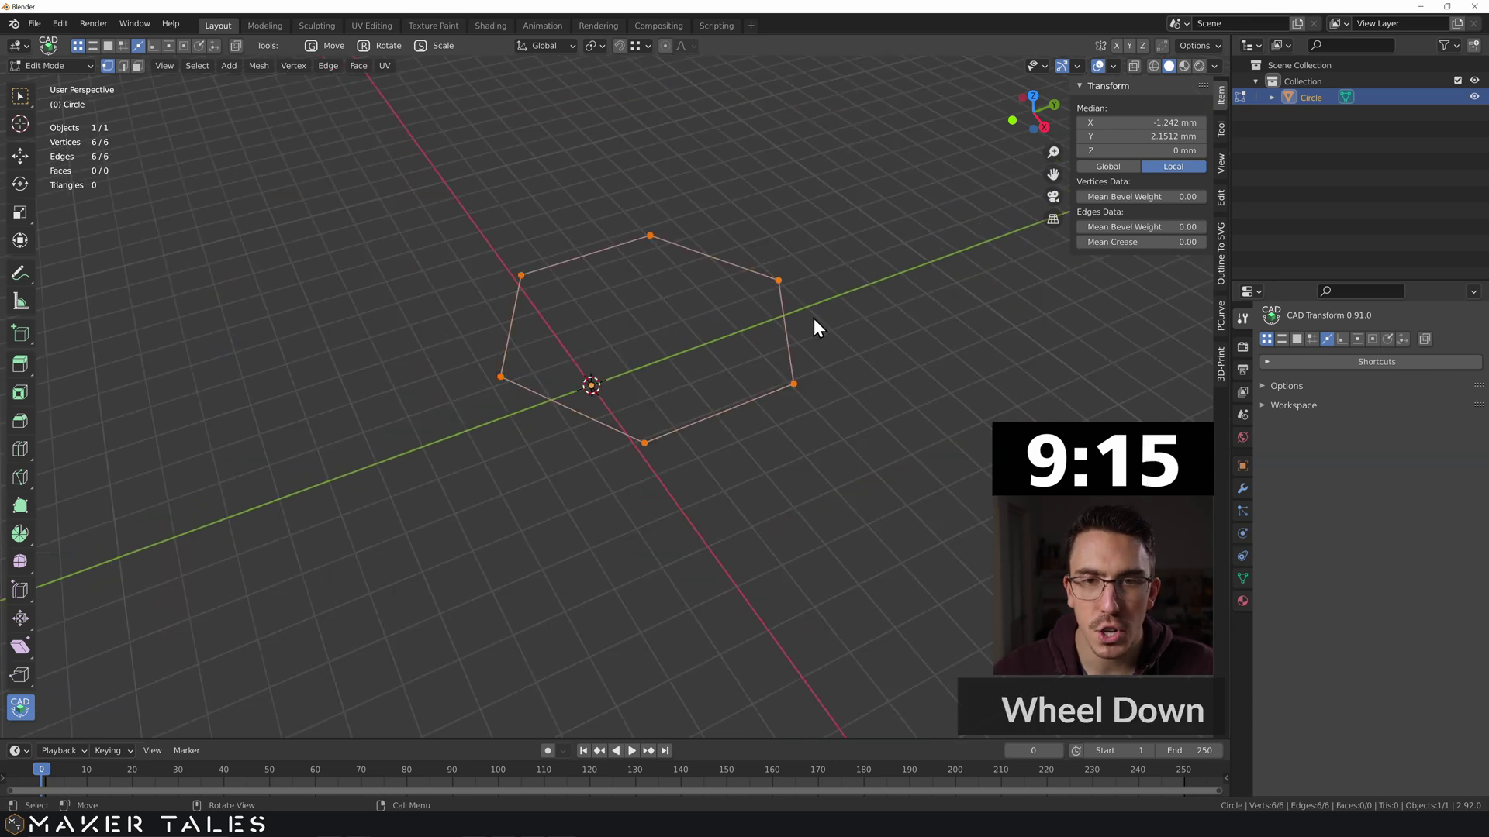
Step: Measure the hexagon's across-flats distance between the midpoints of opposite edges using the CAD move tool
click(861, 317)
key(g)
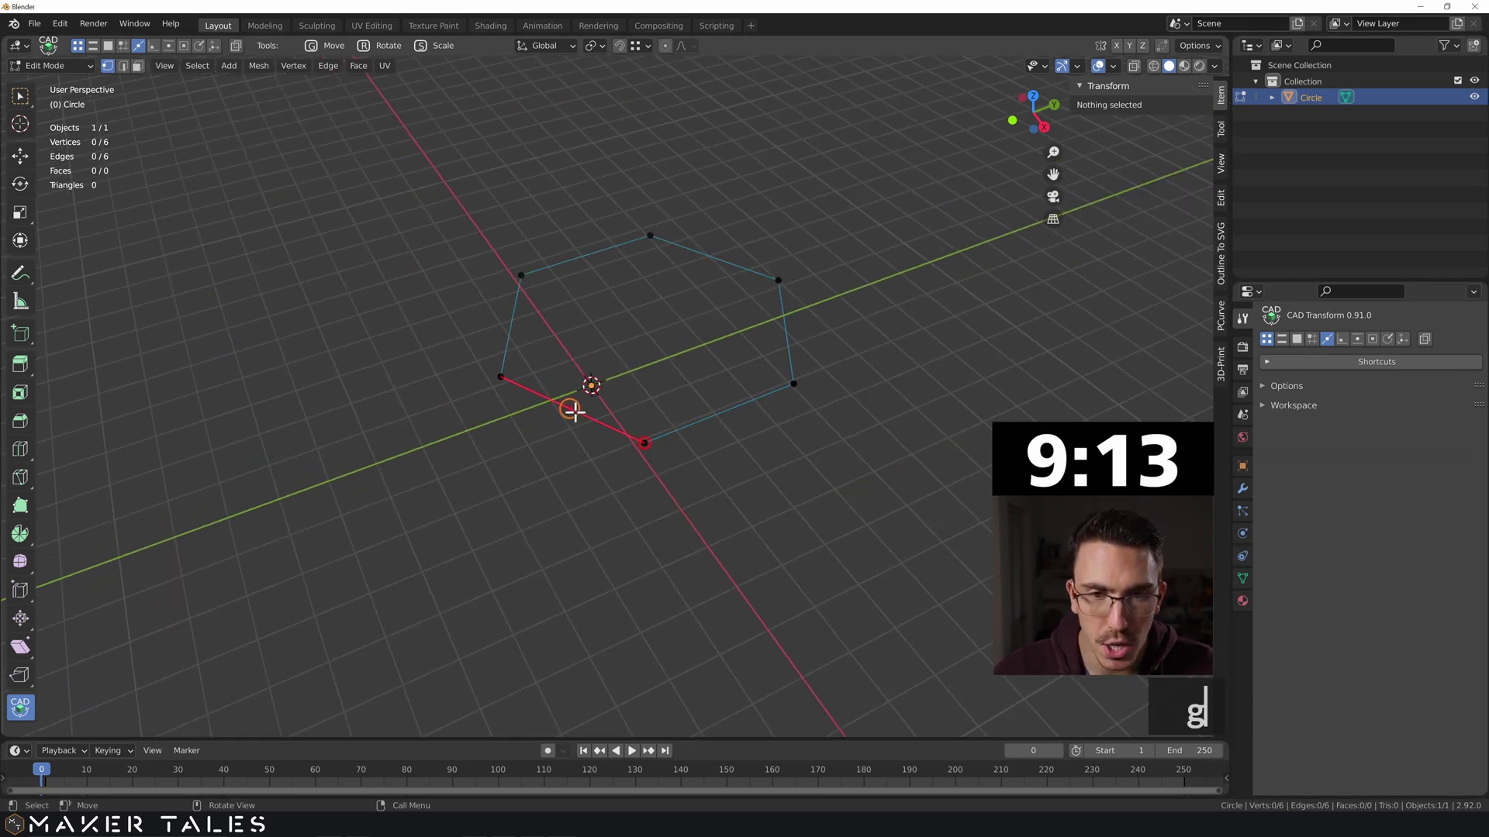
click(572, 411)
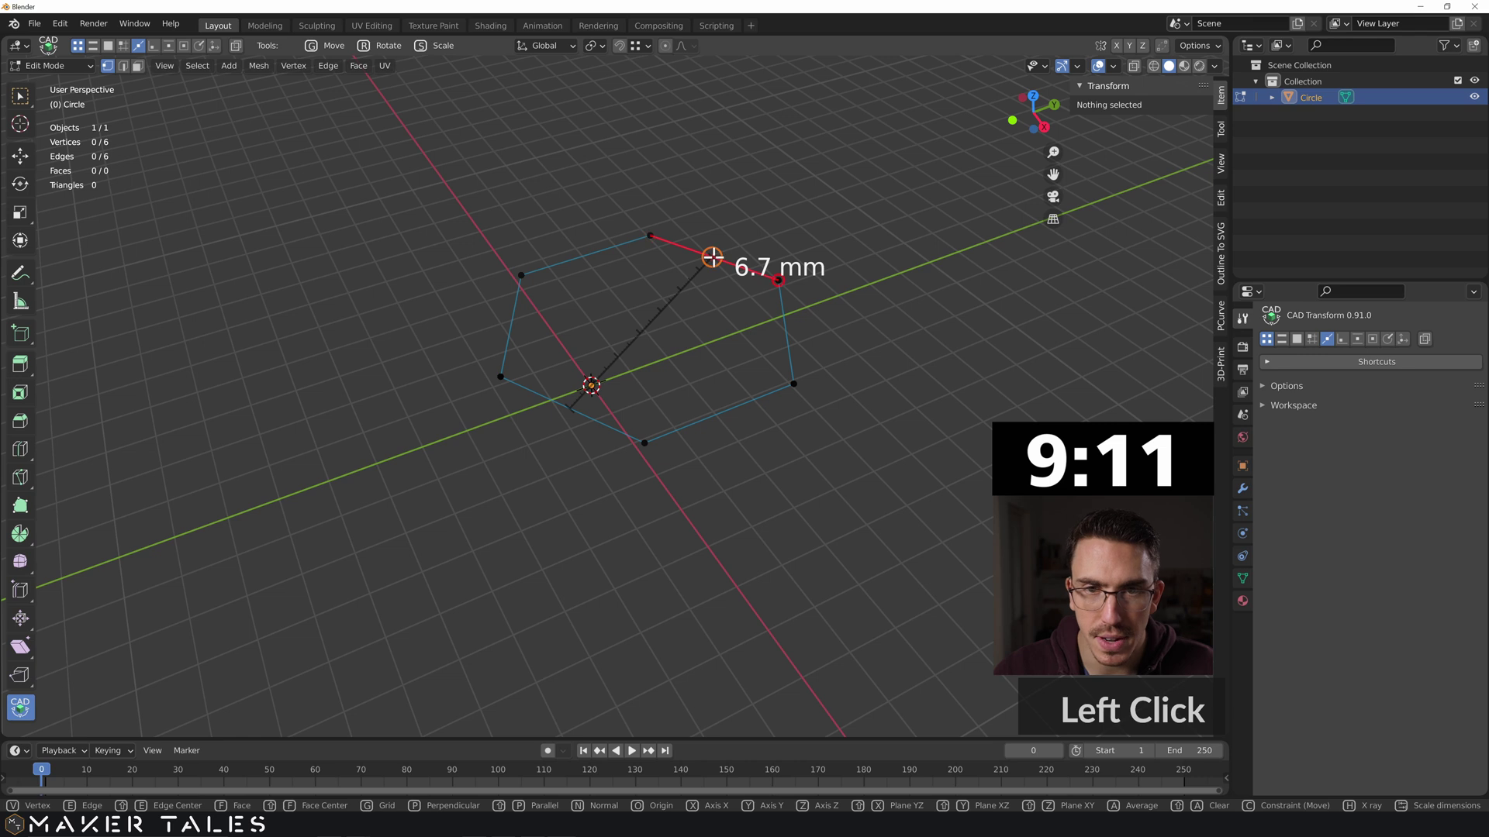
right_click(681, 259)
key(g)
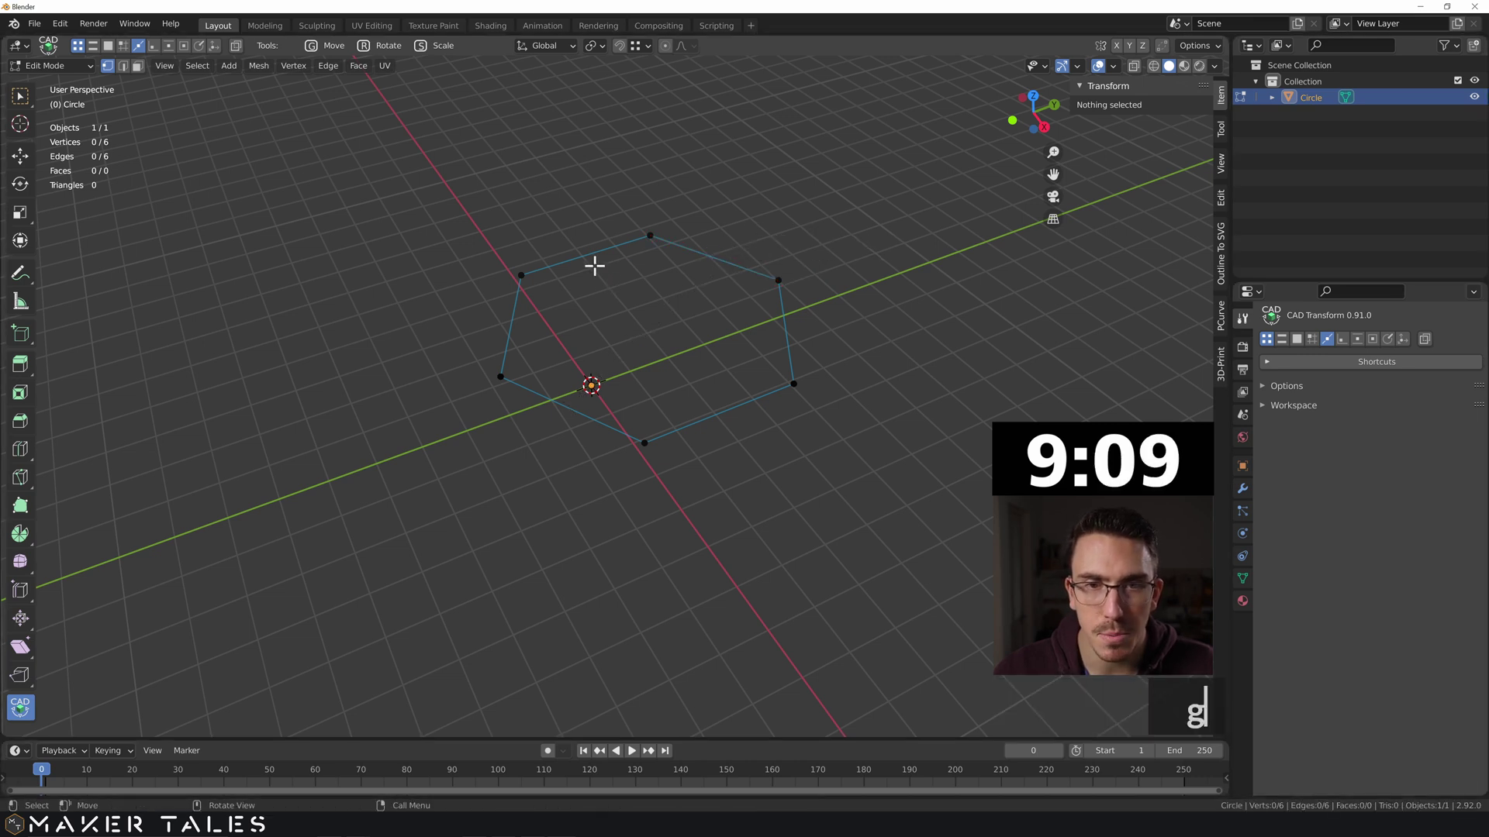
click(589, 254)
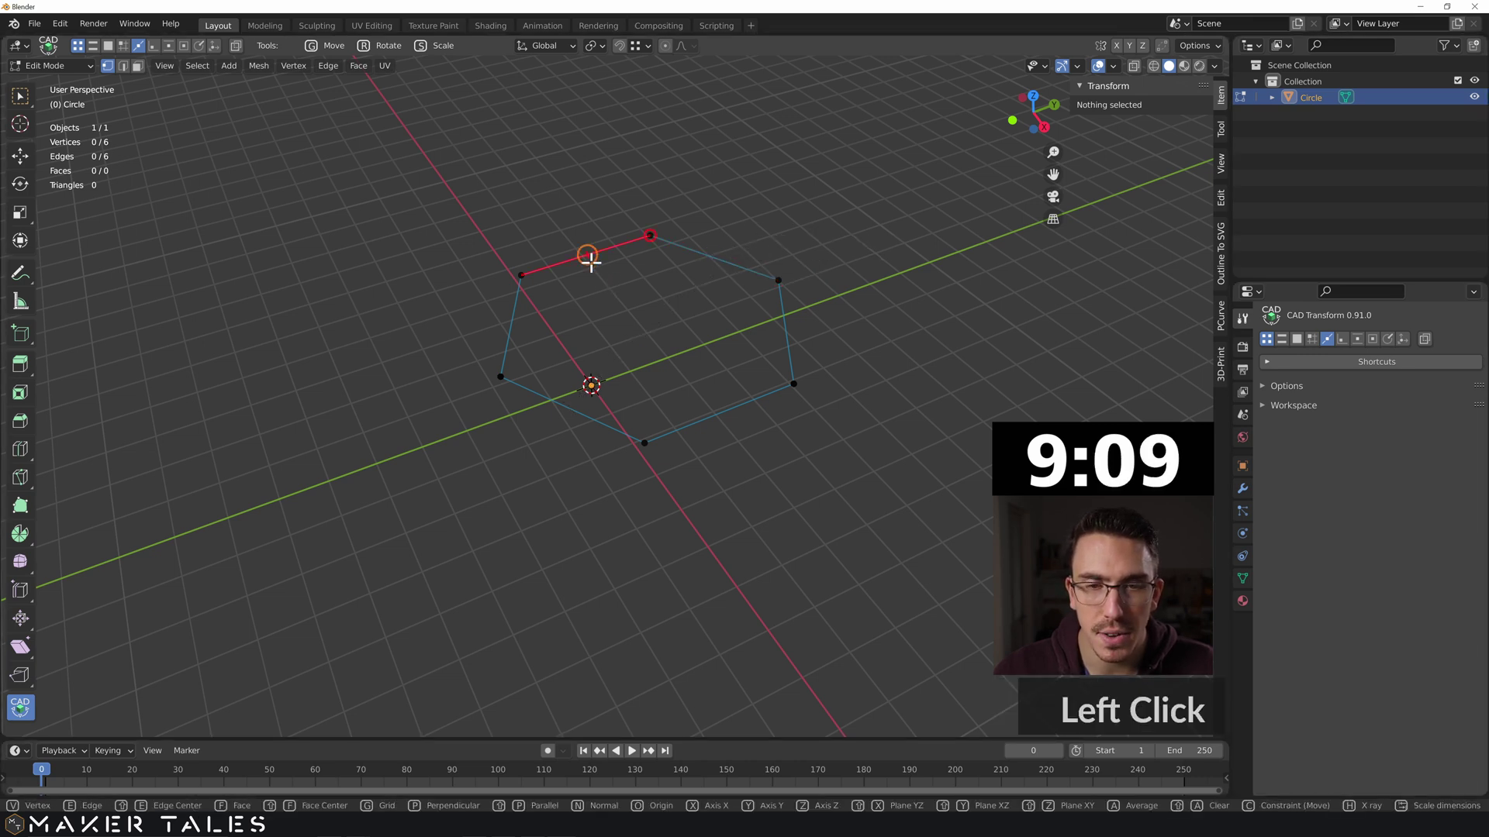
right_click(721, 337)
Step: Return to Object Mode and centre the hexagon on its origin with Geometry to Origin
key(Tab)
middle_drag(729, 375, 717, 303)
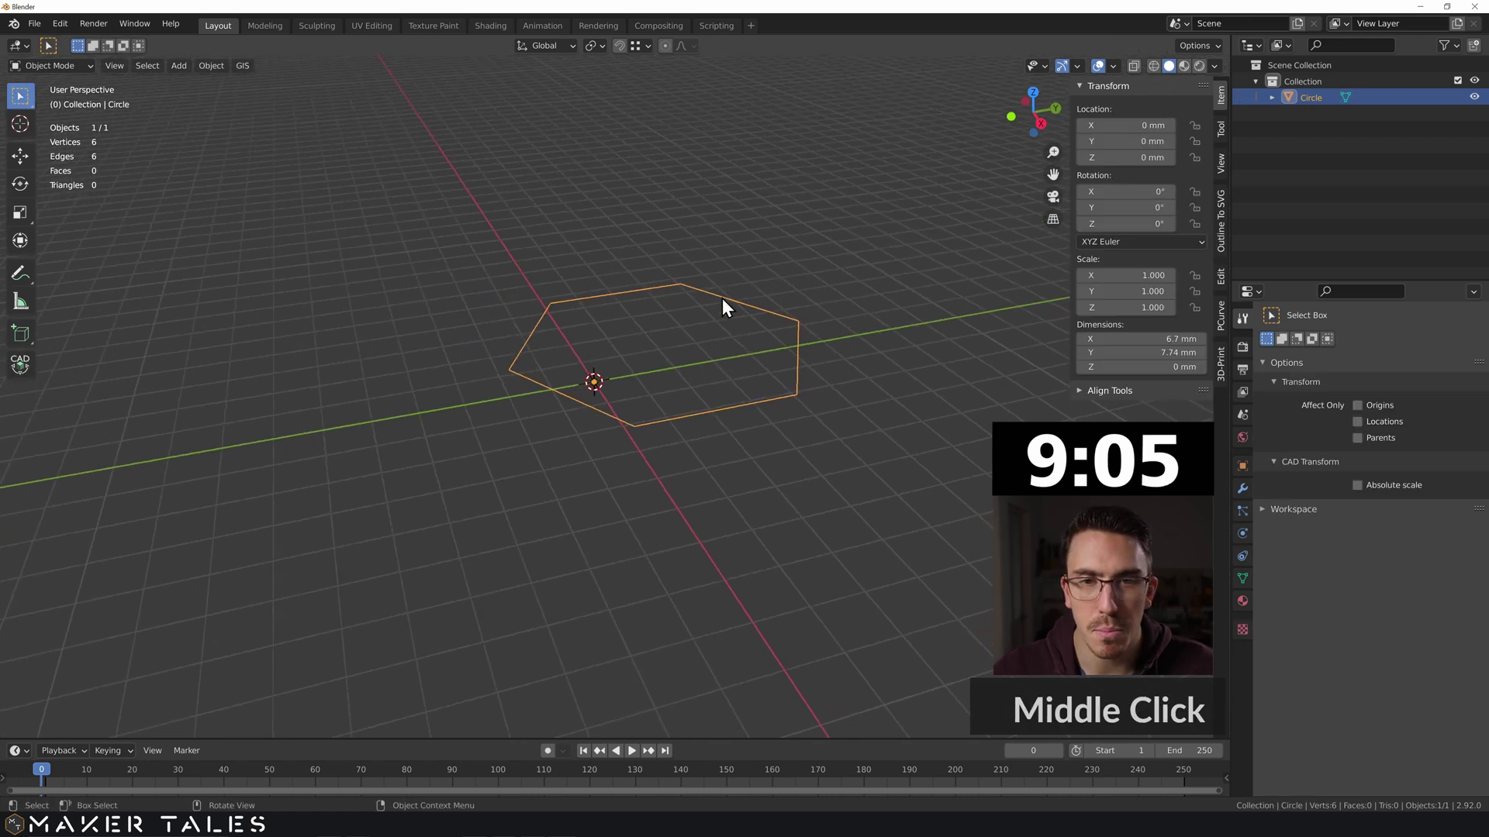
right_click(721, 305)
mouse_move(712, 346)
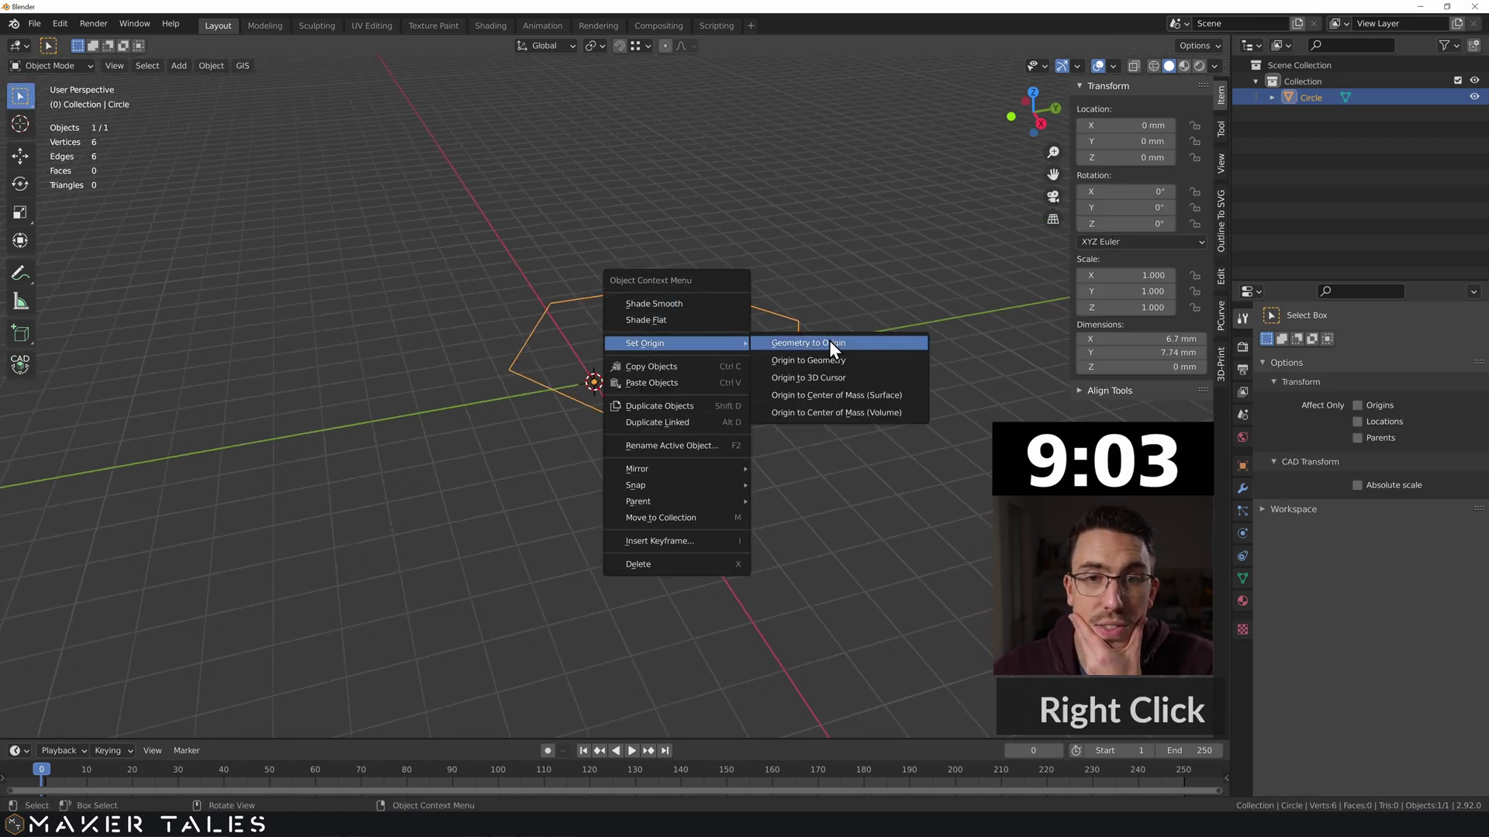
click(854, 342)
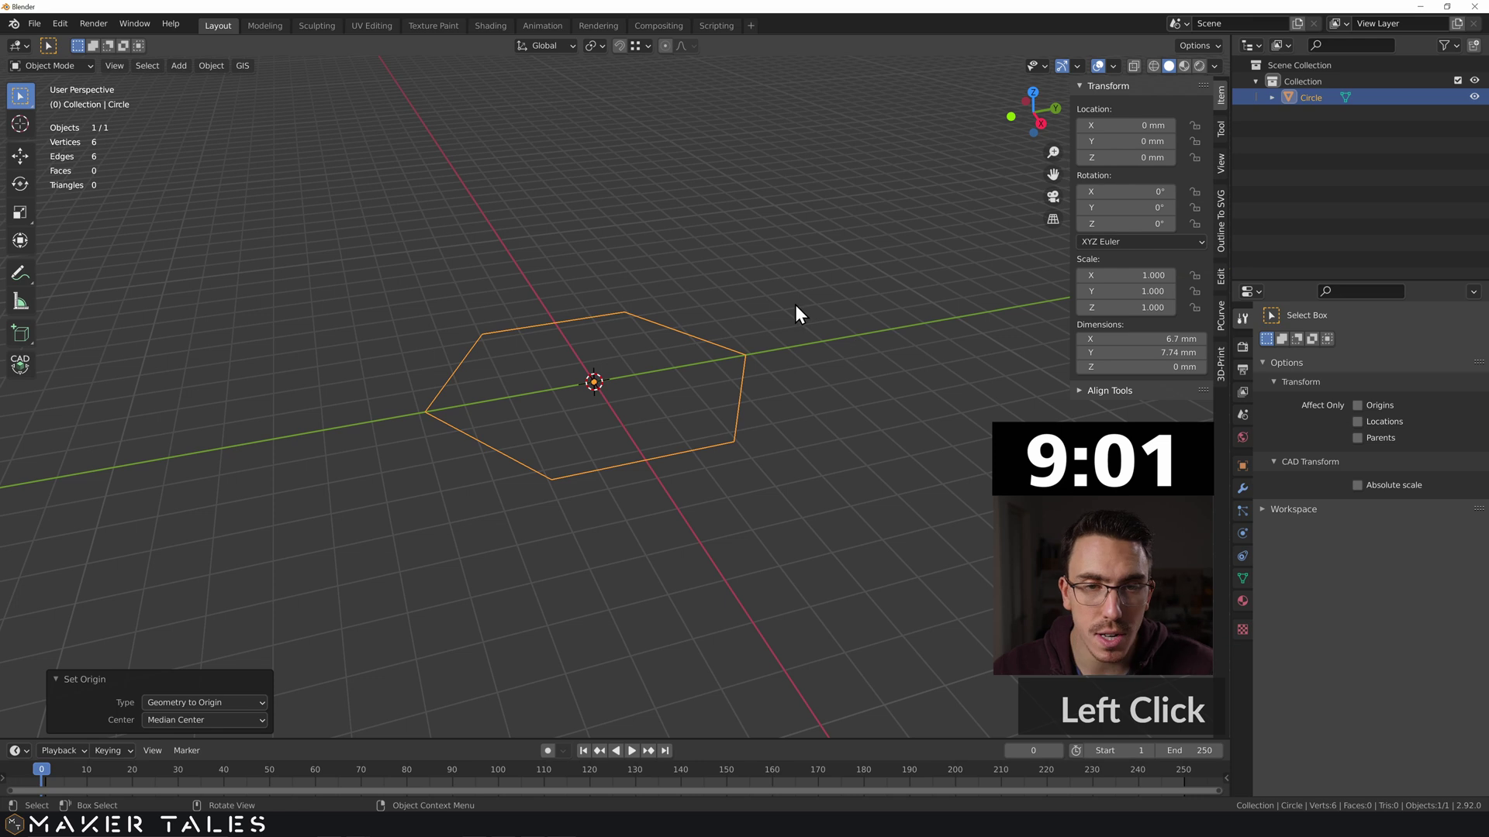
Step: Fill the hexagon outline with a face and extrude it 10 mm upward into a solid prism
middle_drag(797, 277, 704, 361)
scroll(767, 275, down, 2)
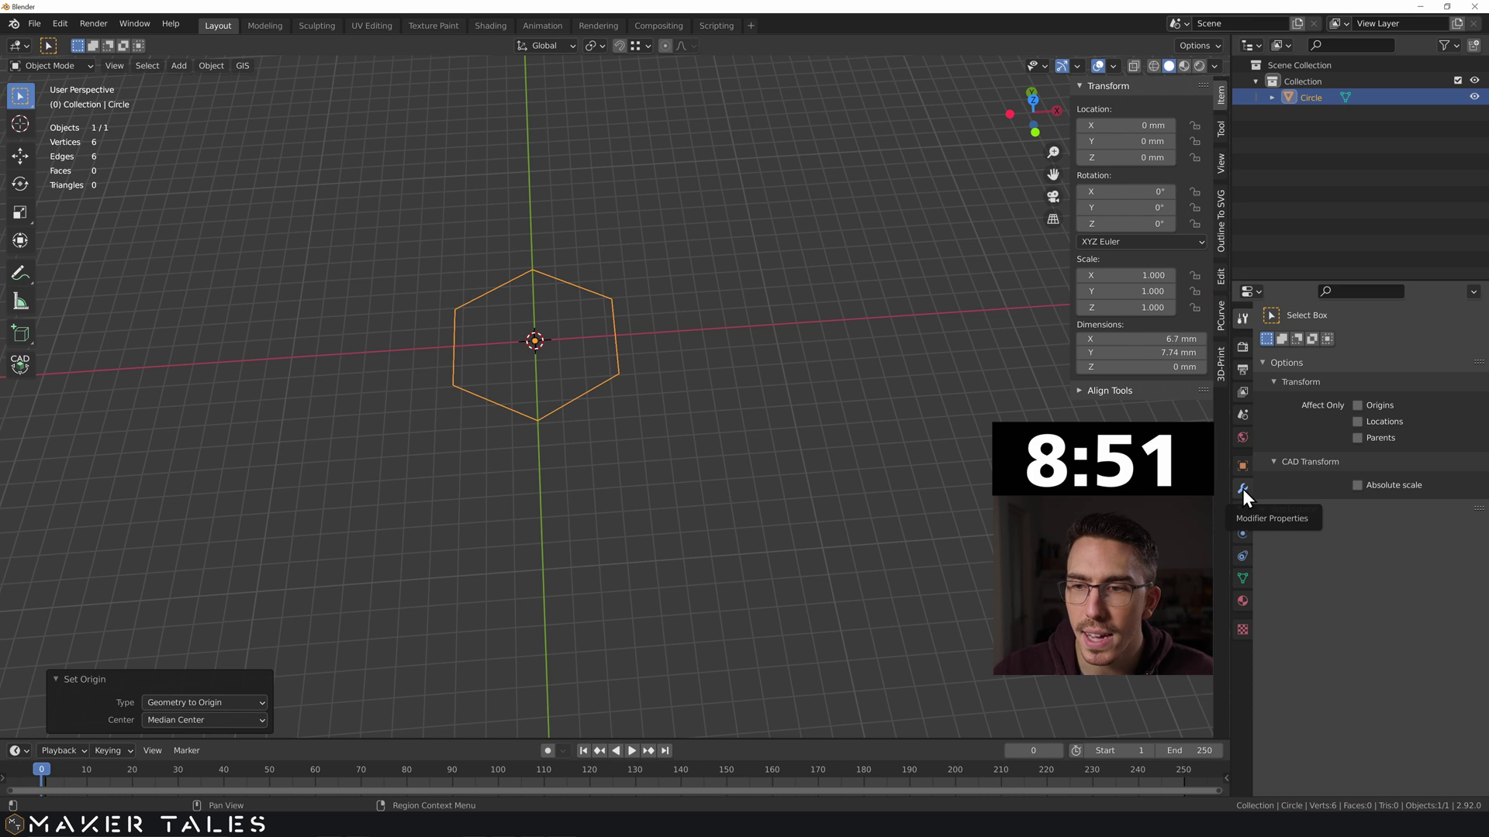
mouse_move(718, 375)
middle_down()
mouse_move(641, 375)
mouse_move(701, 374)
middle_up()
middle_drag(751, 415, 698, 412)
key(Tab)
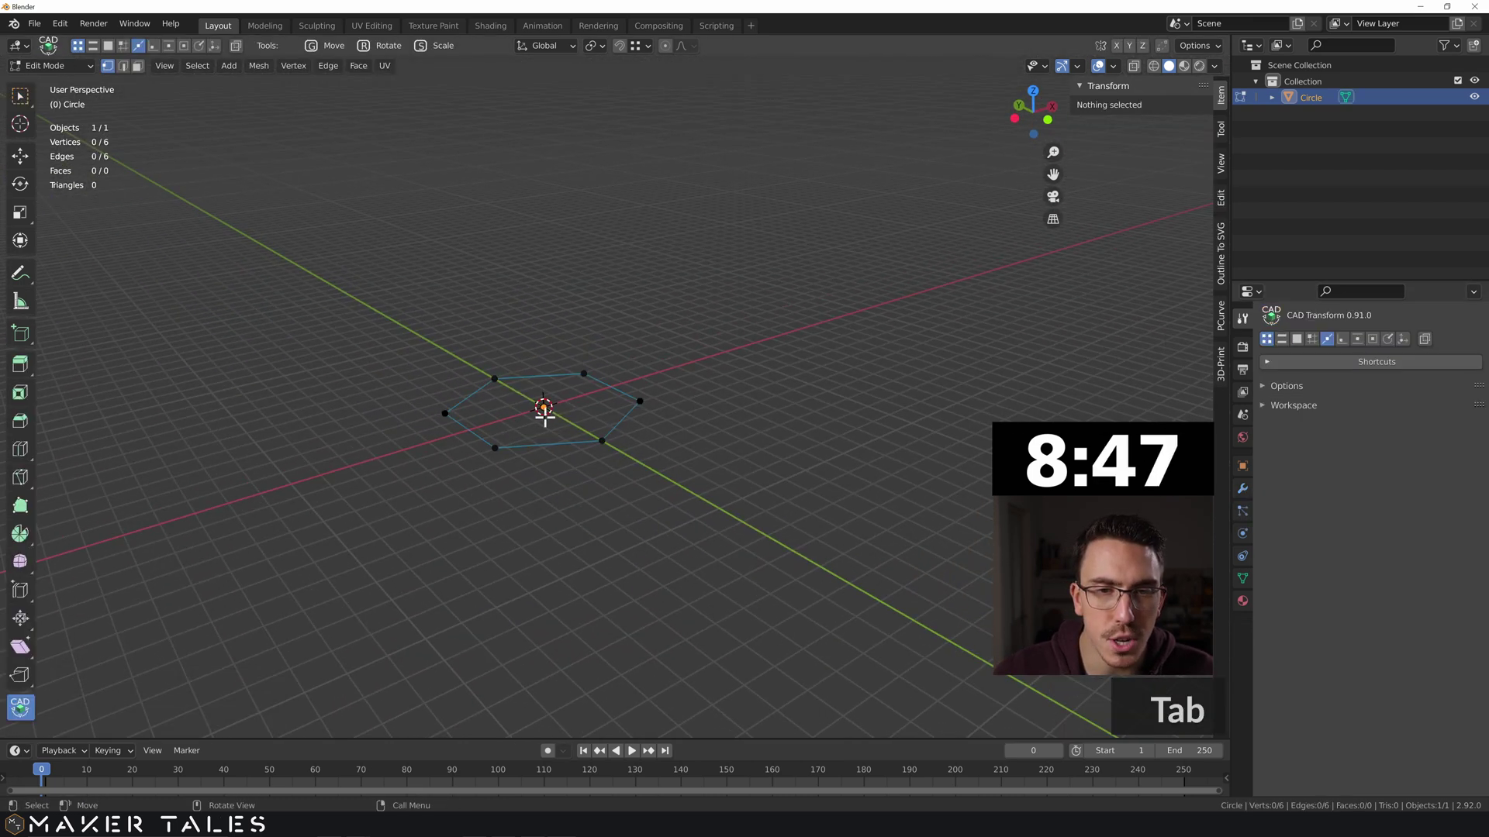
key(a)
key(f)
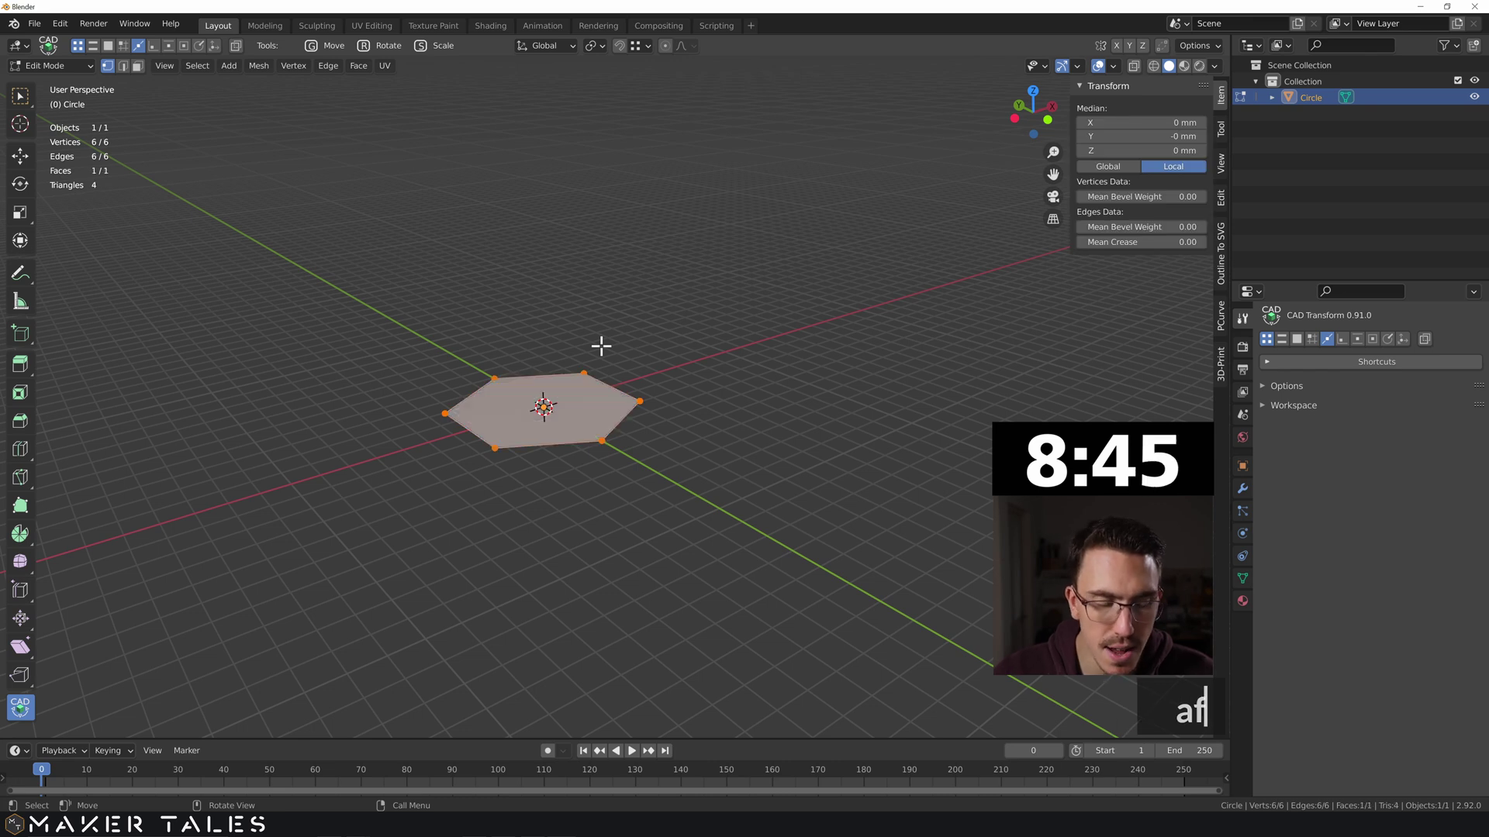
text(e)
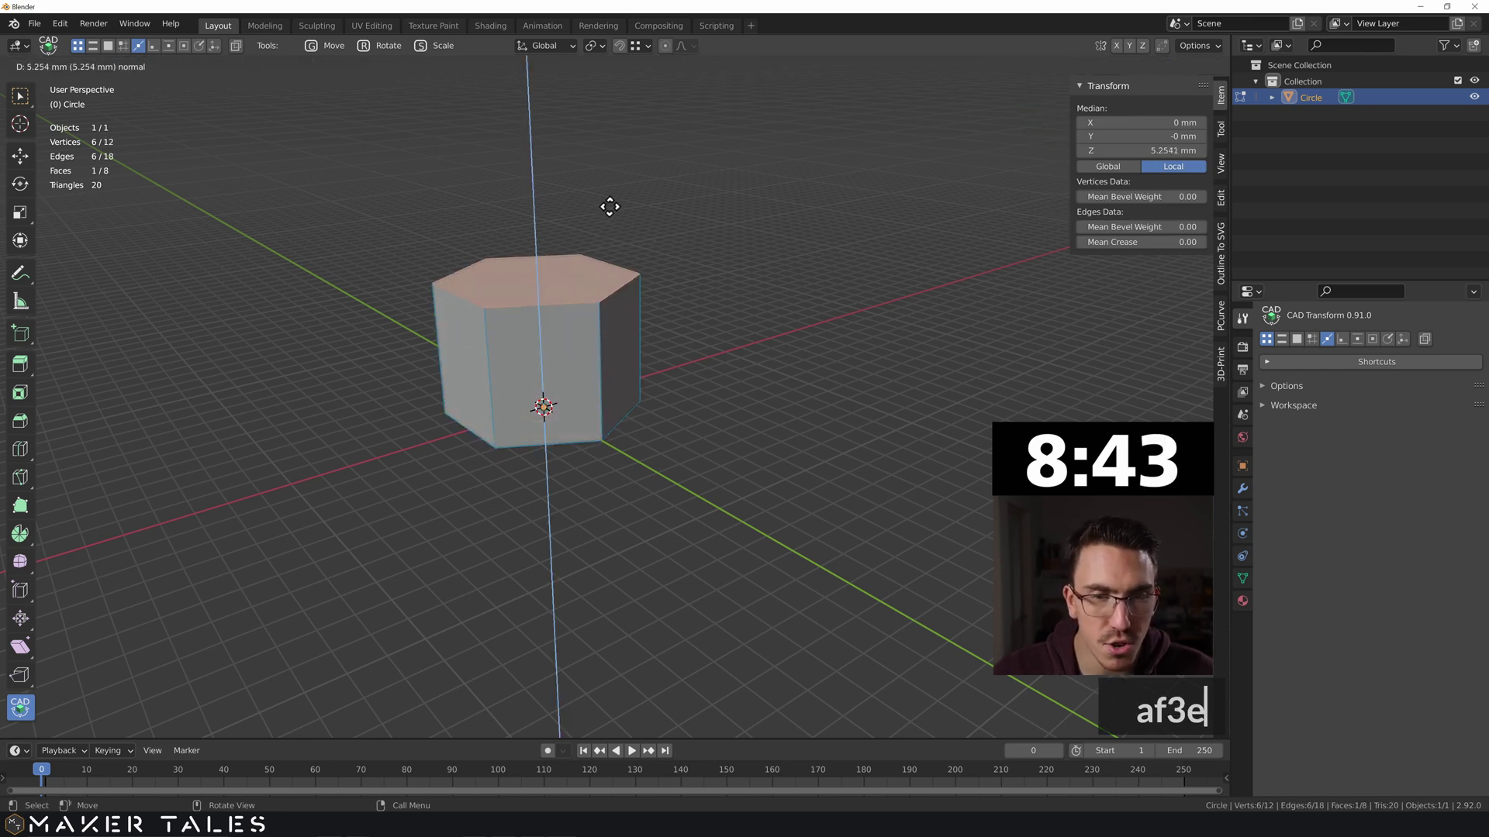
text(10)
key(Return)
key(Tab)
middle_drag(614, 198, 742, 364)
shift+middle_drag(742, 364, 766, 459)
click(767, 461)
double_click(606, 430)
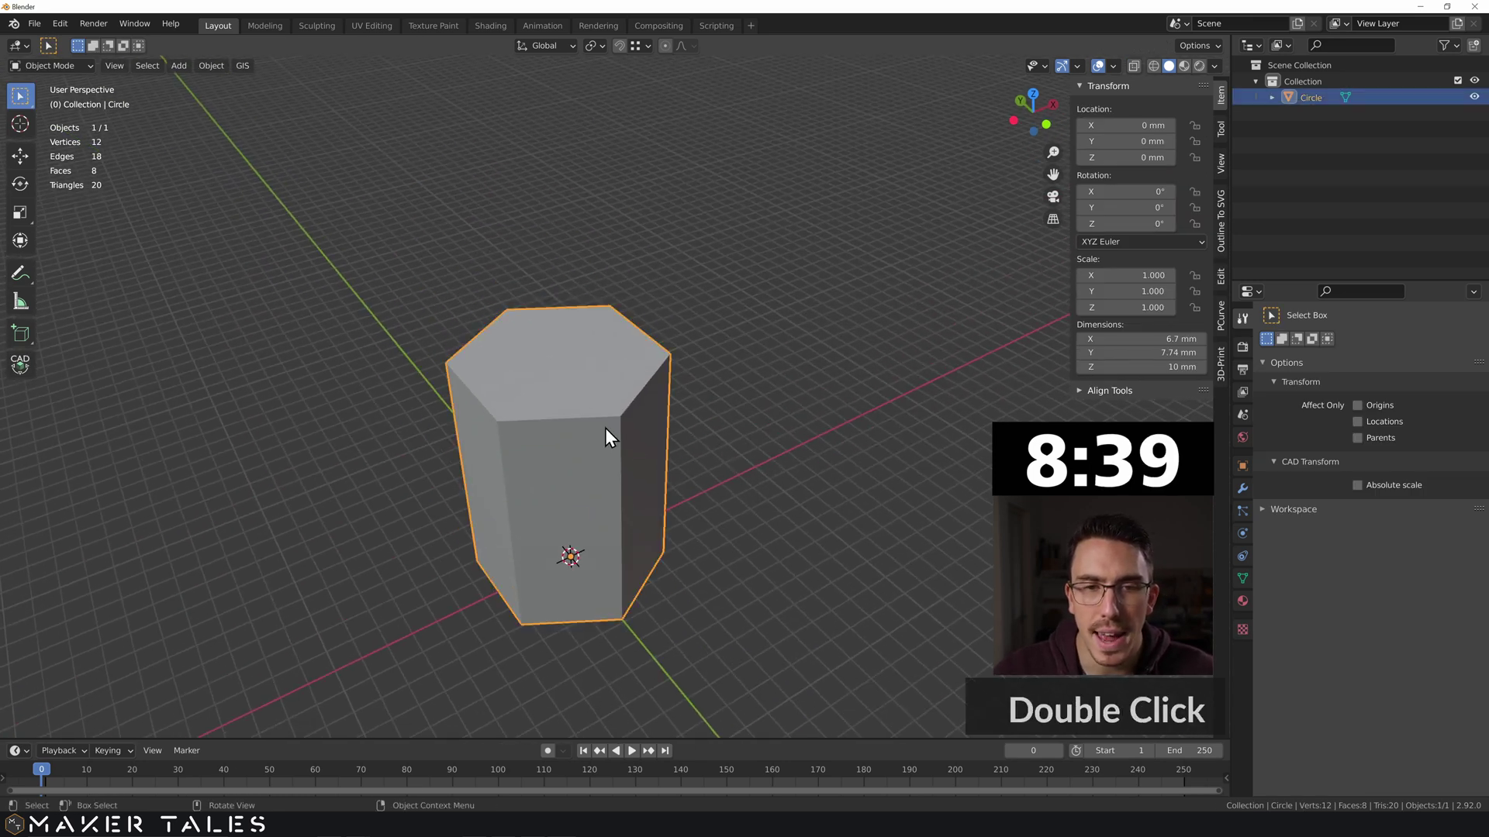
Step: Add an Array modifier to the hexagonal prism
click(1244, 490)
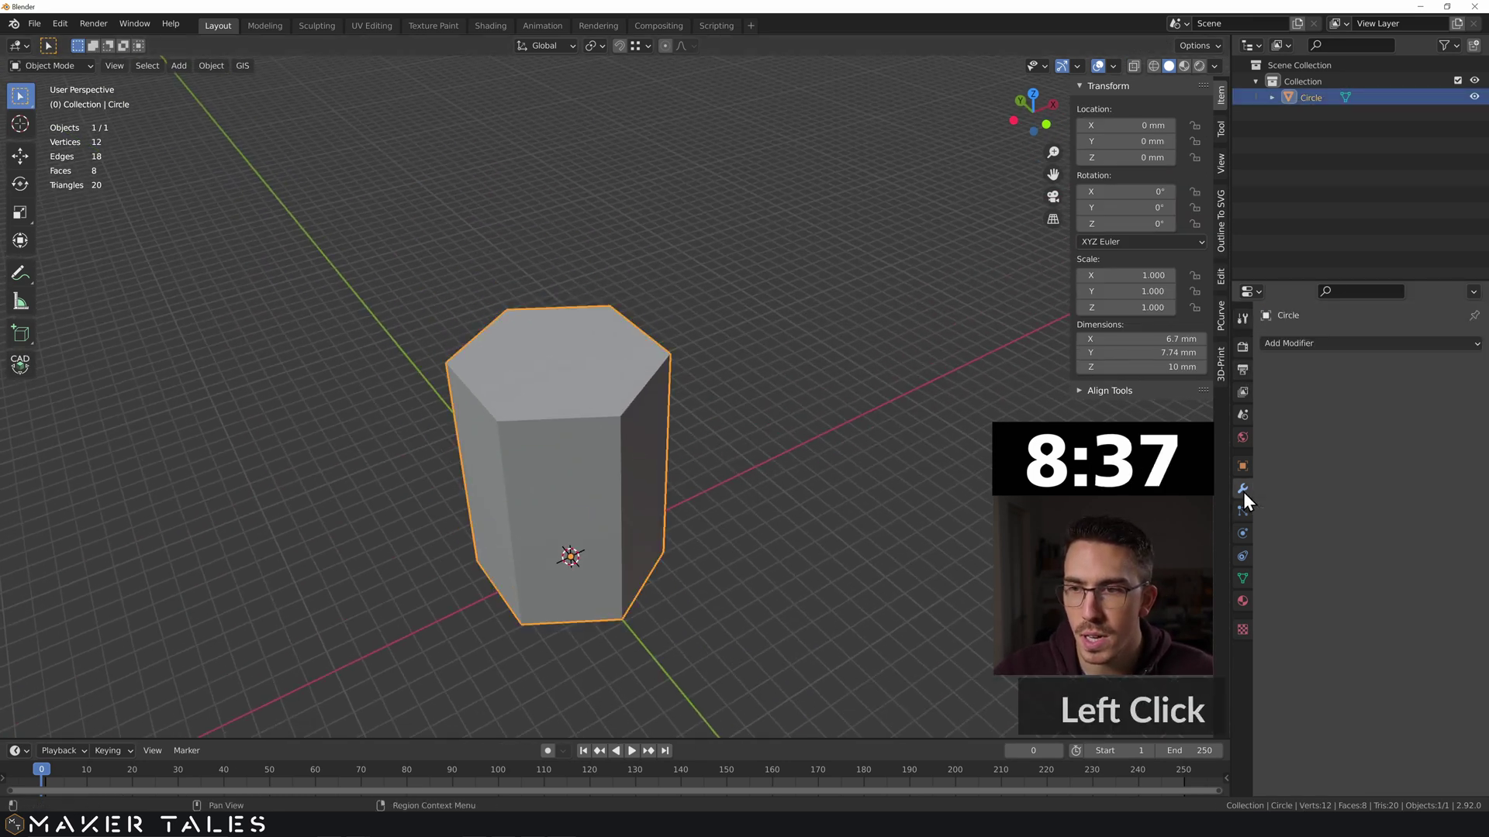
click(1290, 342)
click(1153, 388)
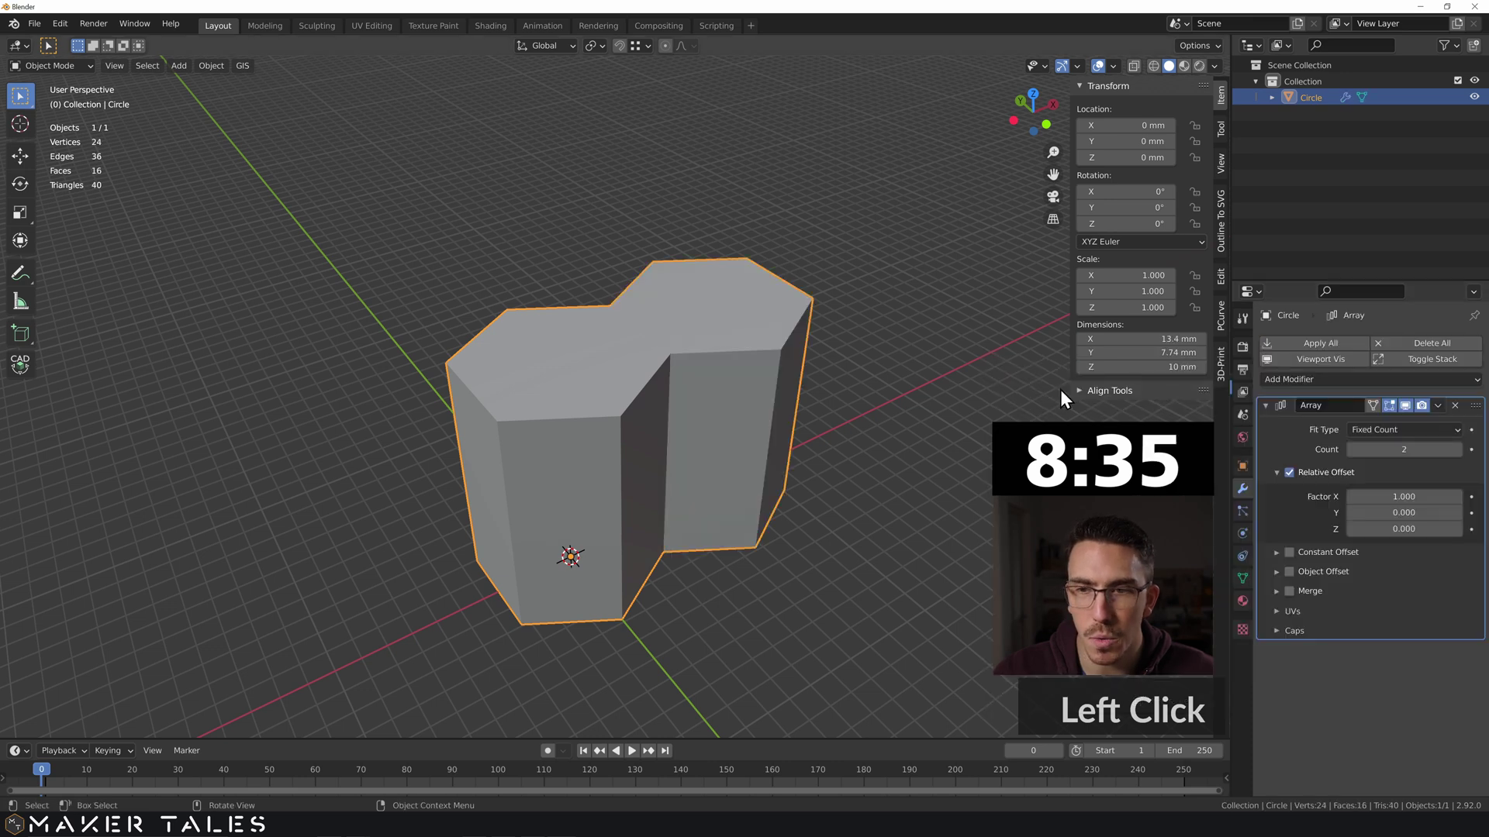
Step: Switch the array's spacing from Relative Offset to Constant Offset
click(1275, 472)
click(1277, 492)
click(1289, 491)
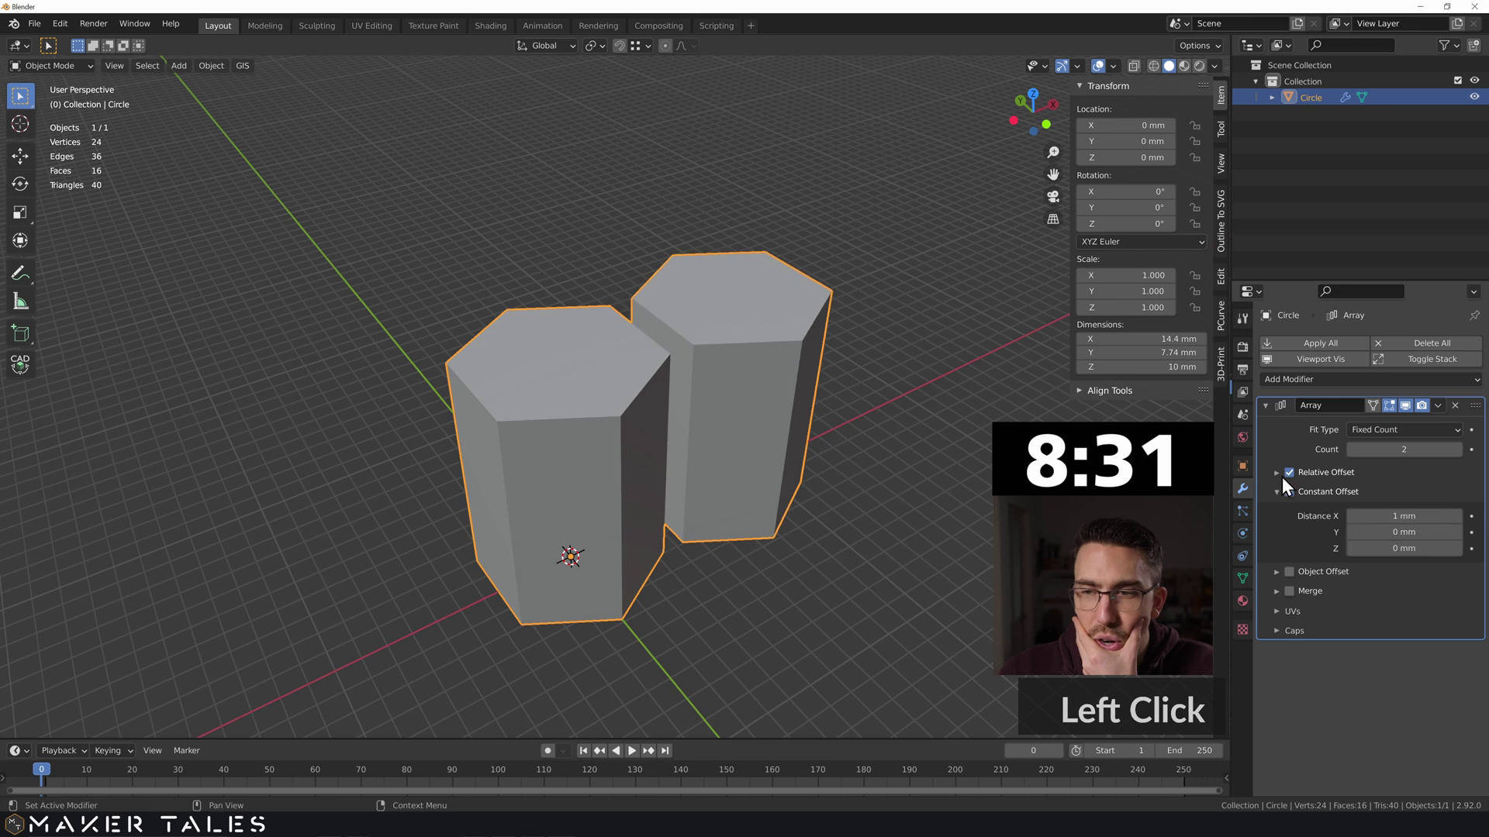
click(1286, 473)
click(1277, 473)
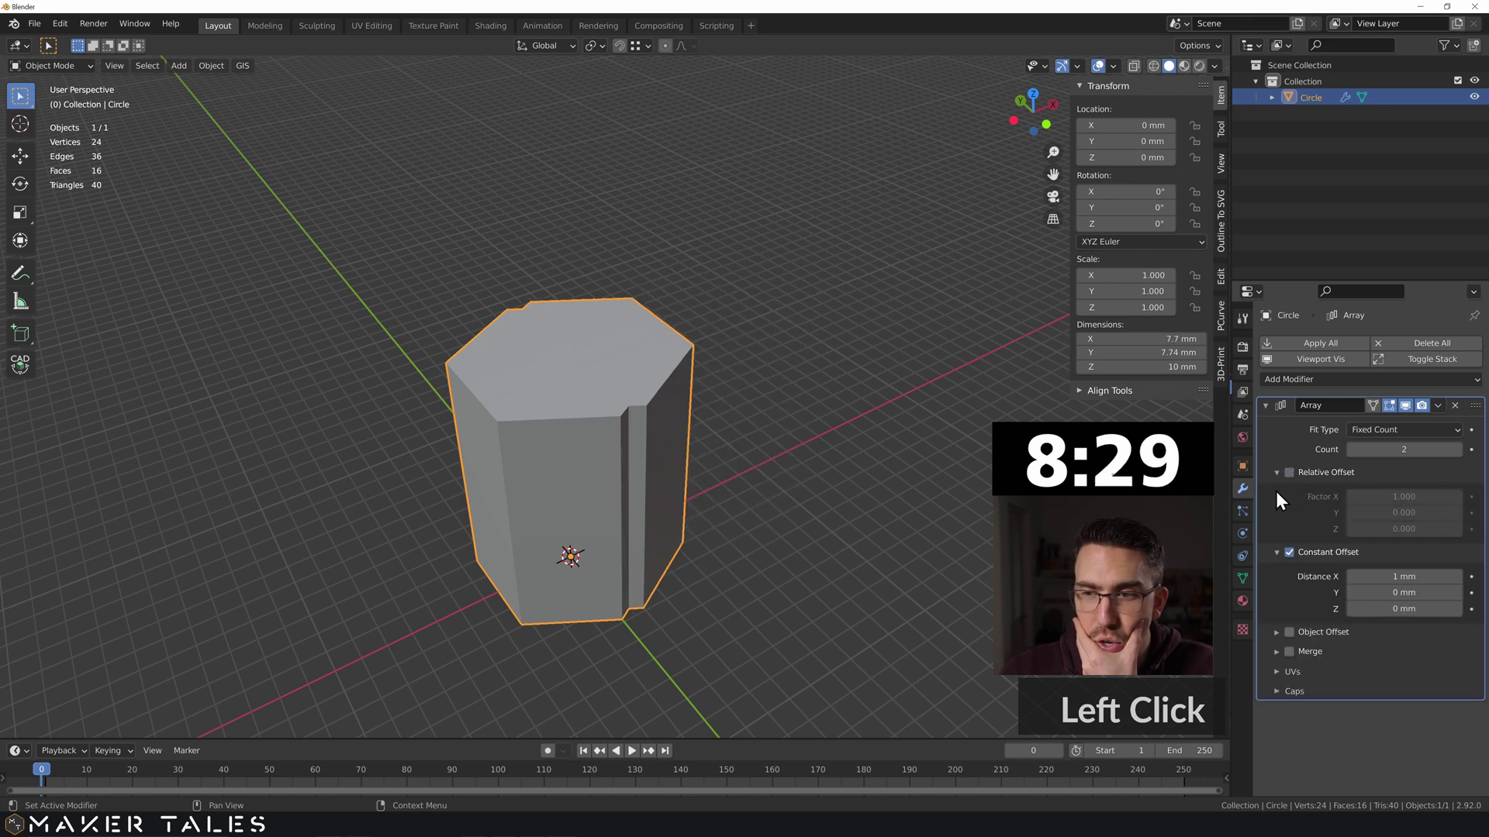
Step: Set the array's constant offset distance along X to 6.7 + 0.84 mm
click(1276, 472)
click(1395, 515)
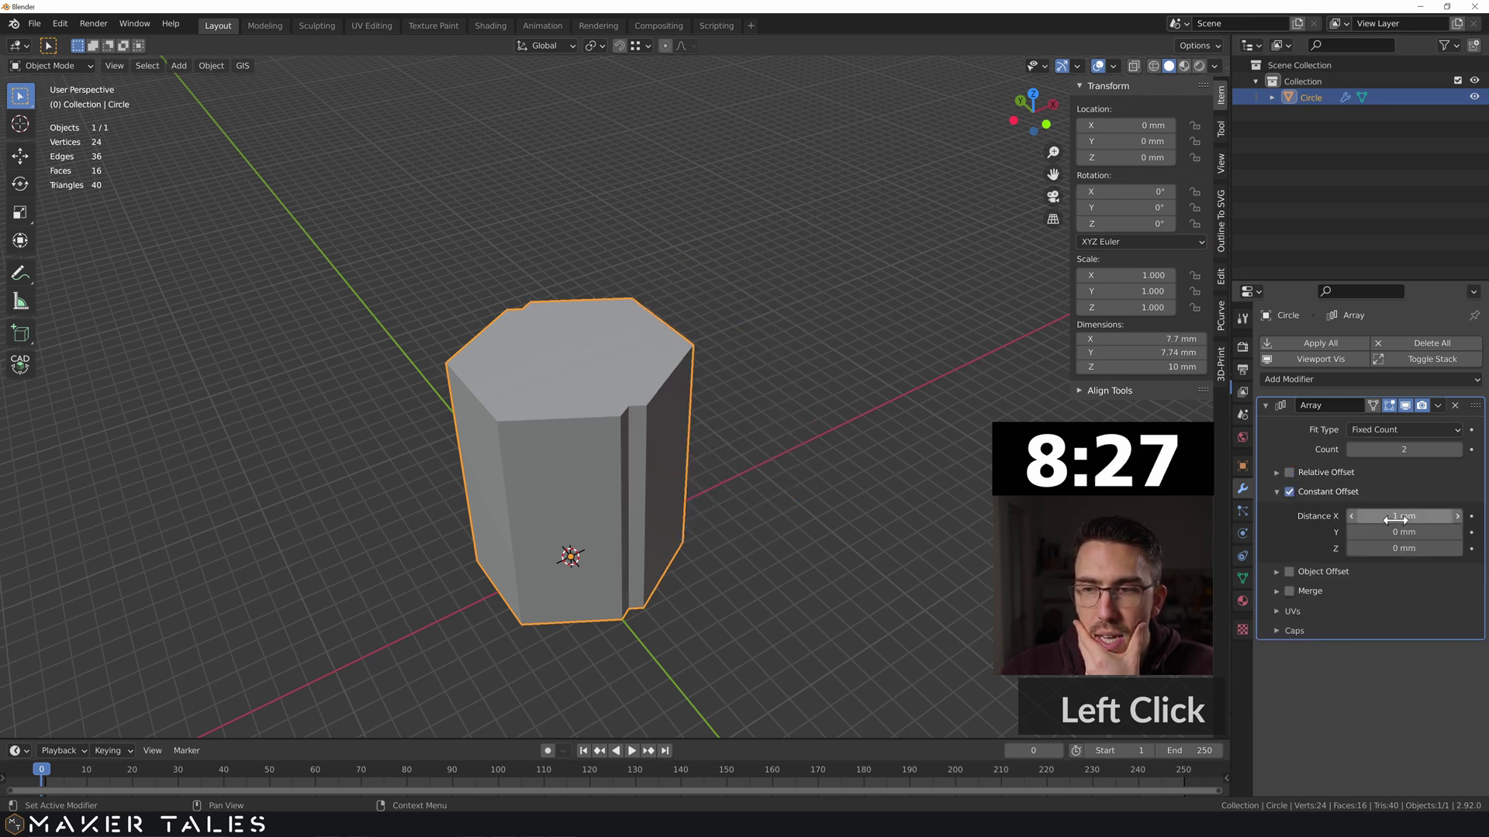
text(6.7)
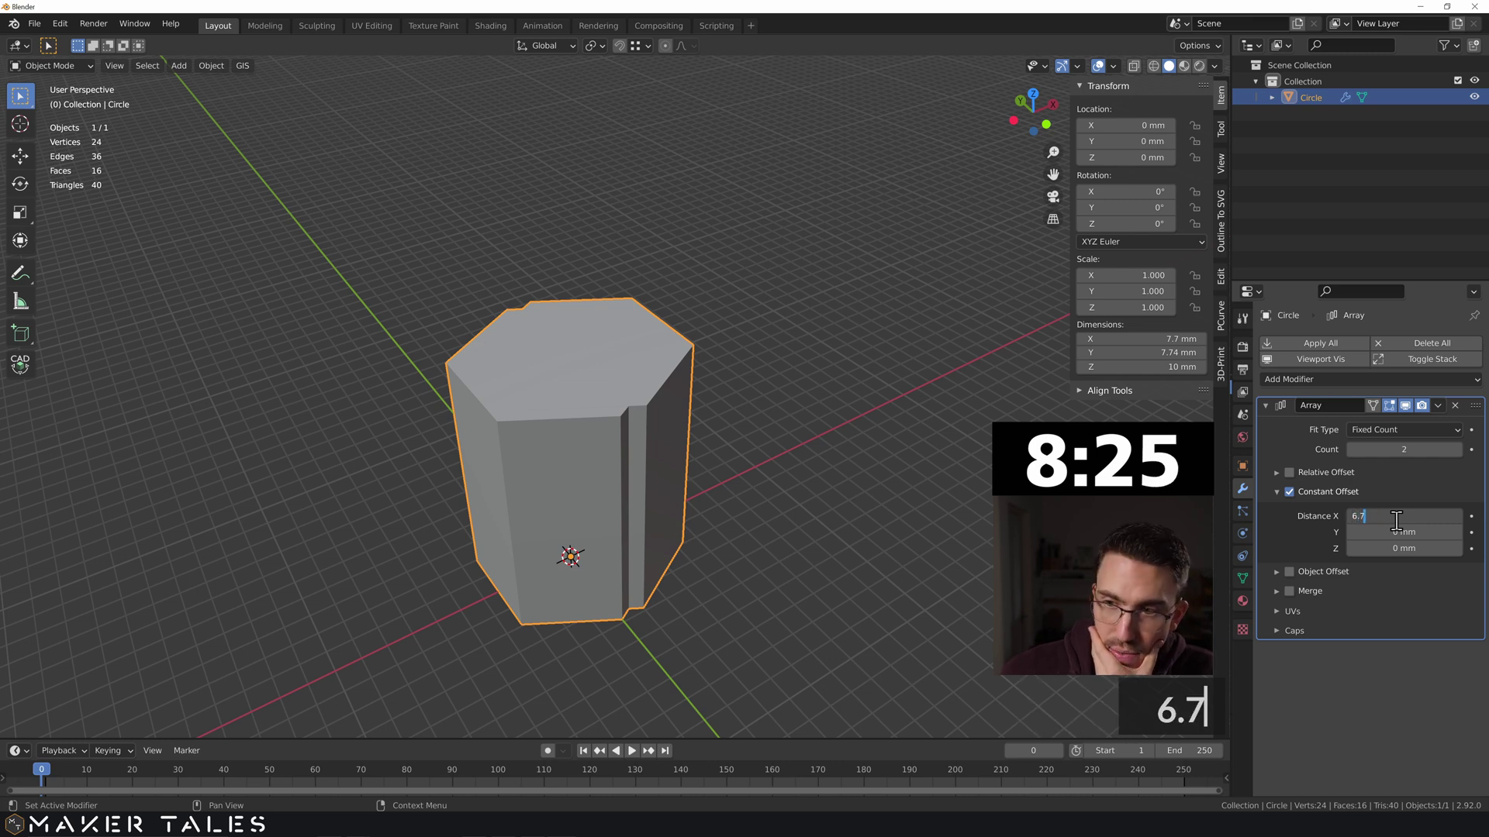
text( +)
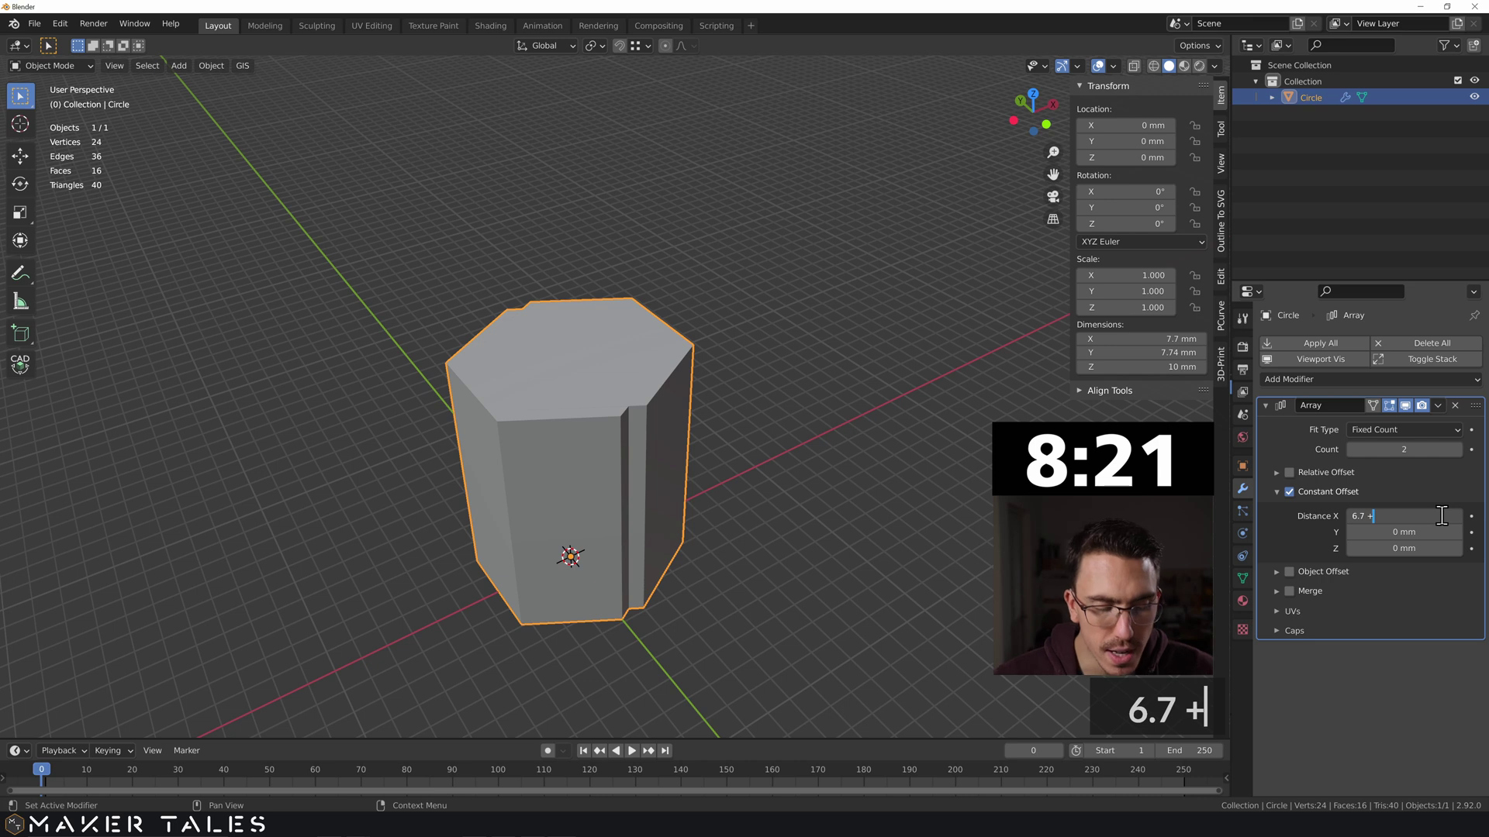
text(0)
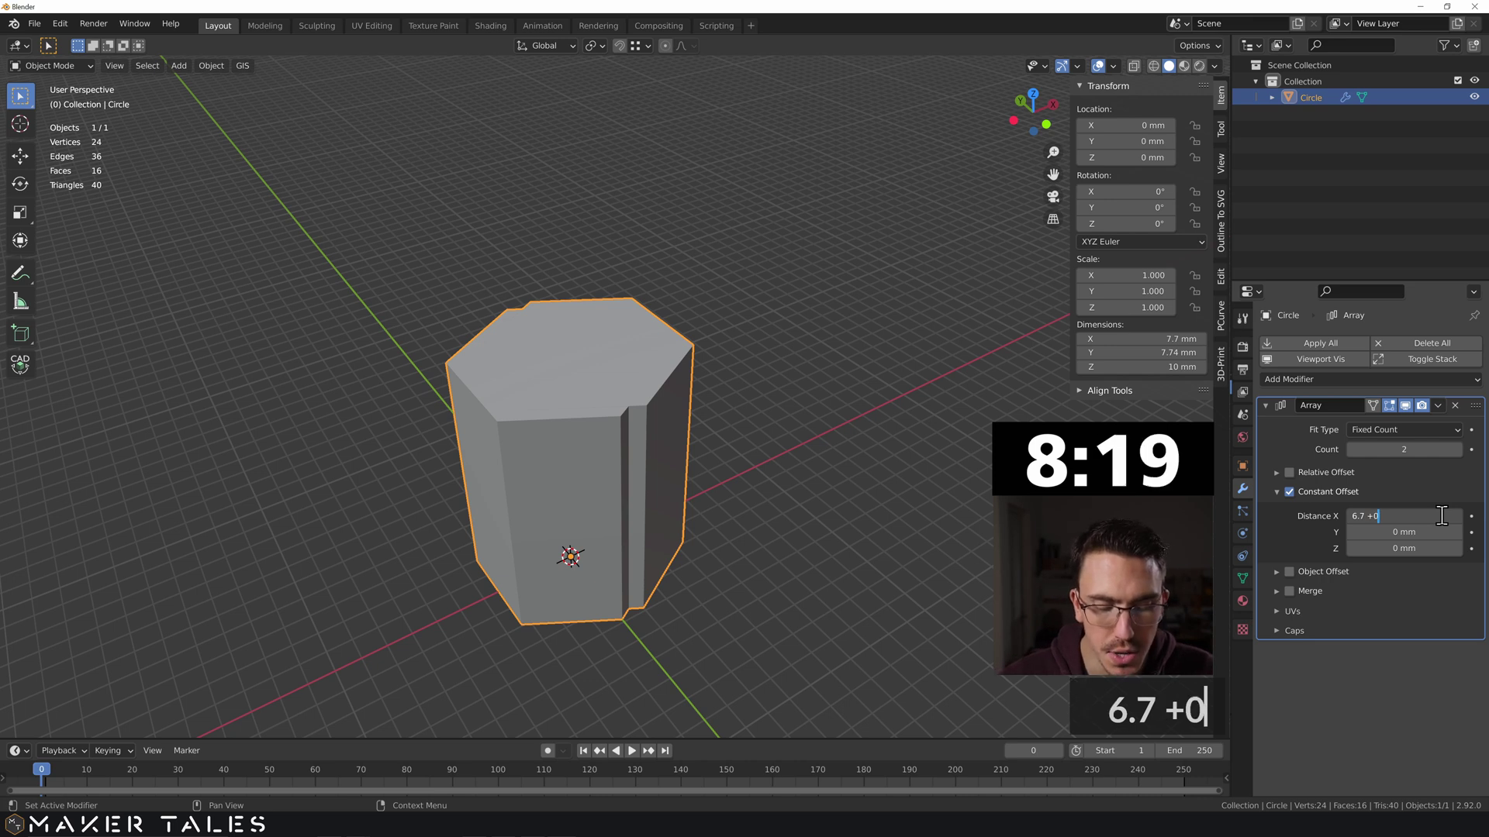
text(.84)
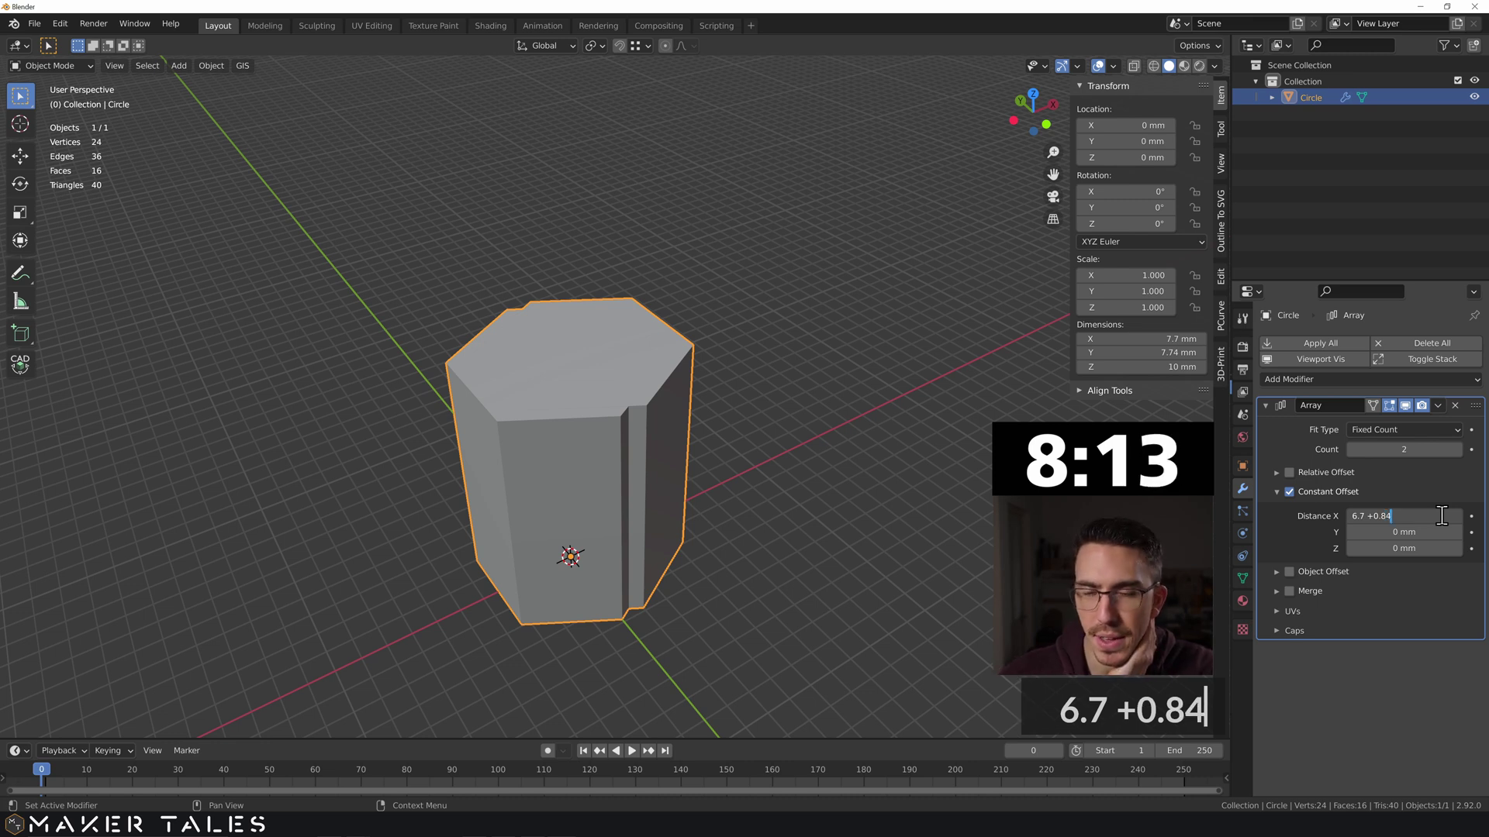
key(Return)
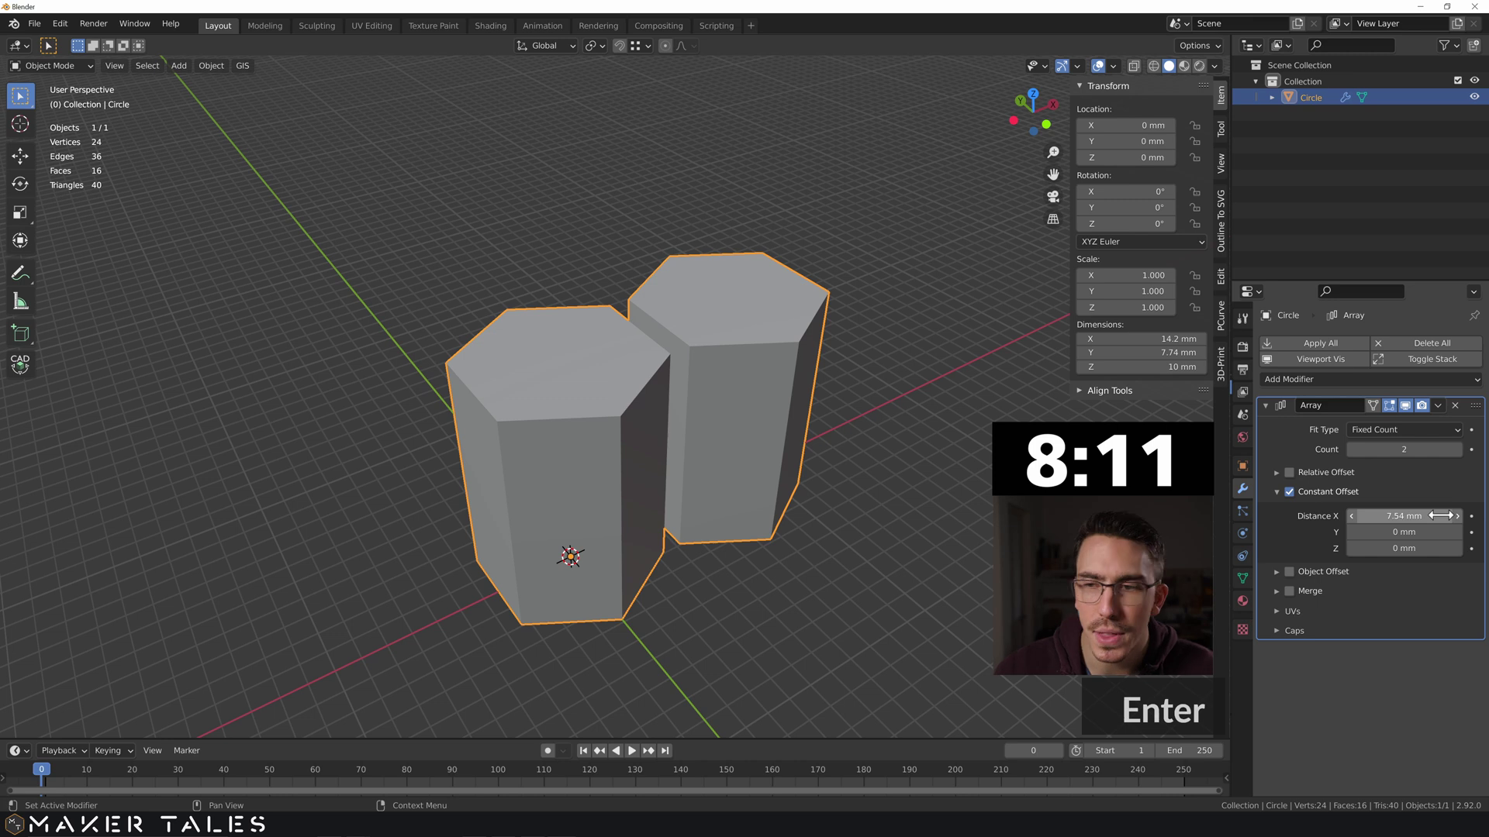
Step: Increase the array's count to 4 to form a row of hexagonal prisms along X
middle_drag(906, 484, 849, 500)
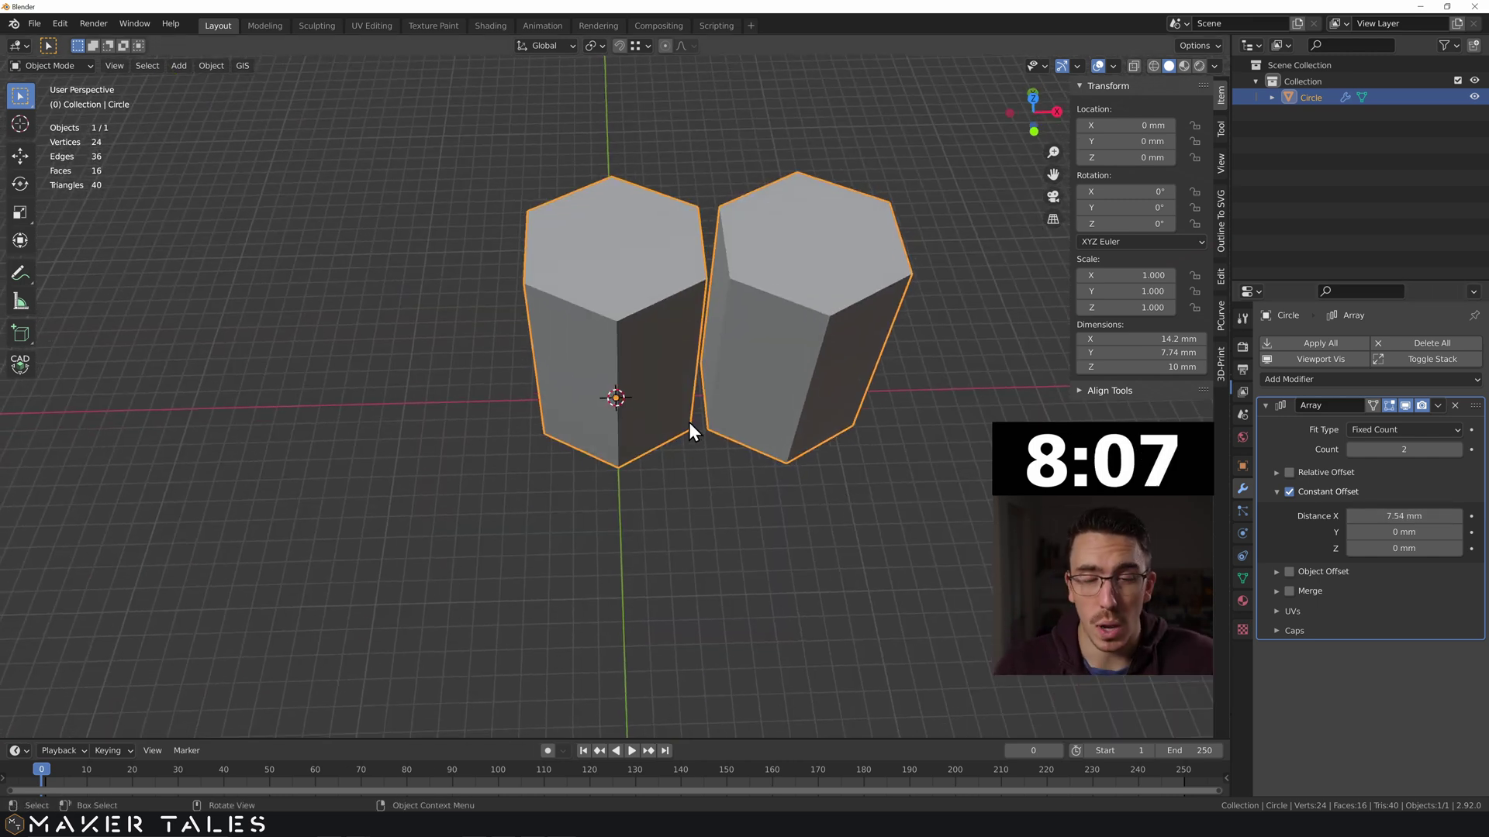
click(1455, 451)
click(1456, 451)
scroll(804, 406, down, 3)
mouse_move(803, 406)
shift+middle_down()
mouse_move(654, 444)
mouse_move(783, 422)
shift+middle_up()
scroll(653, 440, up, 1)
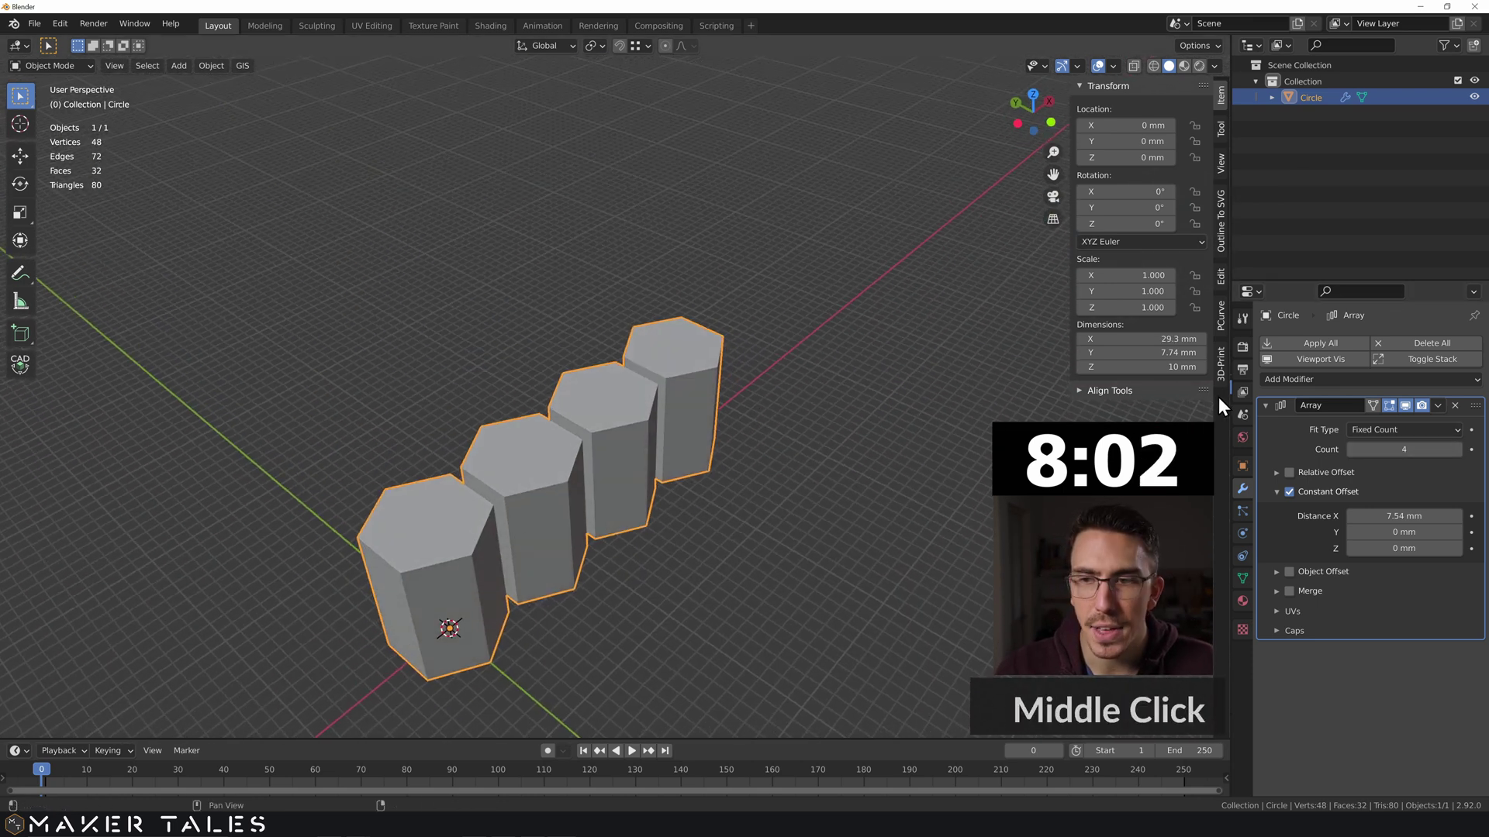
Step: Add a second Array modifier and switch its spacing from Relative Offset to Constant Offset
click(1265, 404)
click(1272, 379)
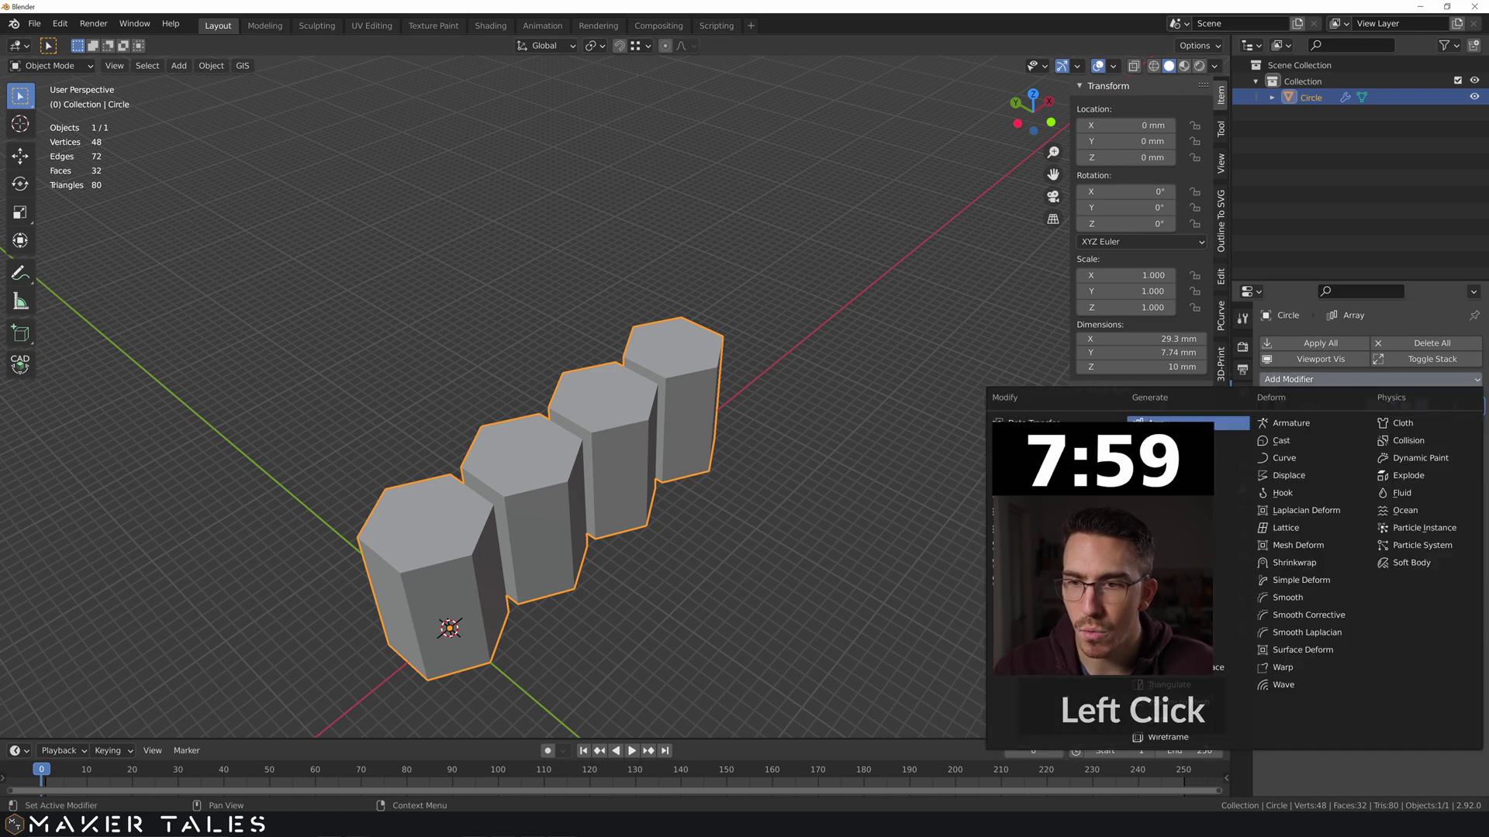
click(1163, 424)
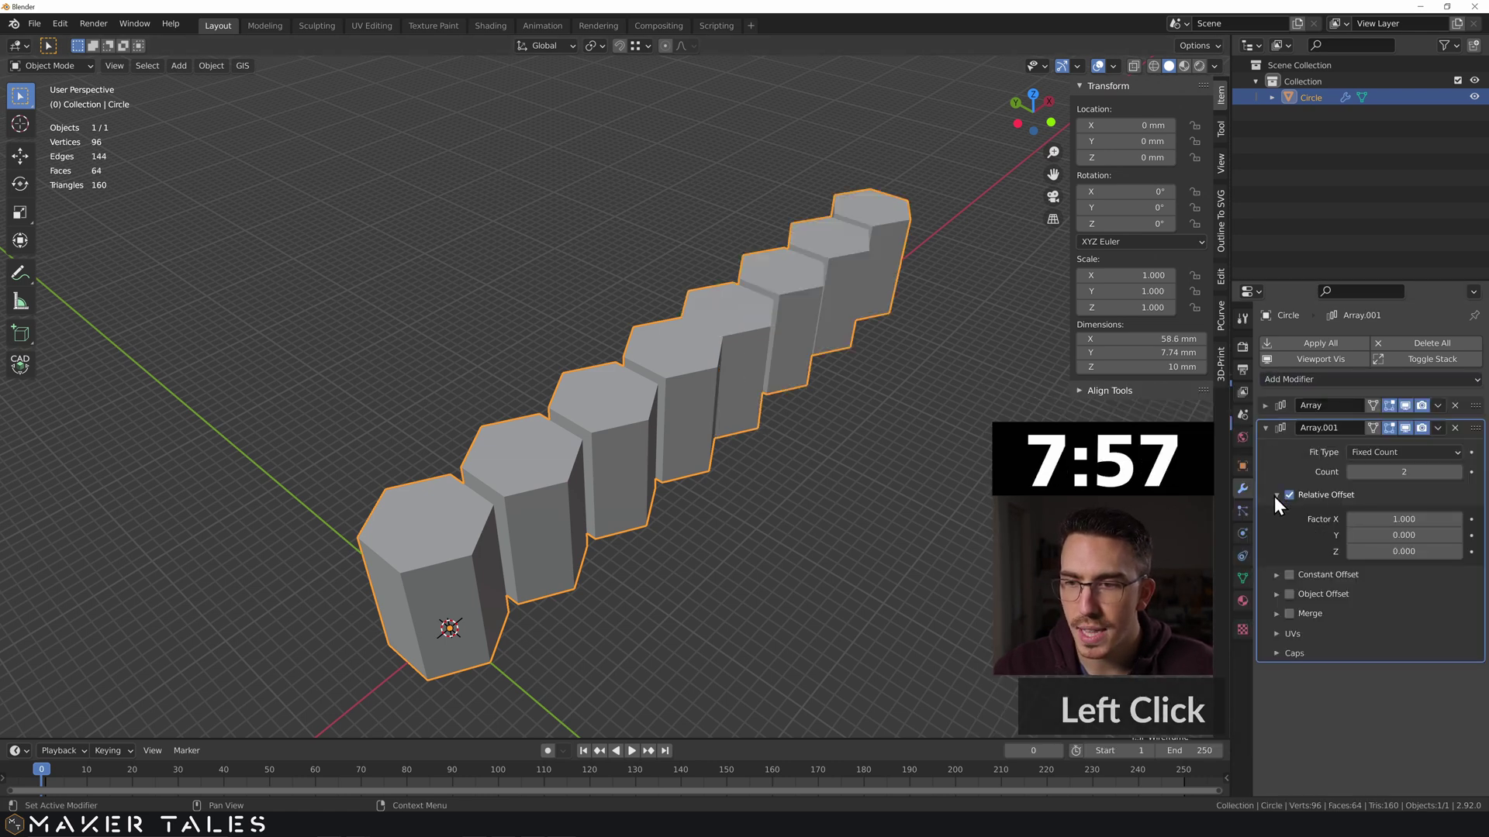
click(1384, 516)
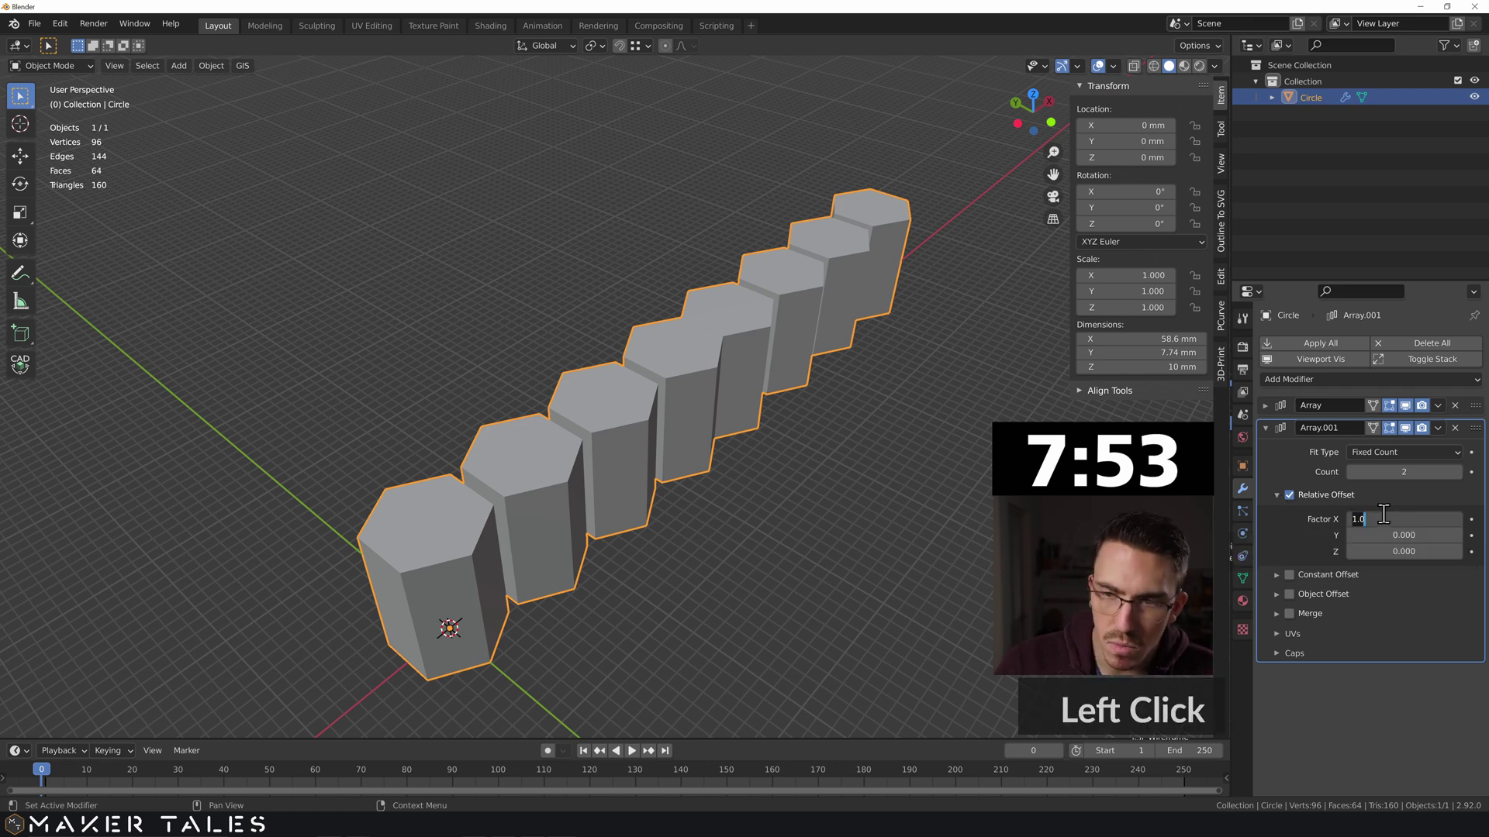
click(1290, 500)
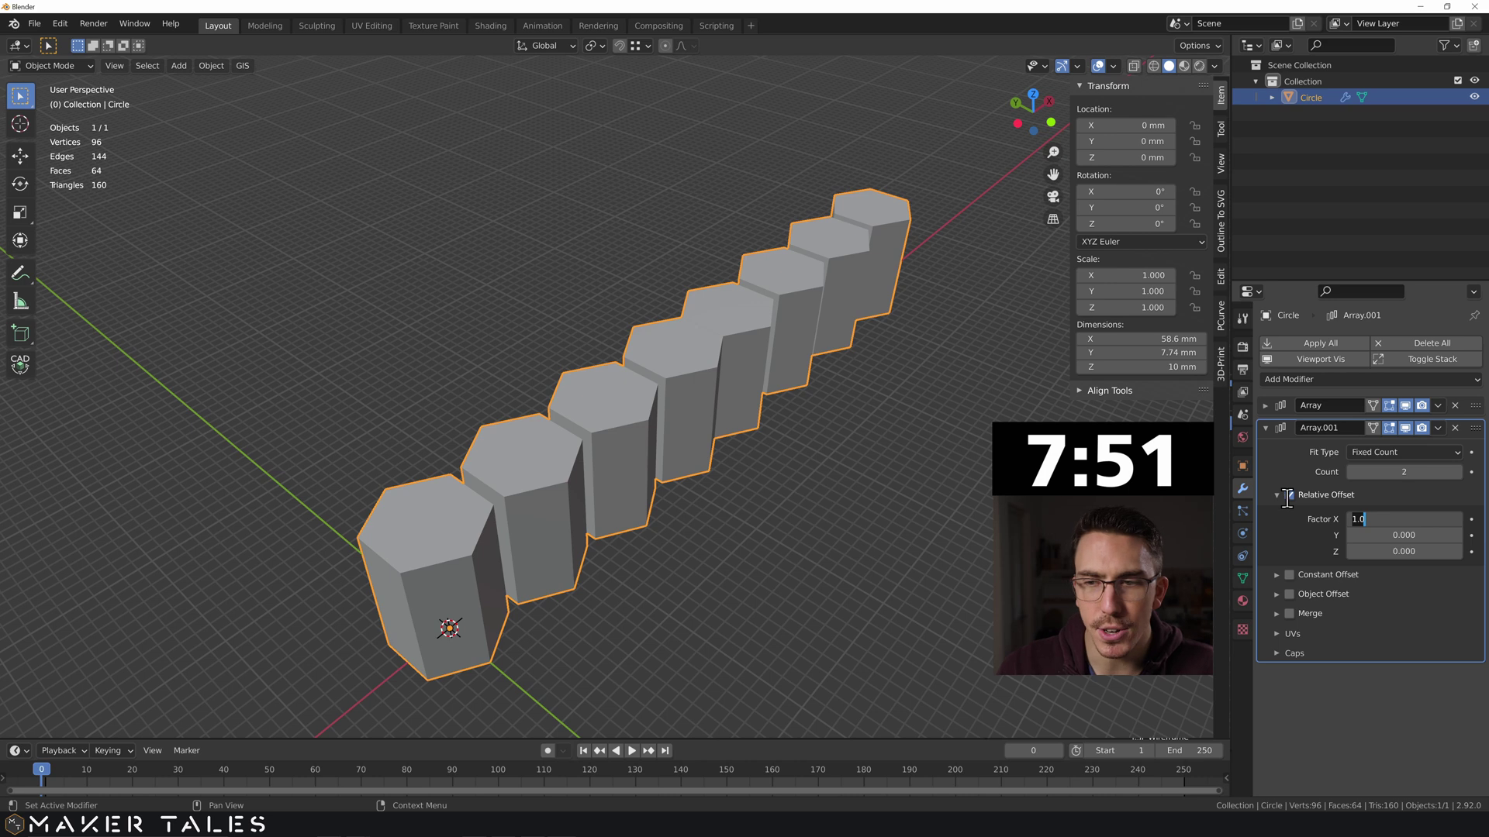
click(1288, 497)
click(1277, 498)
click(1288, 515)
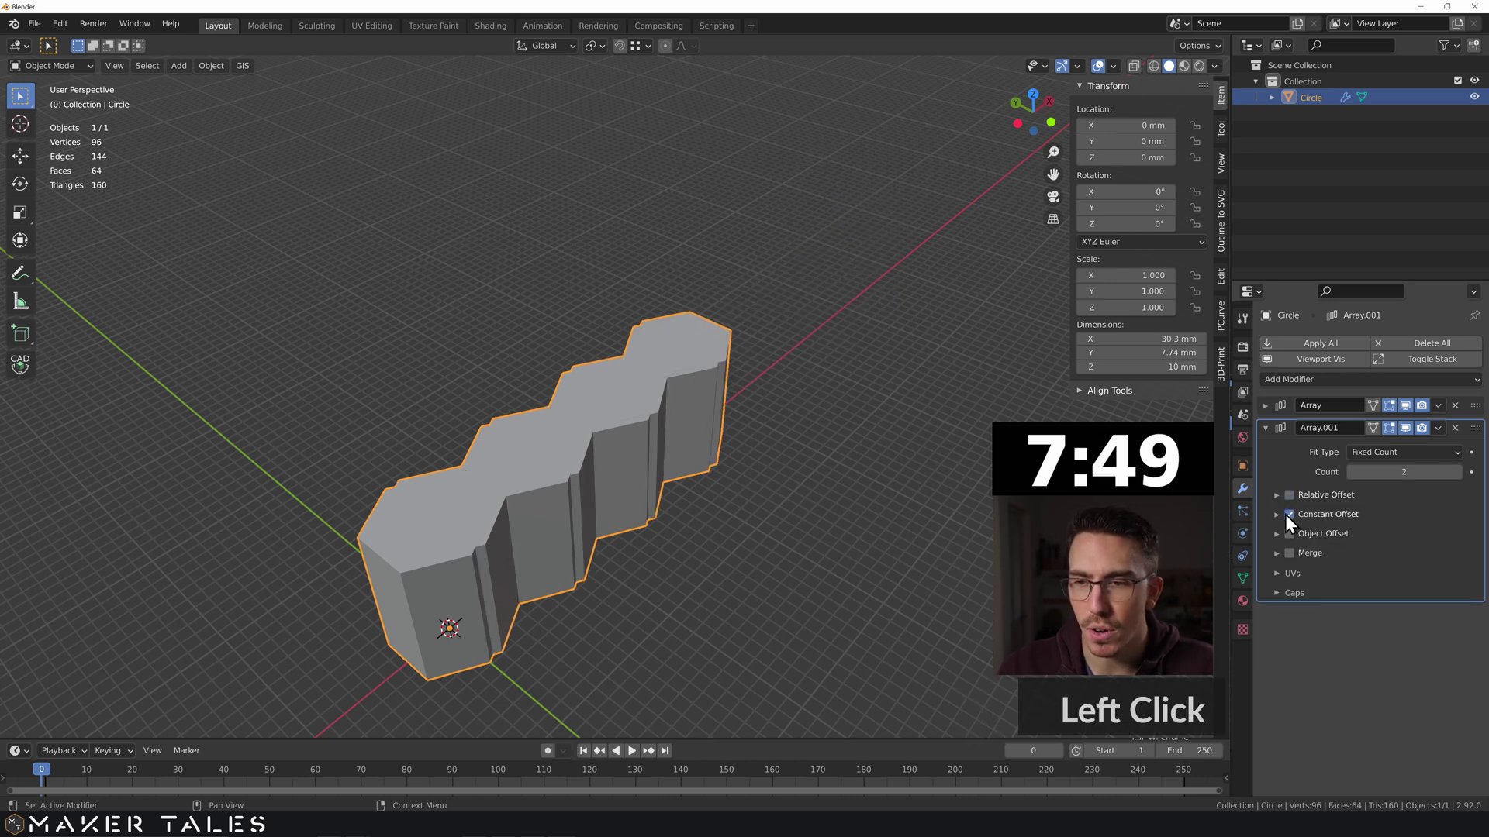
click(1281, 516)
Step: Set the second array's constant offset to 0 mm in X and about 7.78 mm in Y
drag(1388, 555, 1434, 555)
click(1403, 538)
text(0)
key(Return)
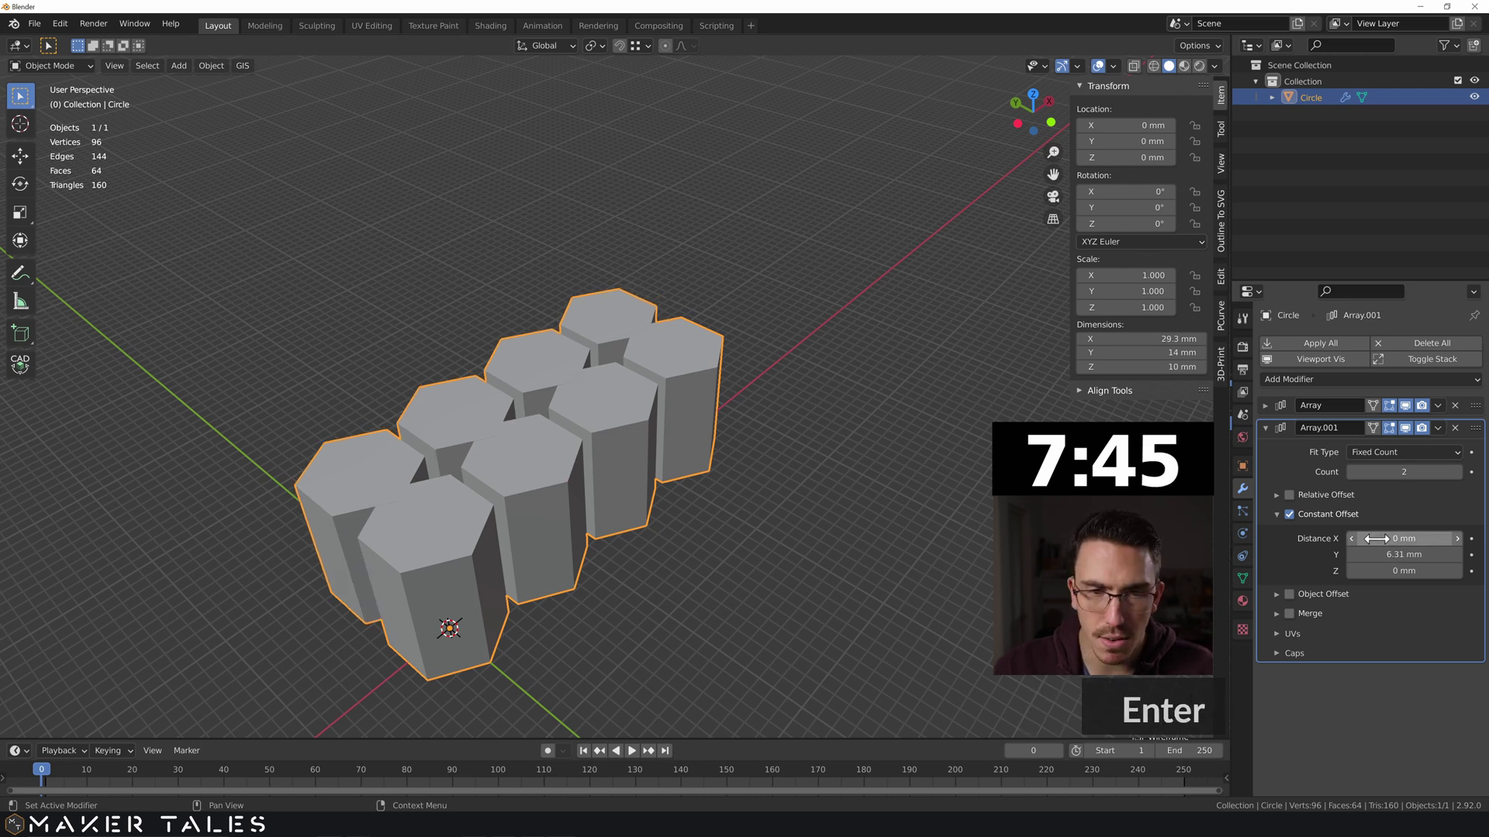
key(KP_7)
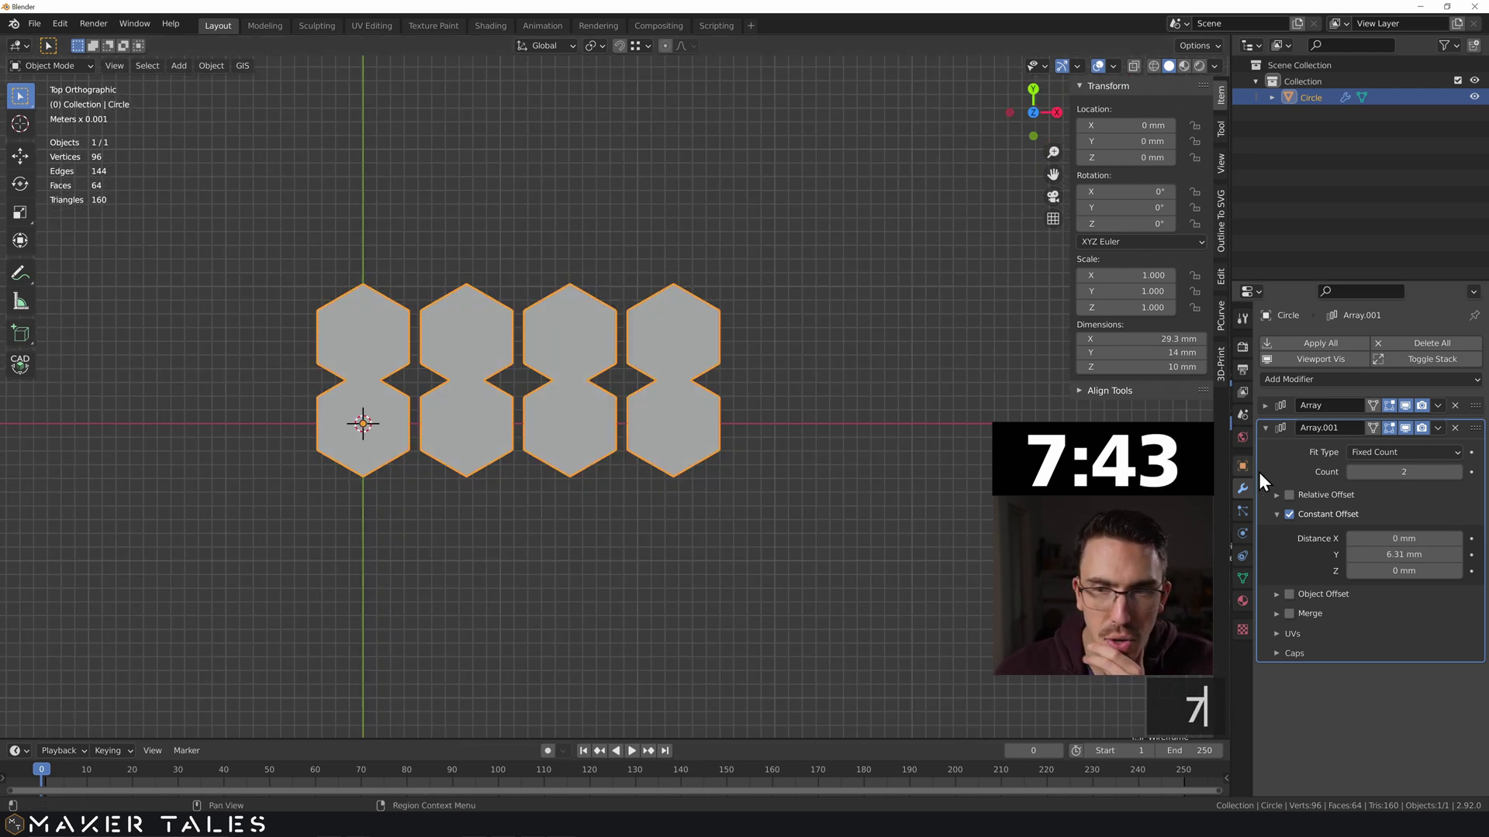
drag(1401, 538, 1458, 554)
key(ctrl+z)
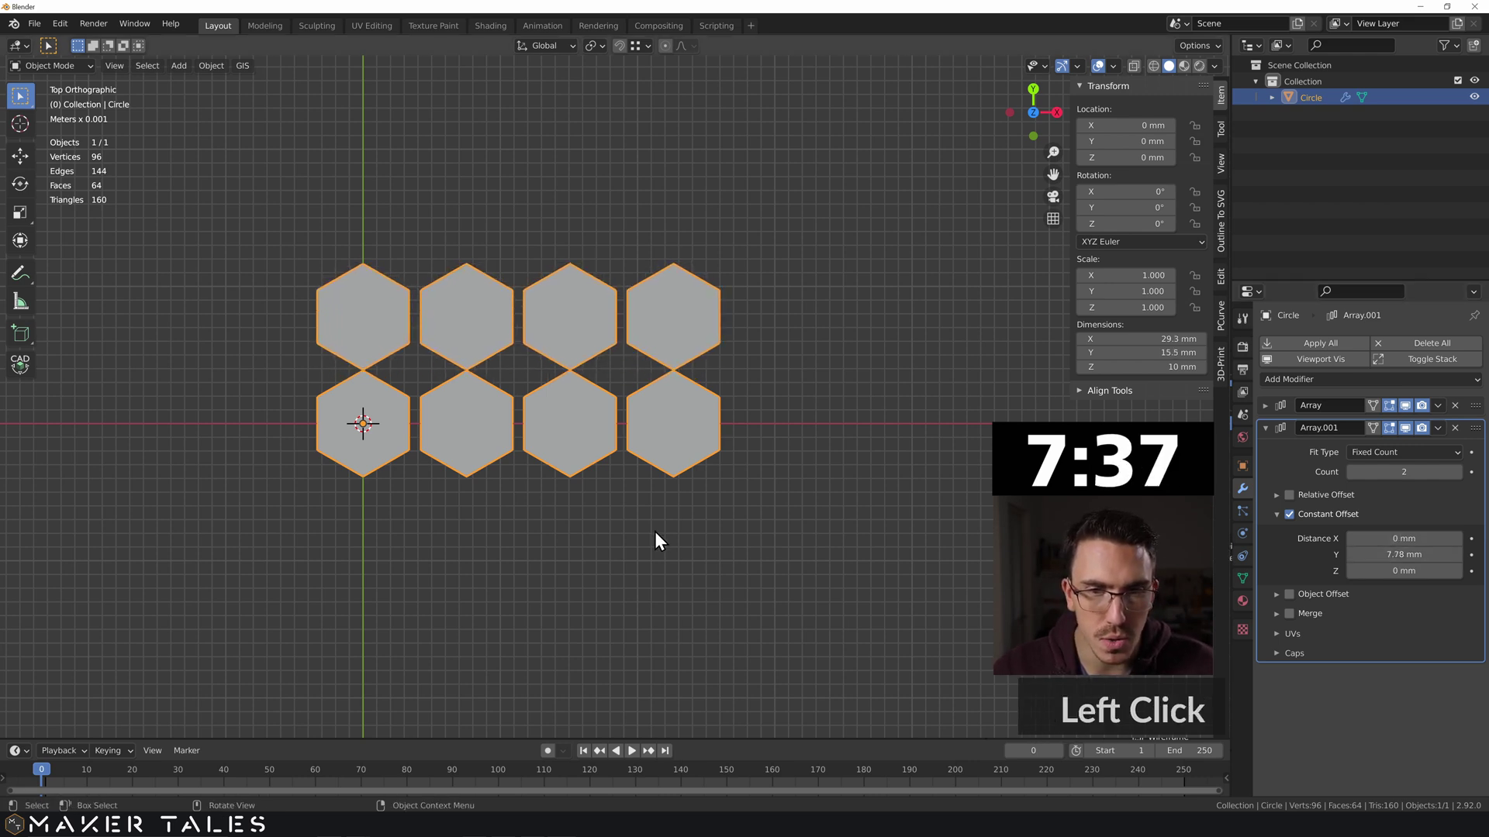
Step: Reduce the second array's Y offset to about 7.74 mm so the corners of the two hexagon rows just meet
scroll(735, 338, up, 8)
scroll(353, 273, up, 3)
shift+middle_drag(356, 279, 768, 485)
scroll(763, 481, down, 2)
scroll(760, 476, down, 3)
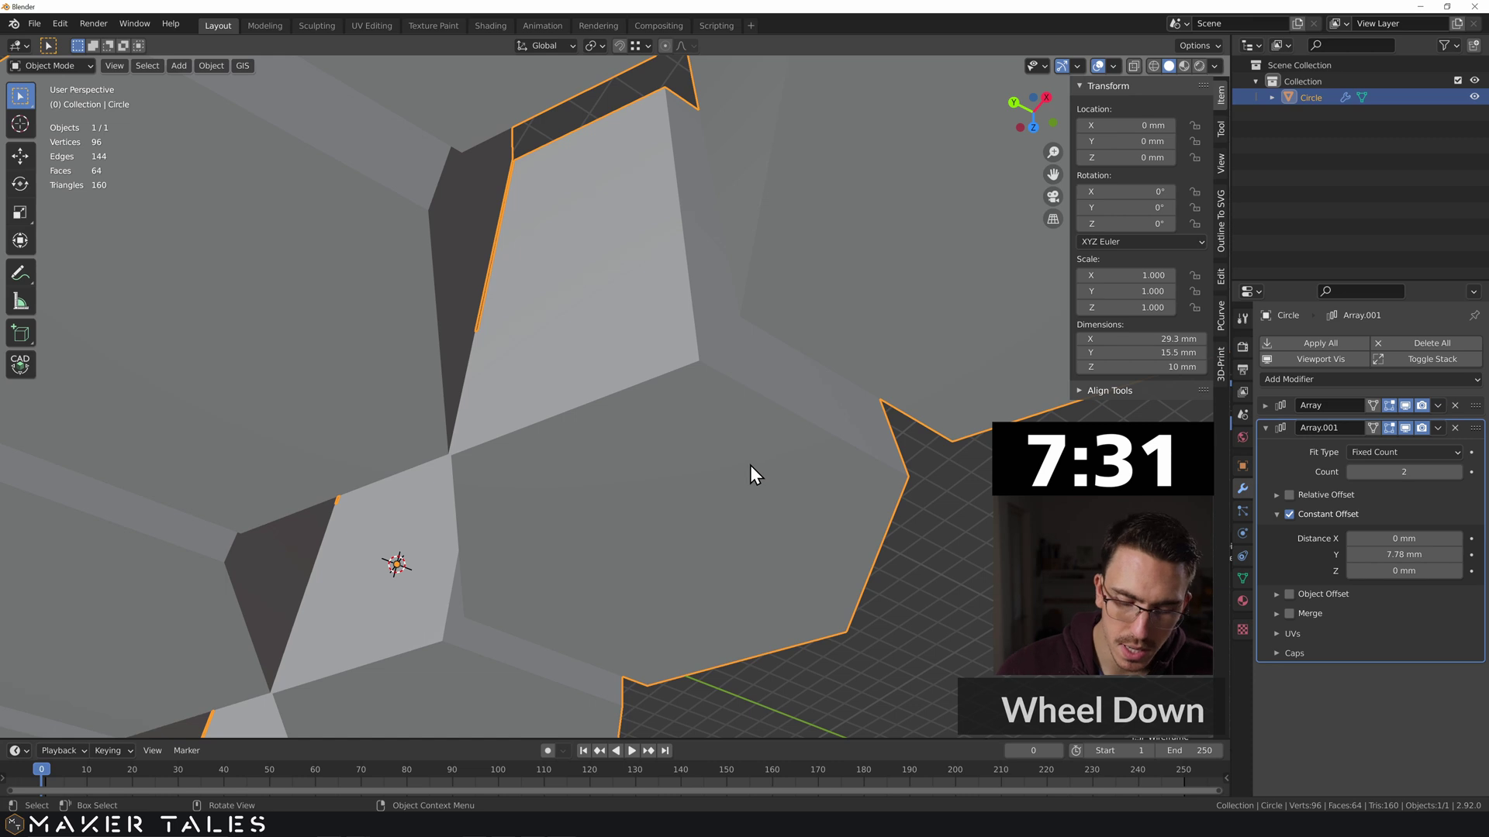
key(KP_7)
scroll(486, 270, up, 3)
shift+middle_drag(485, 276, 761, 398)
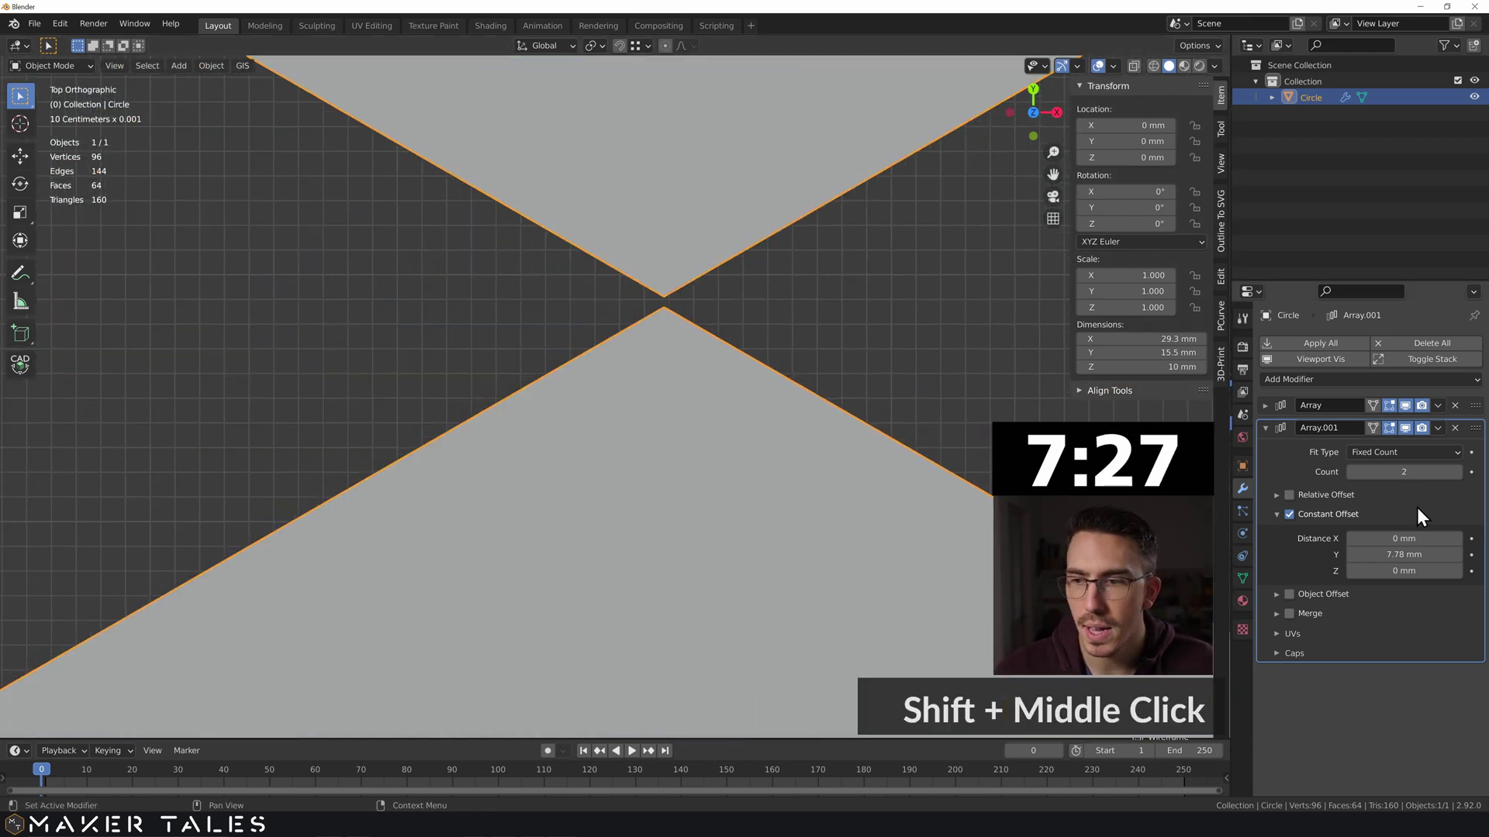
mouse_move(1403, 554)
mouse_down()
mouse_move(1435, 554)
mouse_move(1403, 555)
mouse_up()
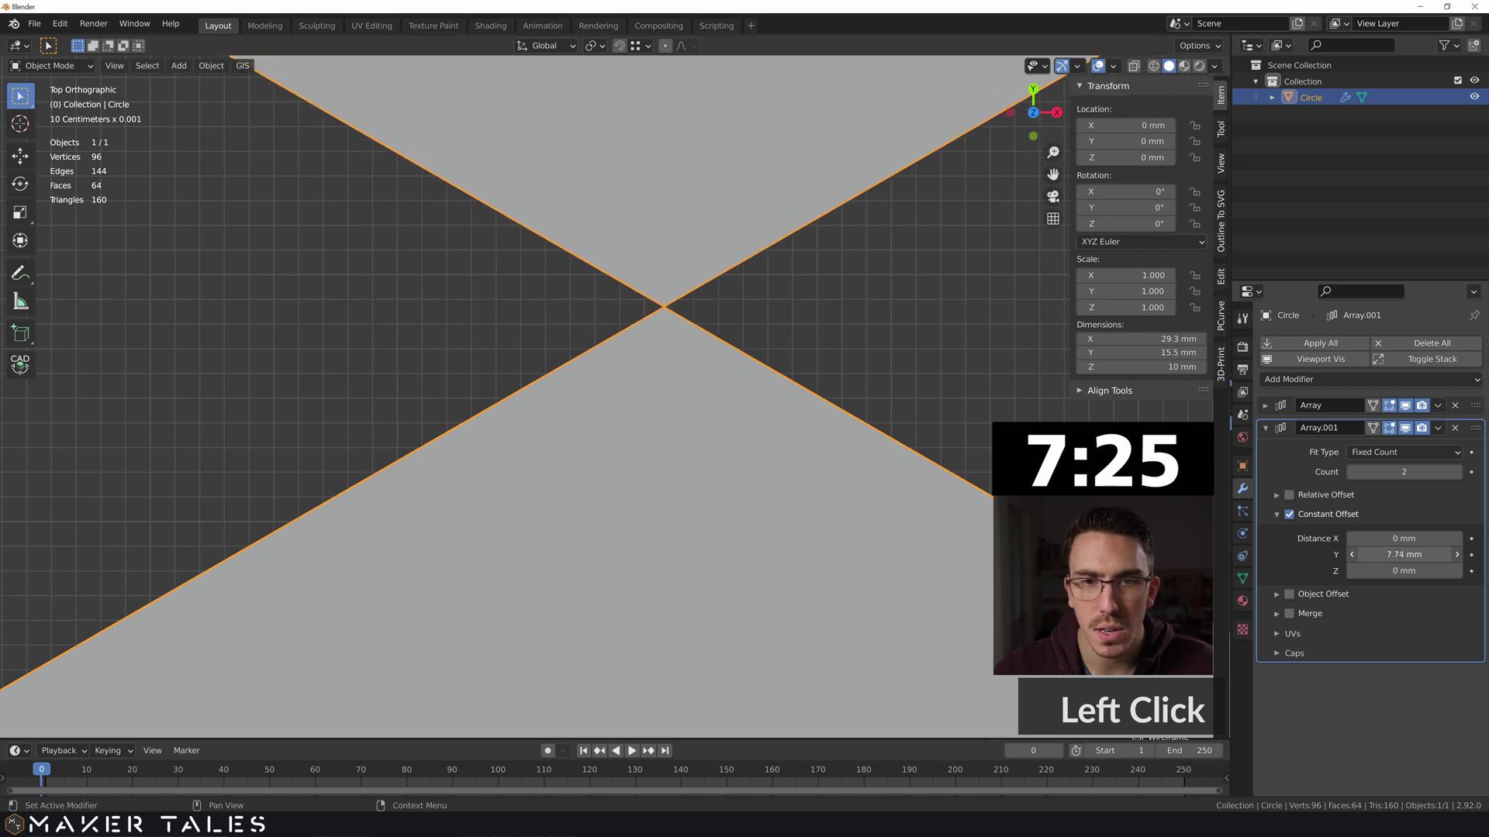
Step: Set the second array's Y offset to 8.5 mm to leave a gap between the hexagon rows
click(1408, 554)
double_click(1408, 555)
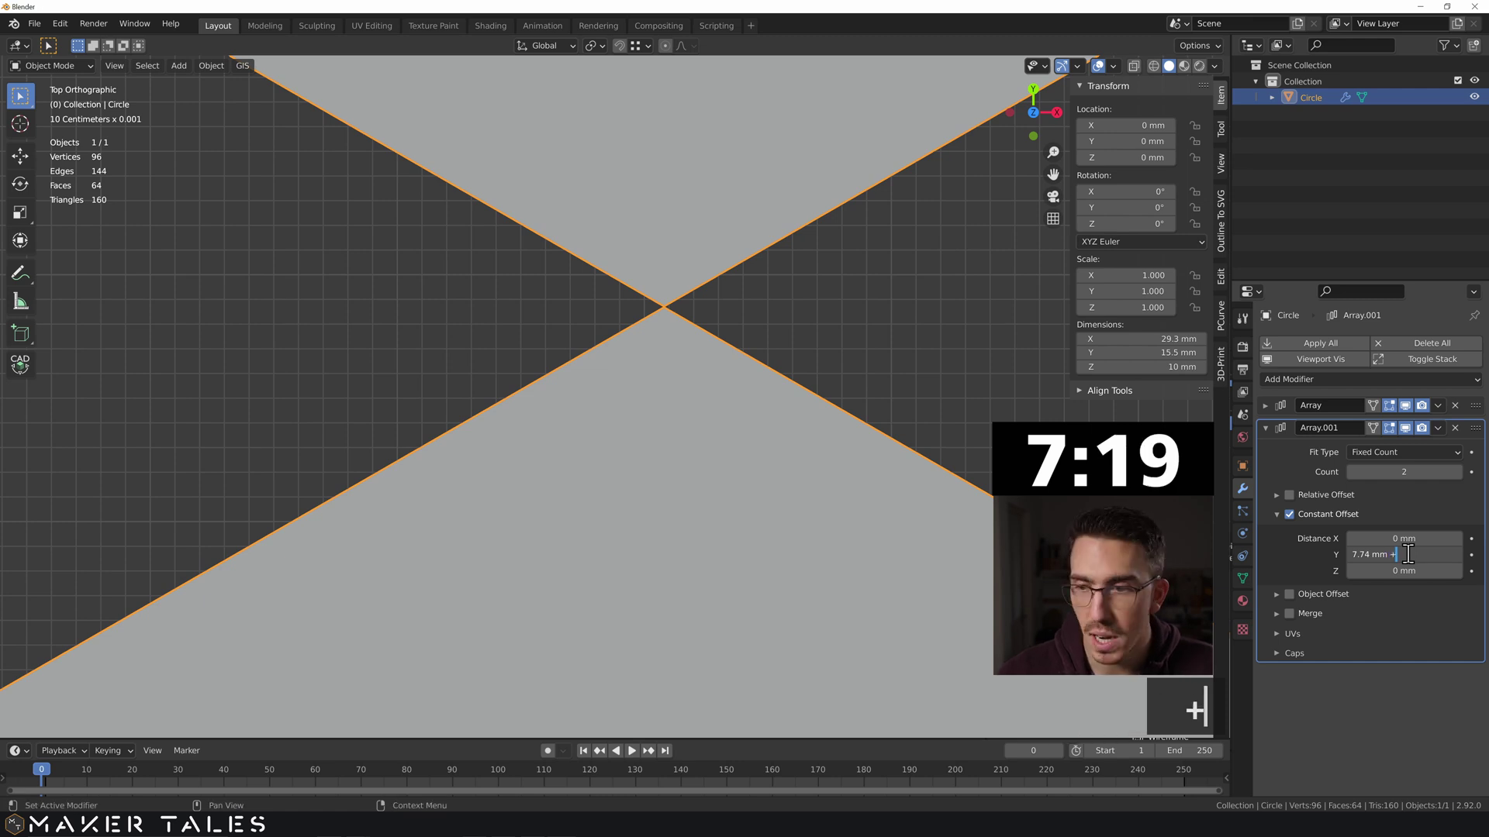
key(Return)
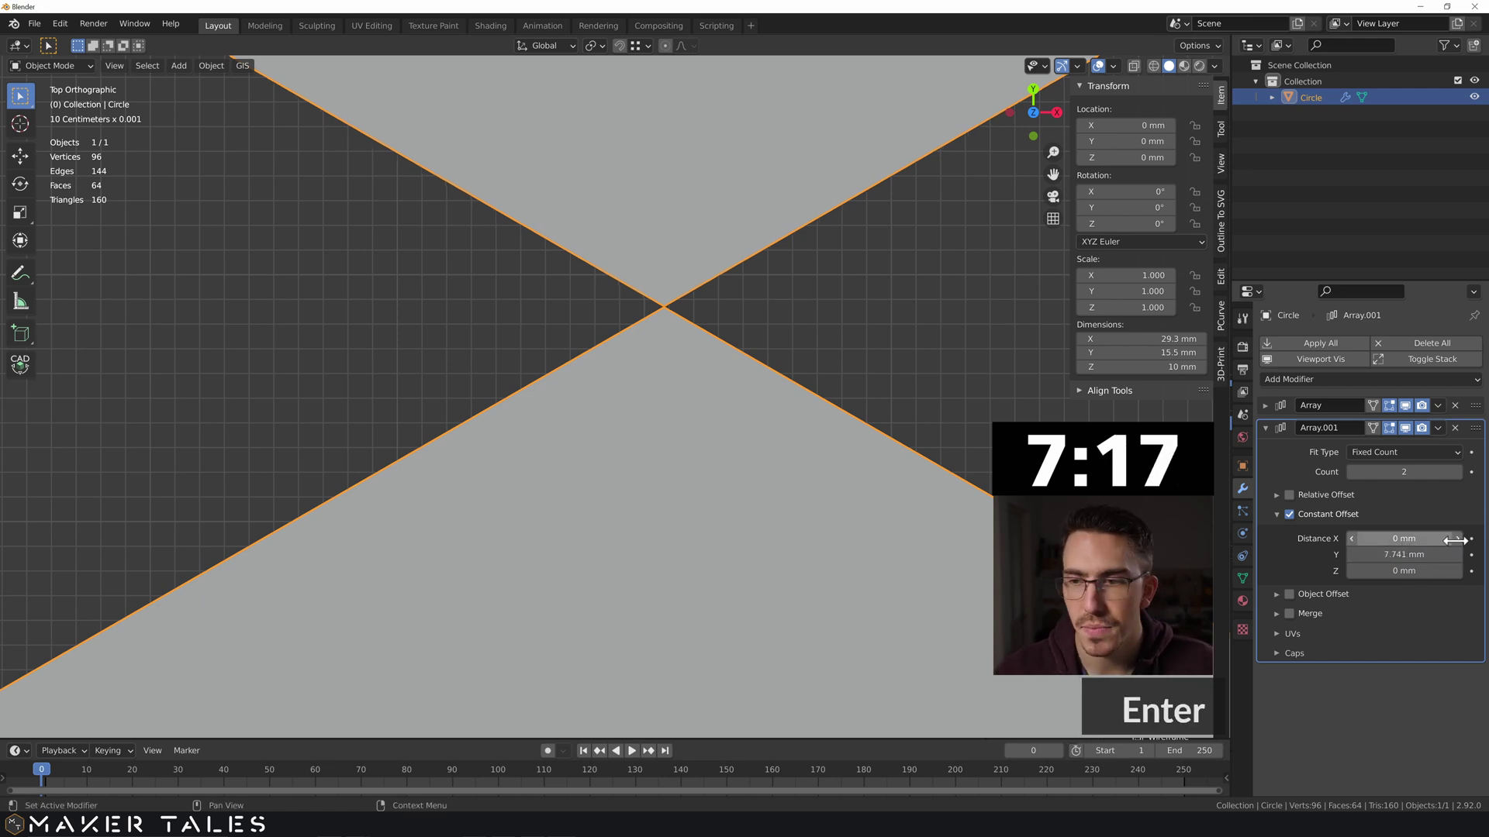
click(1364, 554)
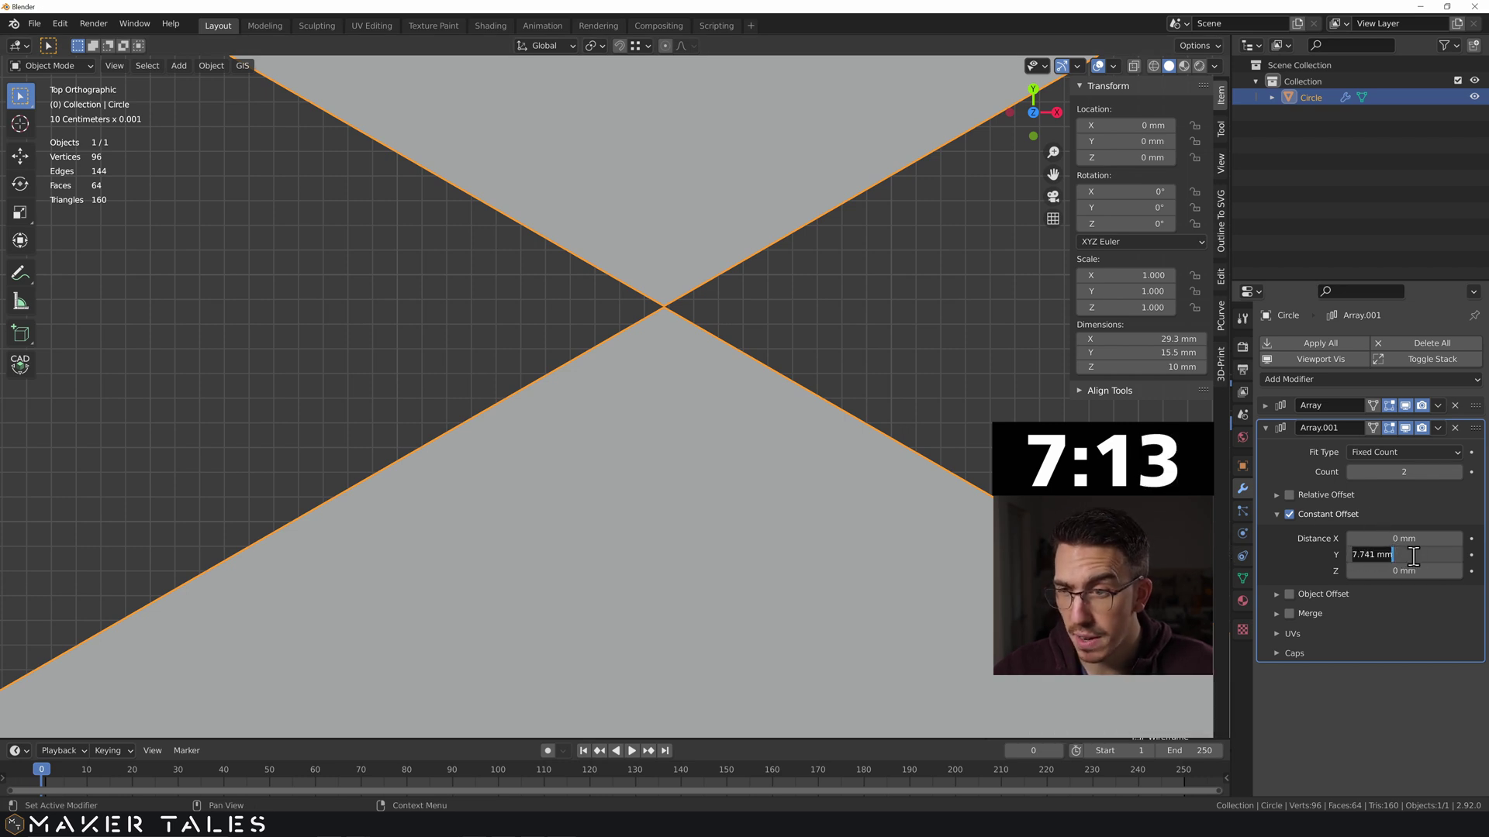
double_click(1368, 554)
text(8.5)
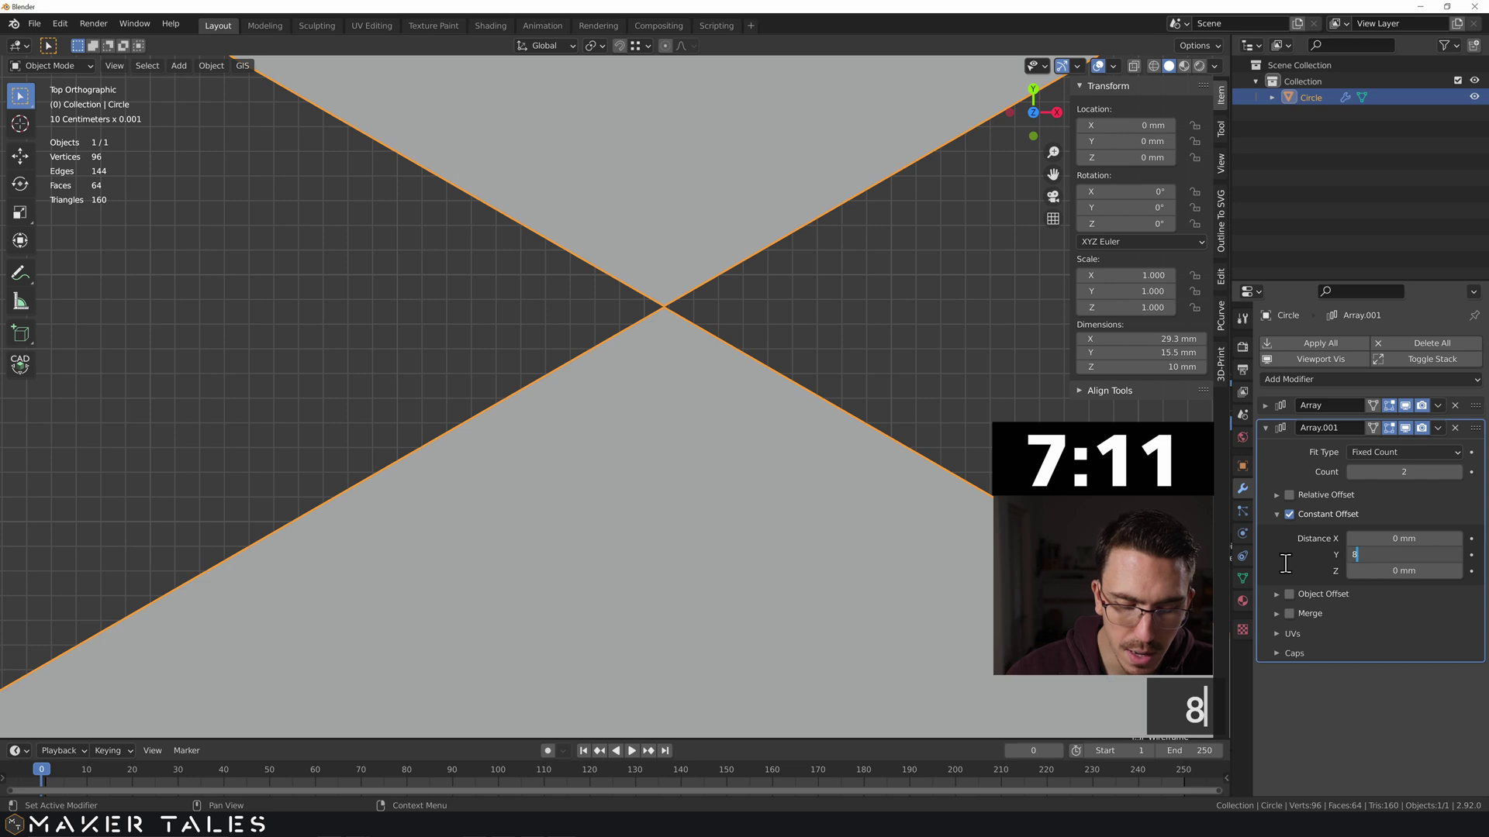
key(Return)
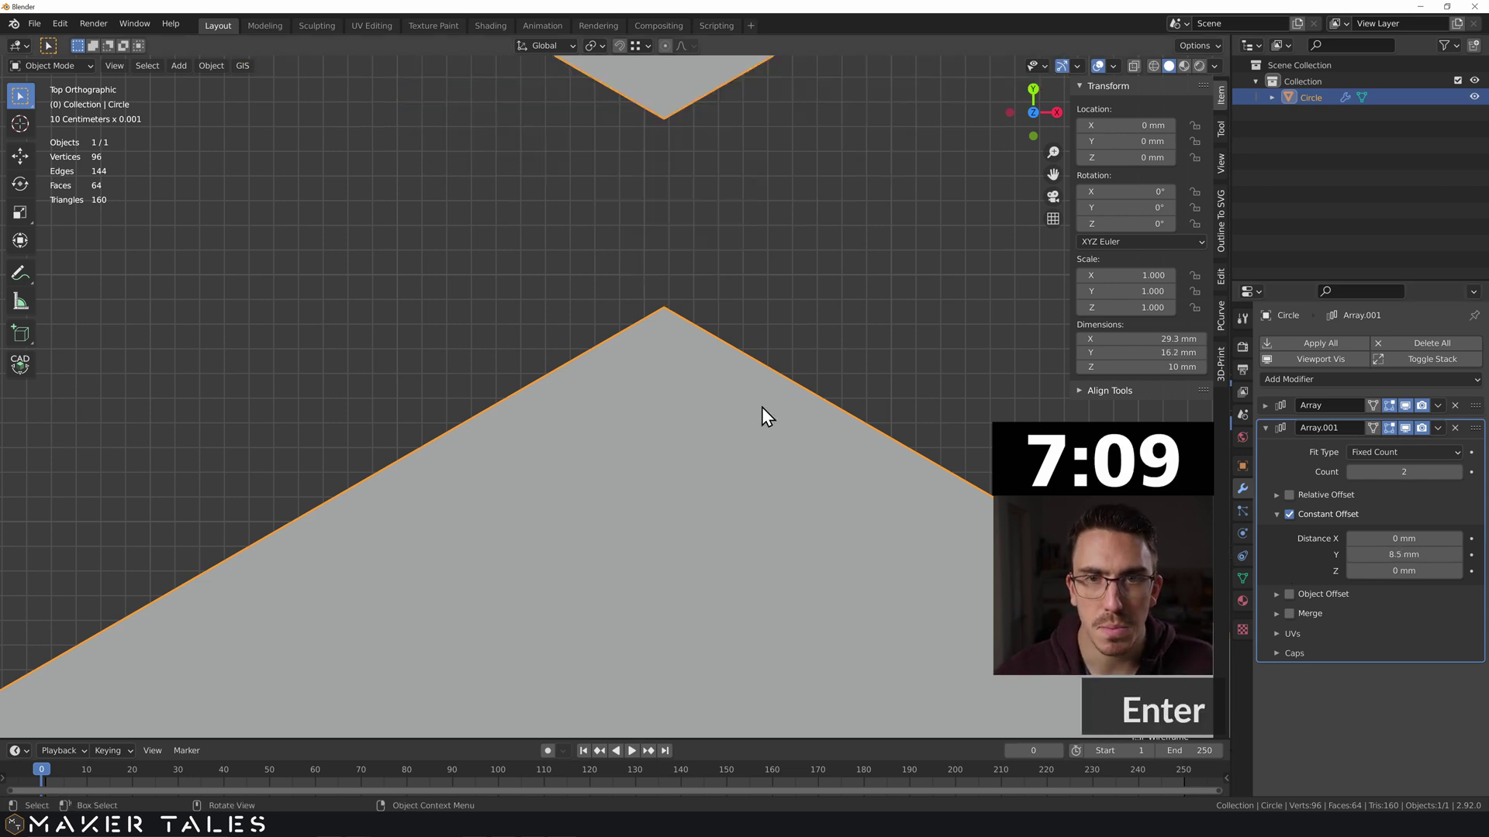
scroll(768, 411, down, 4)
scroll(767, 422, down, 4)
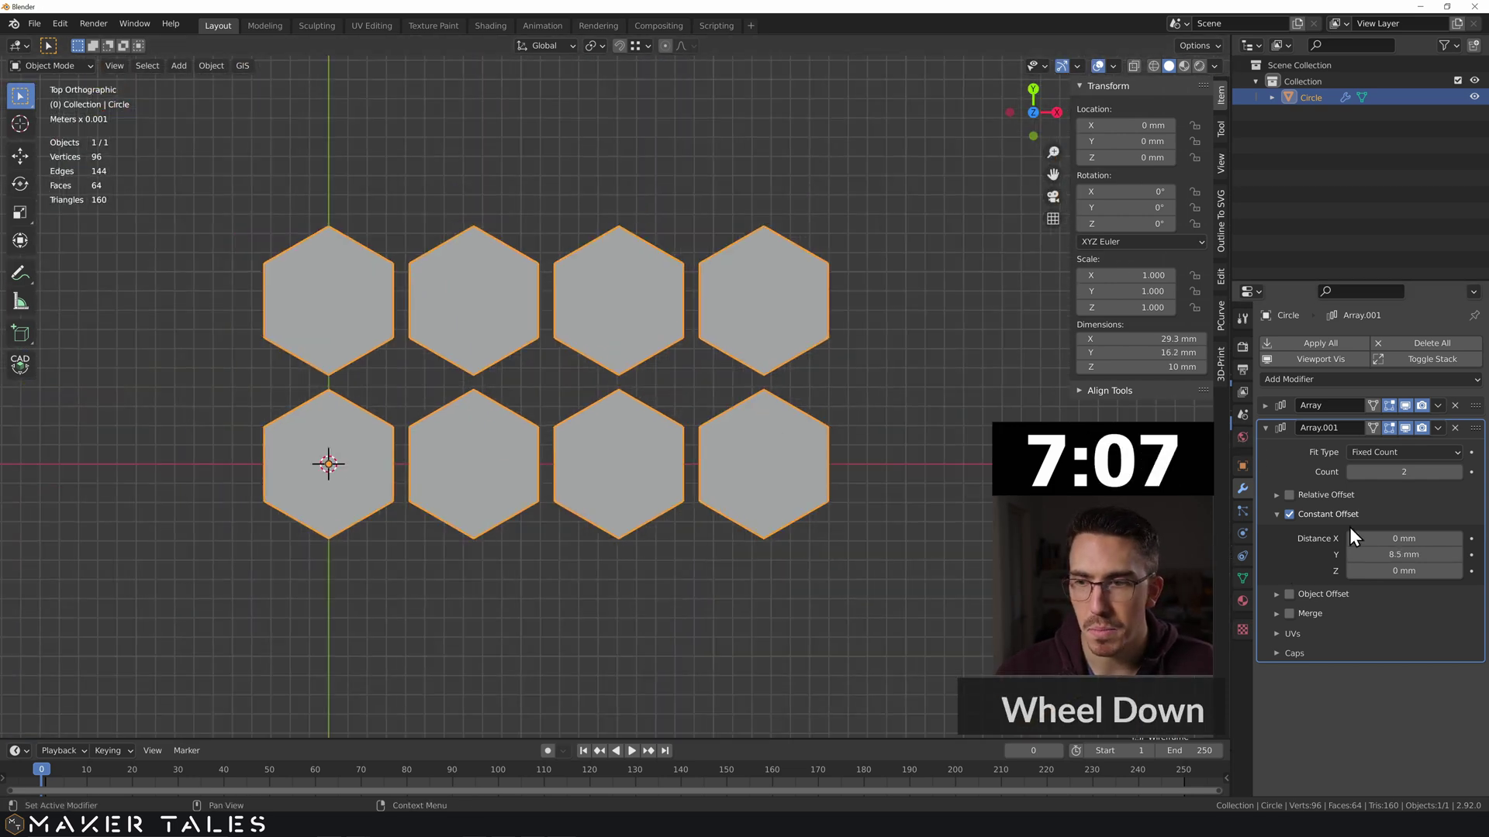
Step: Set the second array's Y offset to 8.7 mm to widen the gap between rows
click(1368, 554)
key(Left)
key(Left)
key(Left)
key(BackSpace)
text(7)
key(Return)
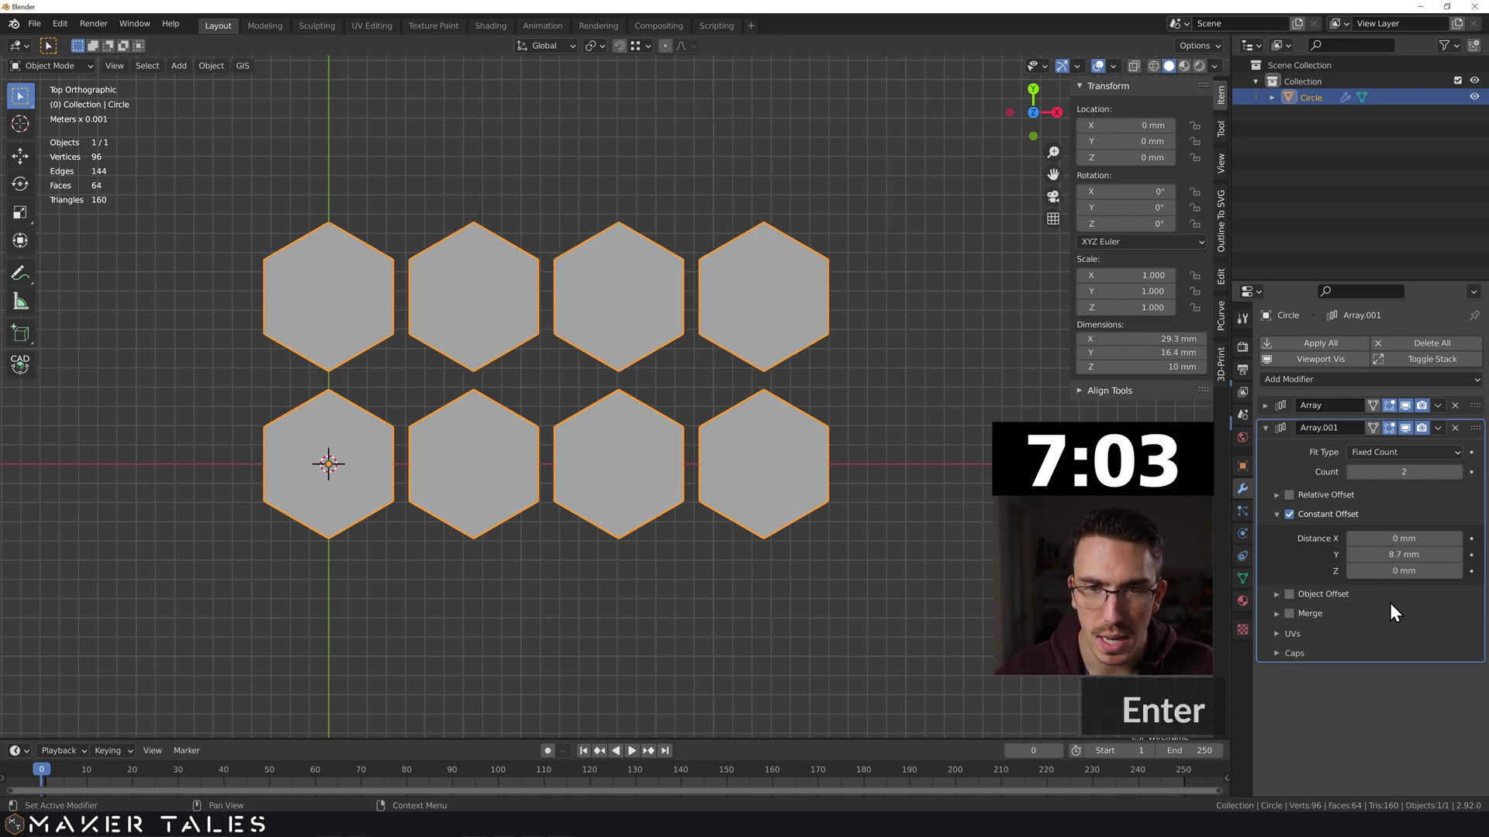
Step: Increase the second array's count to 9 rows of hexagonal prisms
click(1434, 473)
text(5)
key(Return)
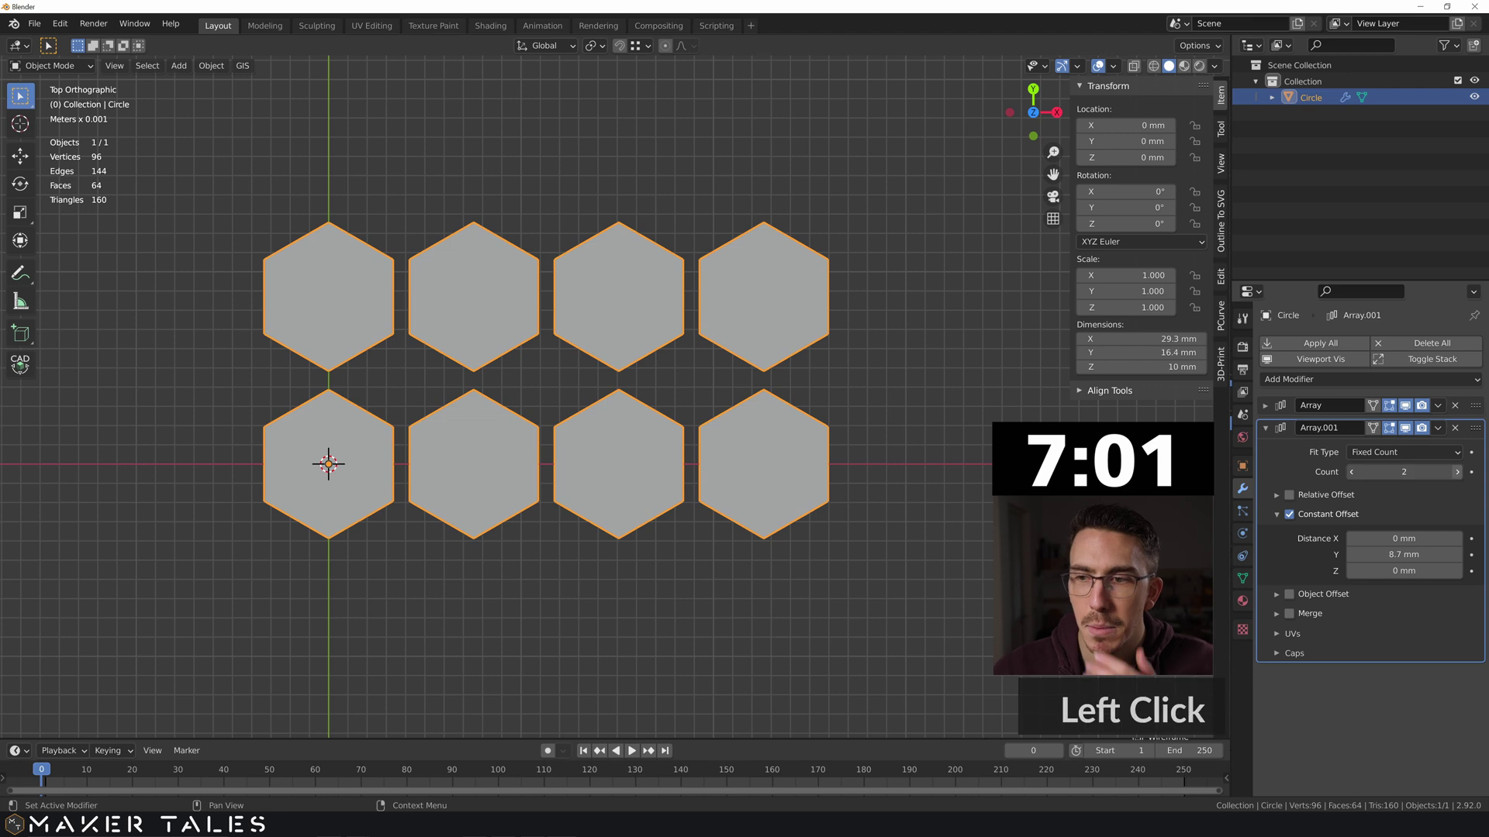
double_click(1459, 472)
click(1459, 472)
click(1459, 472)
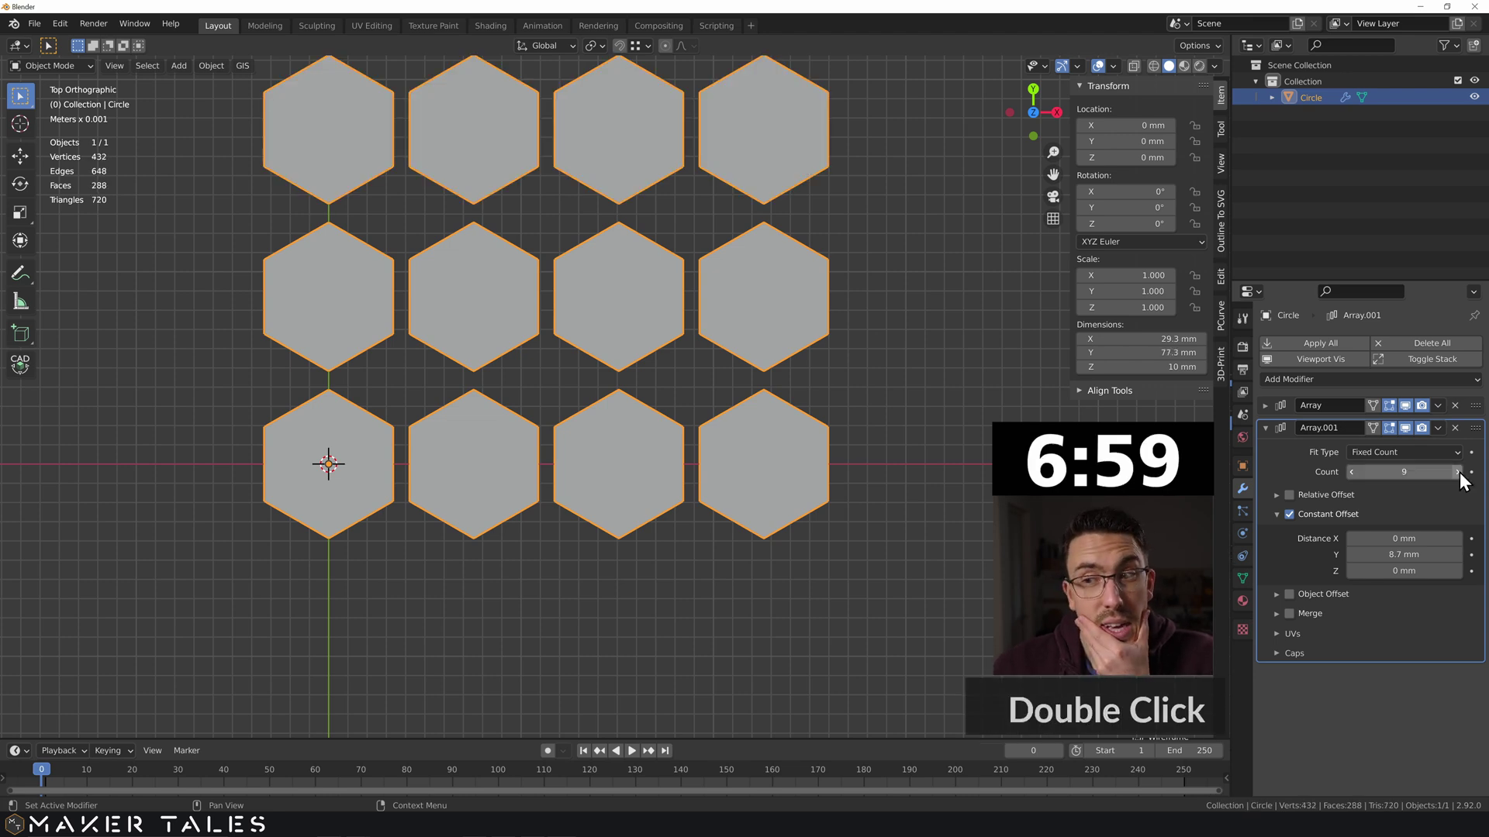
middle_drag(891, 527, 987, 437)
scroll(899, 418, down, 6)
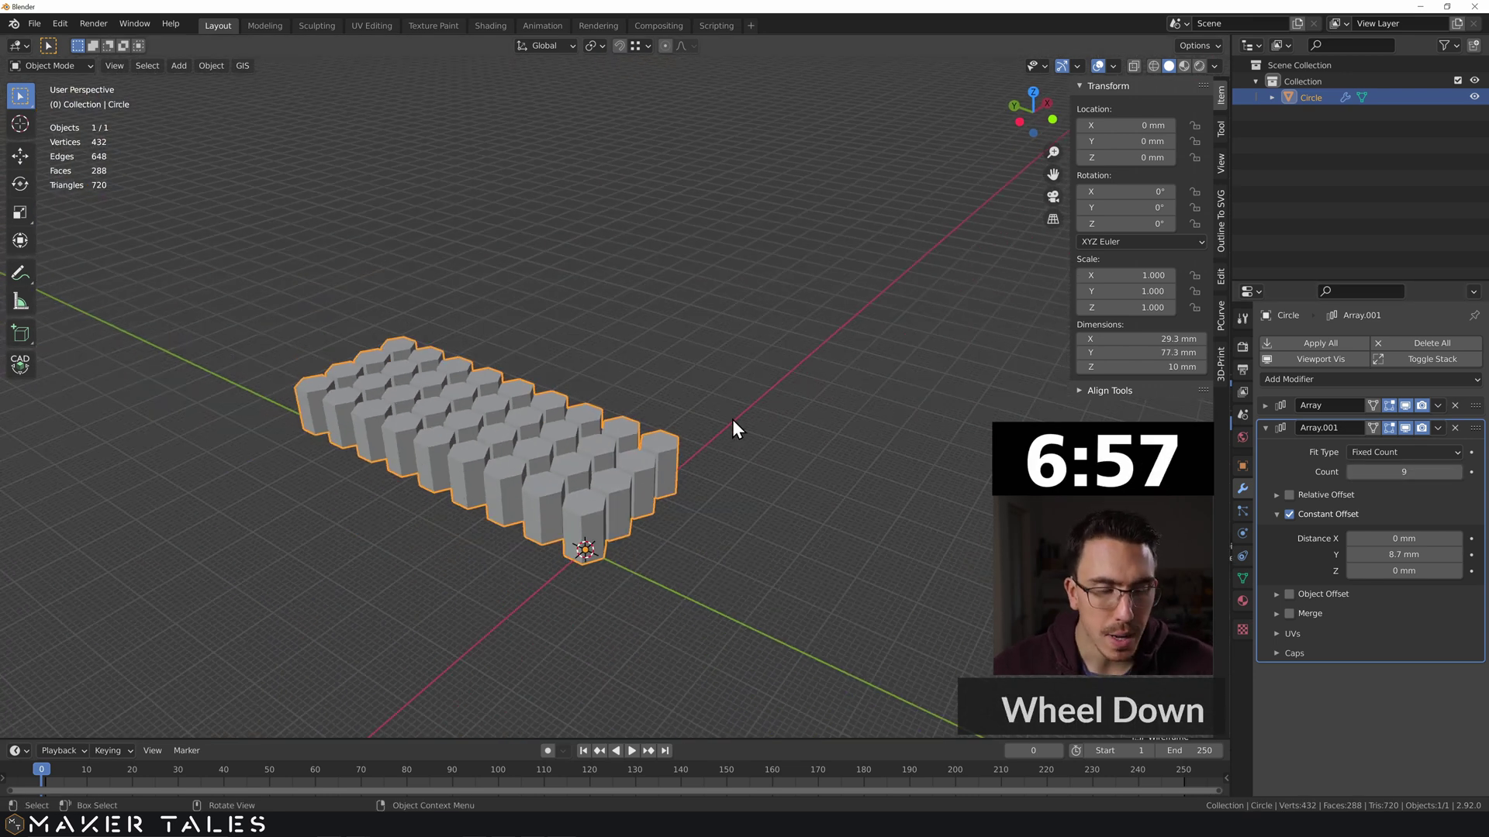
scroll(633, 438, up, 3)
scroll(640, 457, up, 1)
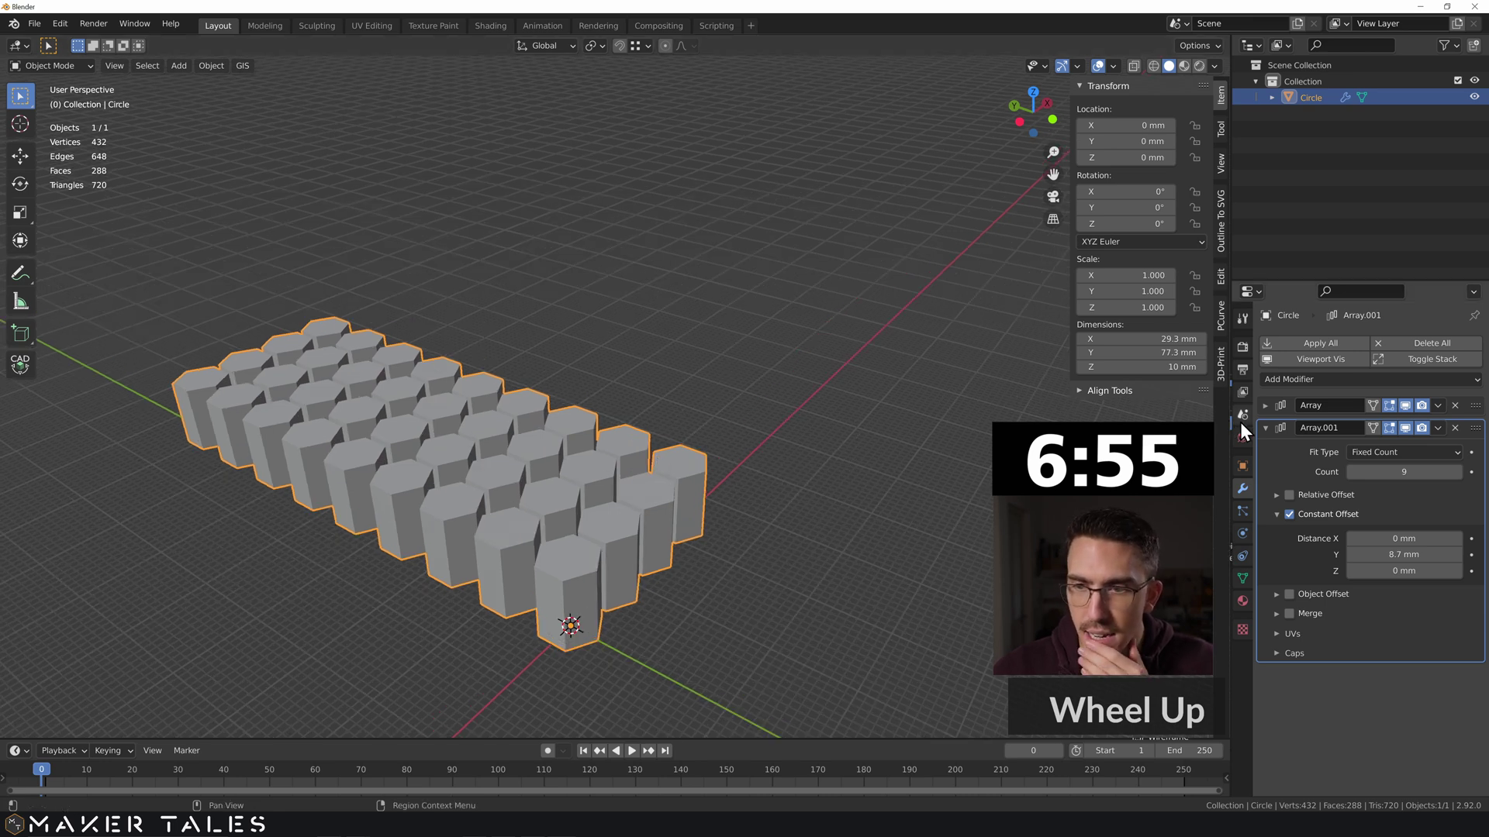
Step: Apply both Array modifiers to turn the grid of prisms into real geometry
click(1266, 428)
click(1438, 428)
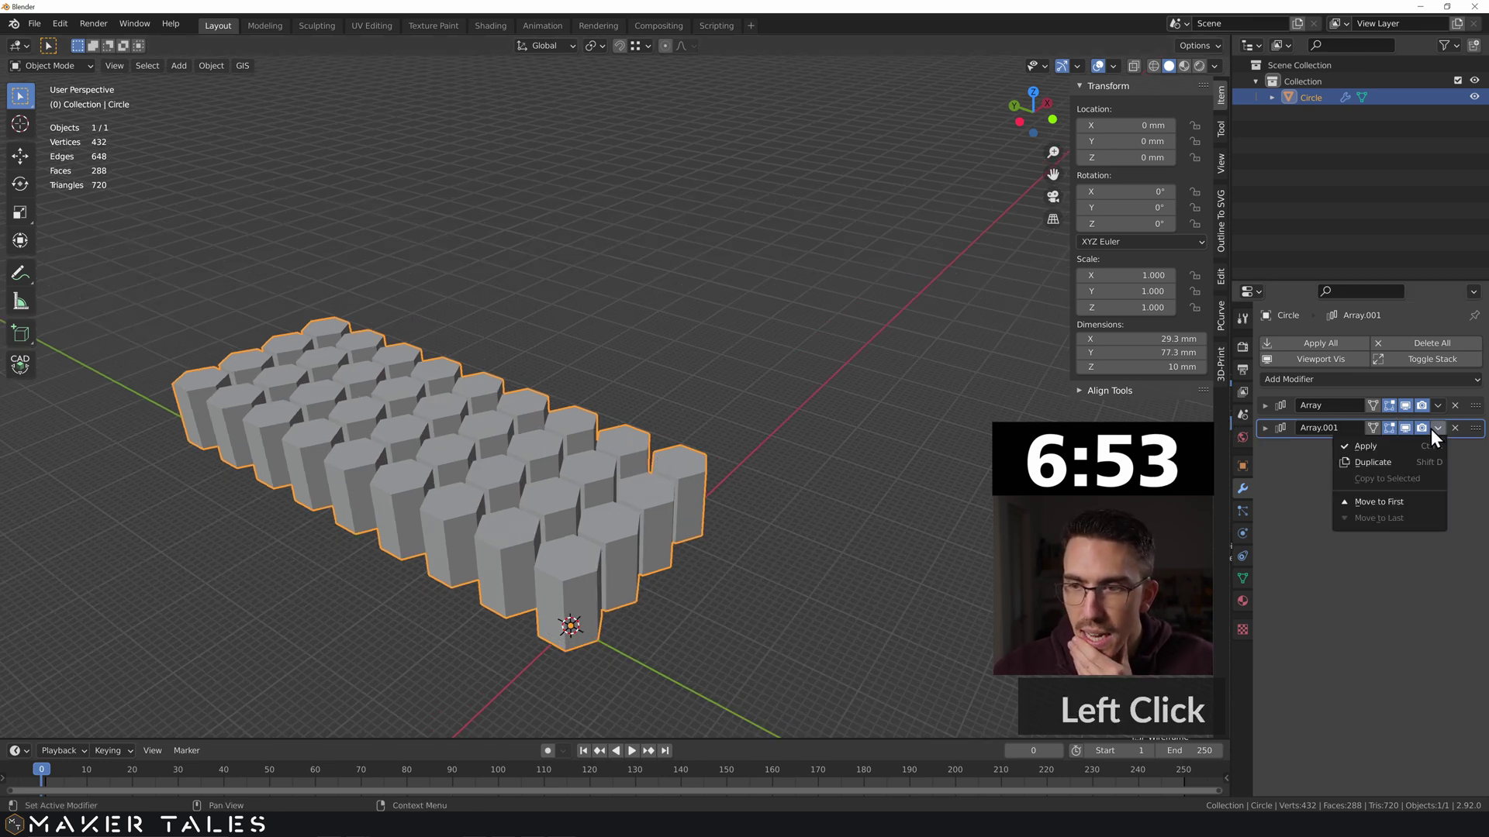
click(1383, 450)
click(1437, 404)
click(1383, 450)
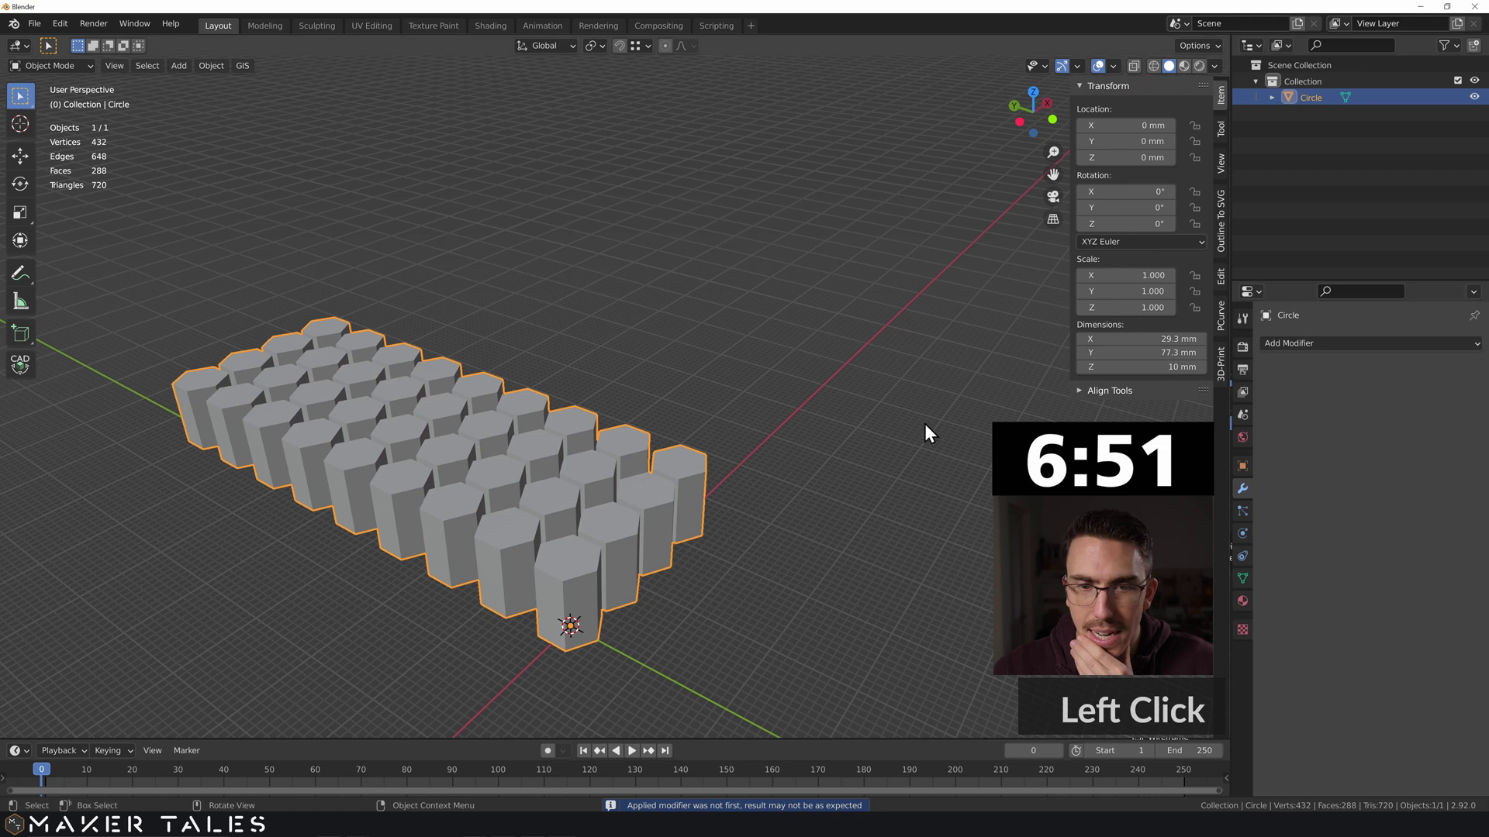
click(776, 353)
click(443, 387)
key(Tab)
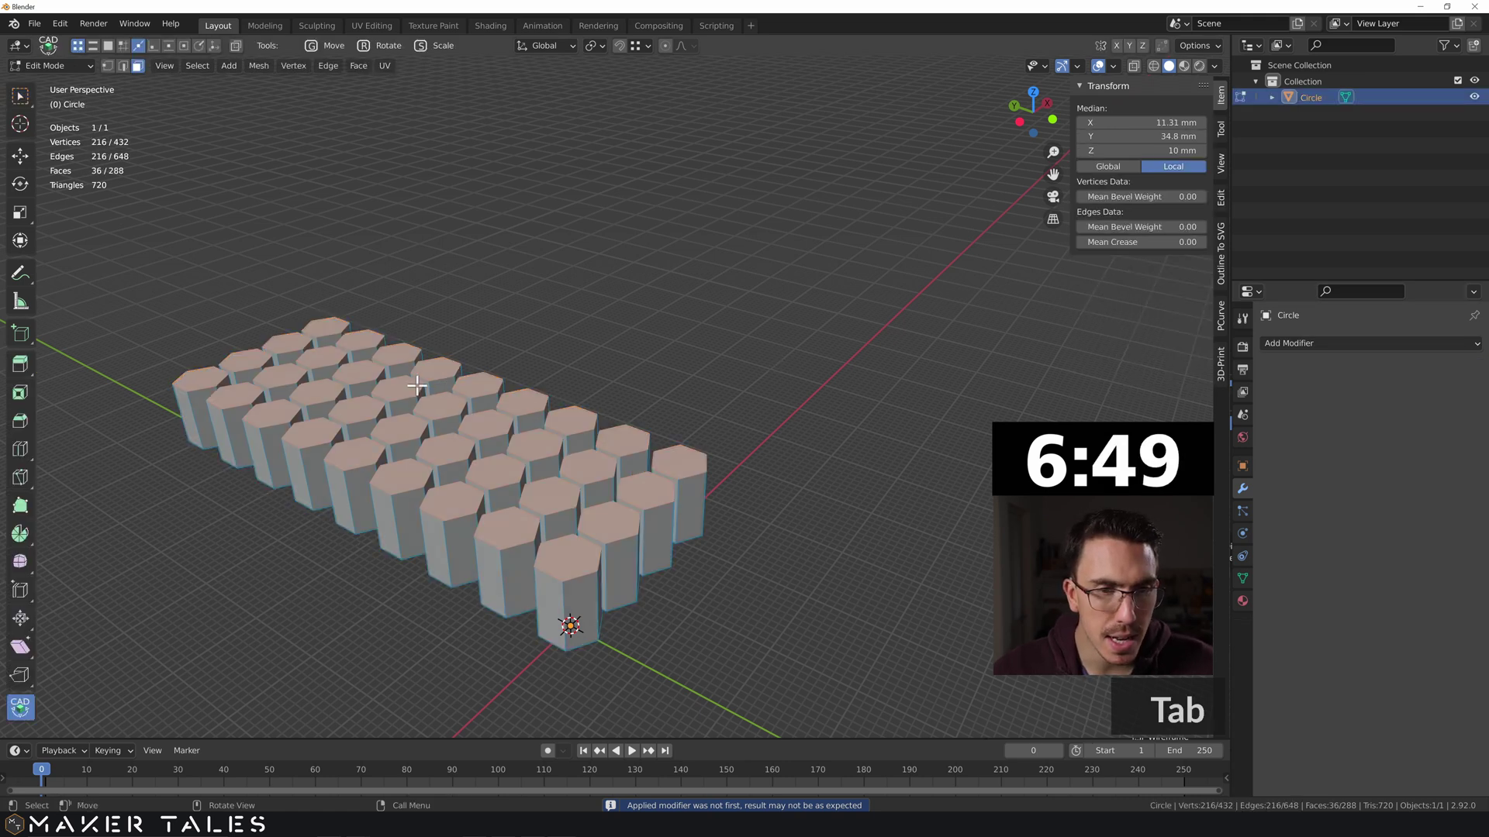
key(e)
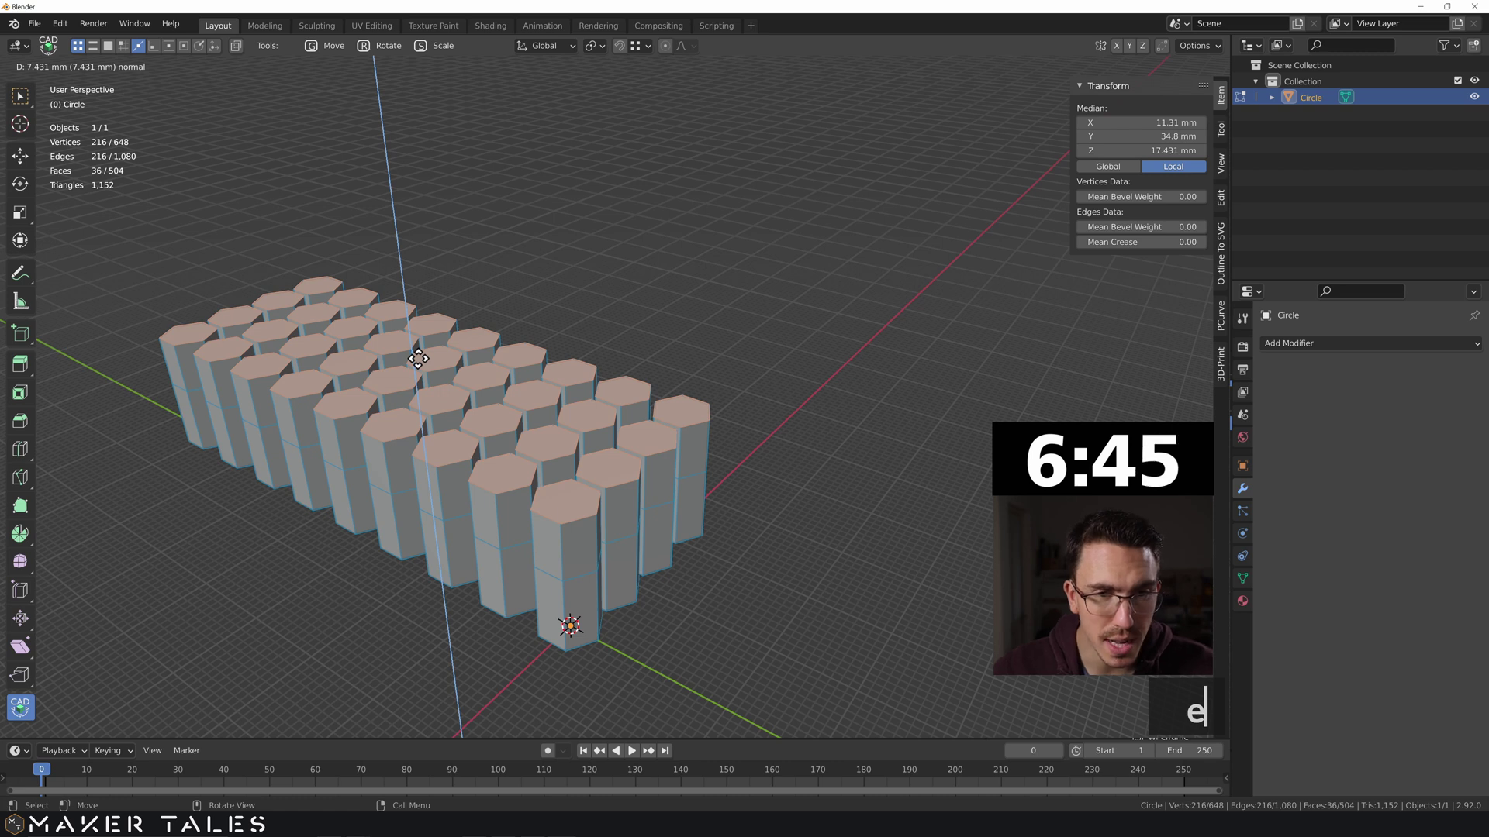
right_click(418, 358)
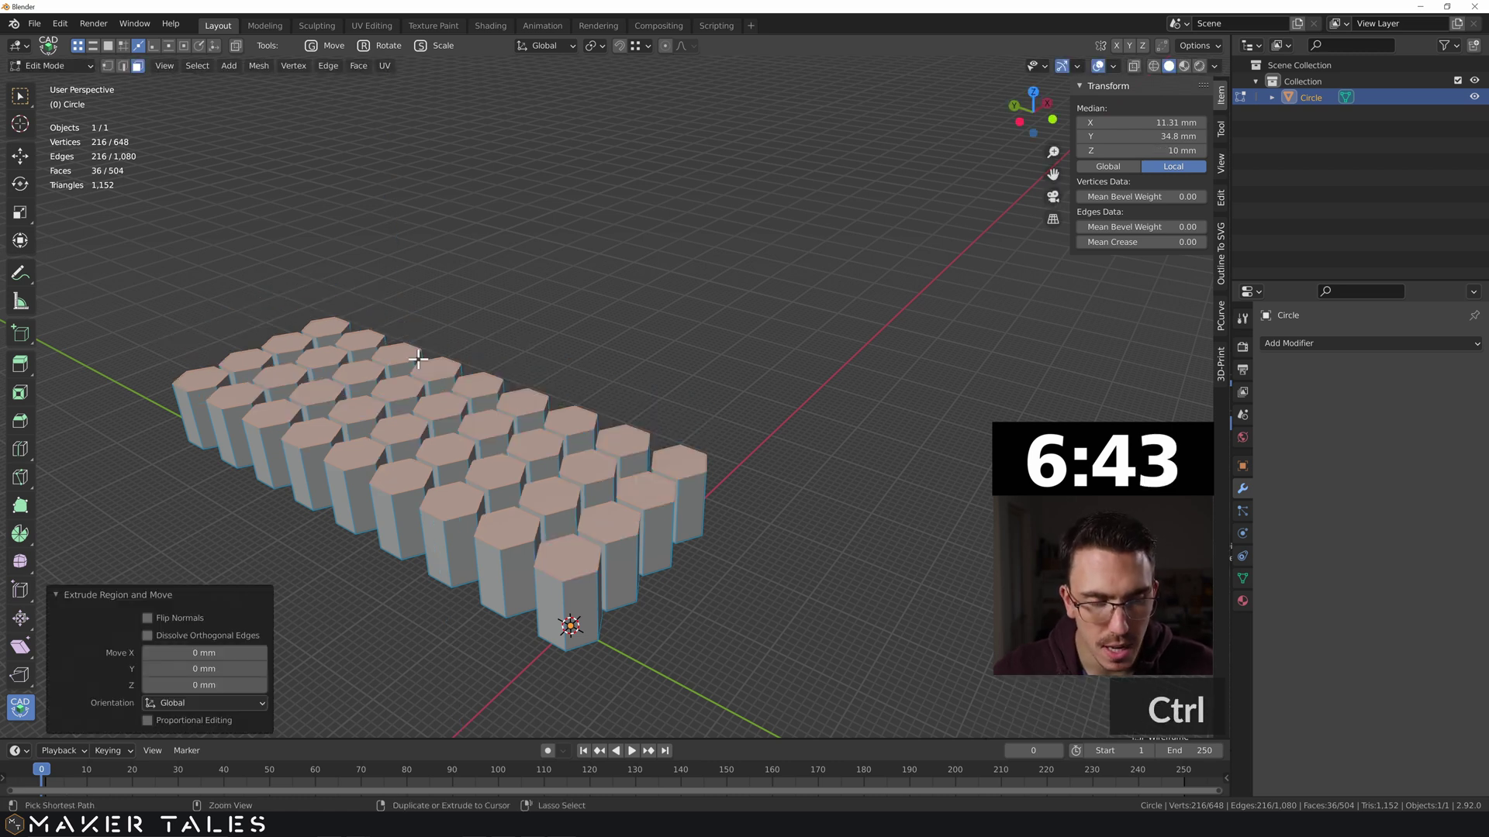
key(ctrl+z)
key(ctrl+z)
key(ctrl+z)
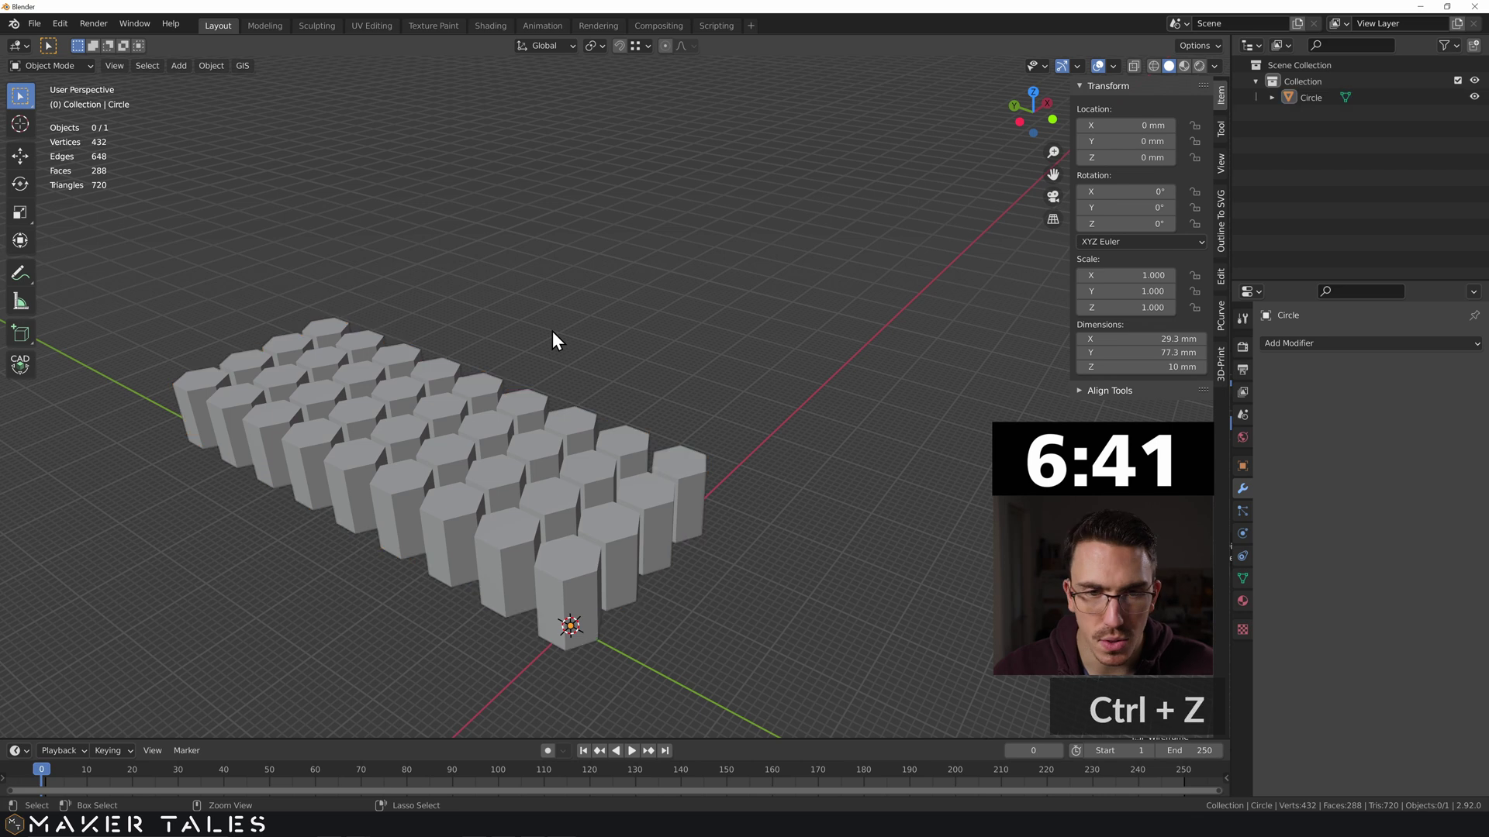
Step: Centre the hexagonal prism grid on the world origin by setting its geometry to its origin
click(564, 322)
middle_drag(482, 364, 565, 232)
click(672, 346)
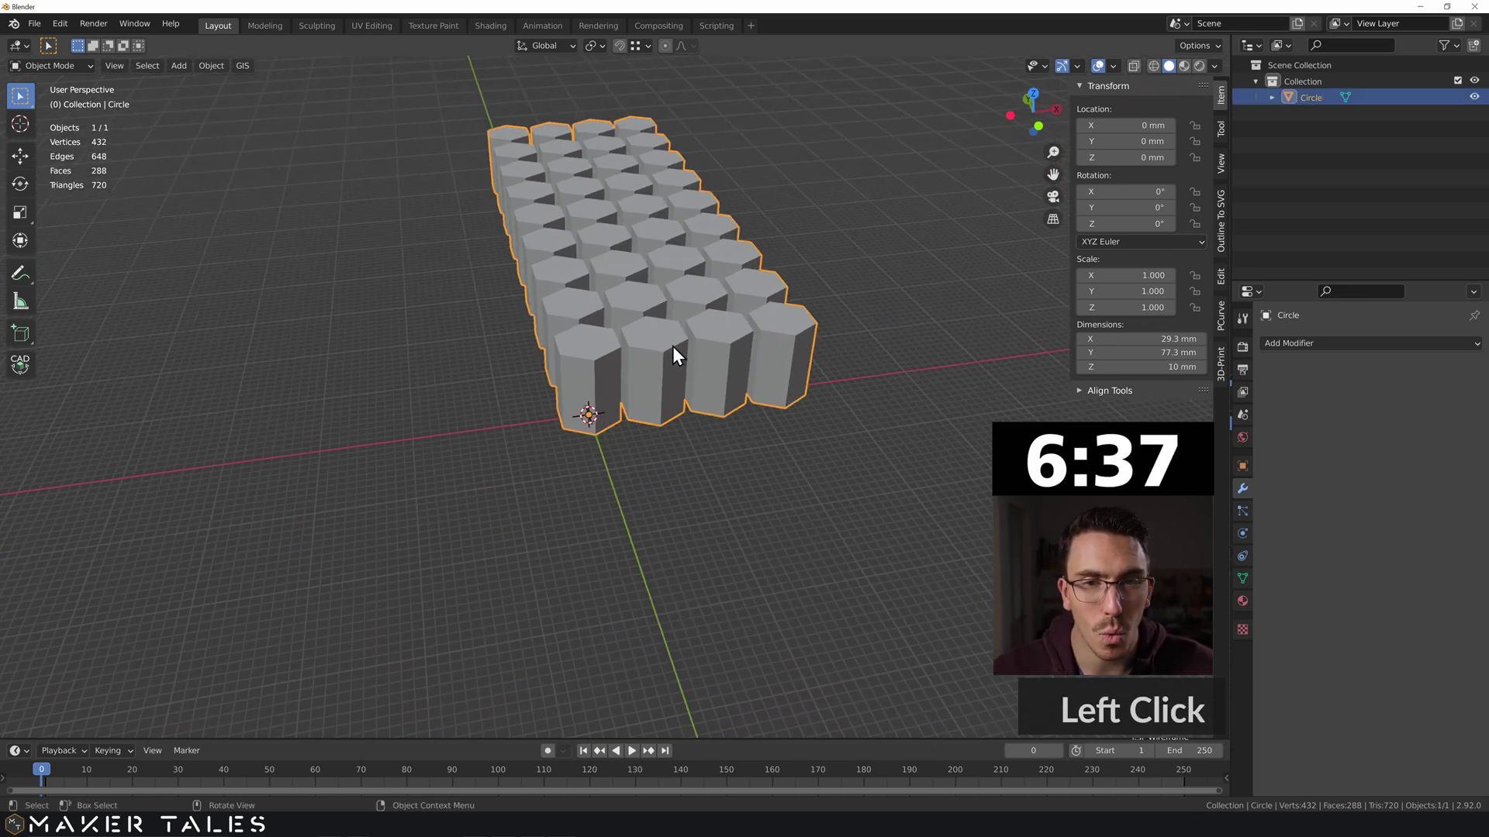
right_click(669, 352)
mouse_move(679, 352)
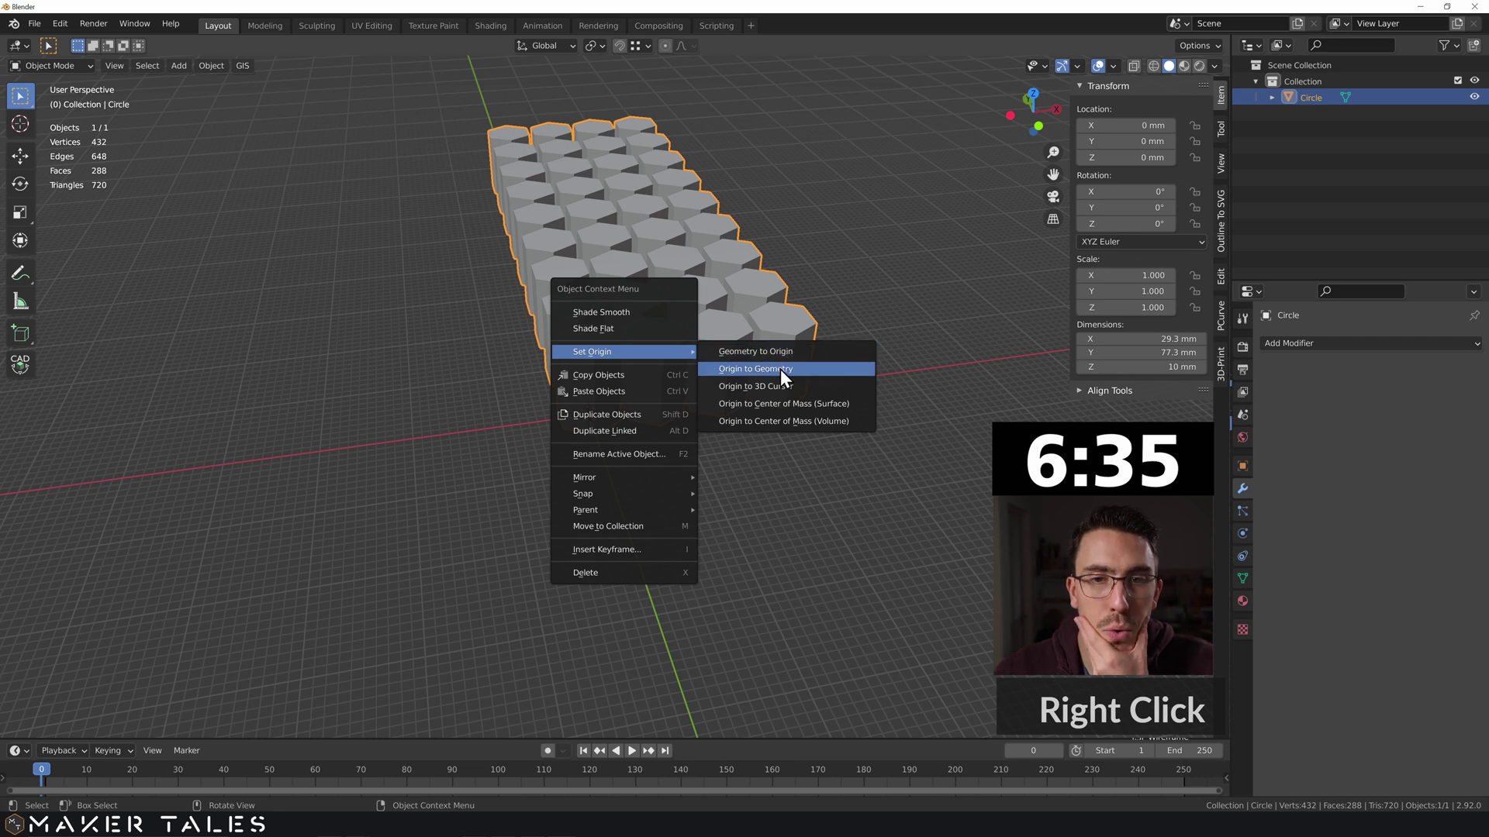
click(792, 354)
Step: Add a cube mesh at the centre of the prism grid and set its size to 31 mm
middle_drag(584, 374, 727, 394)
key(shift+a)
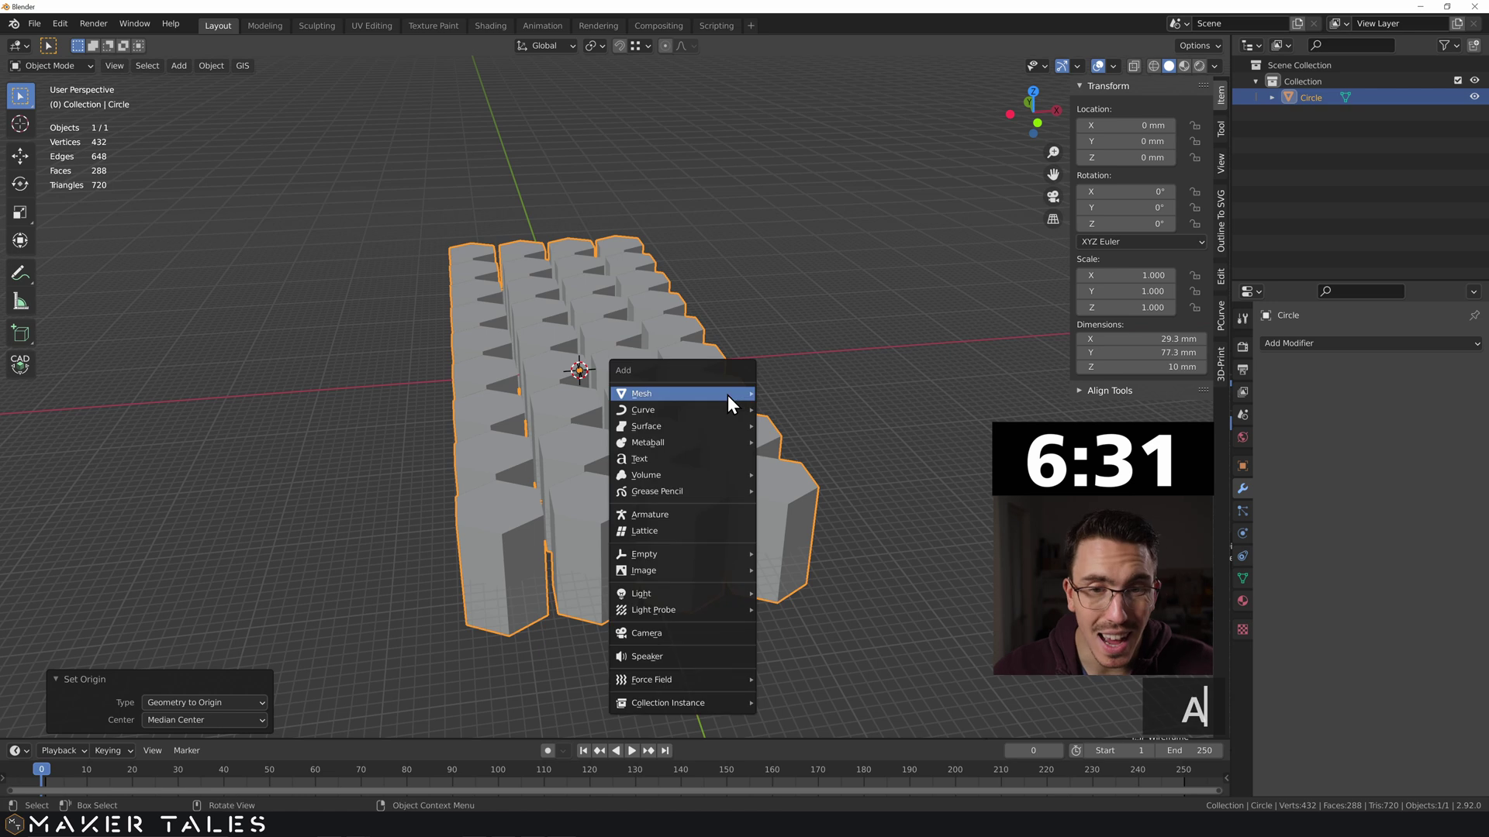
mouse_move(728, 394)
click(806, 412)
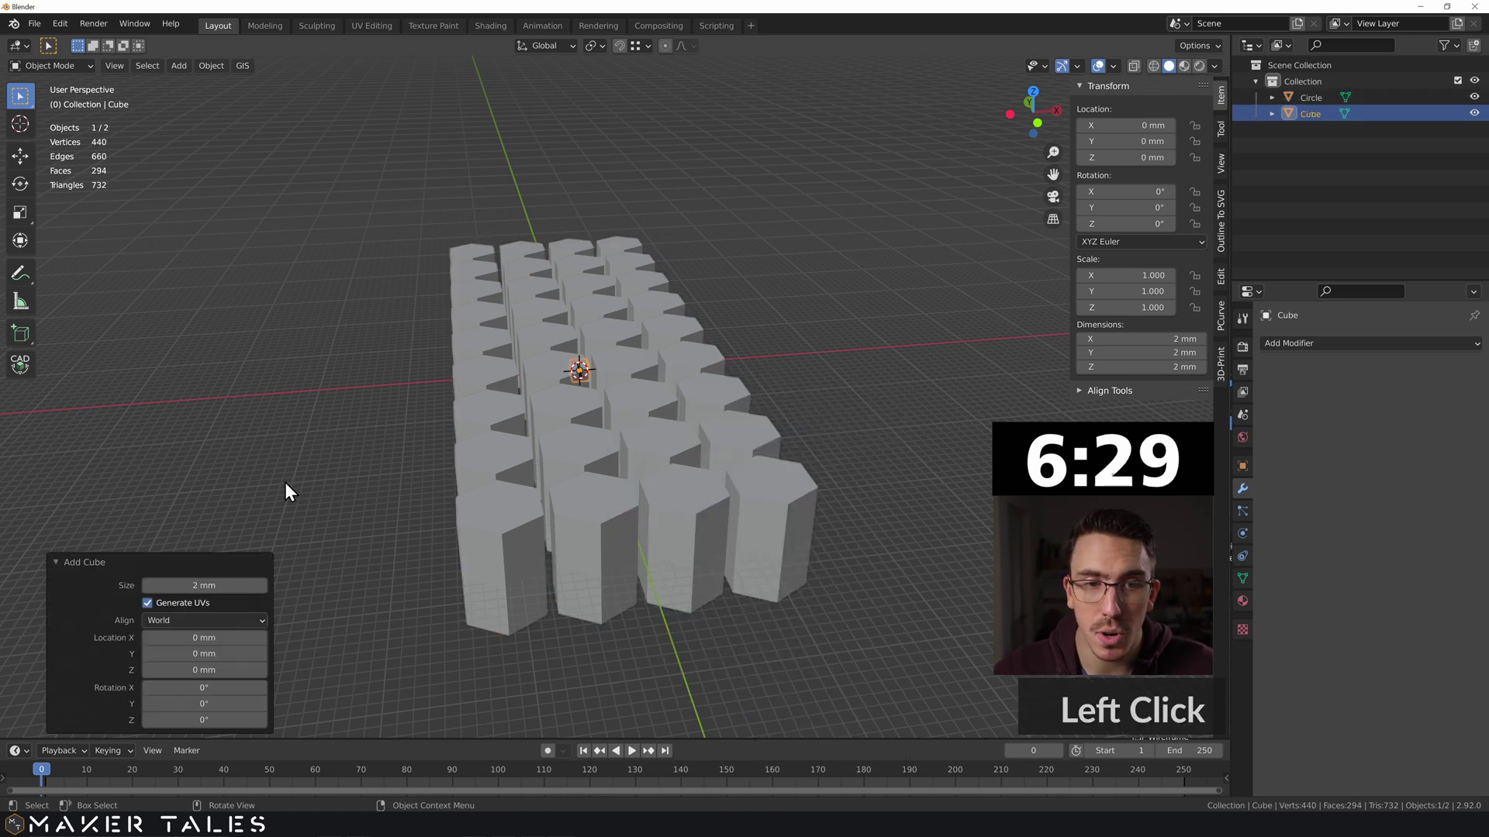
drag(206, 585, 1246, 442)
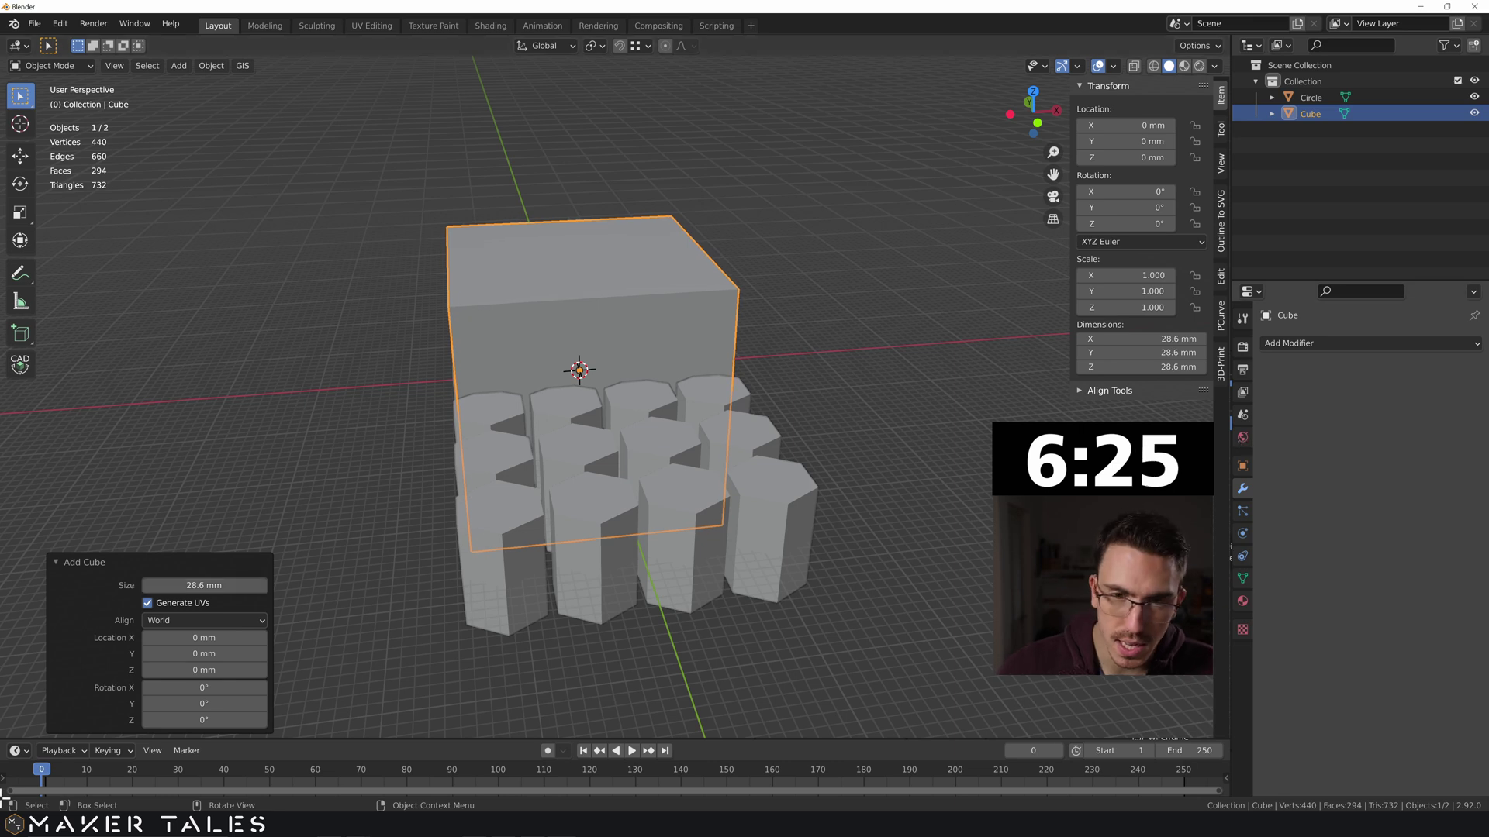
key(KP_7)
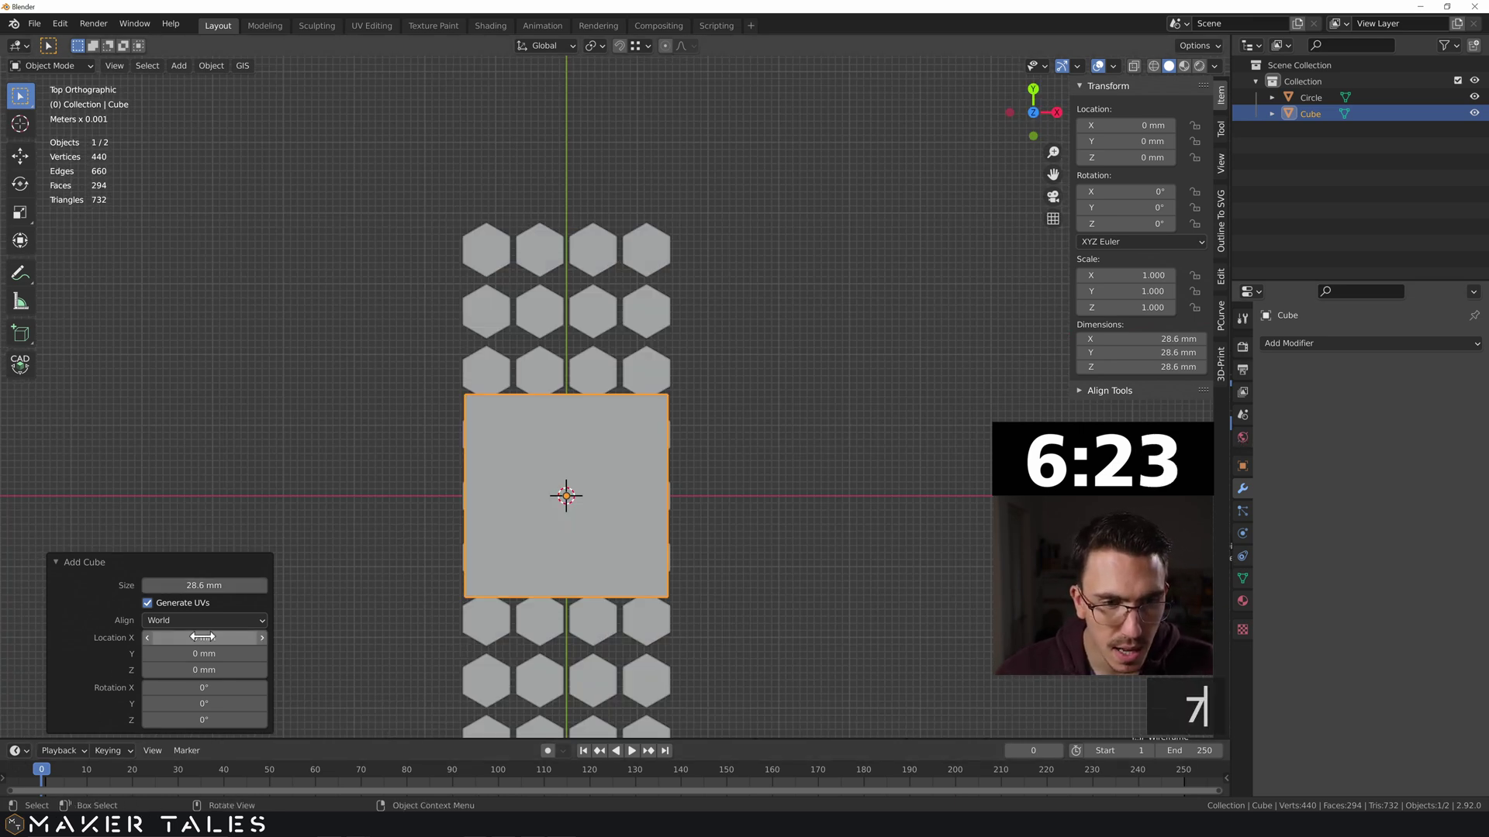
drag(208, 585, 230, 587)
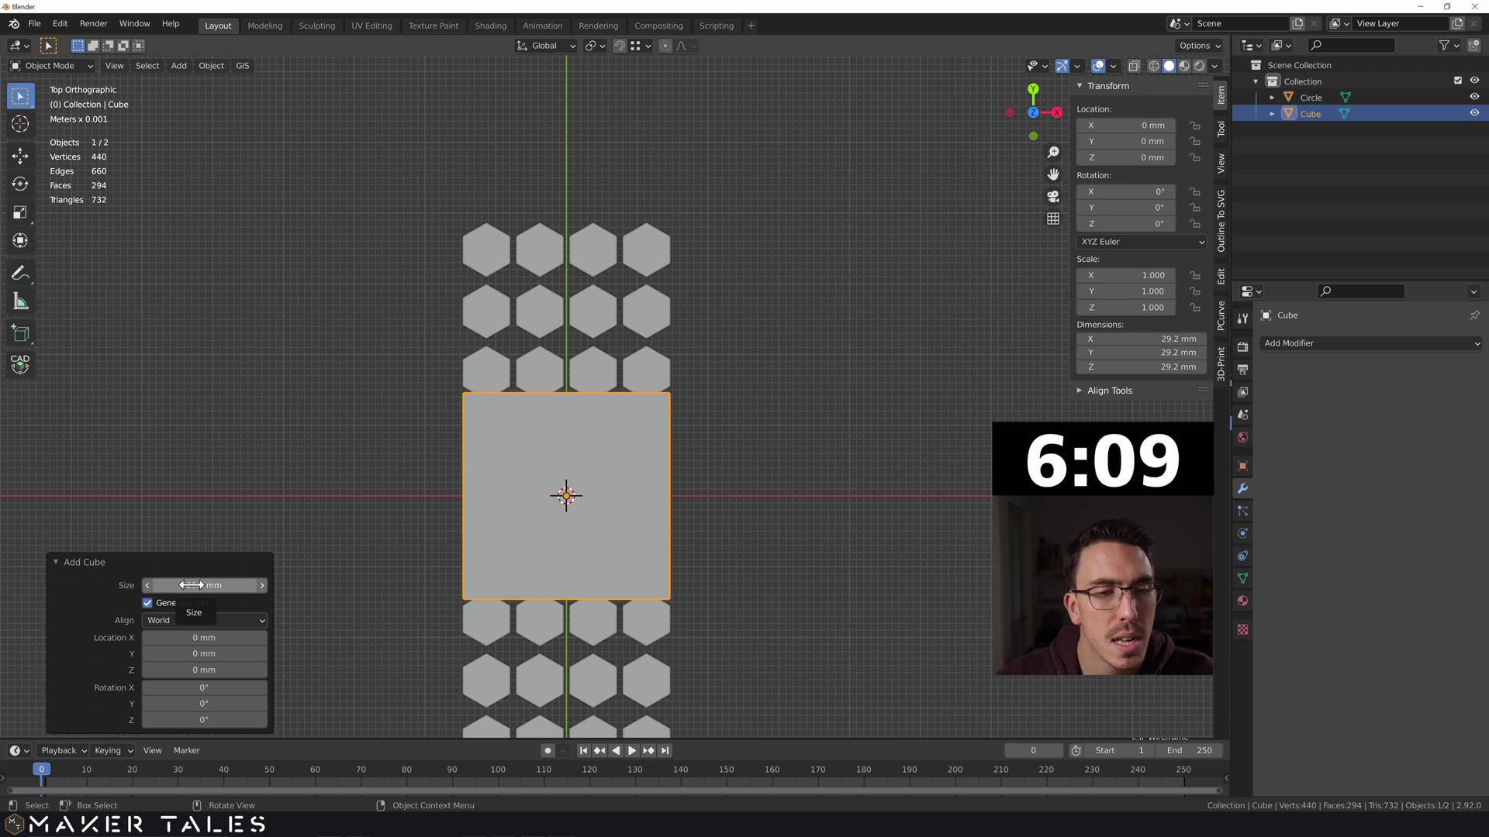
click(192, 585)
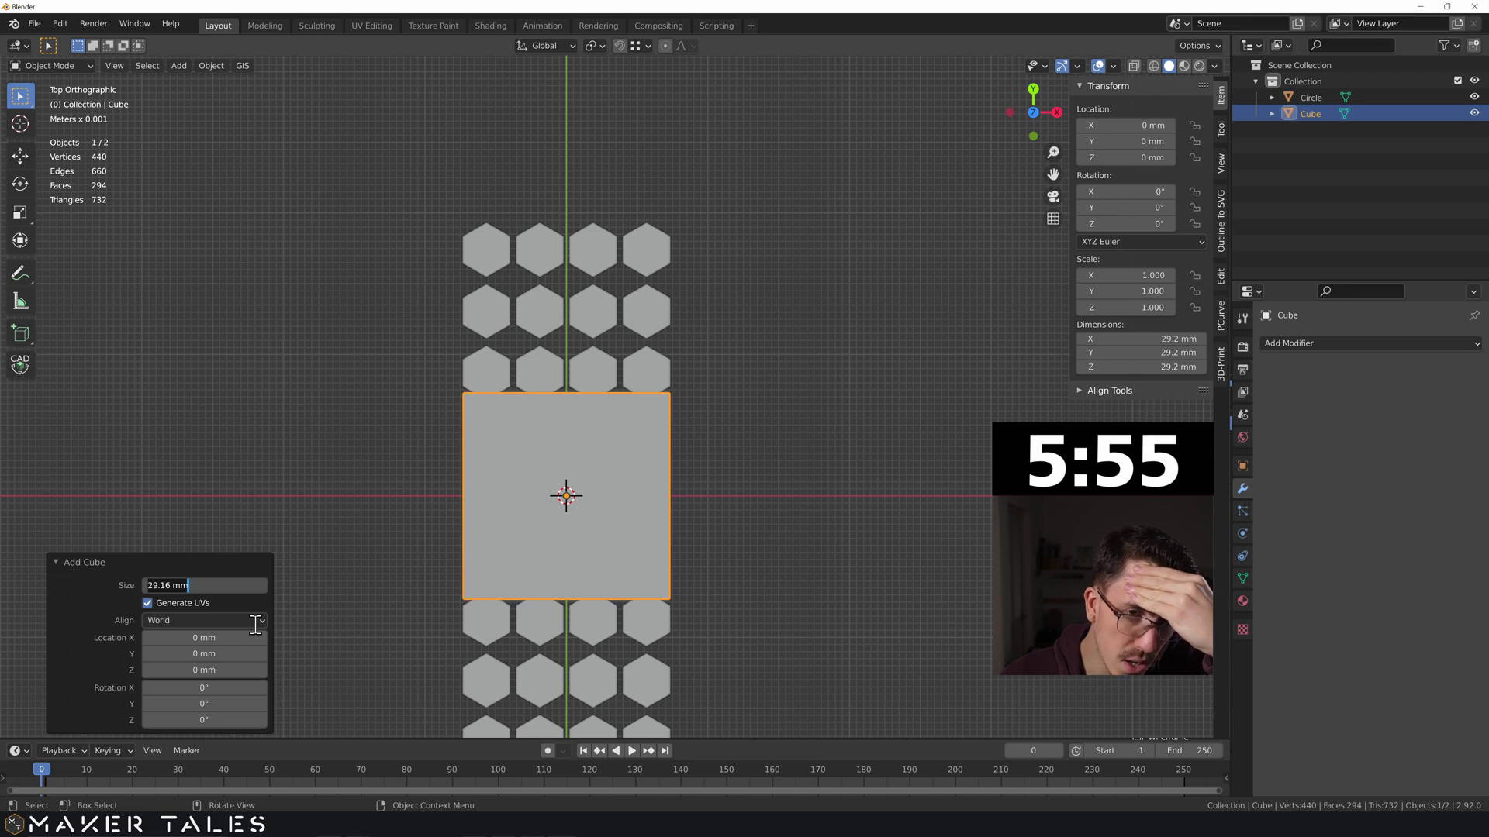
text(31)
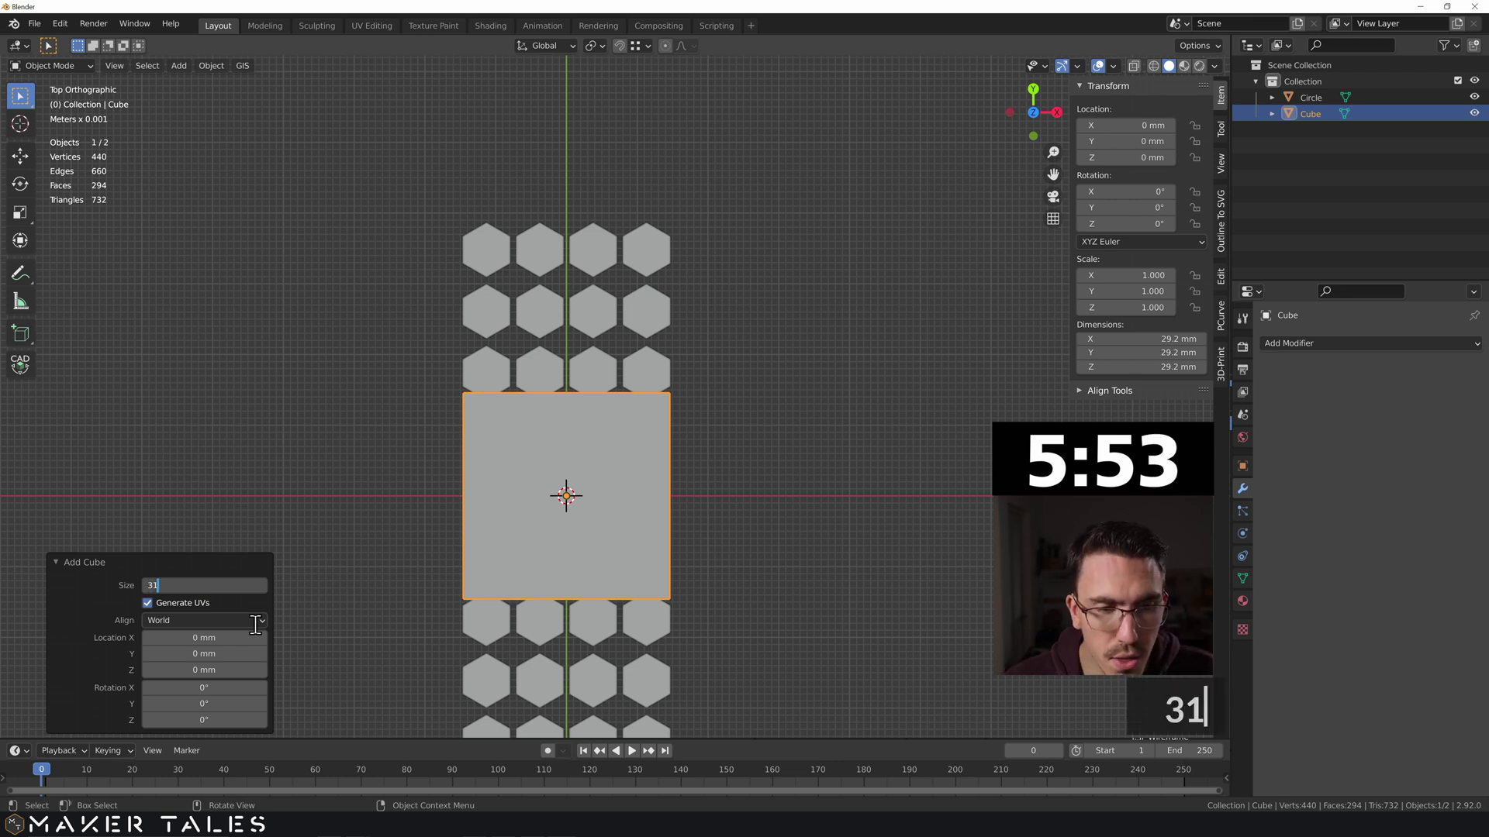
key(Return)
Step: Edit the cube and move its bottom face up along Z, snapping it to the underside of the hexagonal prisms
middle_drag(542, 461, 476, 322)
scroll(547, 338, up, 3)
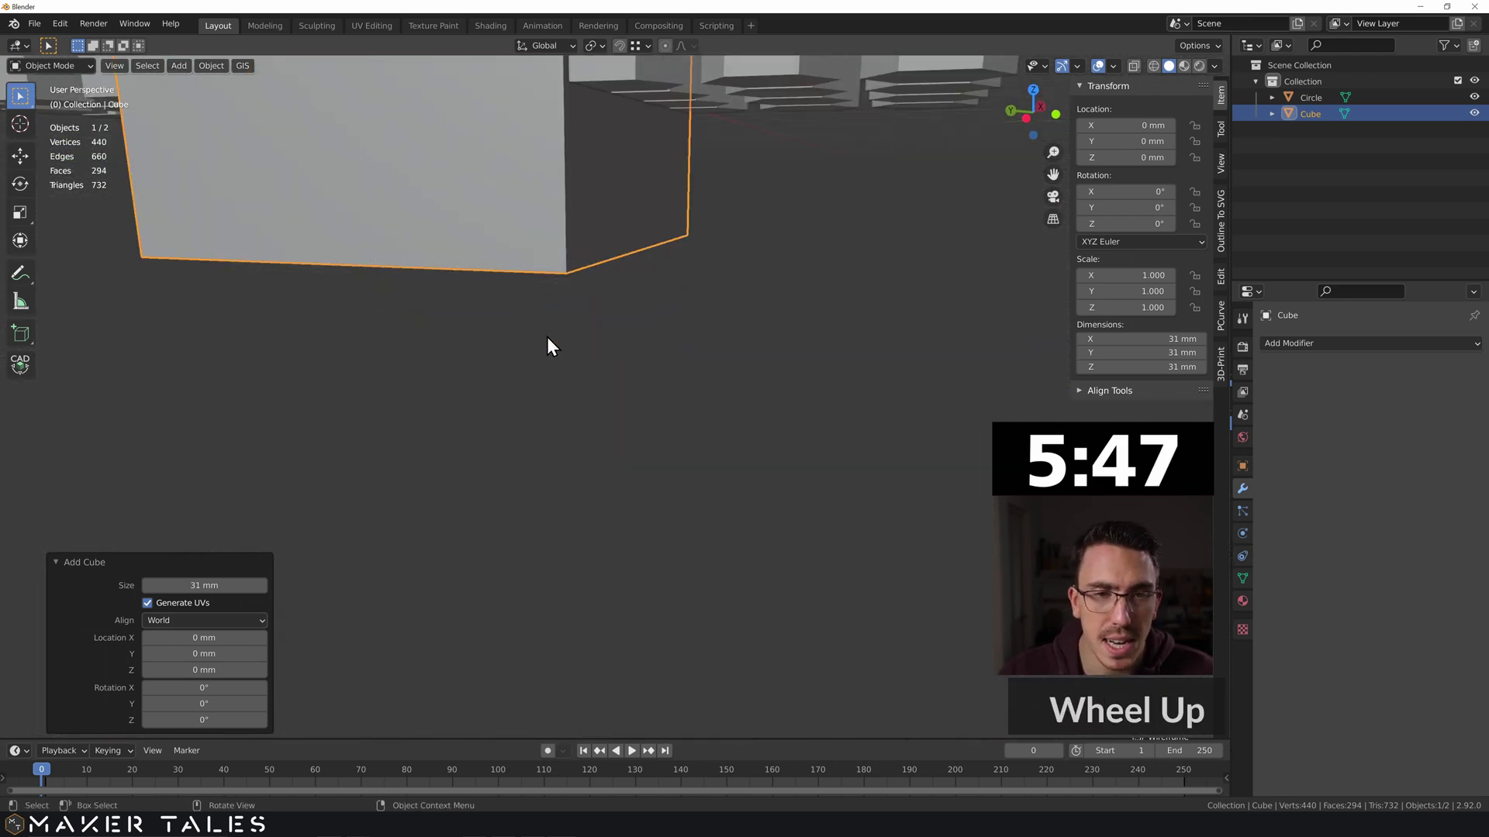
key(Tab)
middle_drag(551, 339, 551, 272)
click(535, 387)
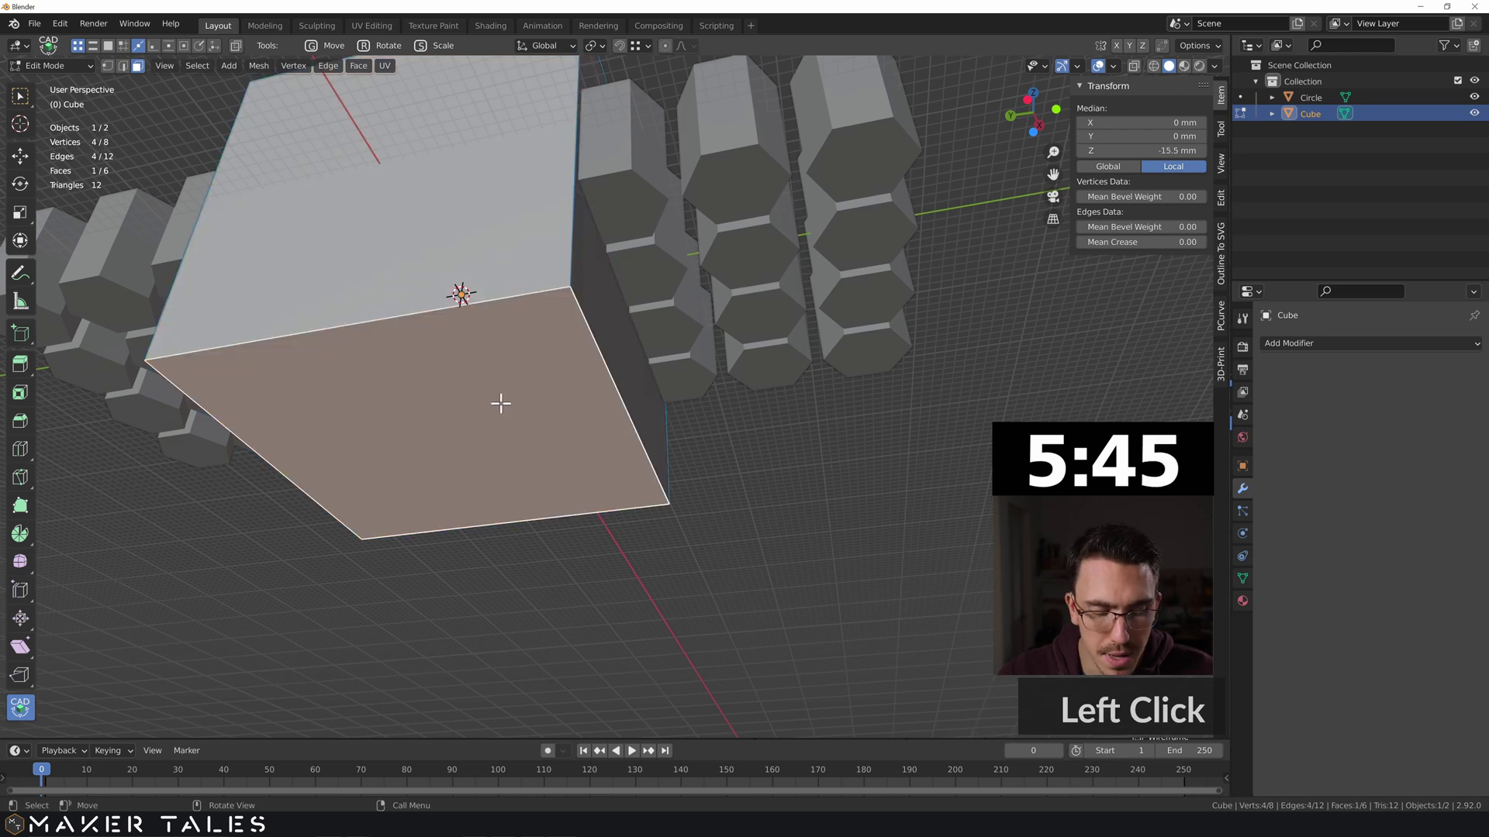
right_click(523, 423)
key(w)
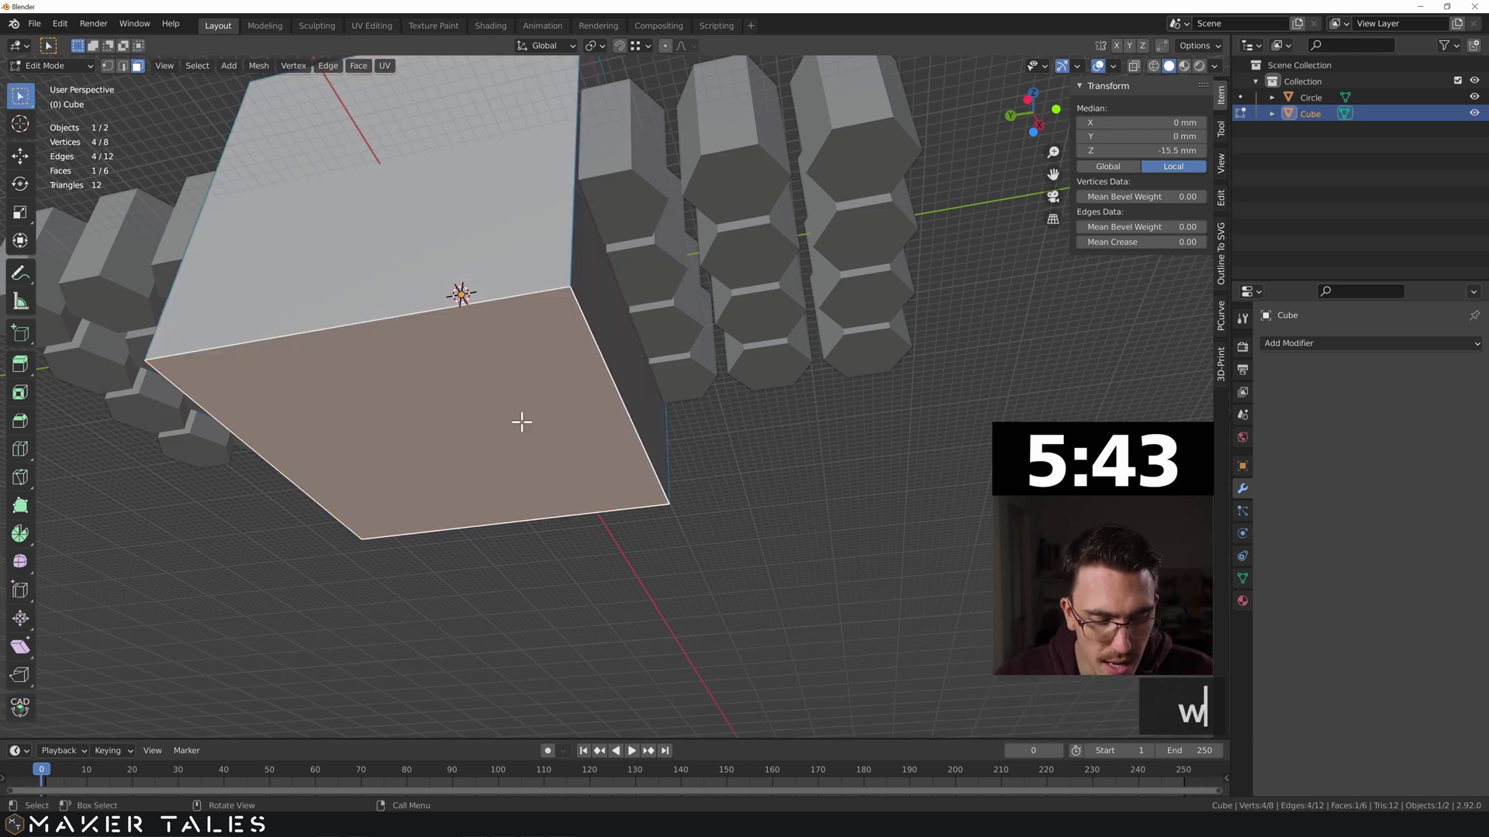
key(g)
key(z)
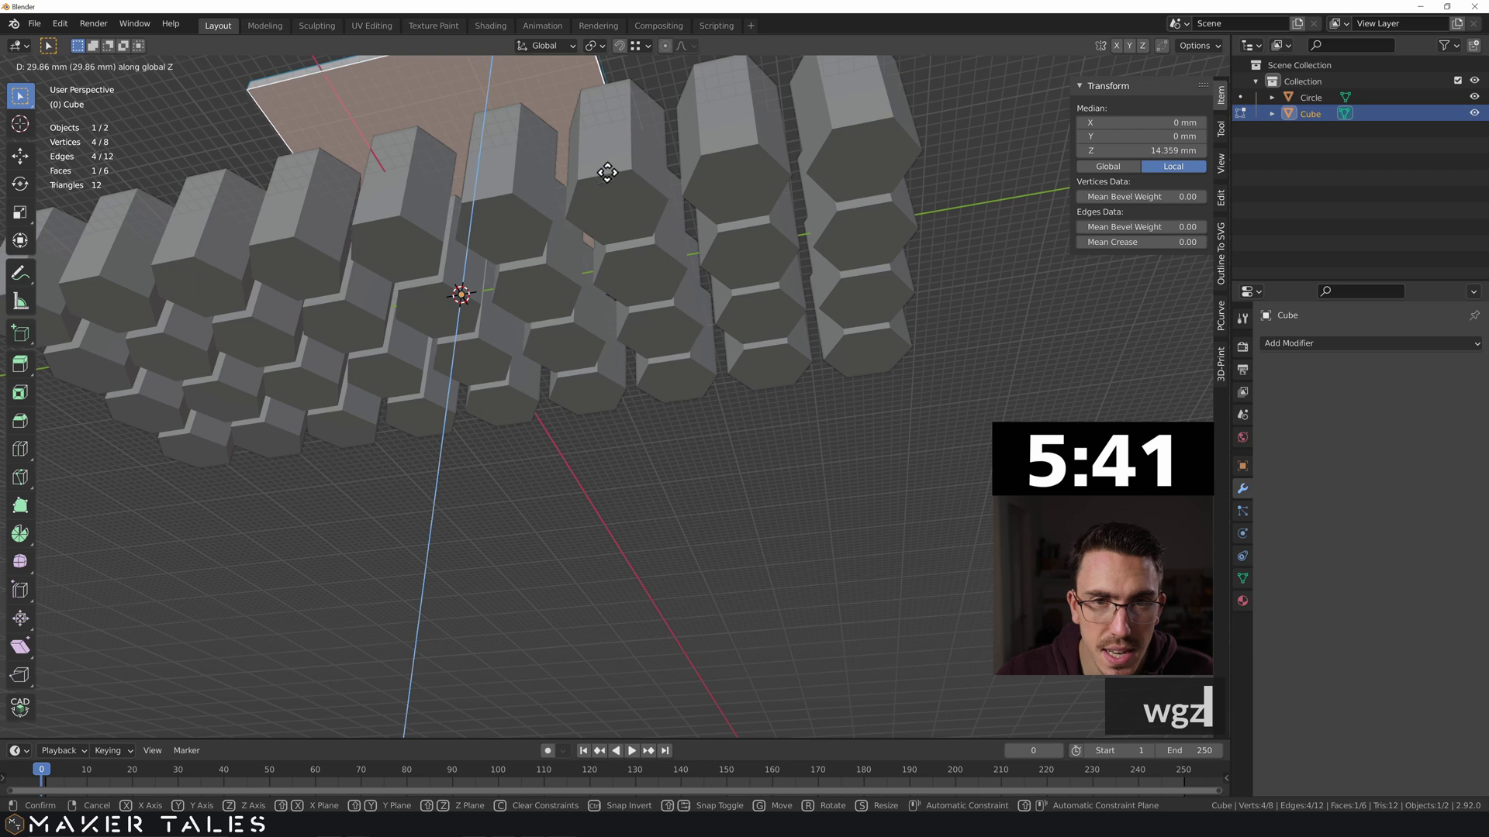
ctrl+click(615, 189)
Step: Move the cube's top face down 20.5 mm along Z, snapping it to the level of the cube's bottom face
middle_drag(615, 189, 654, 407)
click(576, 425)
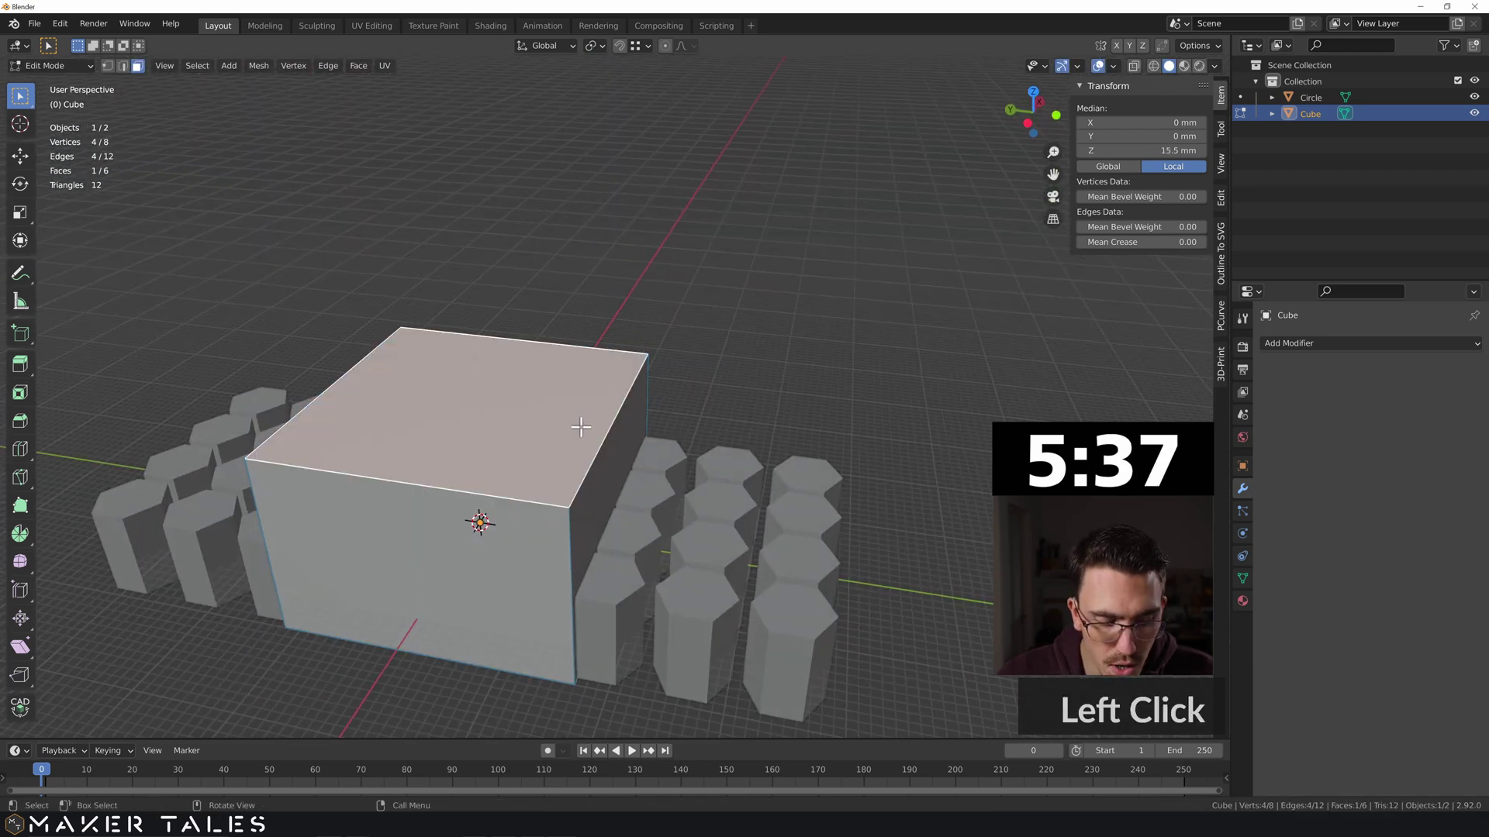
key(g)
key(z)
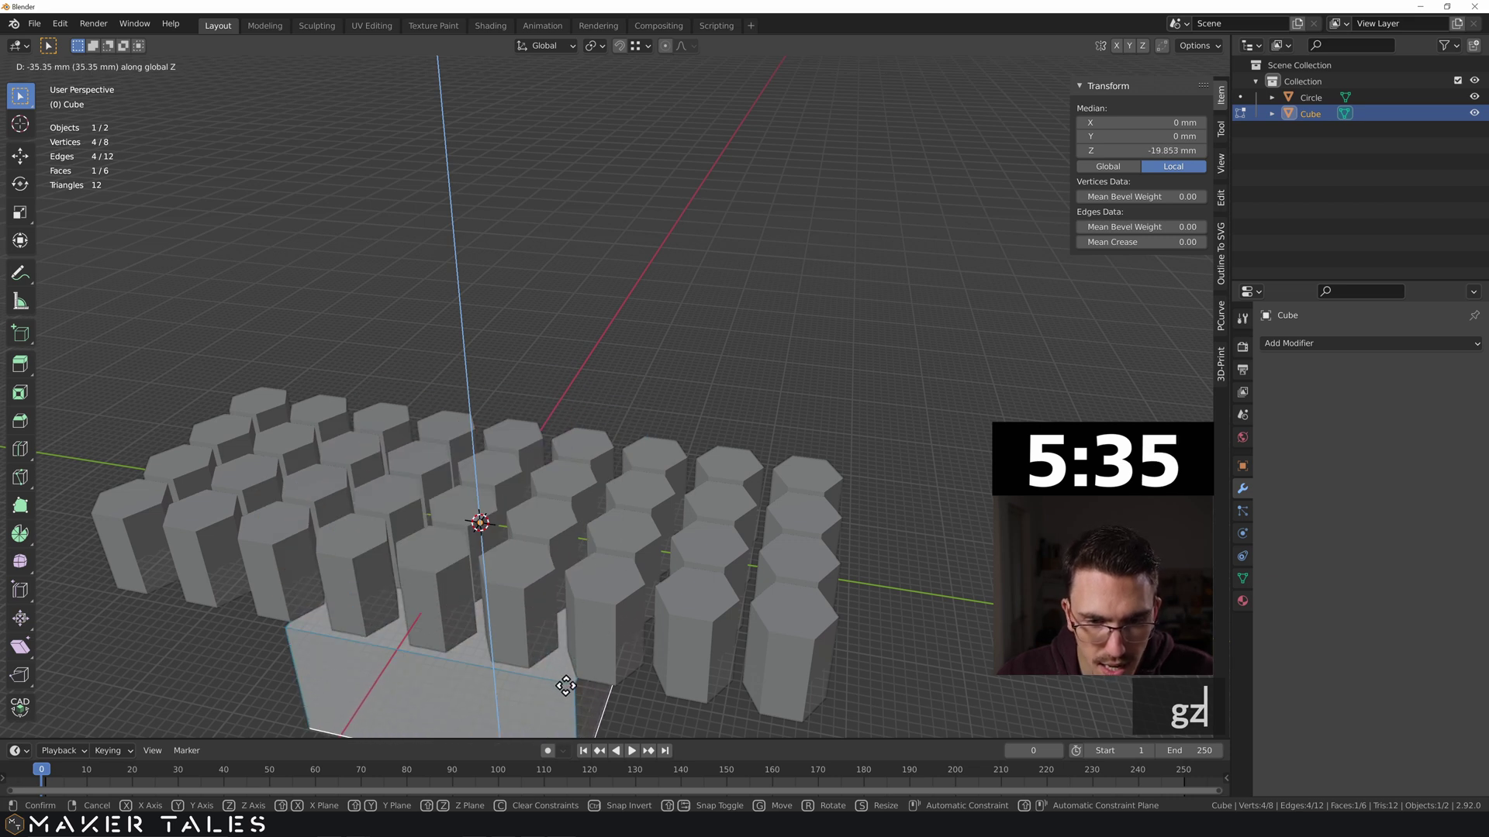
ctrl+click(573, 681)
Step: Raise the cube's top face 9 mm along Z to give the block its height
key(g)
key(z)
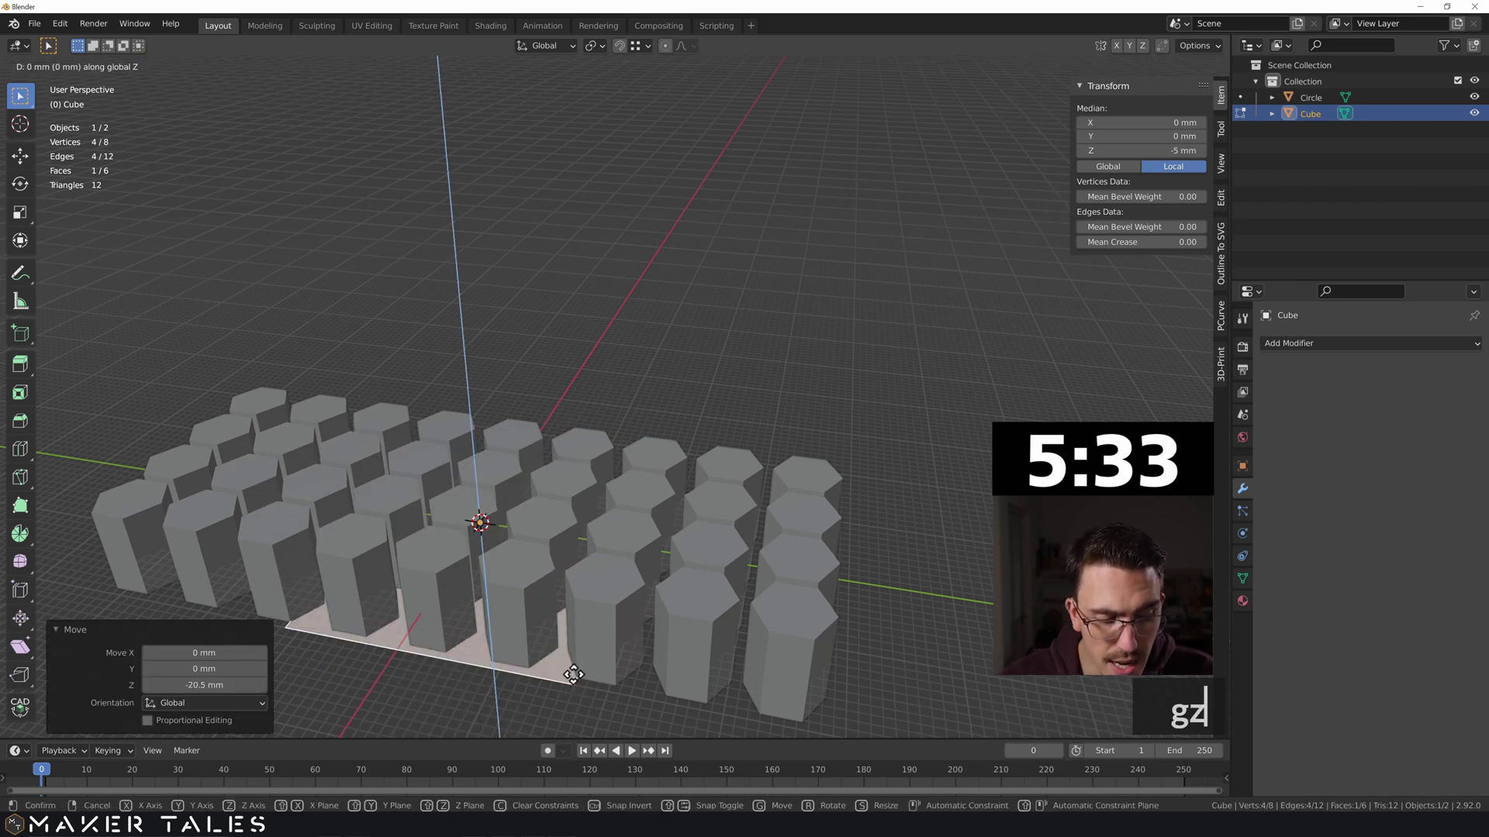
key(2)
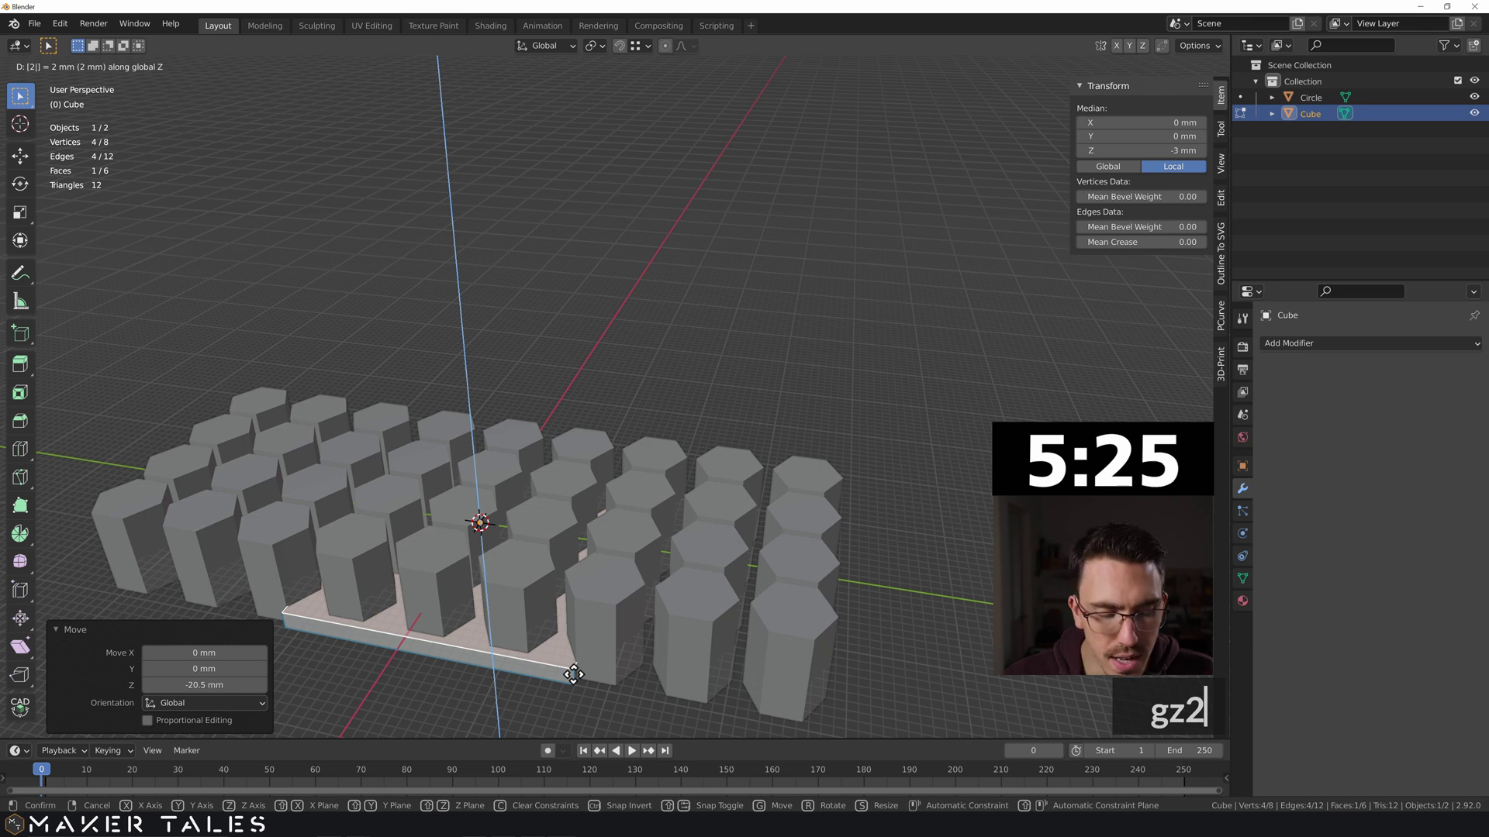
key(BackSpace)
text(9)
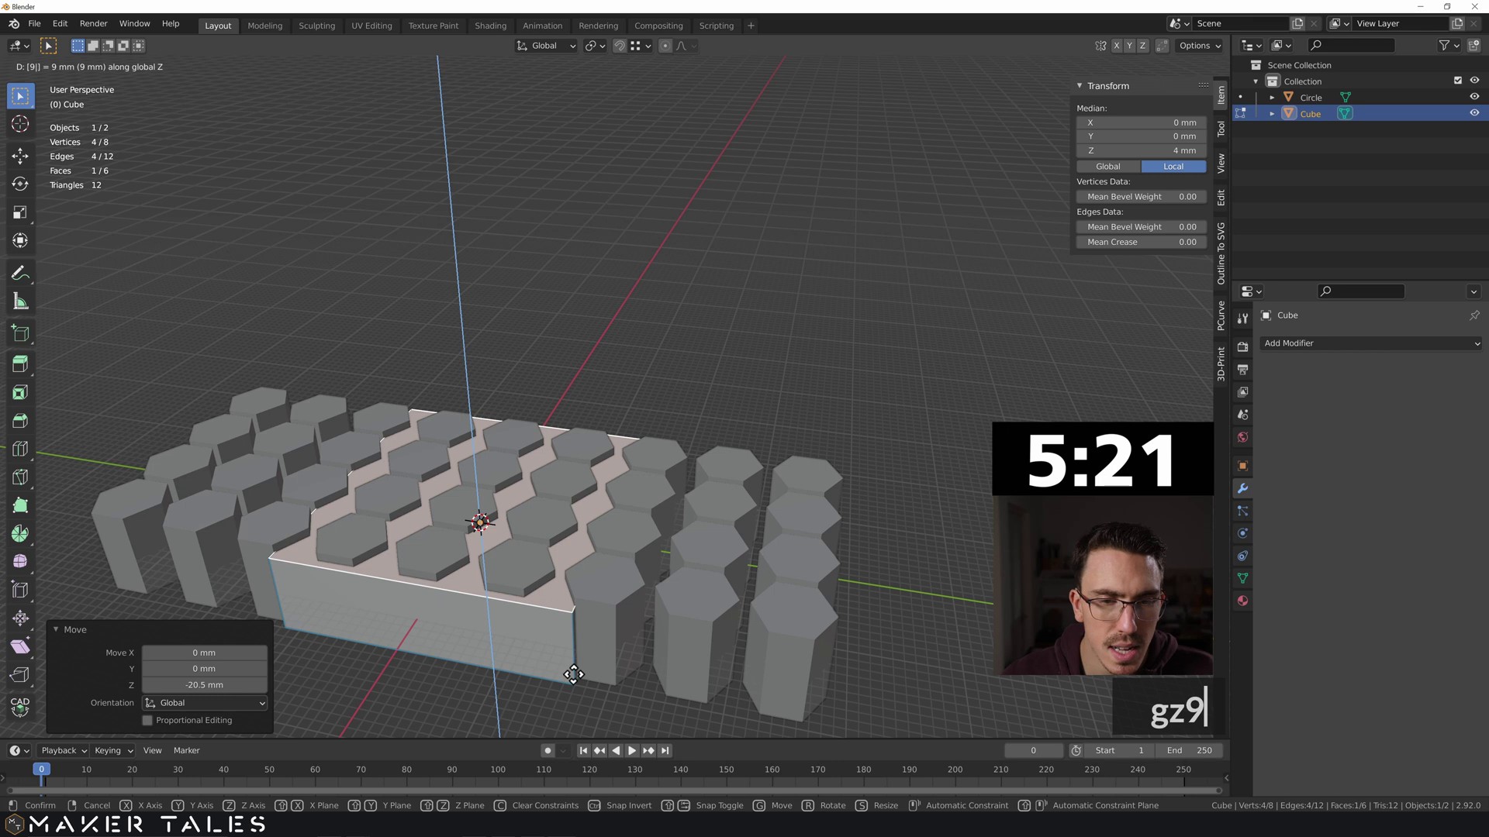
key(Return)
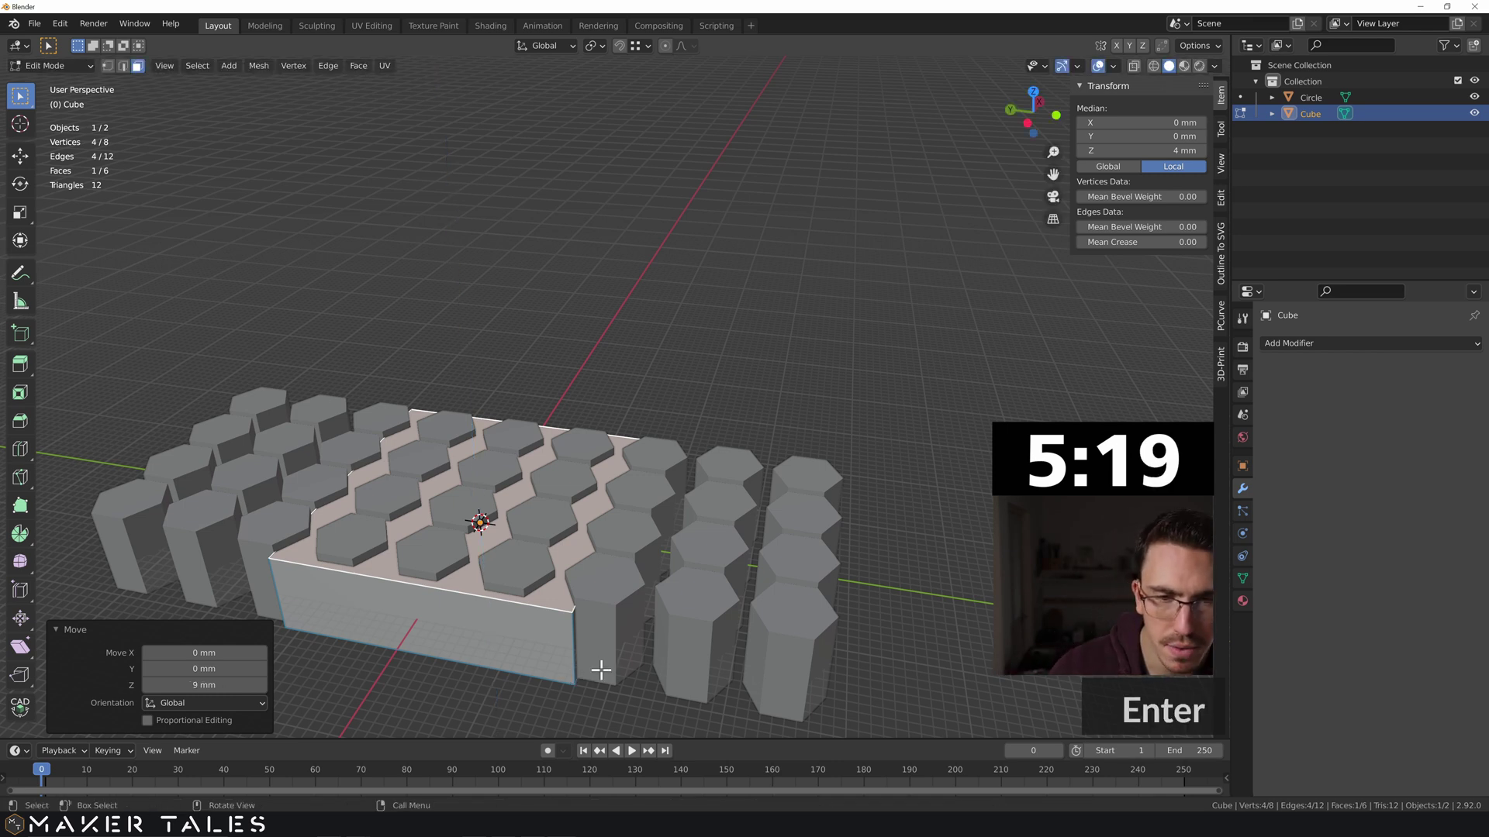
Step: Extrude the block's negative-Y end face about 23.17 mm, snapping it to the outer edge of the last prism row
click(575, 630)
middle_drag(714, 648, 647, 566)
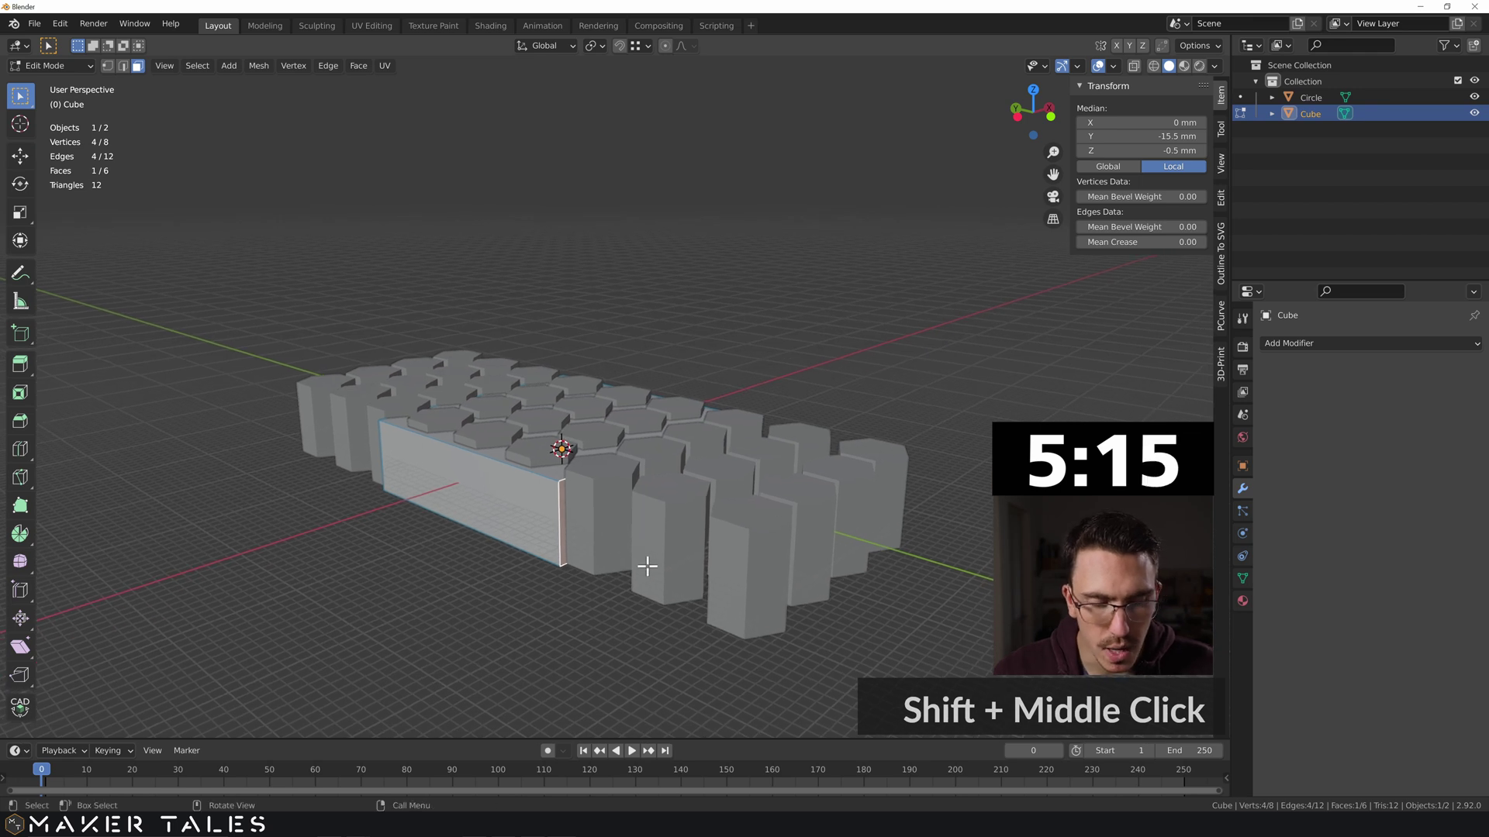
key(e)
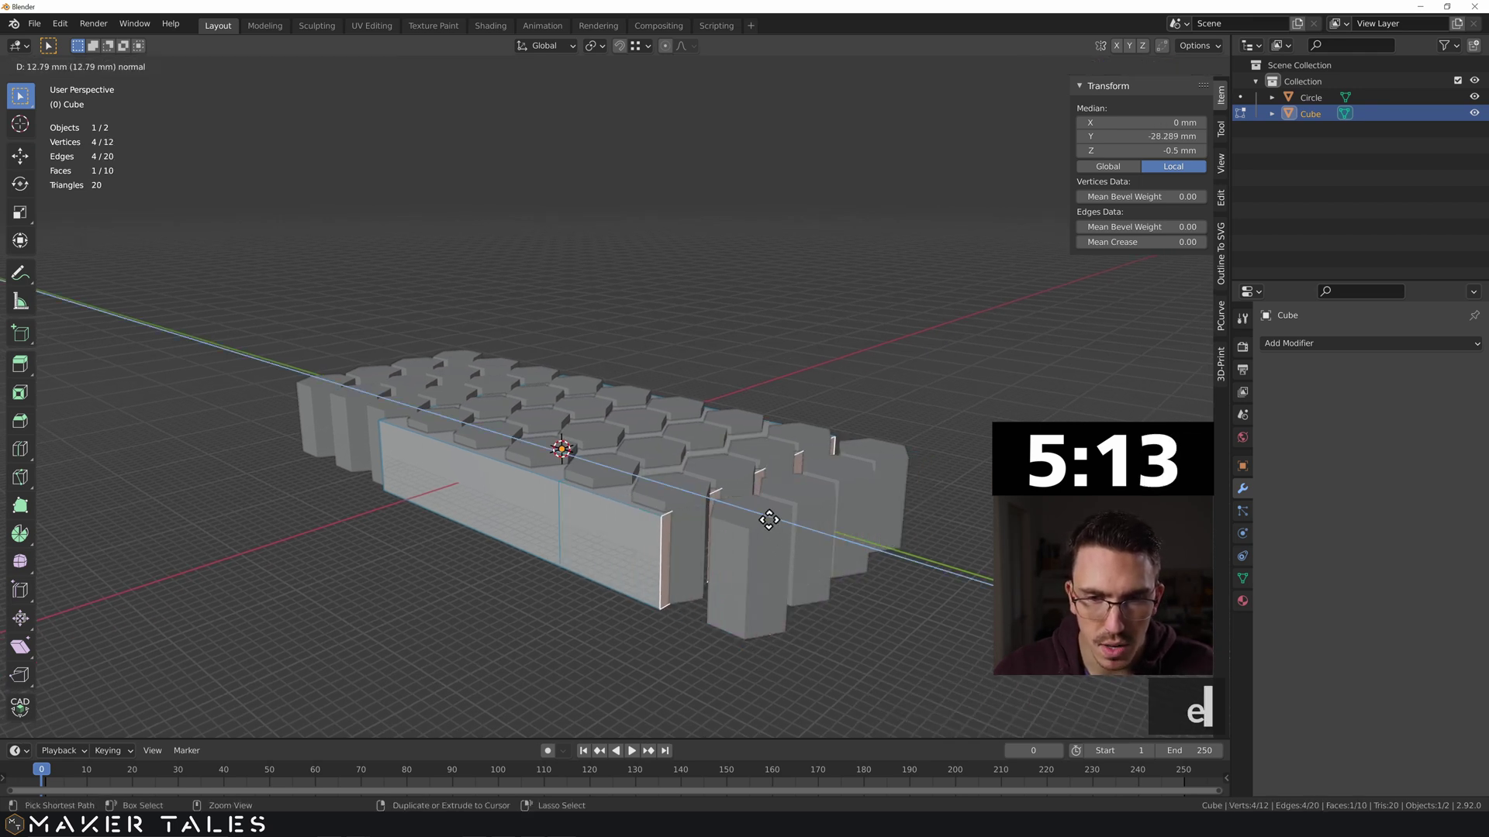
ctrl+click(784, 520)
Step: Extrude the negative-Y end face outward by 1 mm and extrude it again by 2 mm
middle_drag(784, 520, 755, 623)
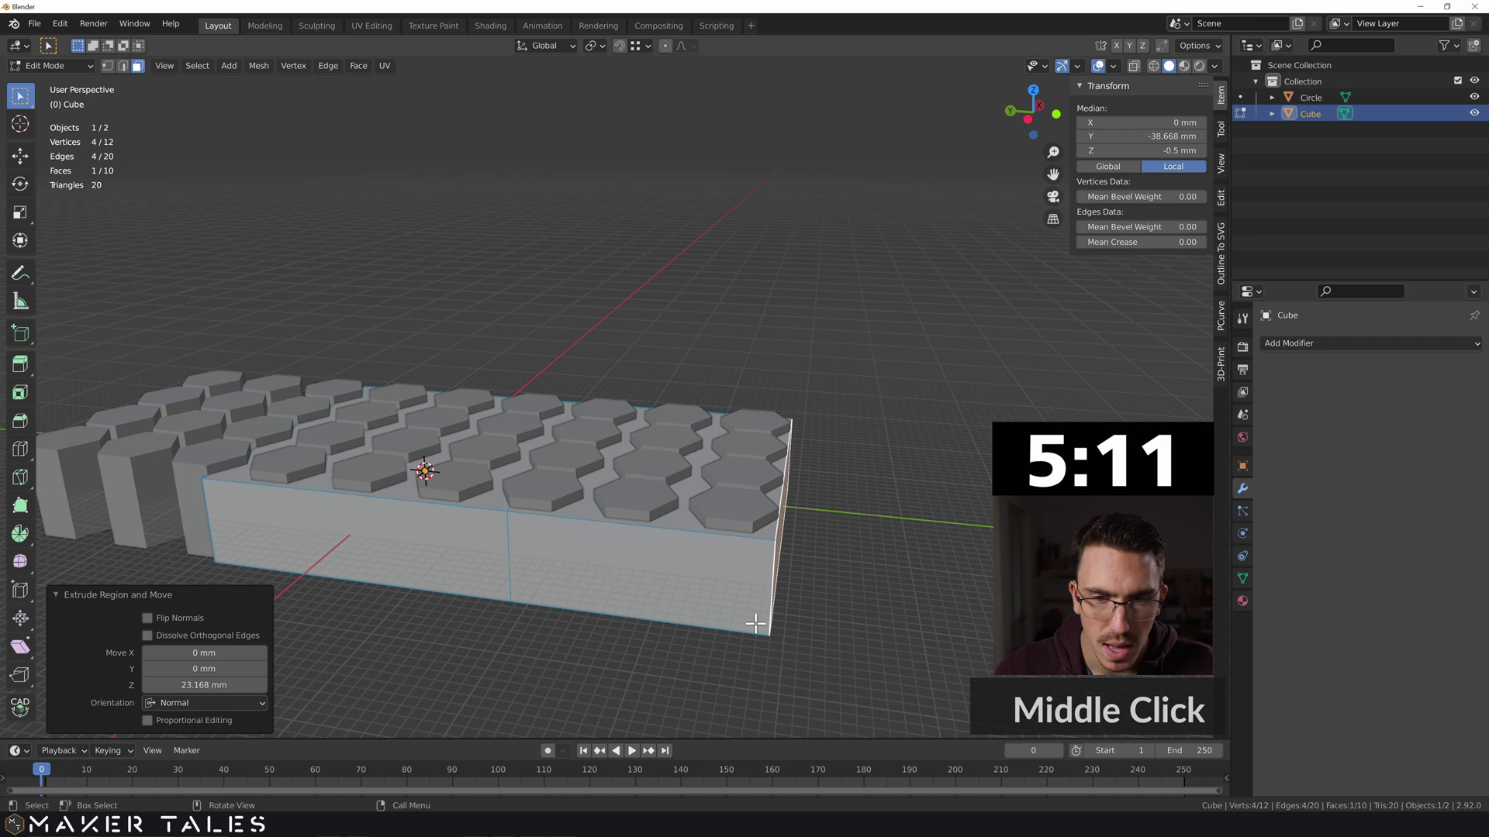
key(e)
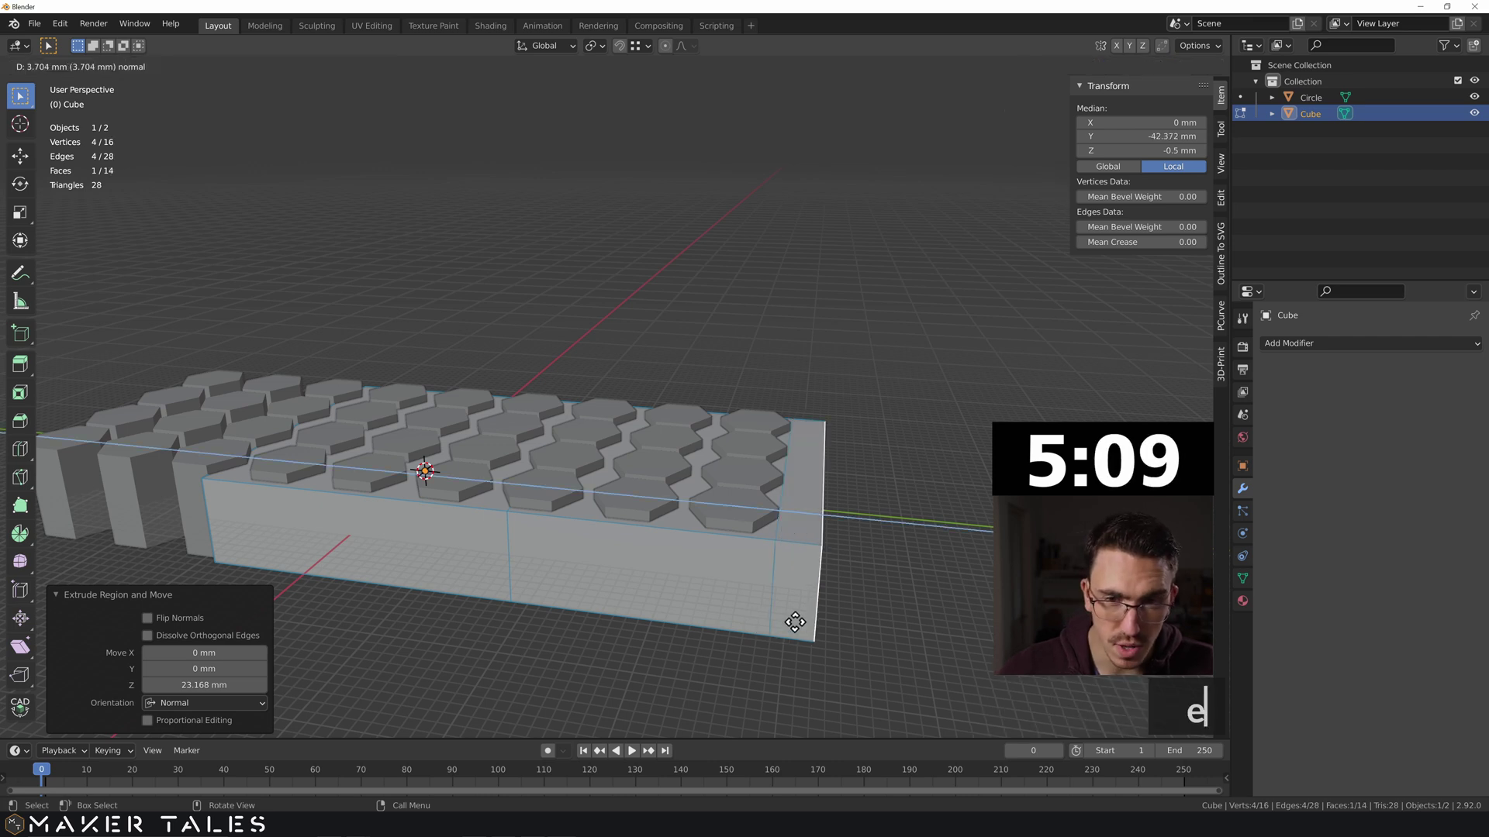
key(1)
key(Return)
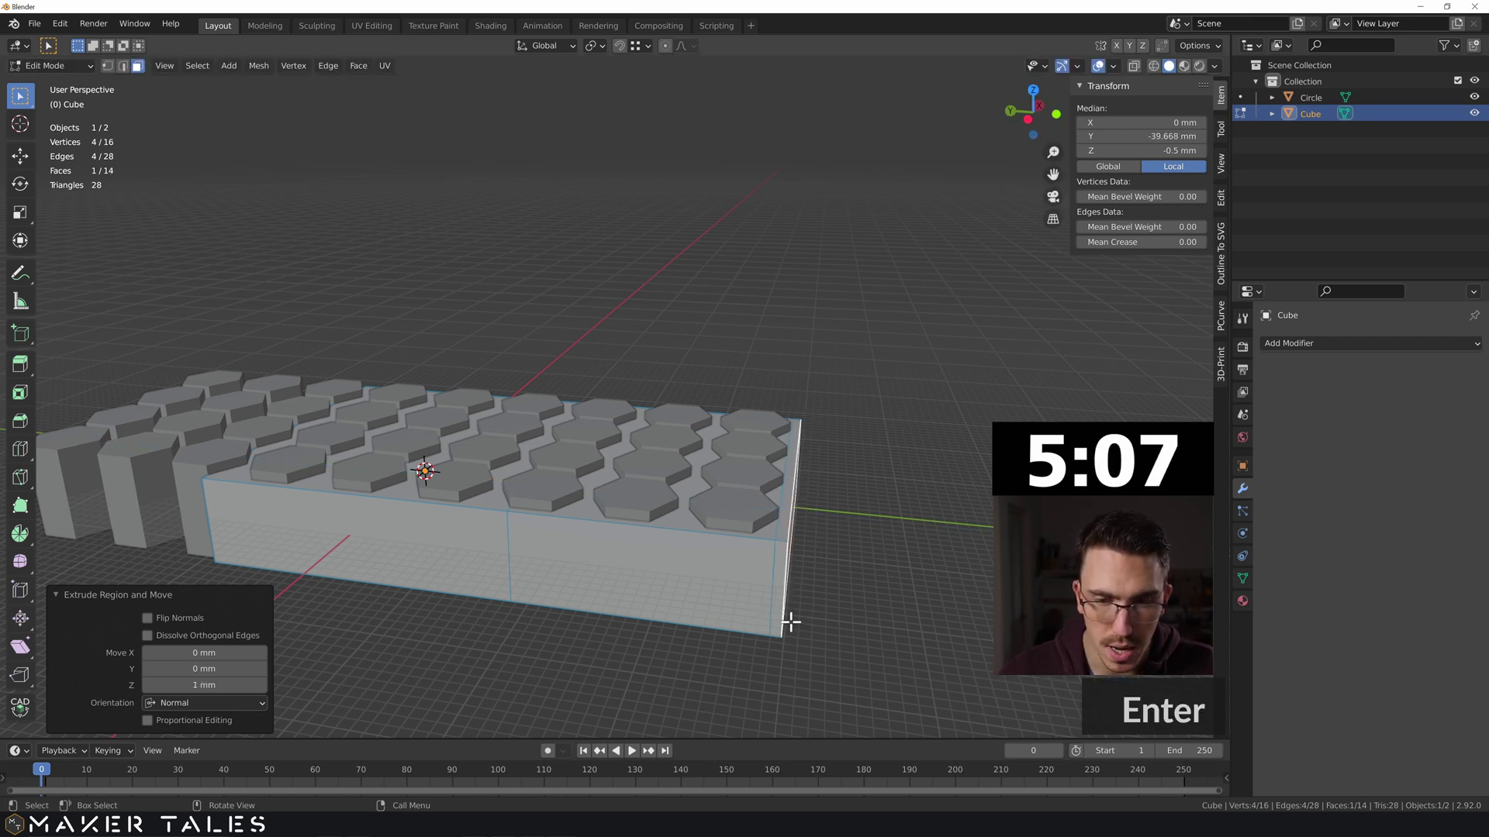
key(e)
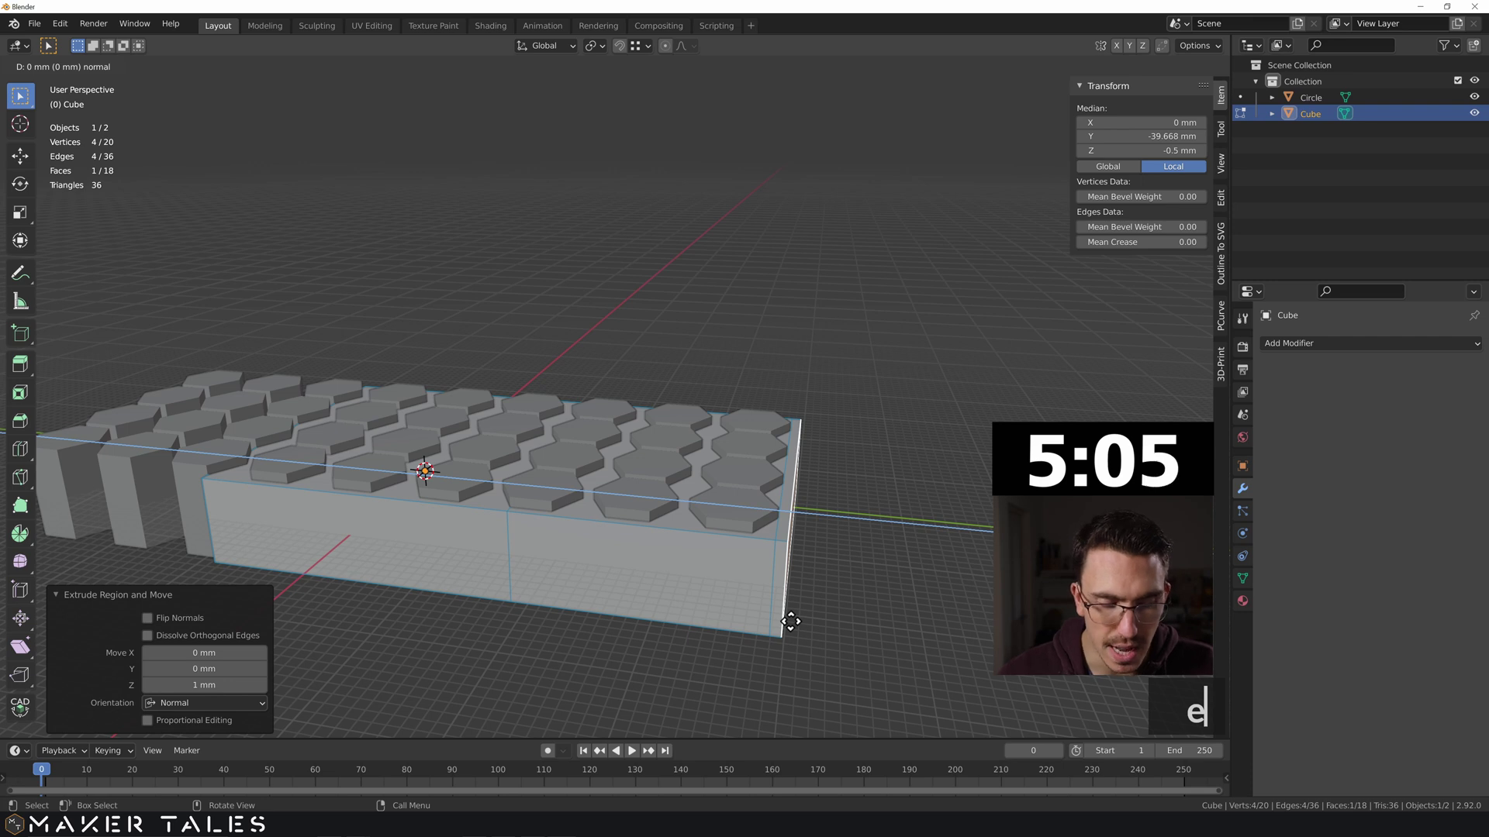
key(2)
key(Return)
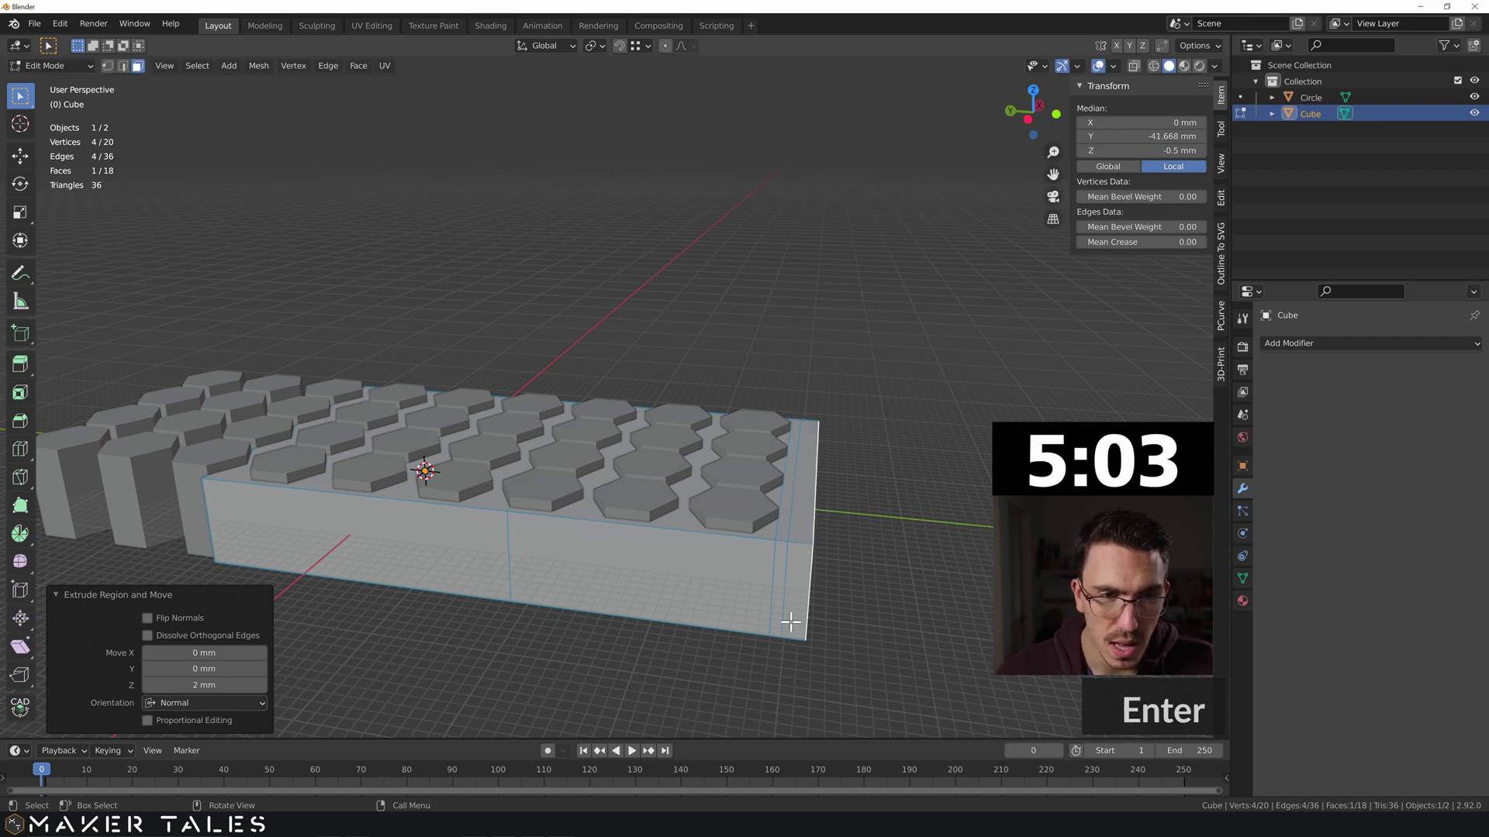
Step: Extrude the block's positive-Y end face about 23.17 mm, snapping it to the outer edge of the prism grid
middle_drag(426, 545, 927, 429)
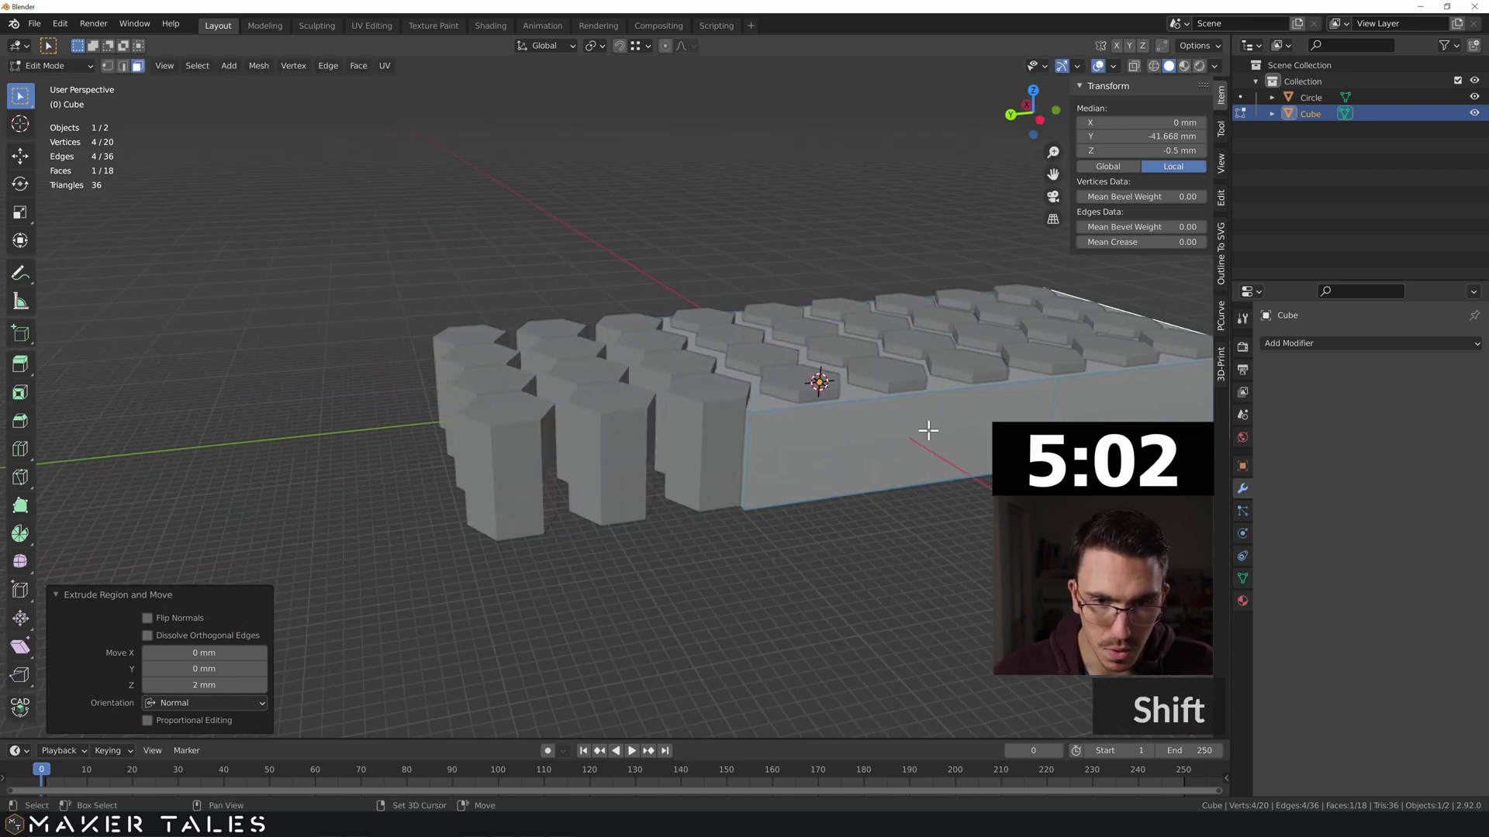
click(749, 431)
click(648, 490)
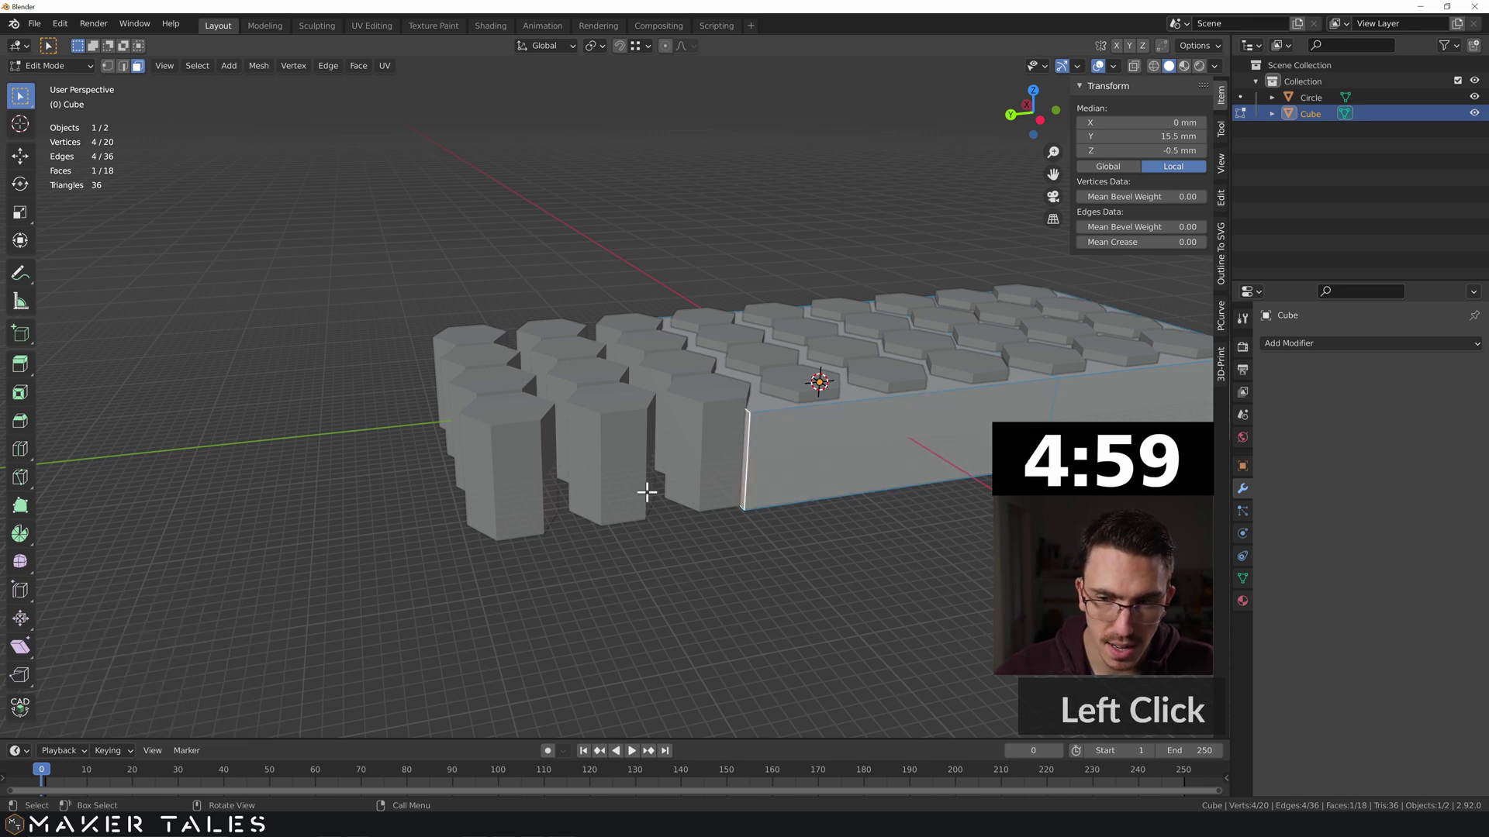
key(e)
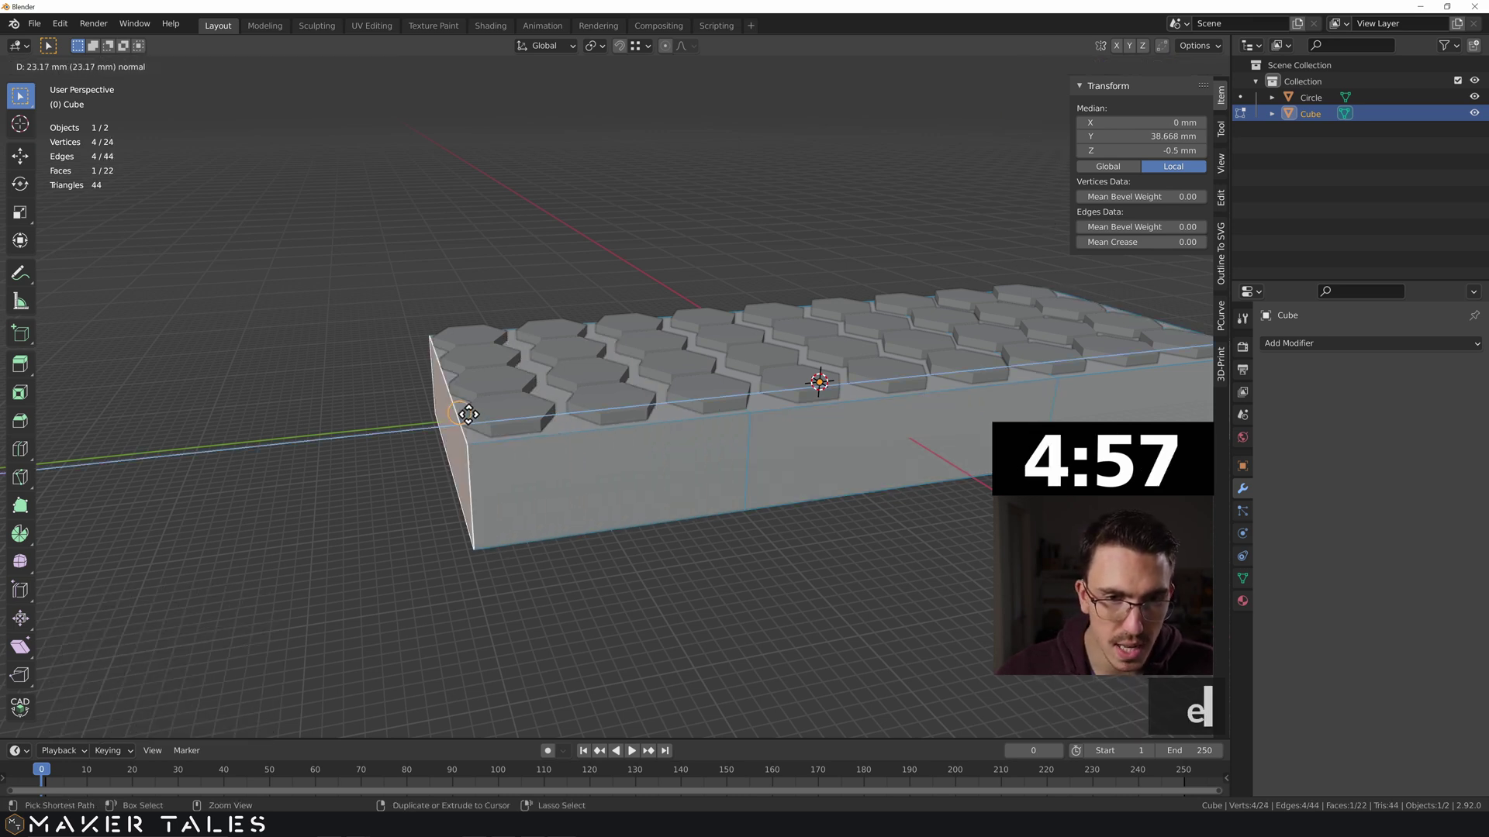
ctrl+click(456, 413)
Step: Extrude the positive-Y end face a further 1 mm beyond the prisms
key(e)
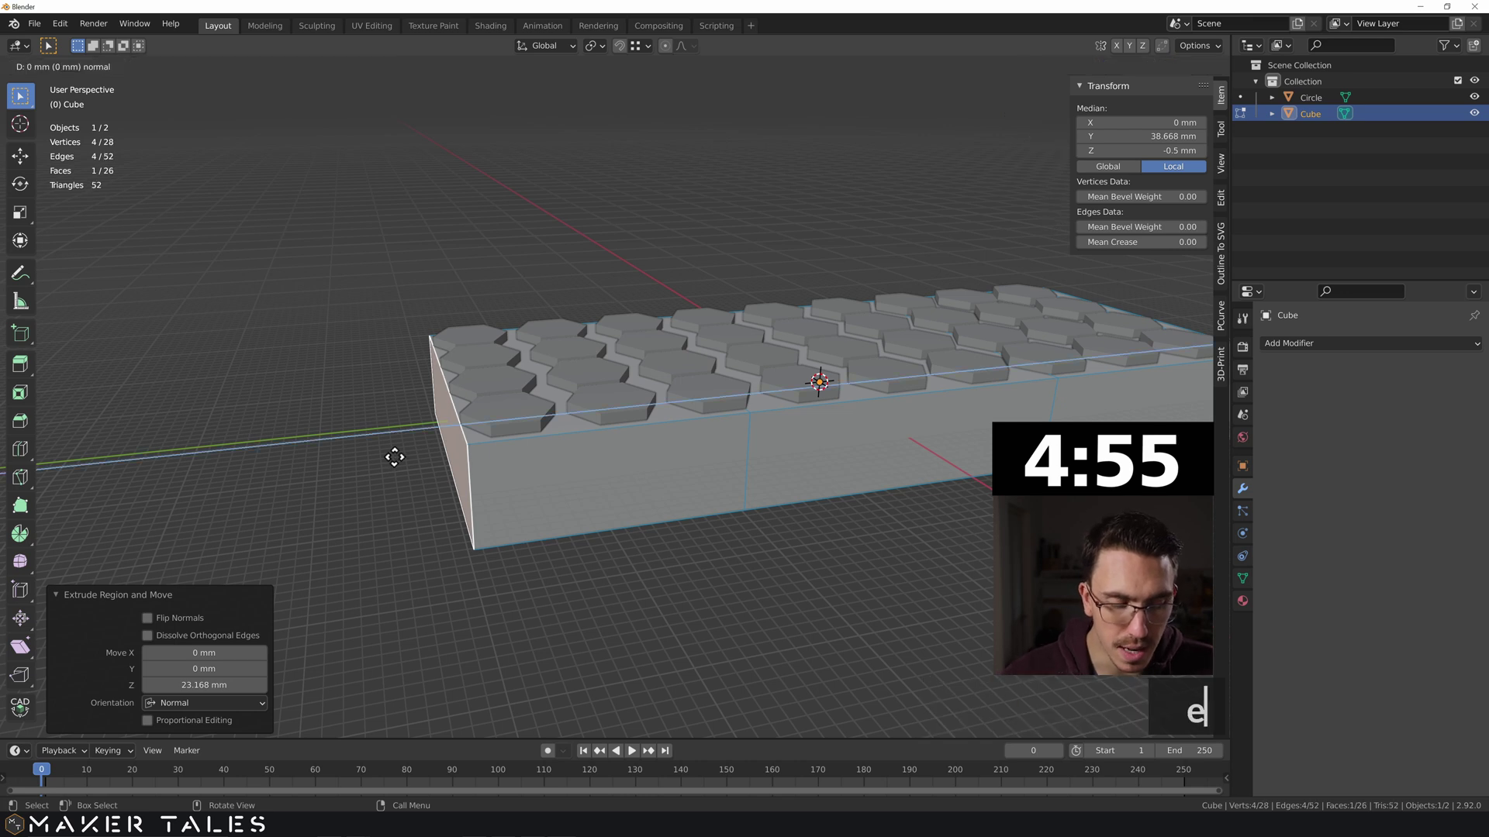
key(1)
key(Return)
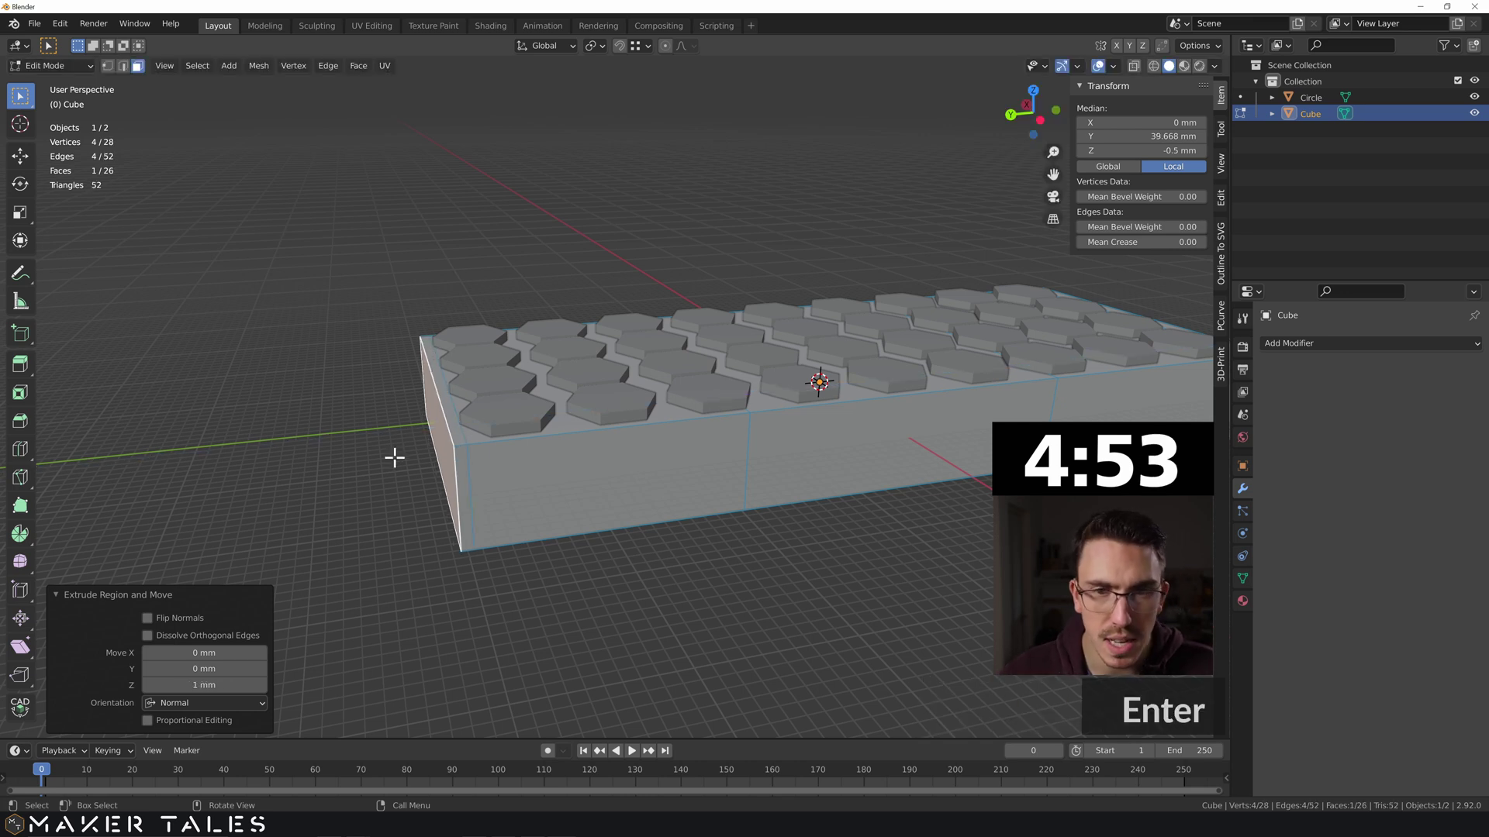
Step: Duplicate the block in place and hide the duplicate
middle_drag(861, 373, 679, 403)
key(Tab)
key(Tab)
key(Tab)
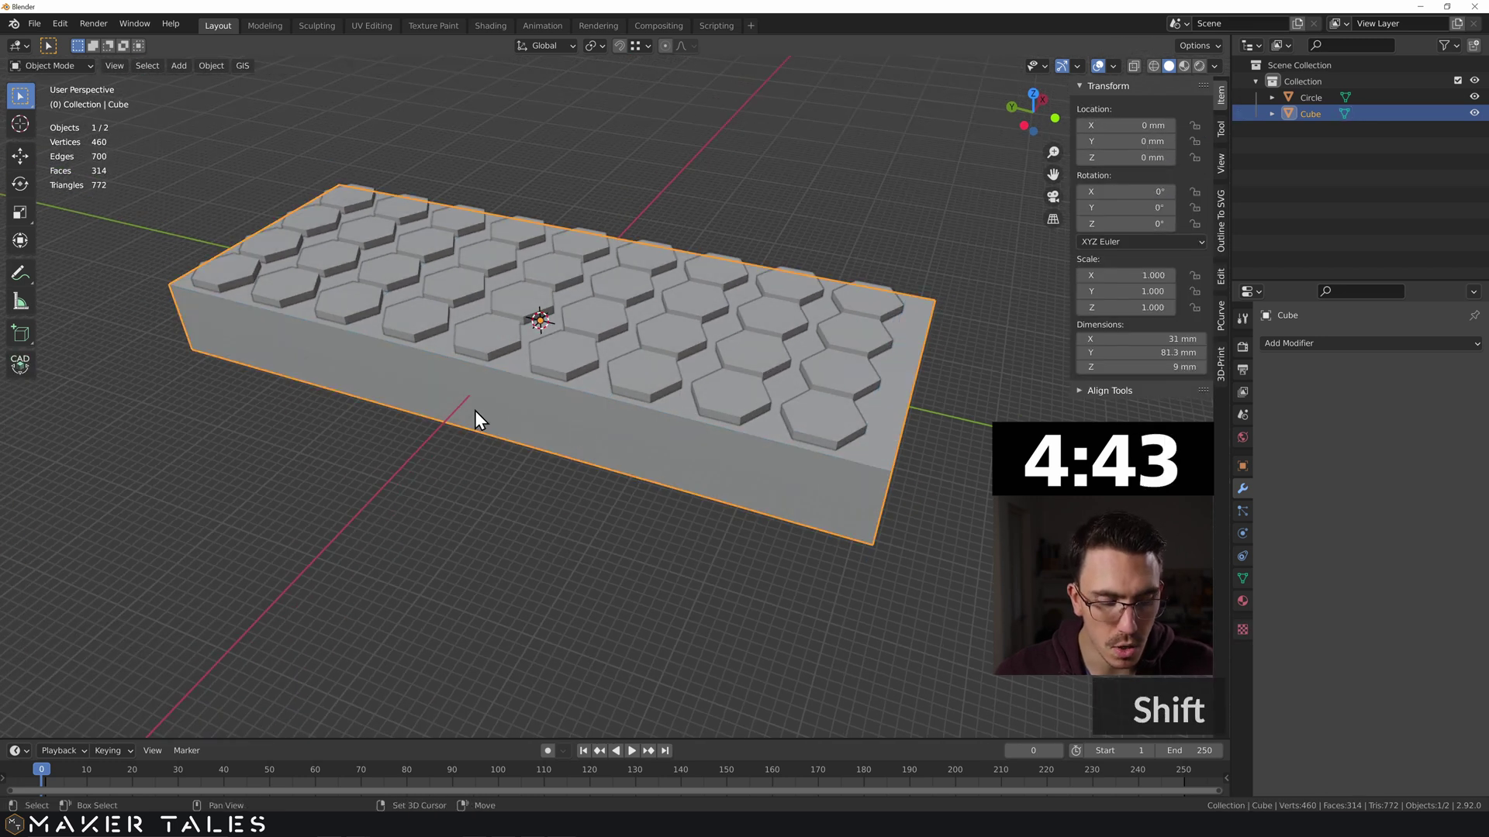
key(shift+d)
right_click(549, 350)
key(h)
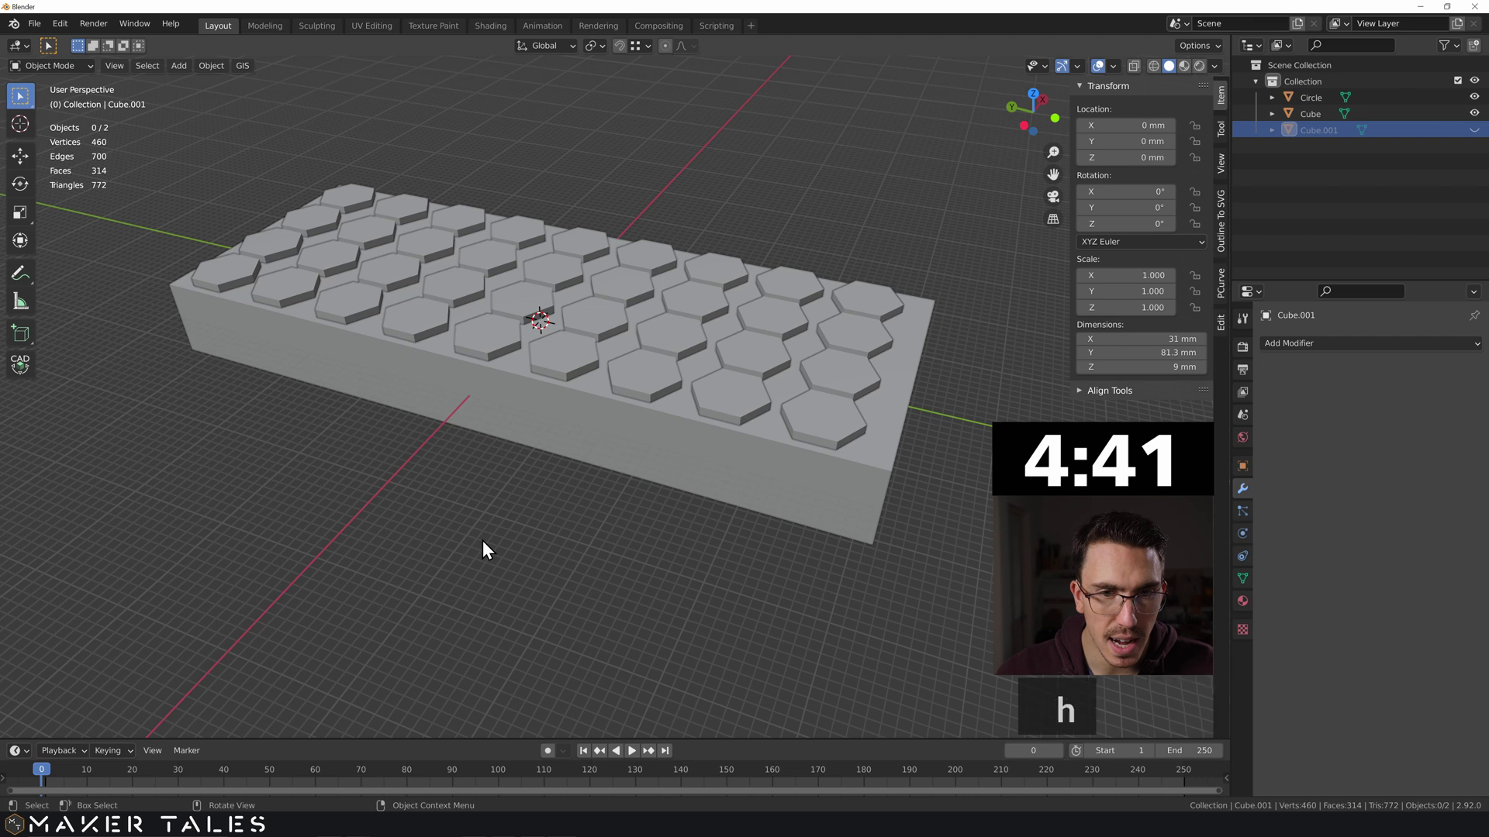
Step: Run Limited Dissolve on all geometry of the original block
double_click(523, 412)
key(Tab)
key(a)
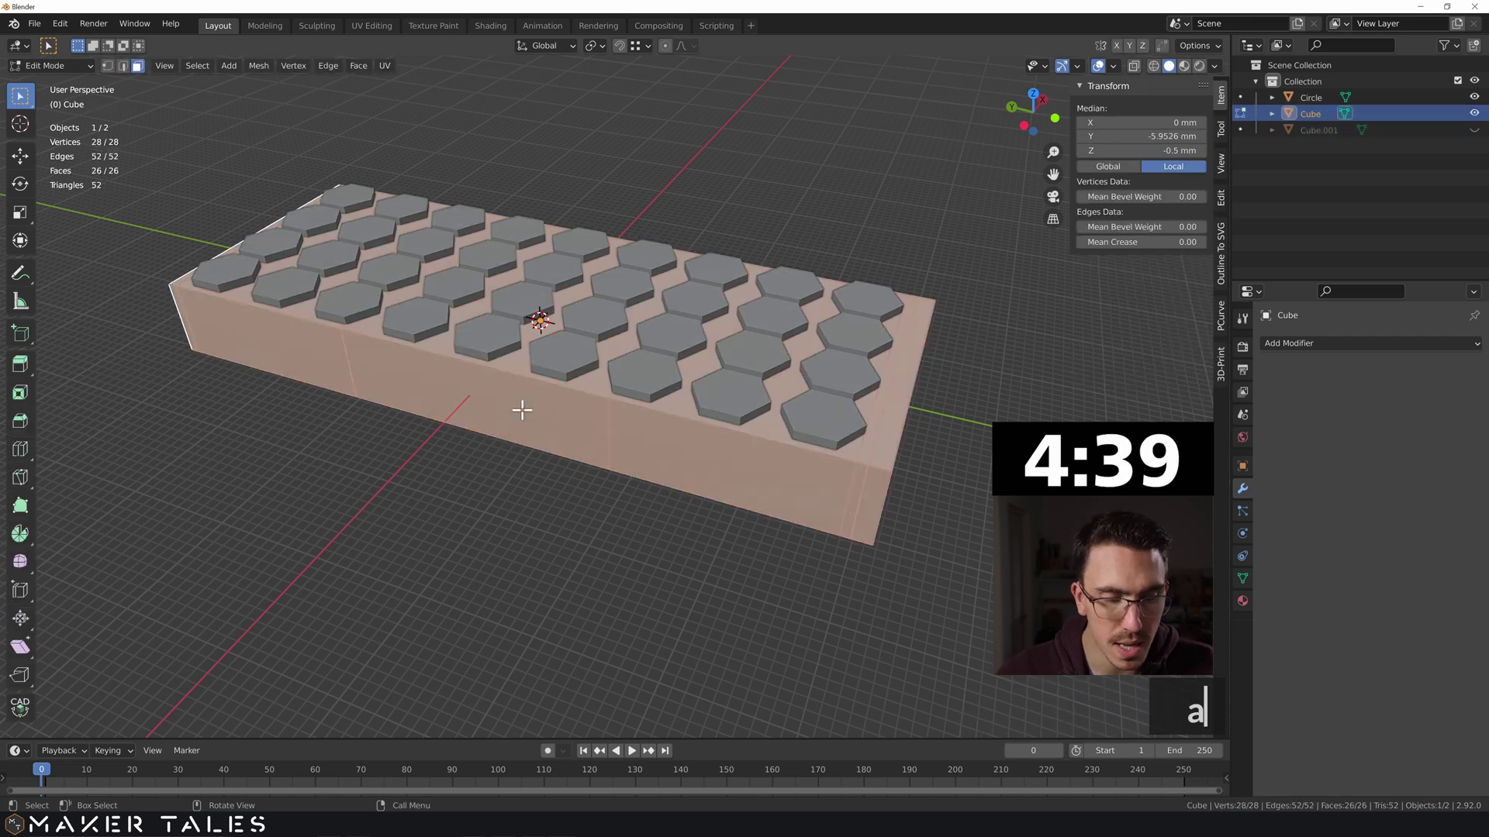
key(x)
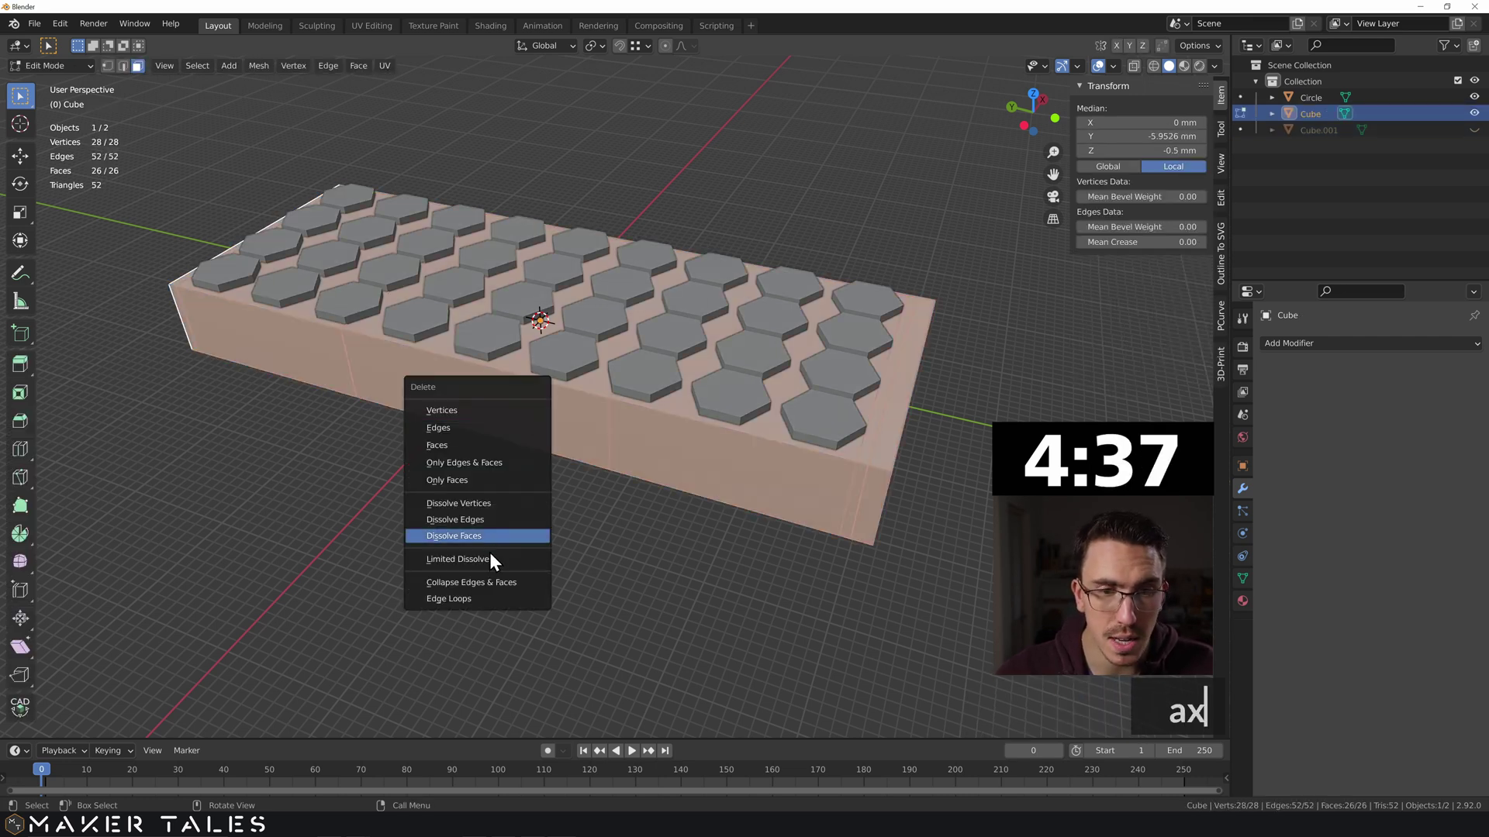
click(490, 557)
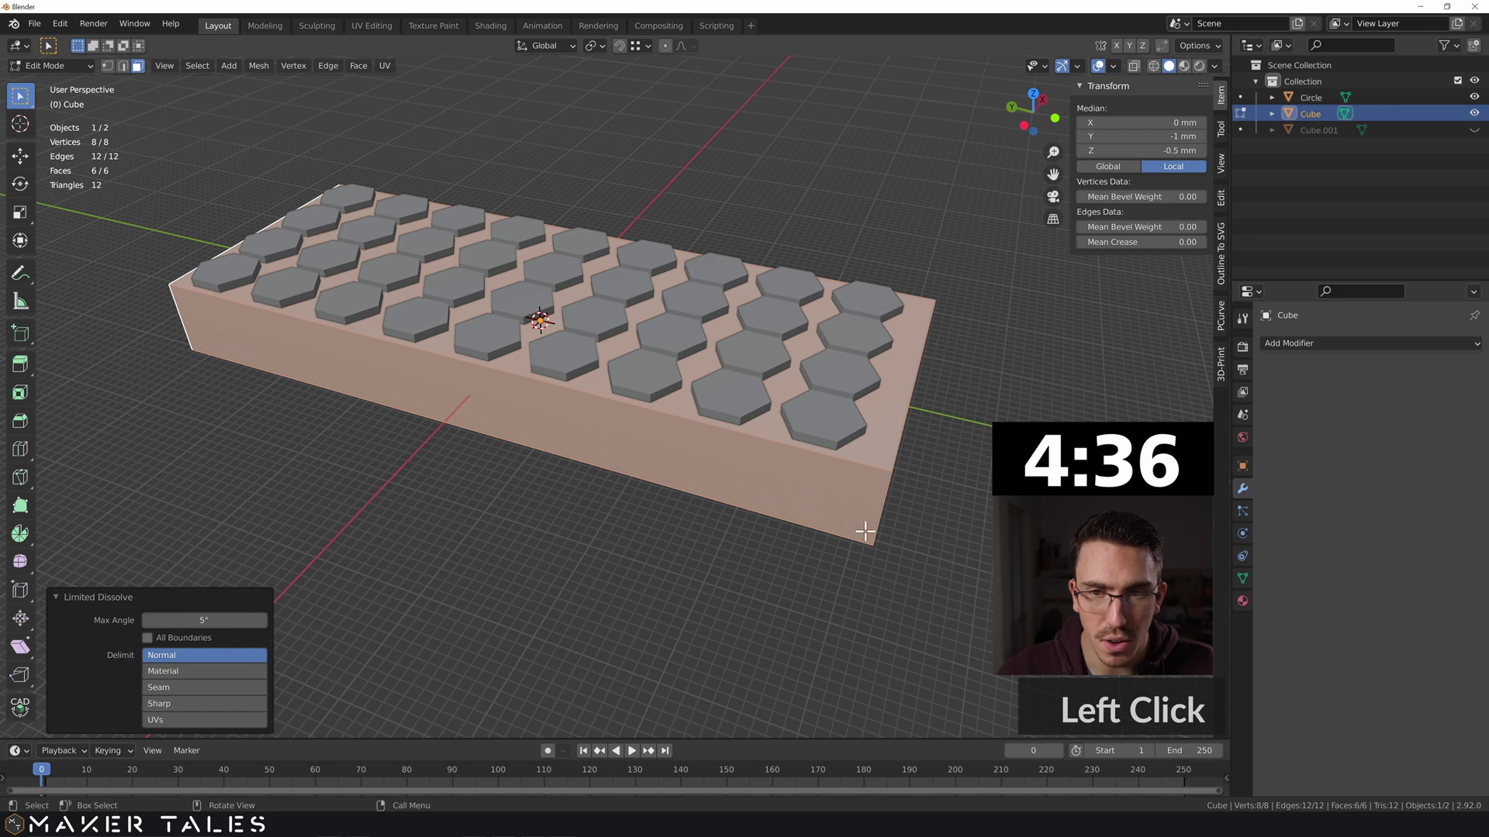
key(Tab)
Step: Reveal the hidden duplicate block and hide the dissolved original in its place
middle_drag(959, 516, 551, 551)
scroll(547, 535, up, 2)
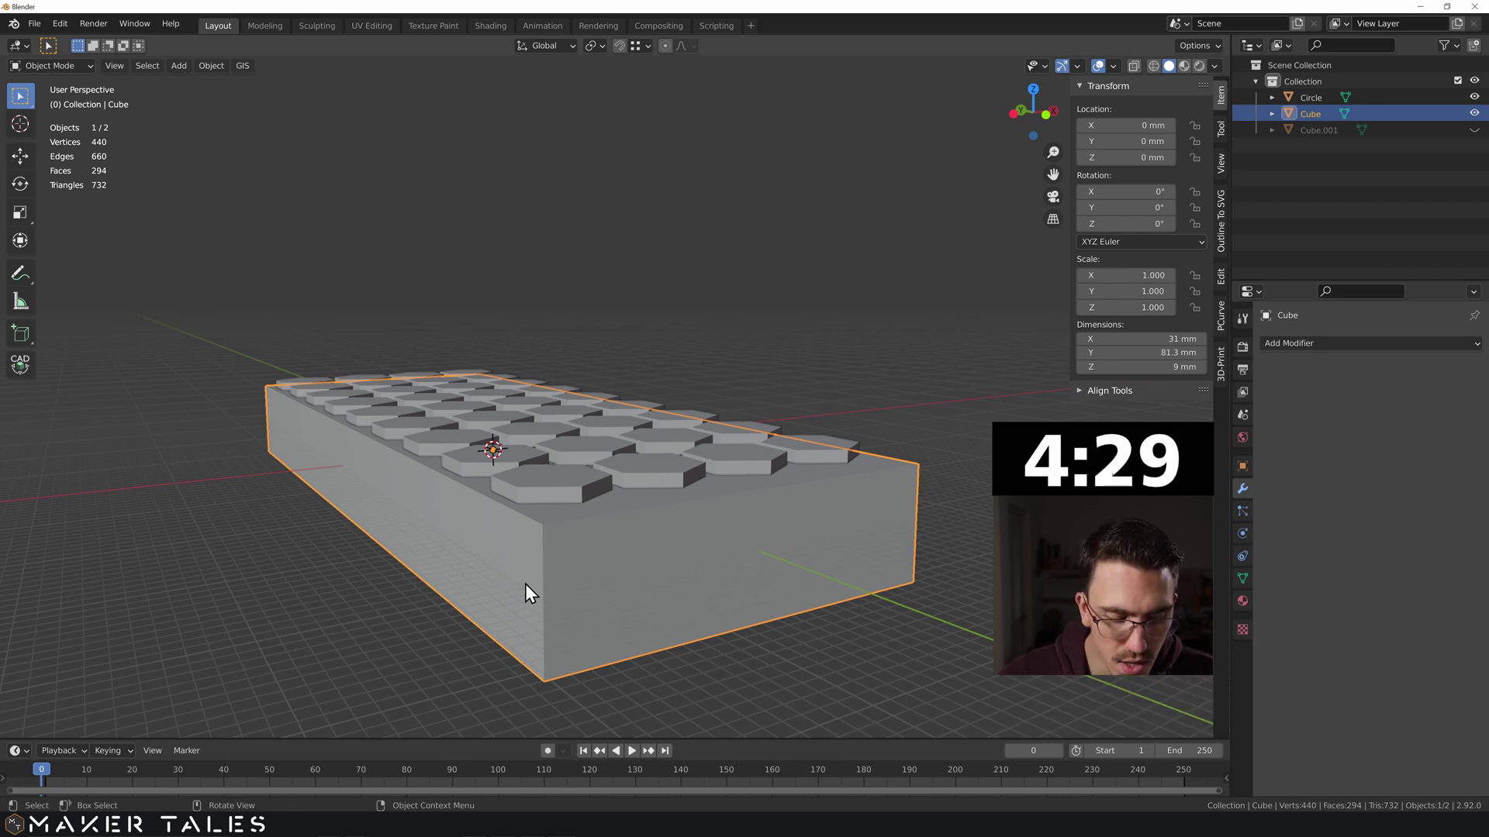
key(alt+h)
click(544, 556)
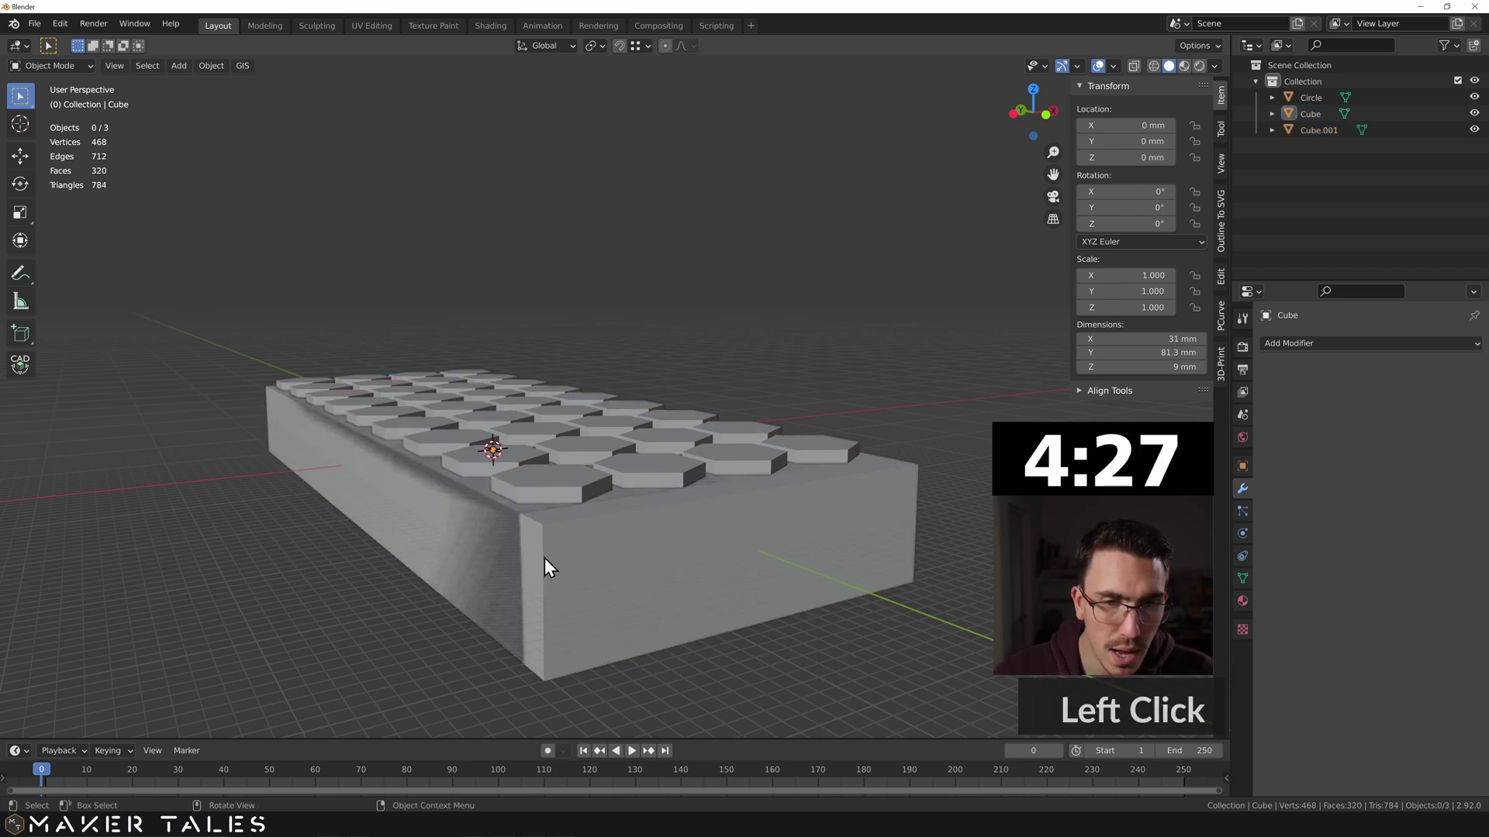
click(544, 556)
middle_drag(544, 556, 501, 569)
key(Tab)
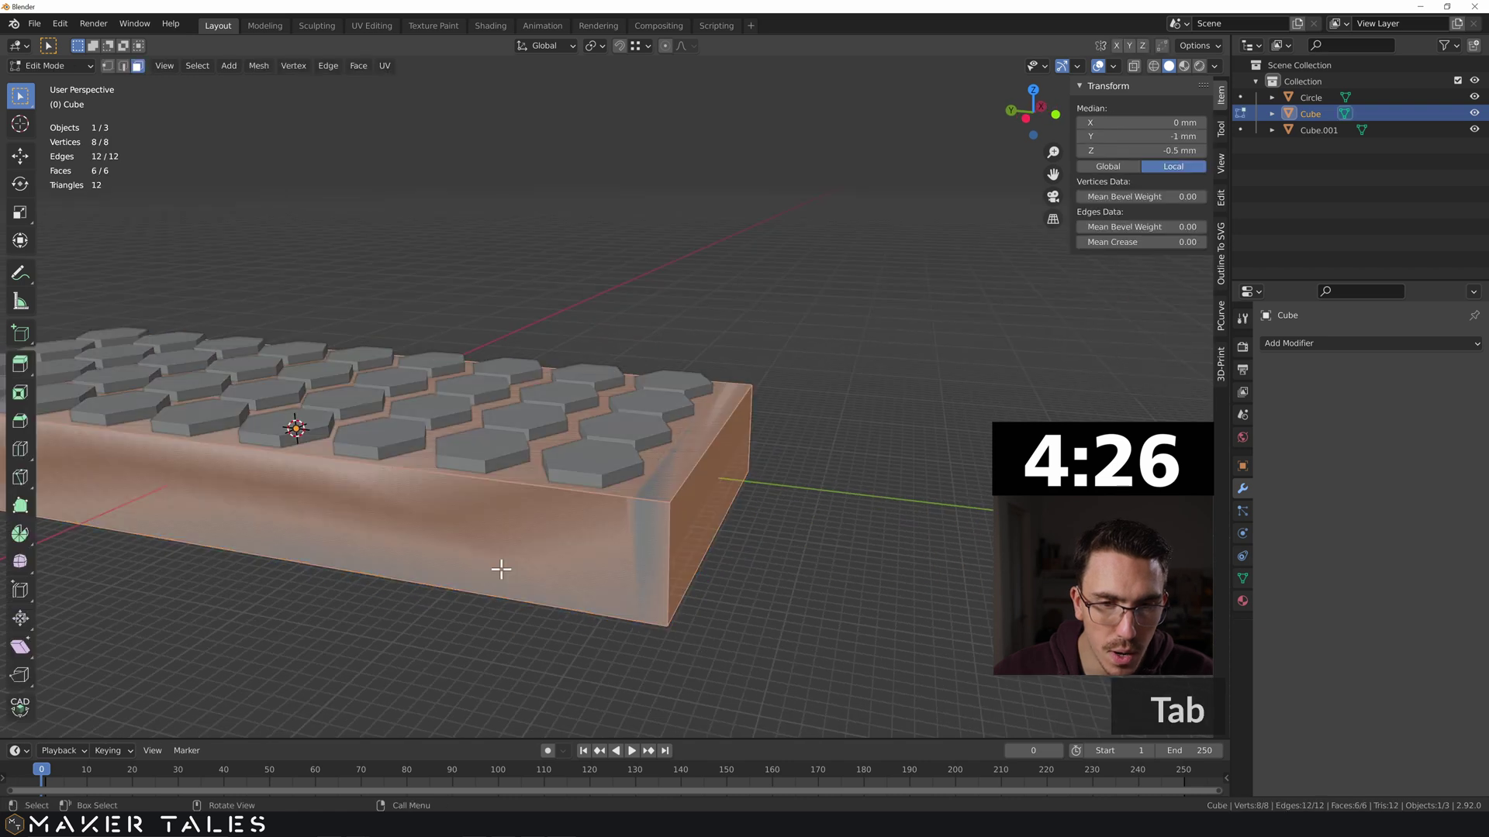
key(Tab)
key(h)
Step: Subtract the hexagonal prism grid from the undissolved block with a Boolean difference
click(589, 580)
key(Tab)
key(Tab)
middle_drag(509, 603, 482, 617)
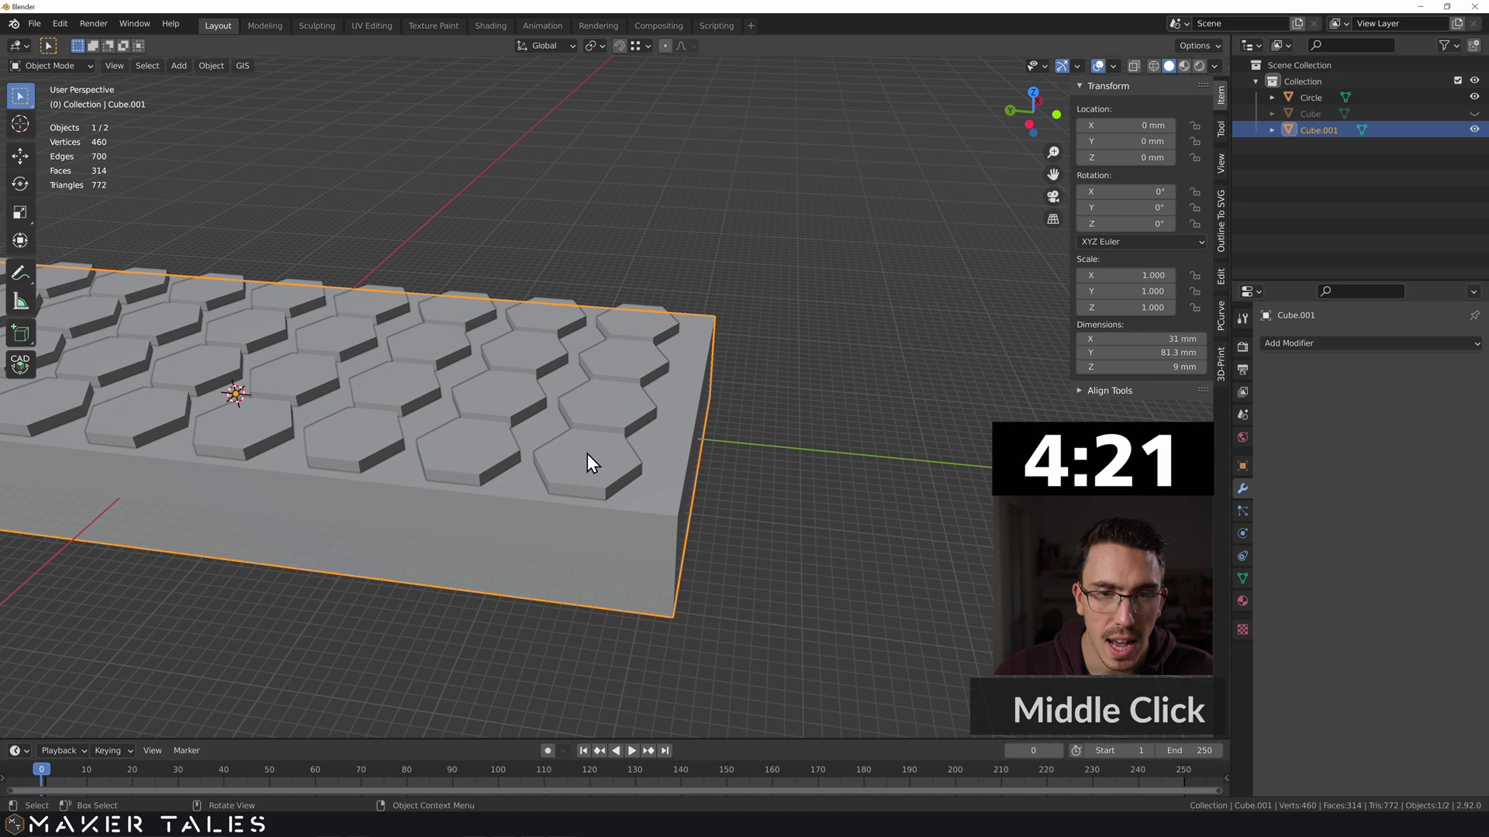
click(597, 472)
shift+click(649, 534)
key(ctrl+KP_Subtract)
click(768, 466)
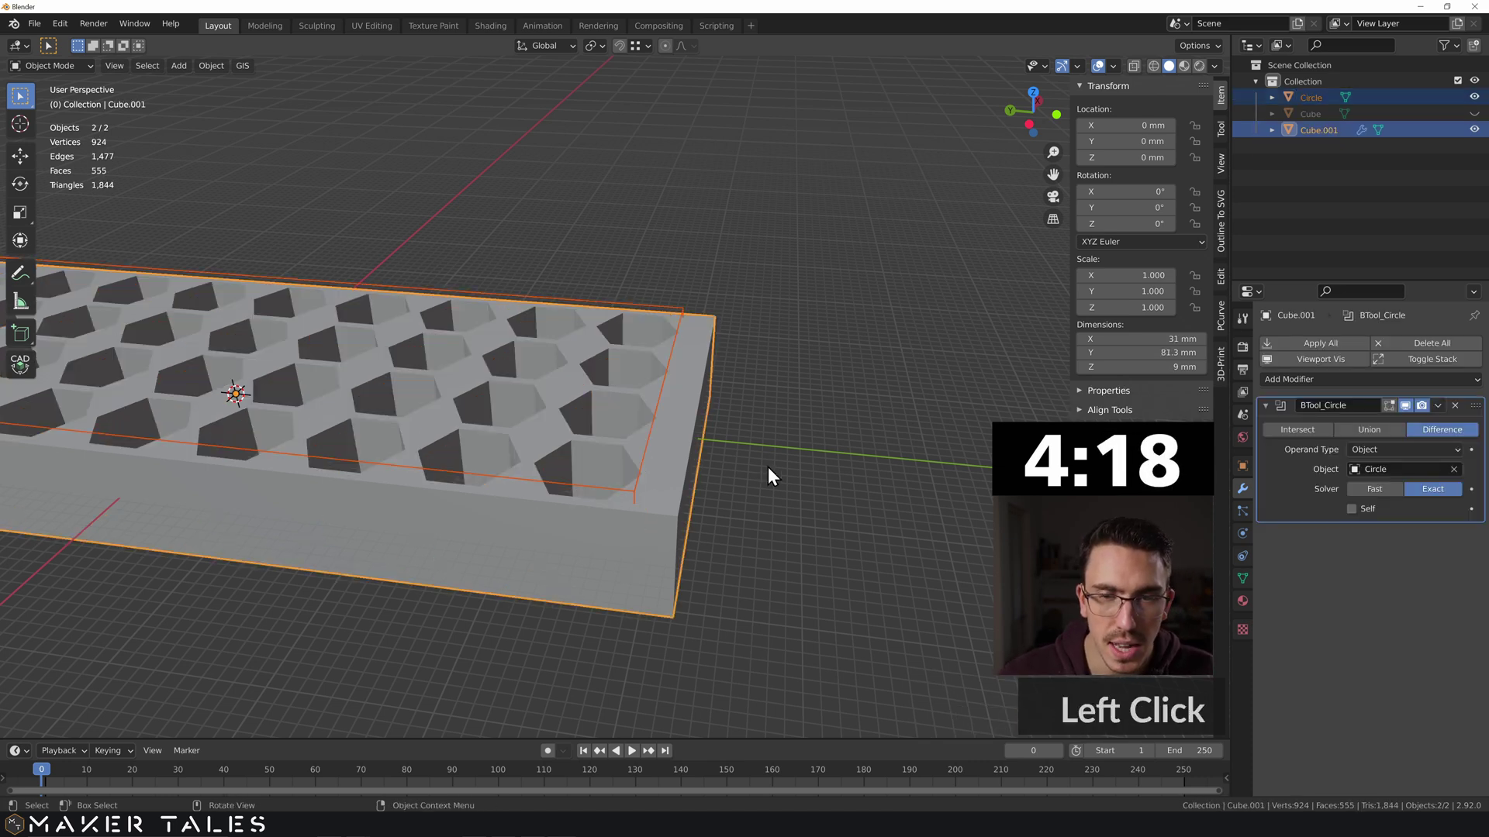
Step: Extrude the narrow outer top strip at the block's negative-Y end upward by 21 mm to form an upright wall
click(677, 460)
middle_drag(715, 481, 677, 447)
key(Tab)
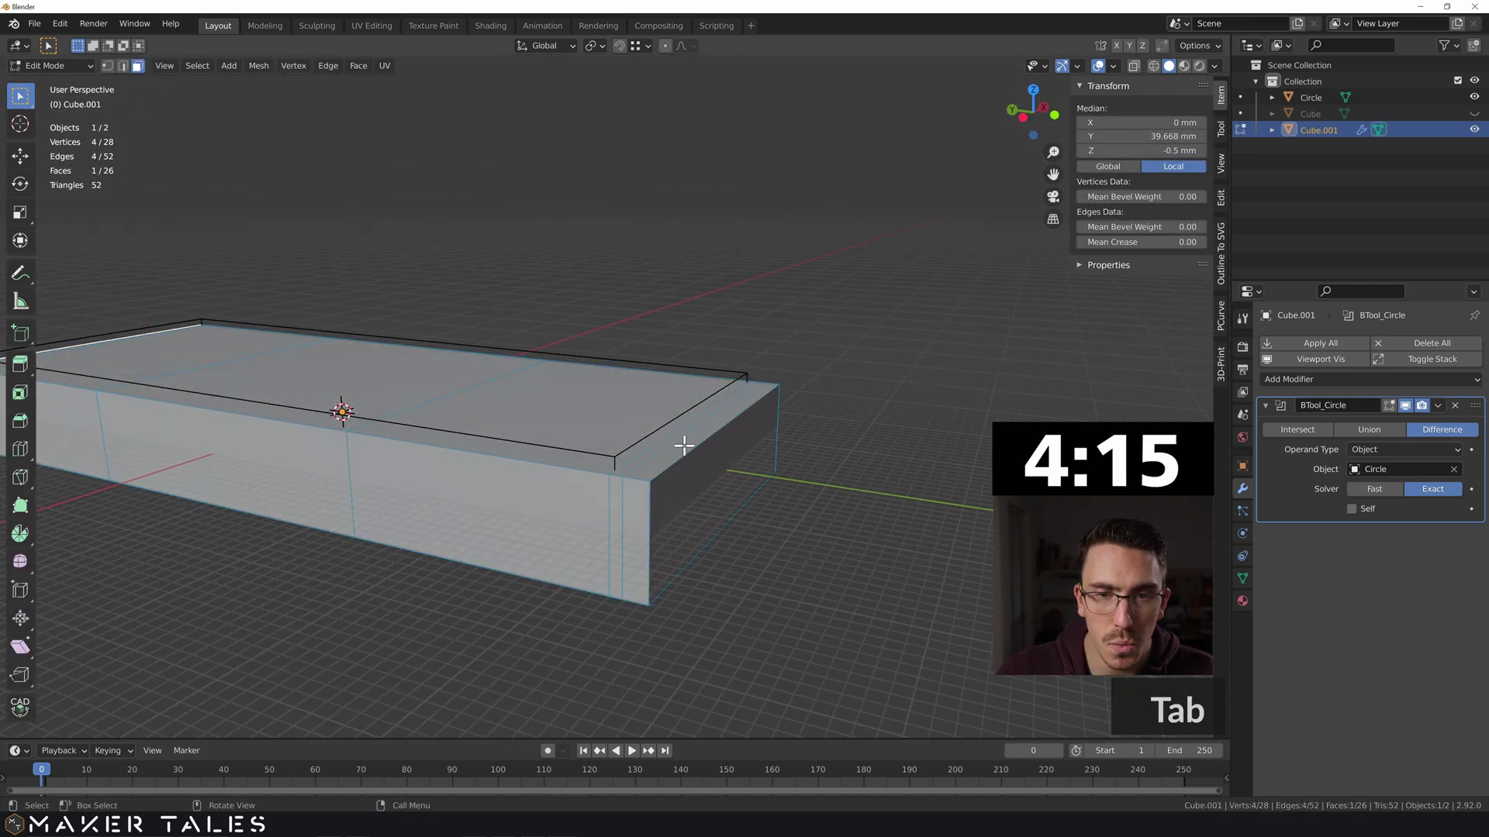
click(684, 456)
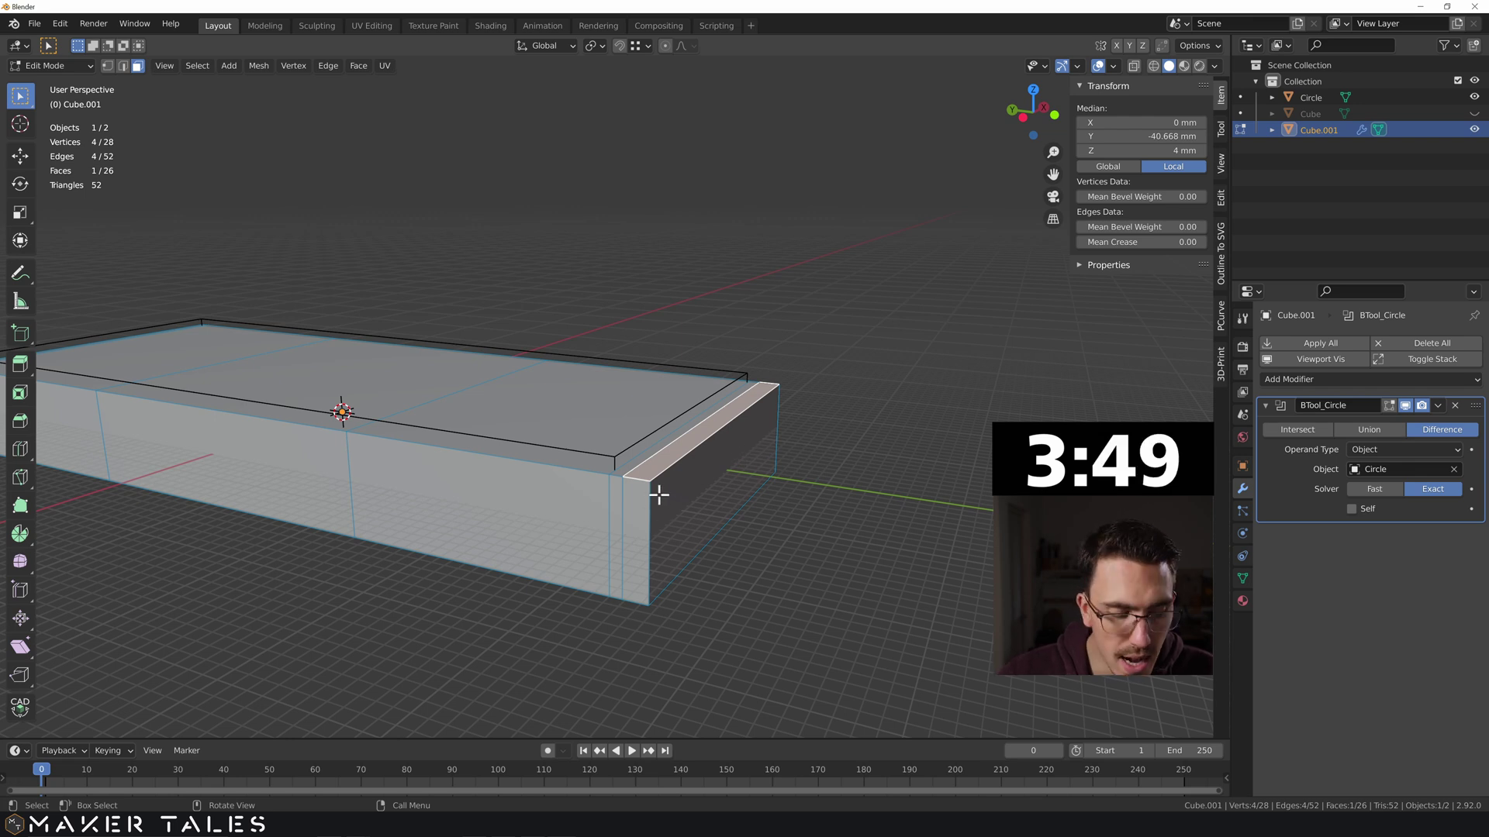
key(e)
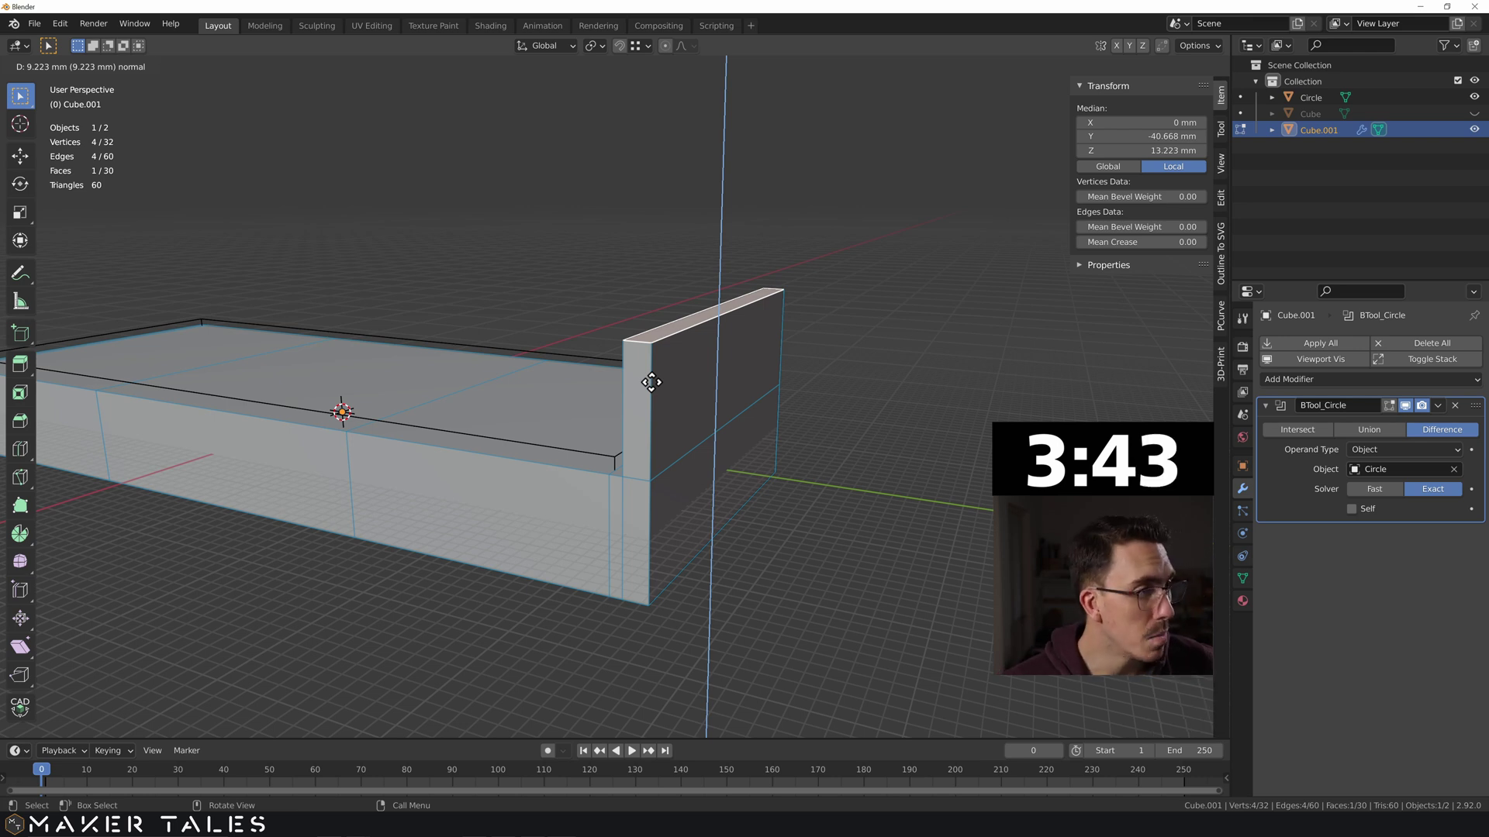
text(21)
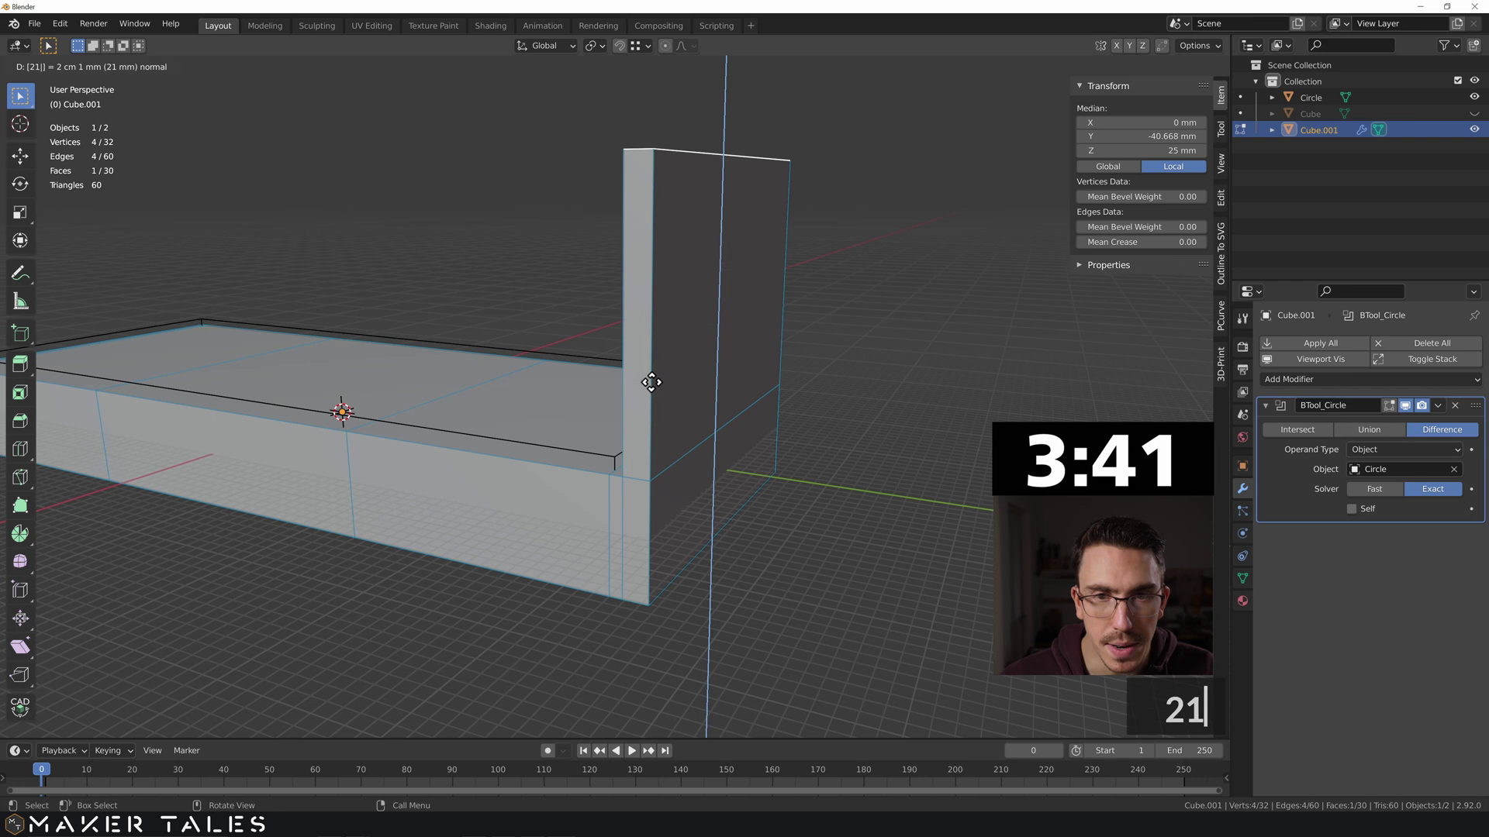
key(Return)
middle_drag(714, 309, 670, 308)
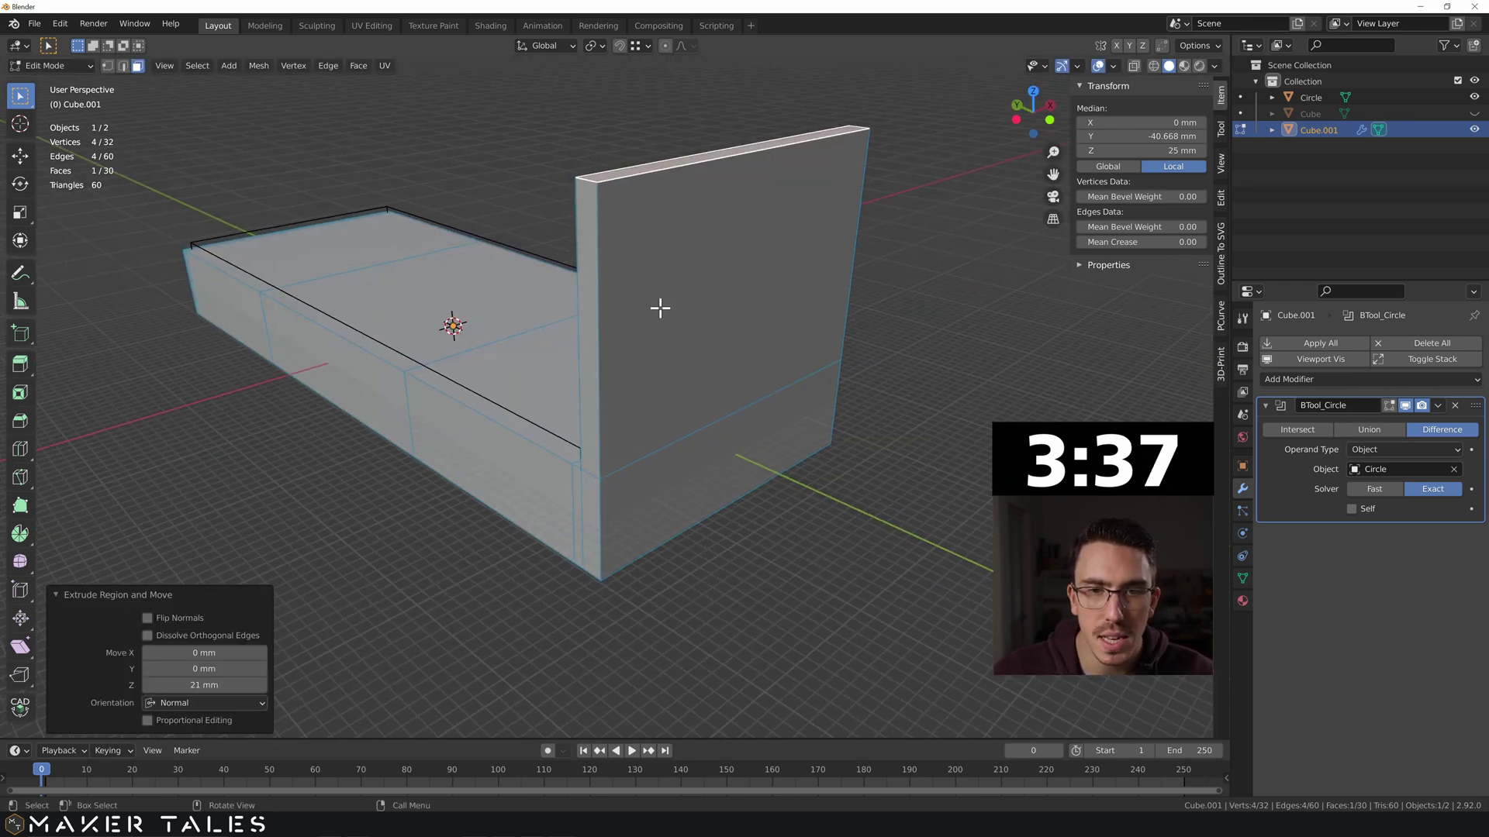
key(Tab)
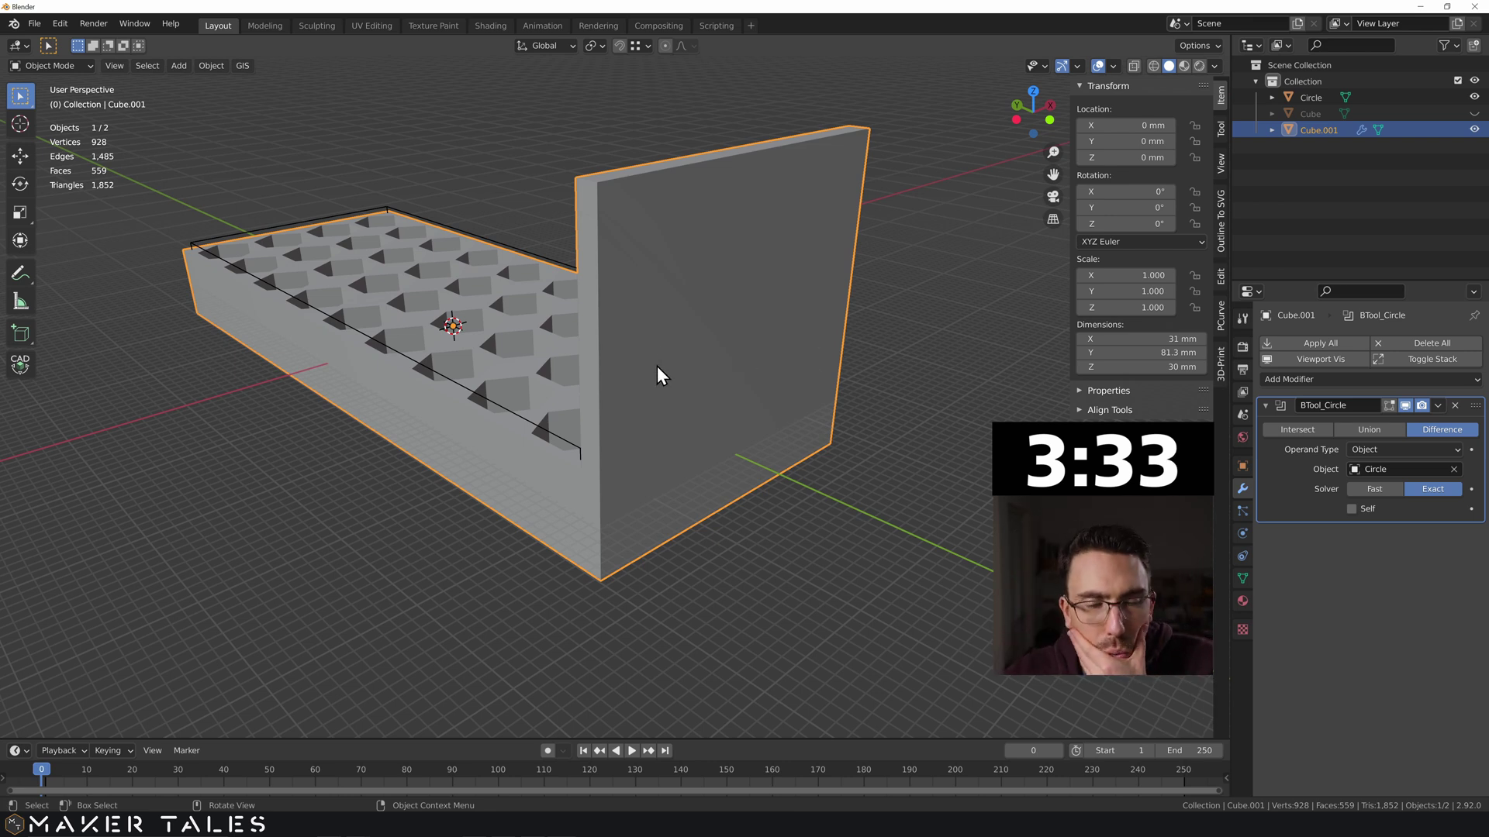
click(680, 304)
key(Tab)
key(Tab)
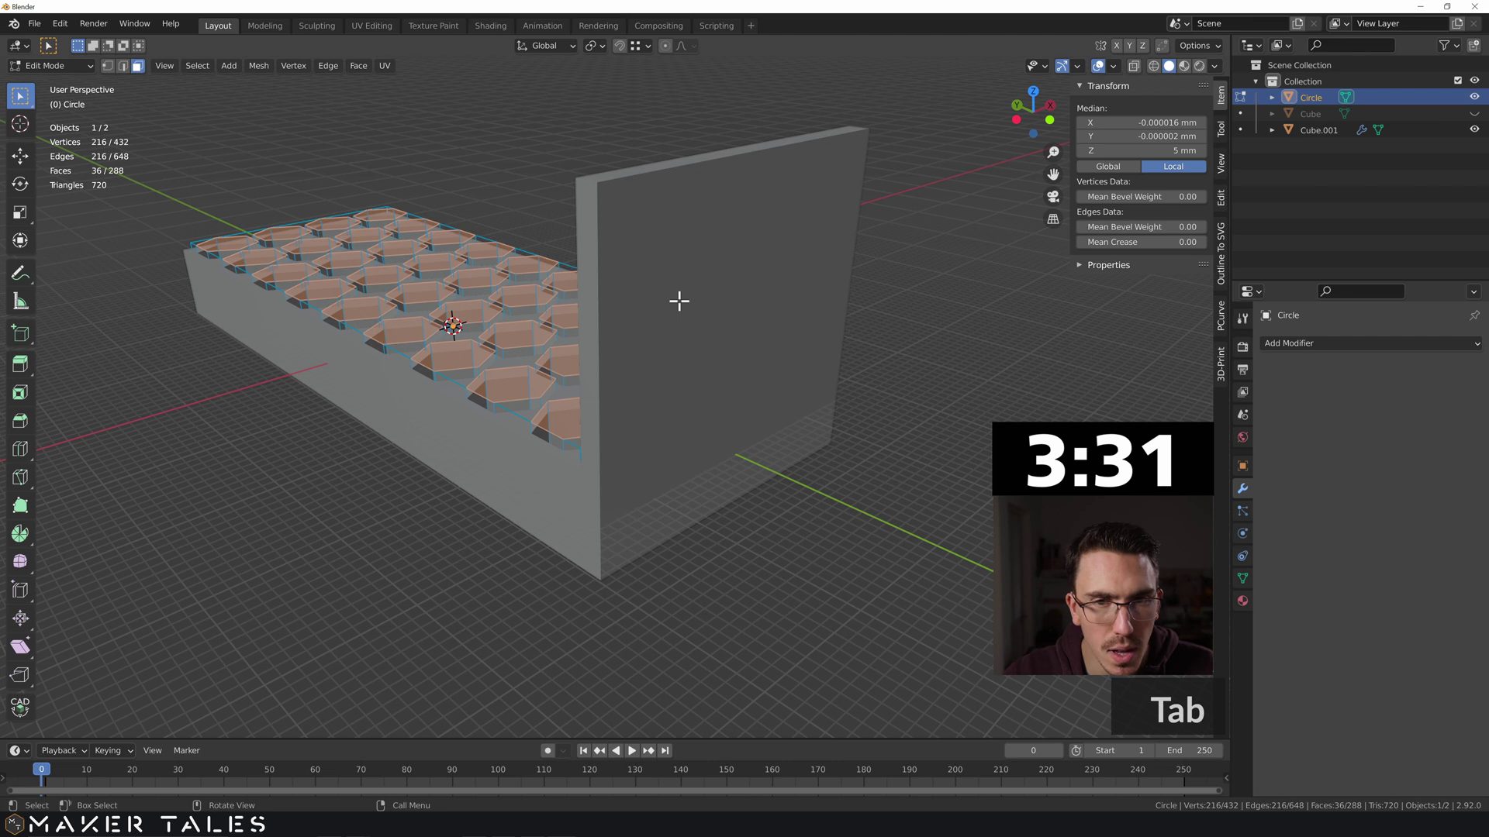
Step: Bevel the two short top corner edges of the upright wall with a width of 10 mm
click(580, 186)
key(Tab)
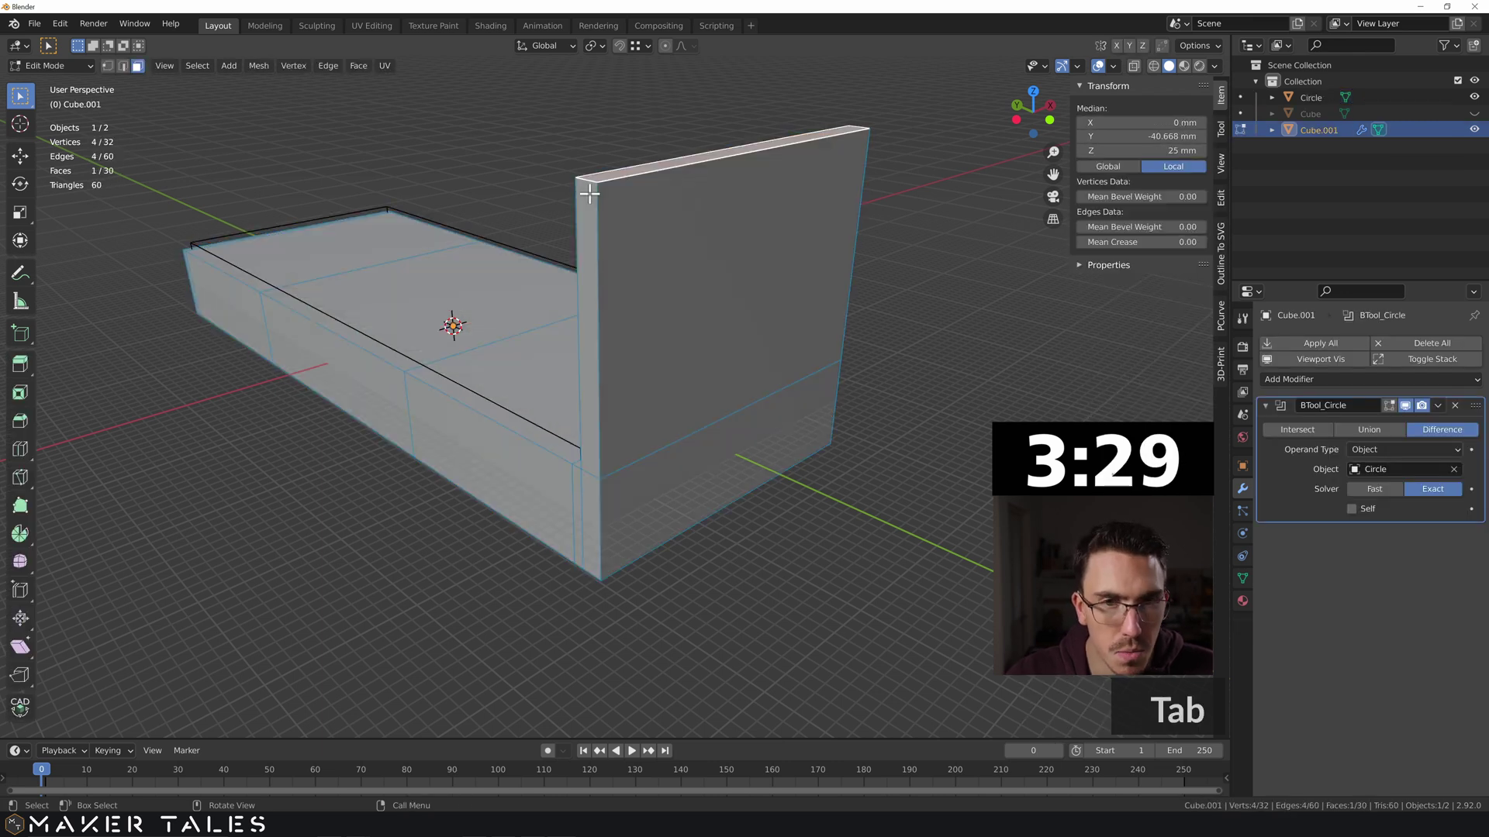
key(2)
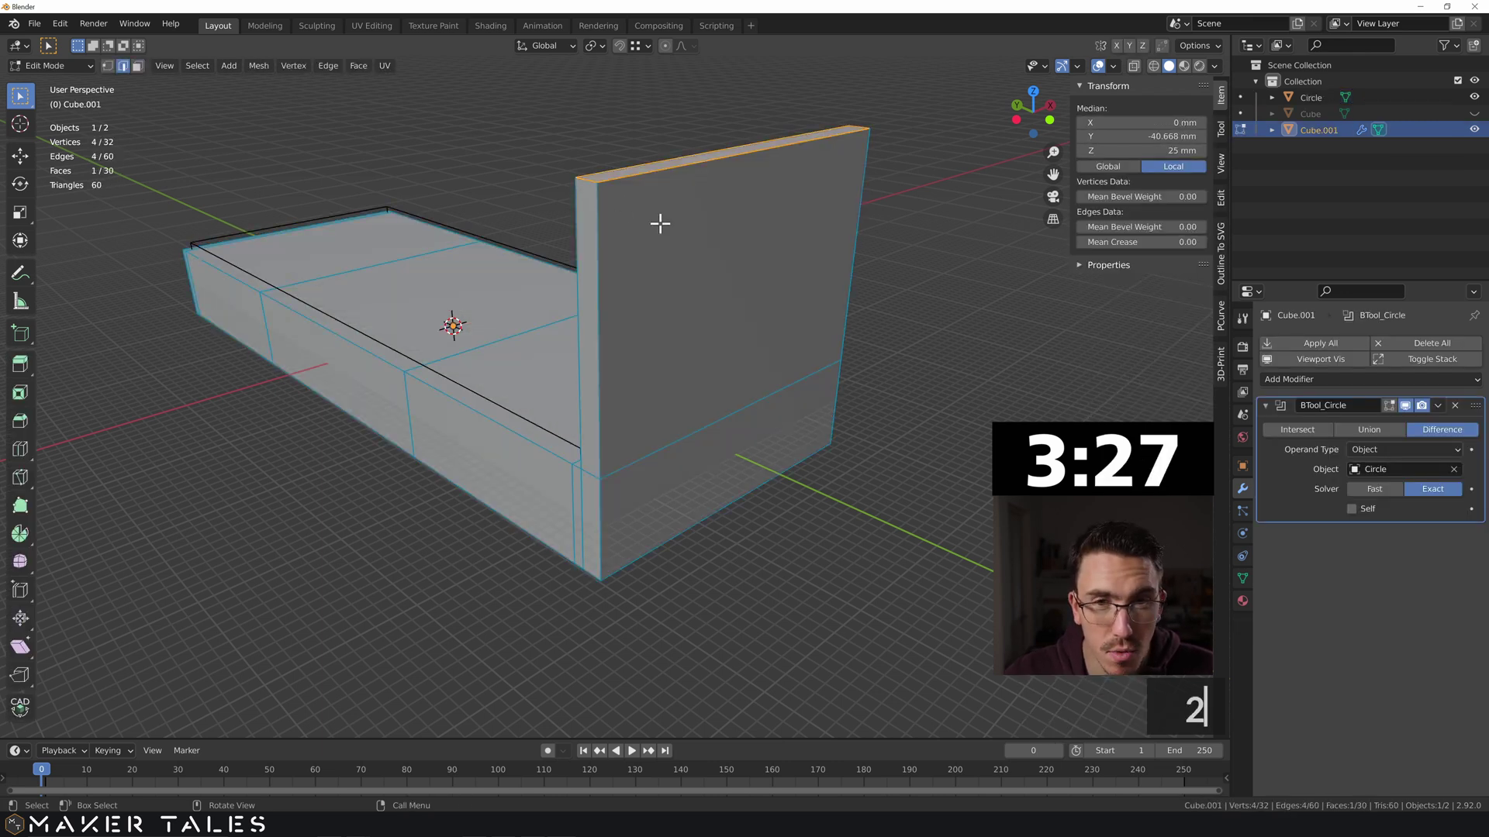
click(589, 180)
shift+click(862, 126)
key(ctrl+b)
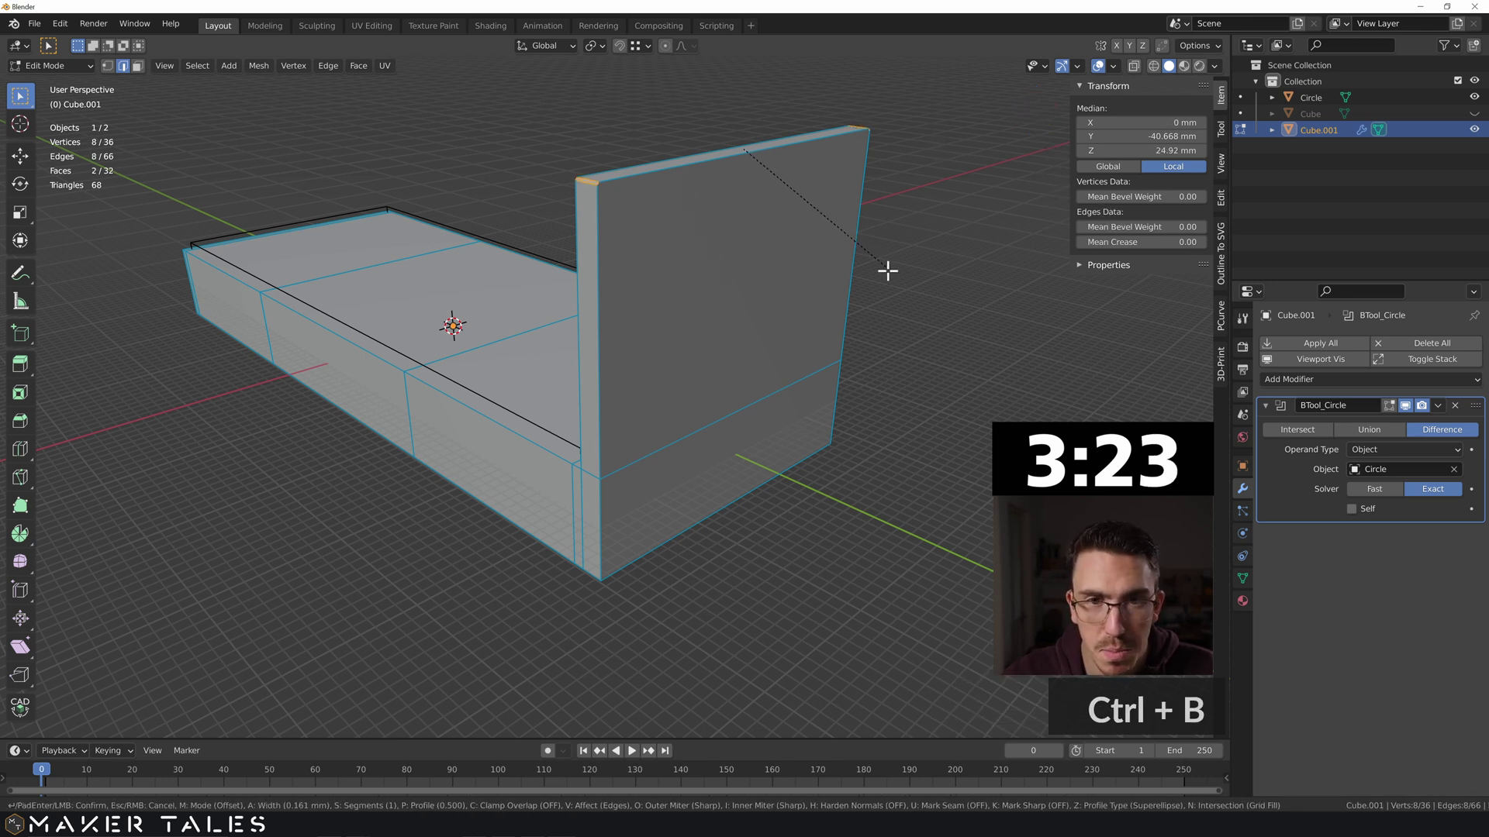
click(868, 267)
drag(232, 479, 310, 479)
double_click(196, 478)
text(10)
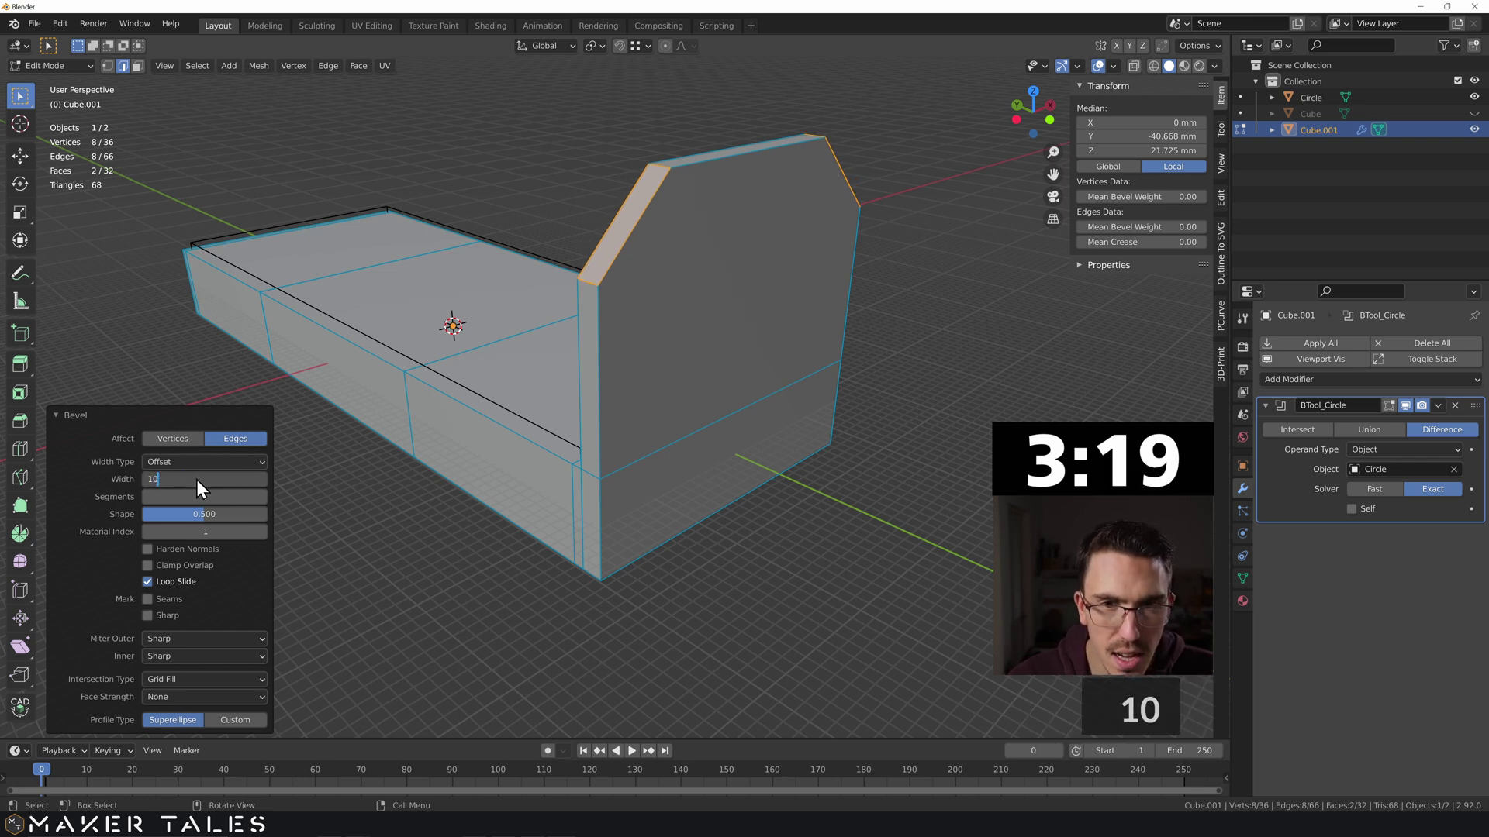
key(Return)
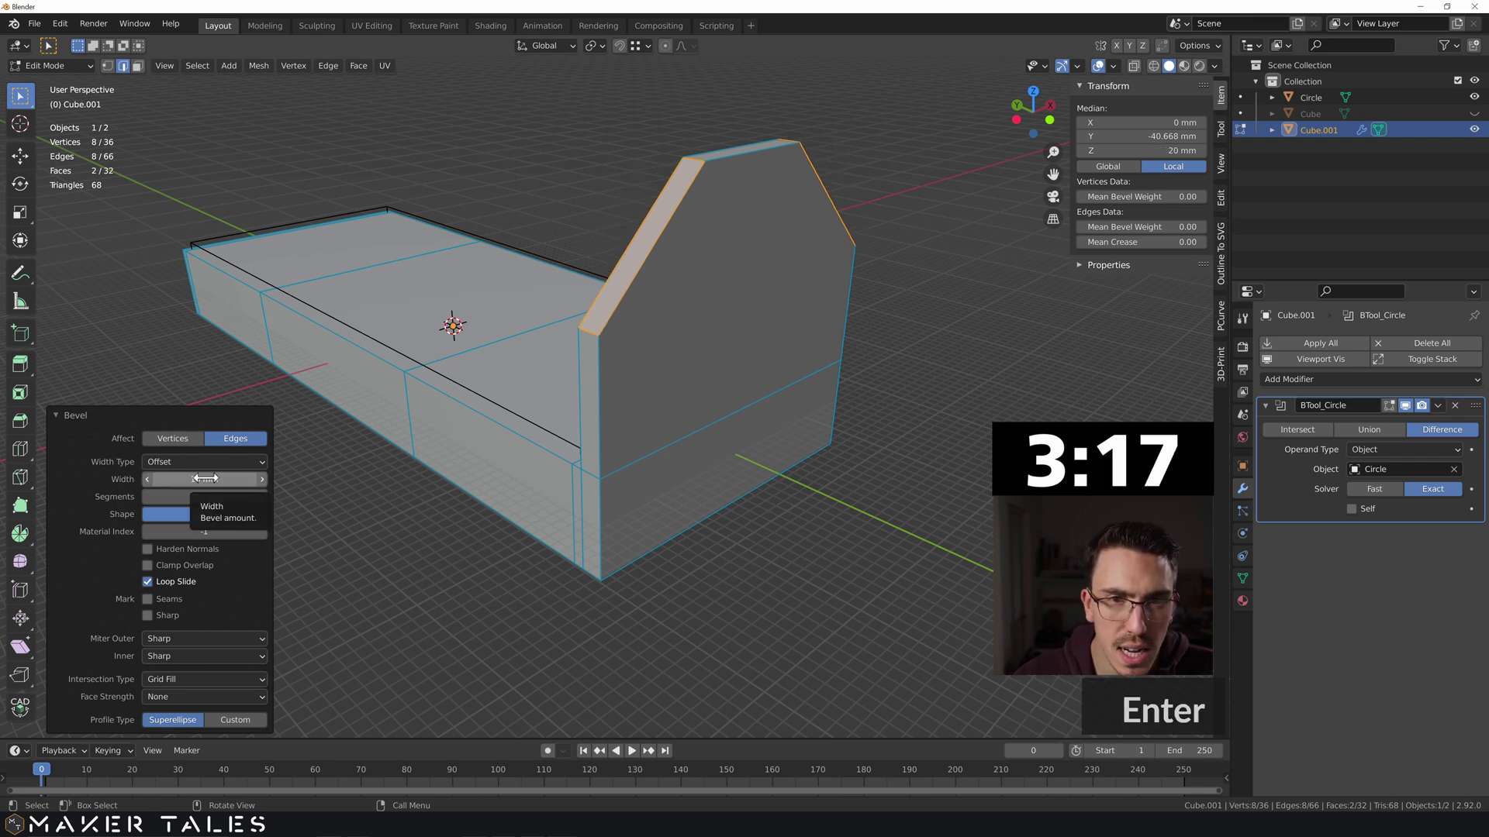
Step: Set the corner bevel to a width of 5 mm with 50 segments to round the wall's top corners
click(207, 478)
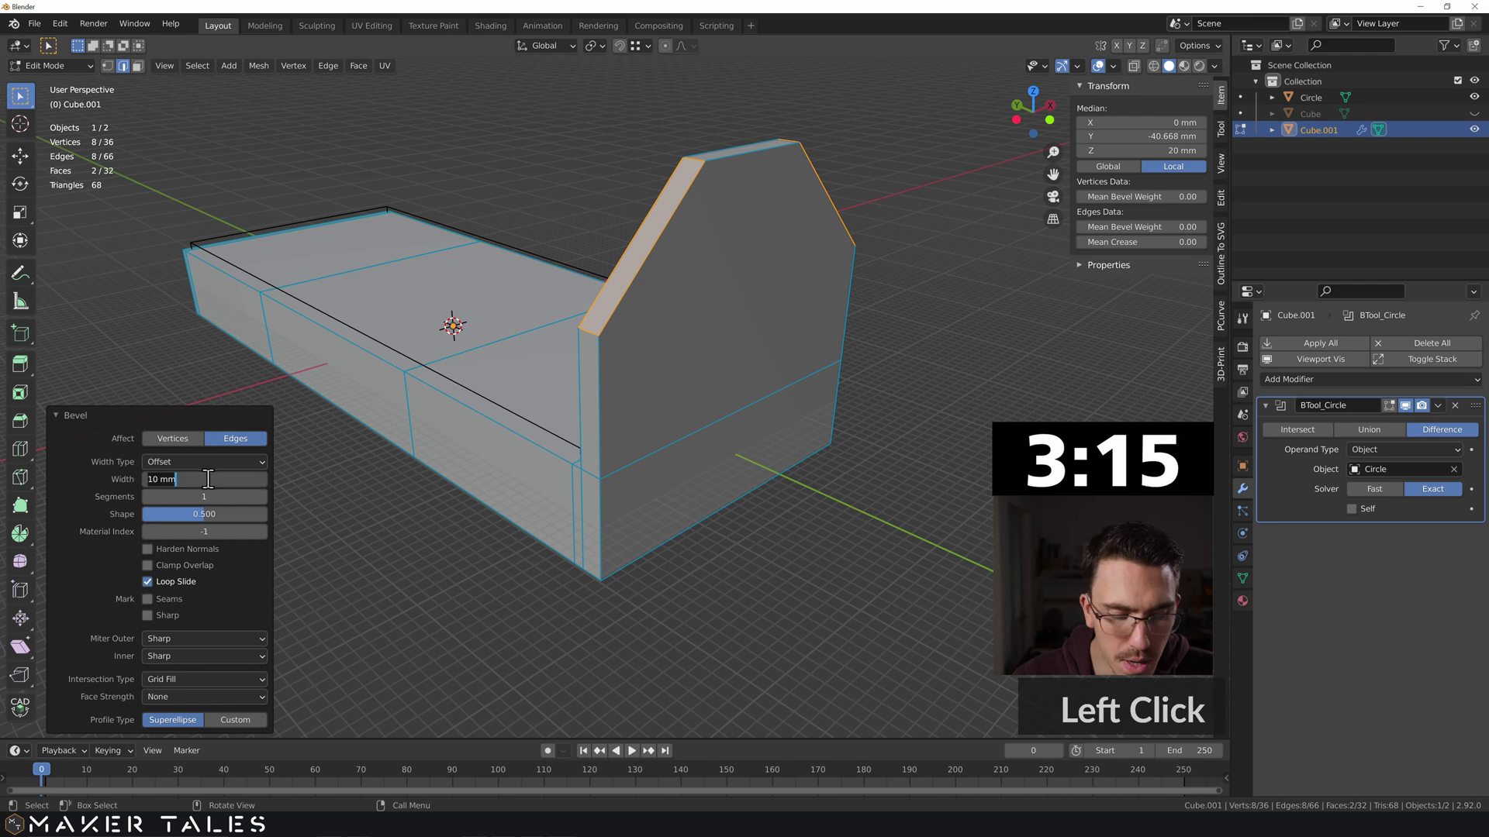
text(5)
key(Return)
click(201, 497)
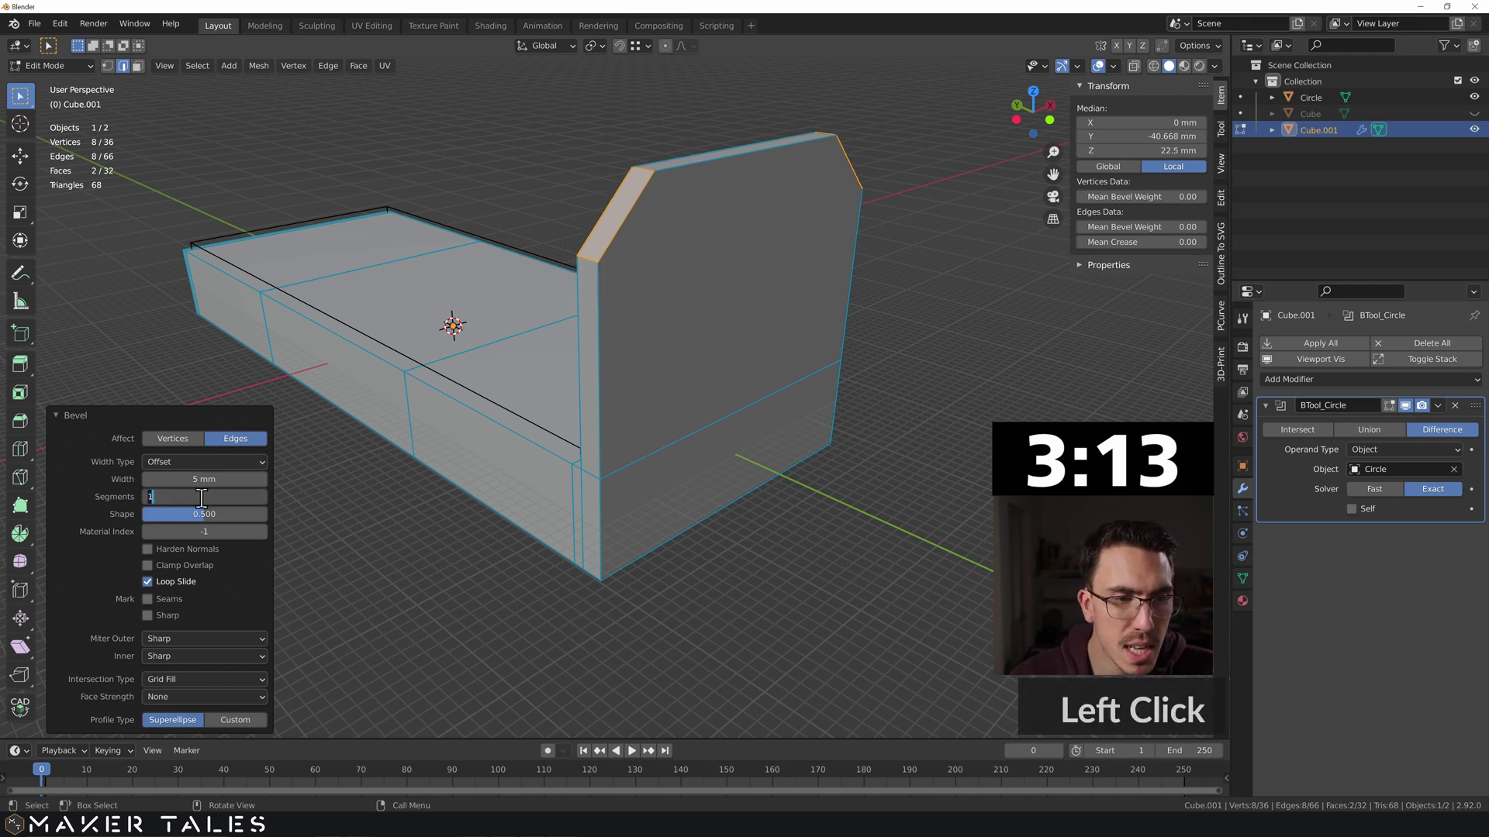
text(50)
key(Return)
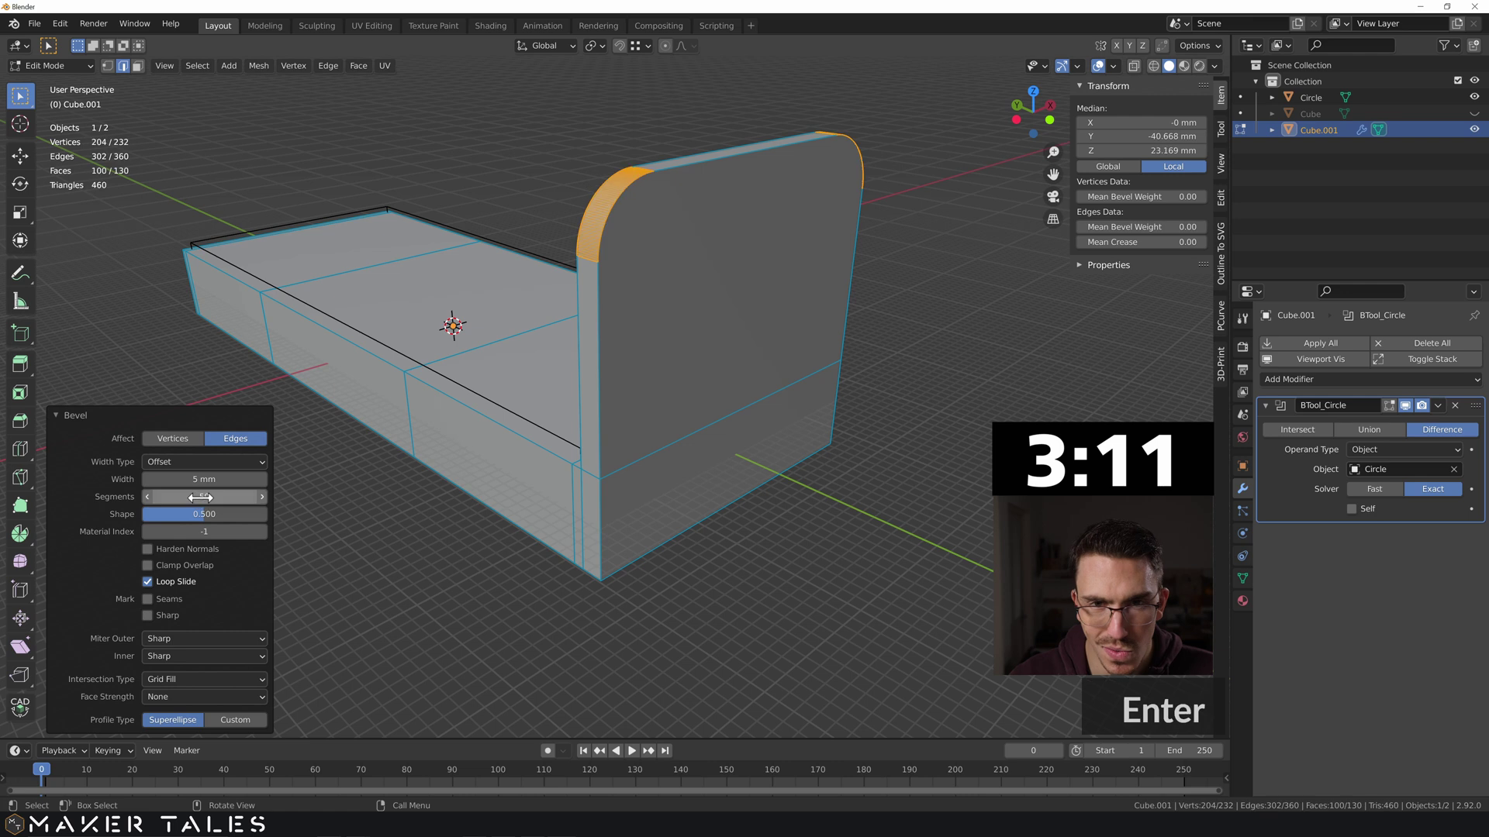
click(938, 346)
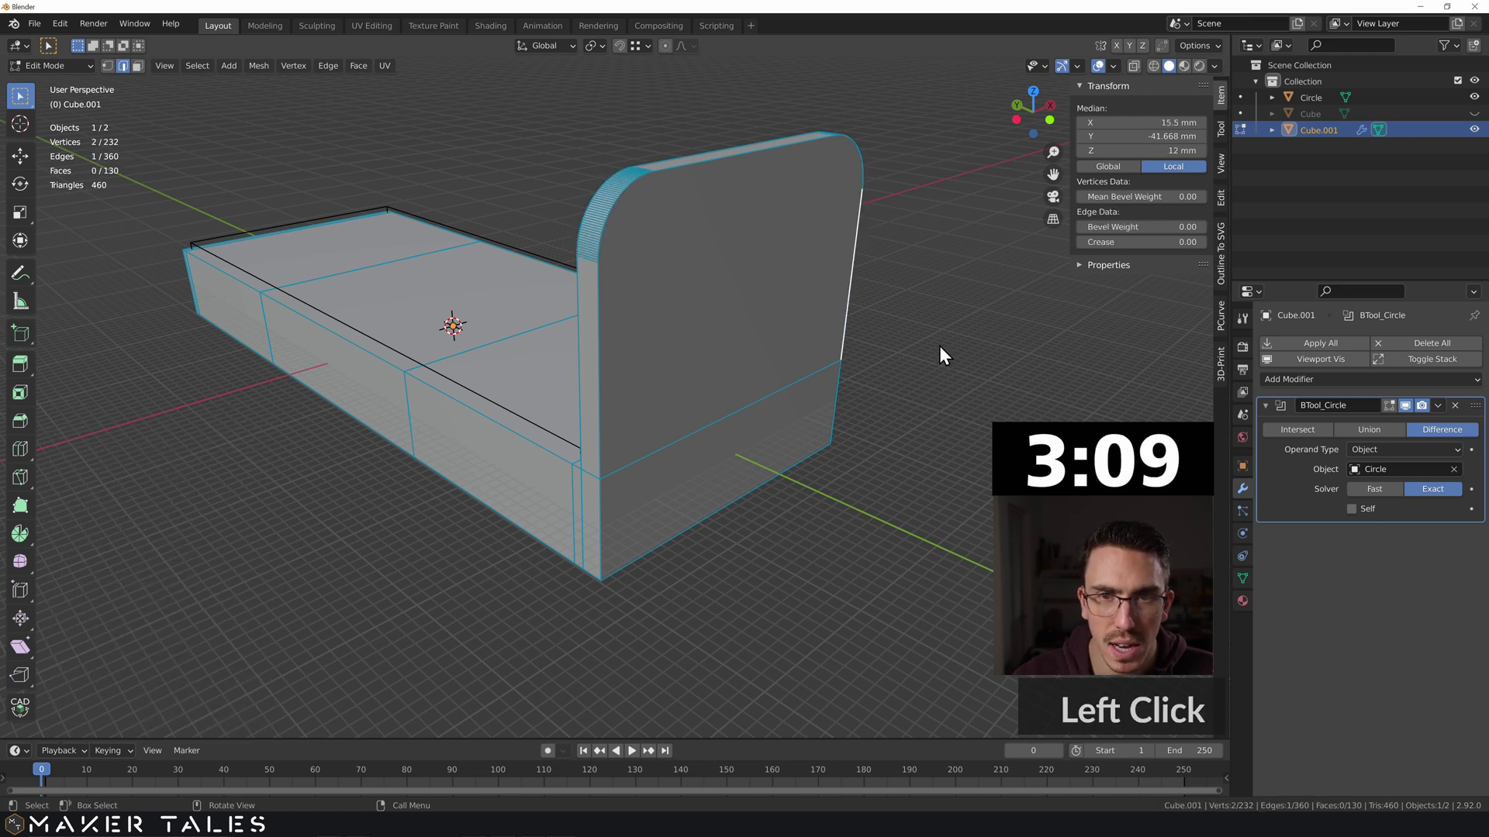
key(Tab)
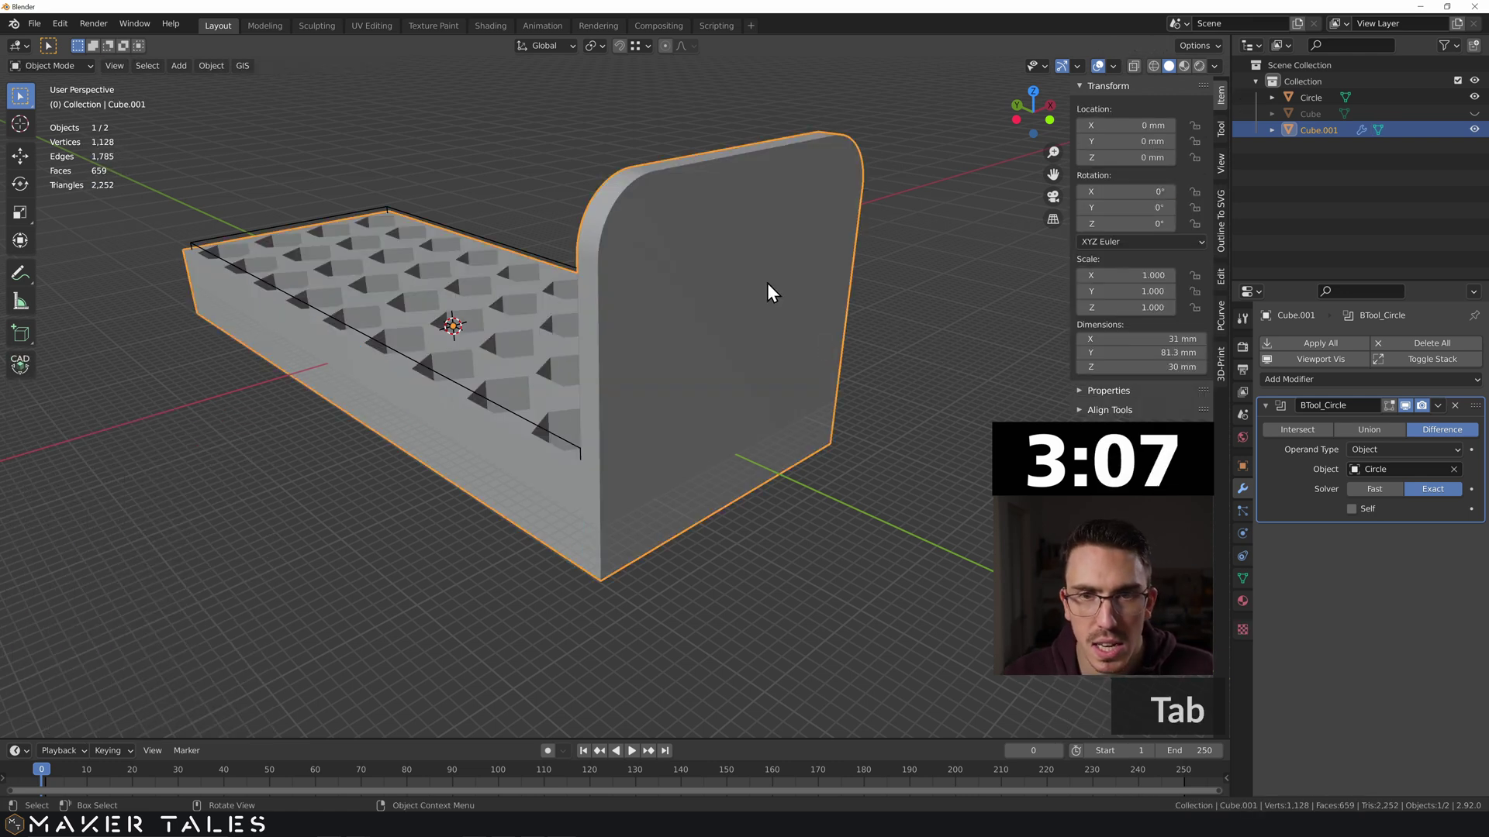
Step: Reveal the hidden dissolved block and delete it
key(Tab)
key(Tab)
click(919, 341)
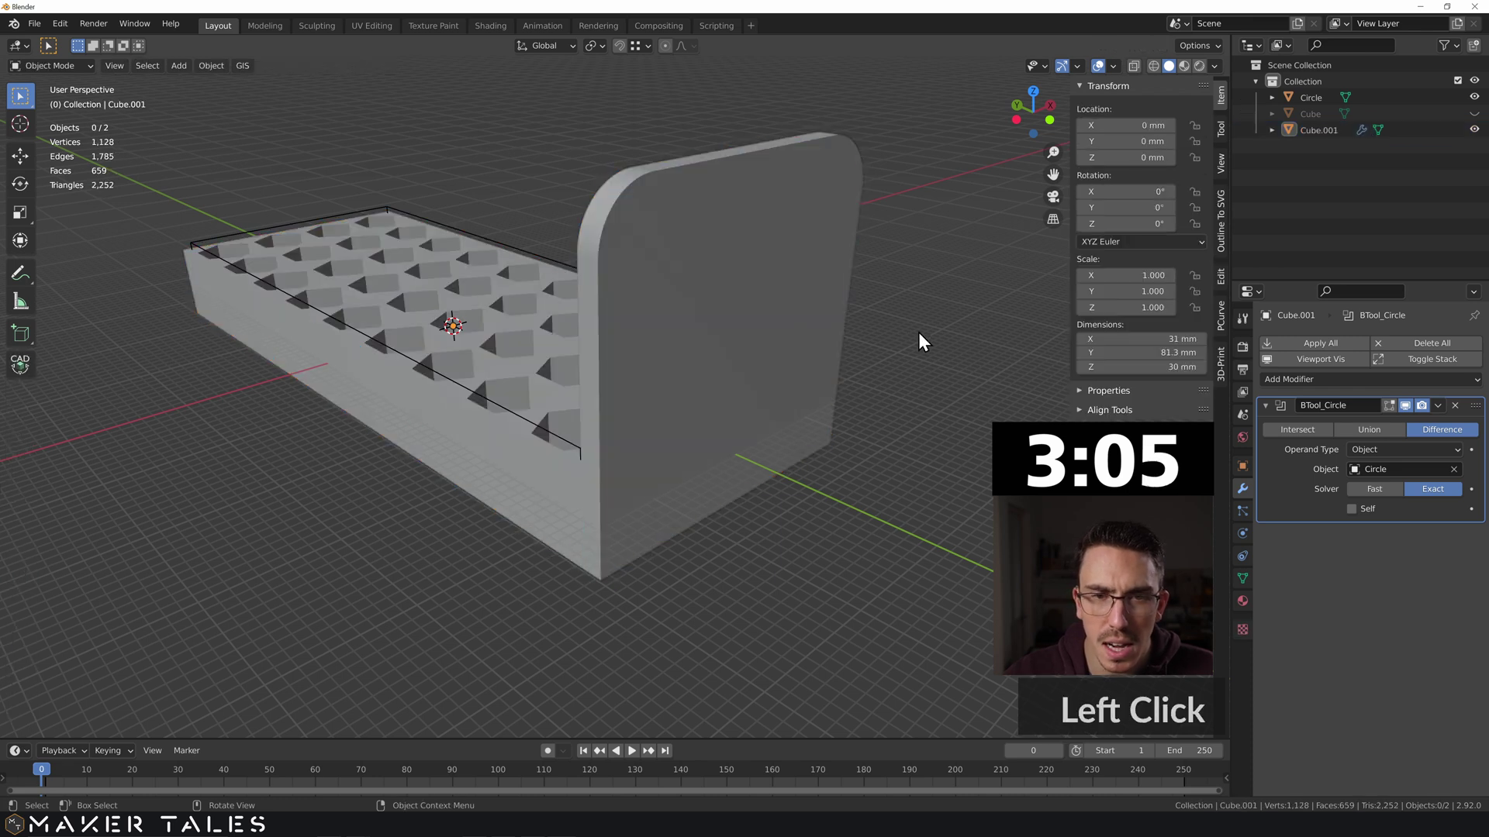
key(alt+h)
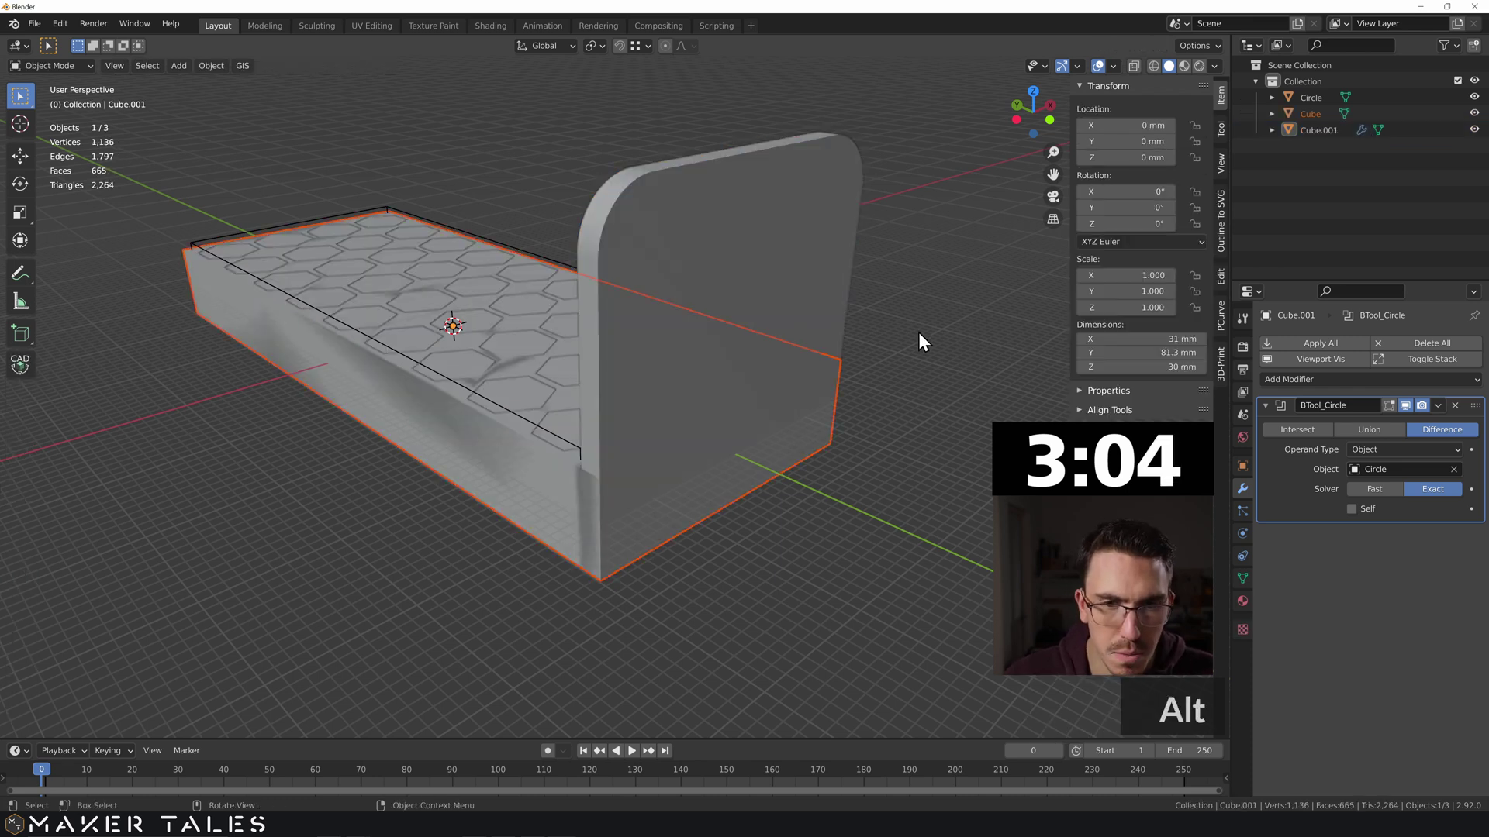
click(682, 594)
click(556, 474)
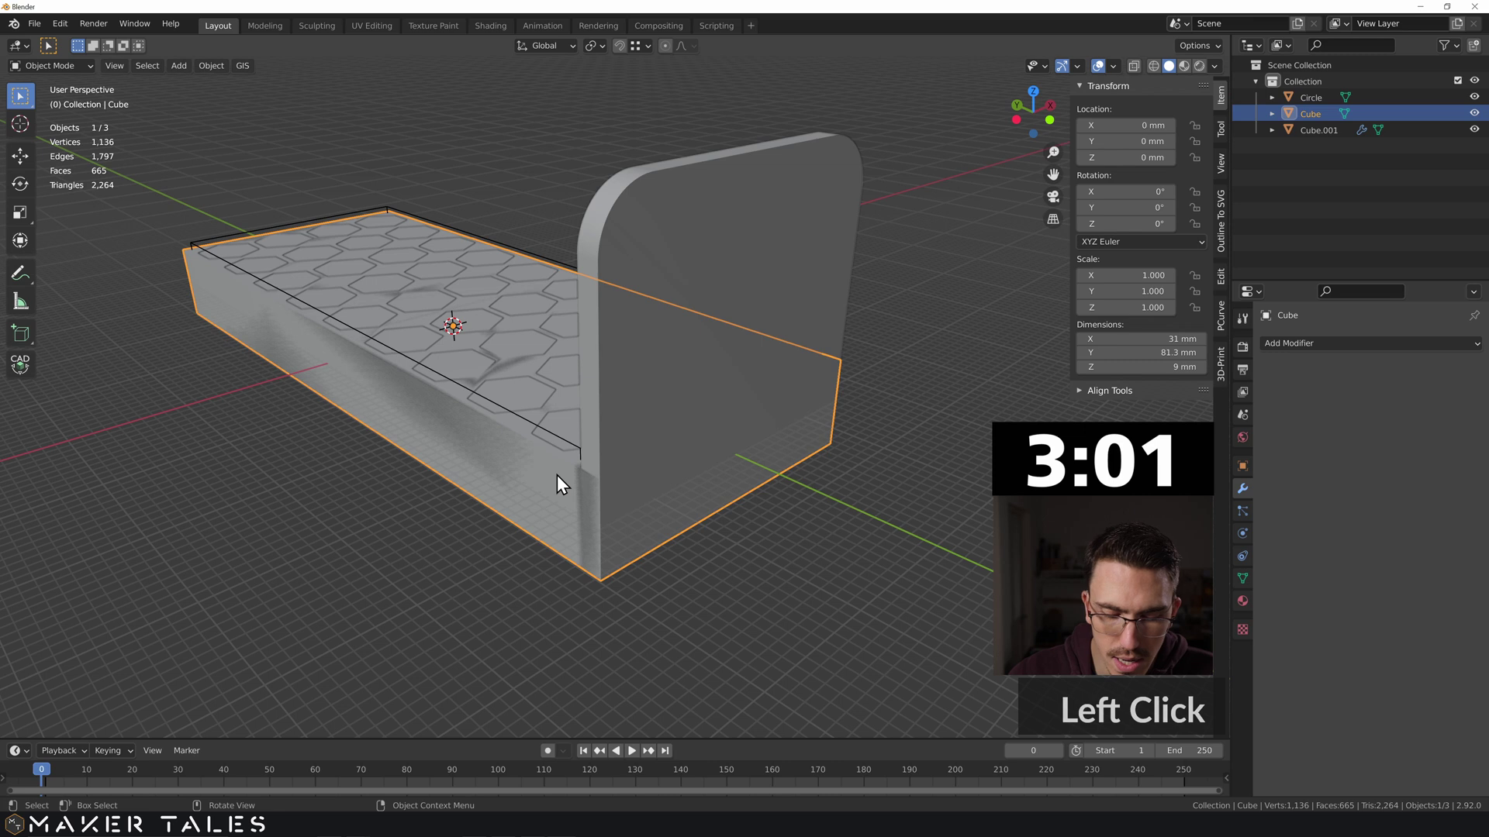
key(Delete)
Step: Move all vertices of the upright wall's rounded top down 2 mm along Z
middle_drag(500, 501, 509, 389)
click(614, 575)
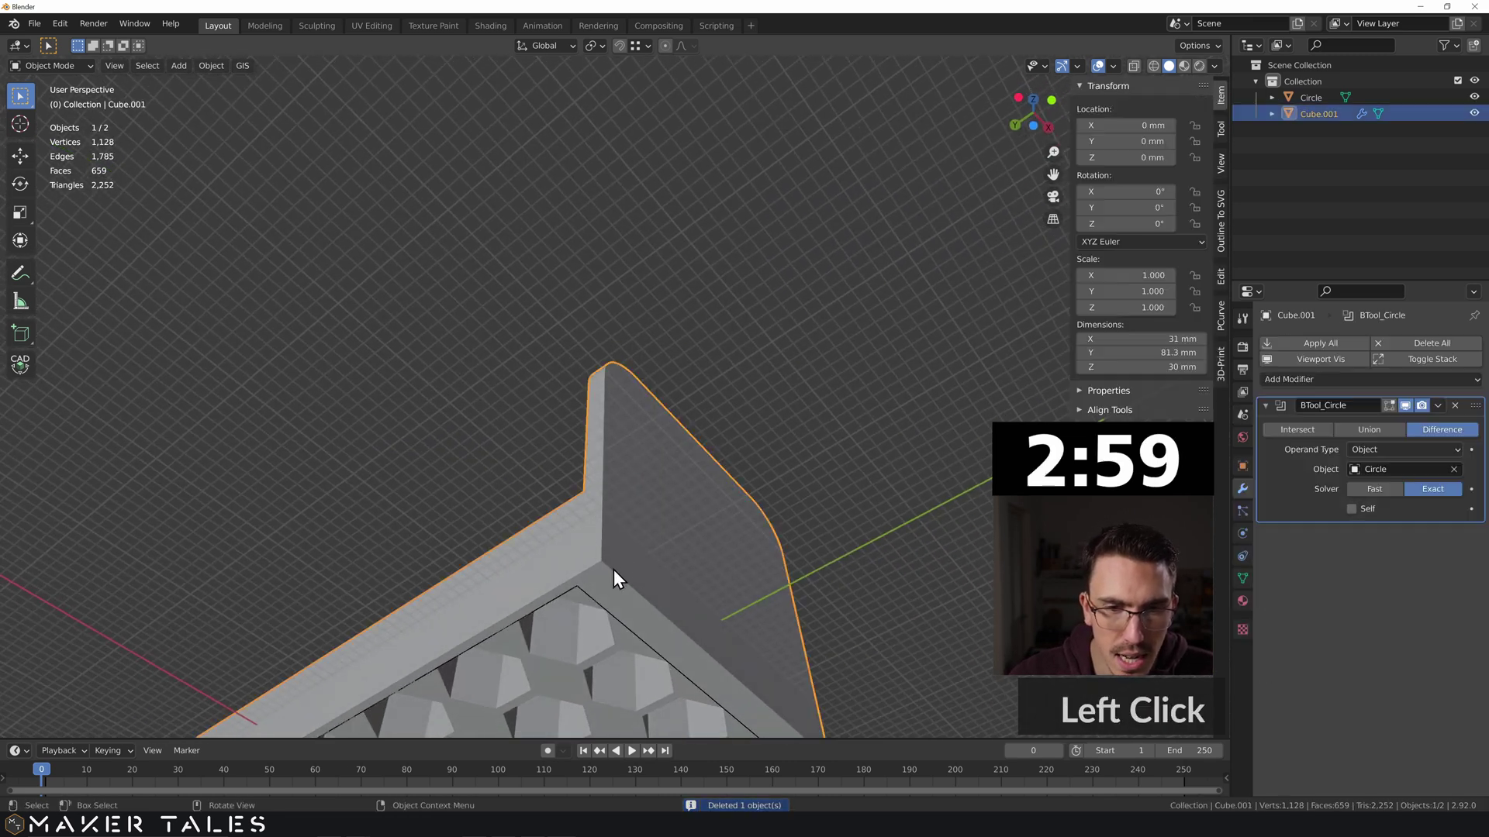
shift+middle_drag(615, 574, 659, 419)
shift+middle_drag(659, 419, 649, 630)
click(659, 266)
click(668, 384)
key(Tab)
mouse_move(651, 352)
middle_down()
mouse_move(625, 382)
mouse_move(648, 322)
middle_up()
key(1)
key(alt+z)
drag(498, 239, 934, 507)
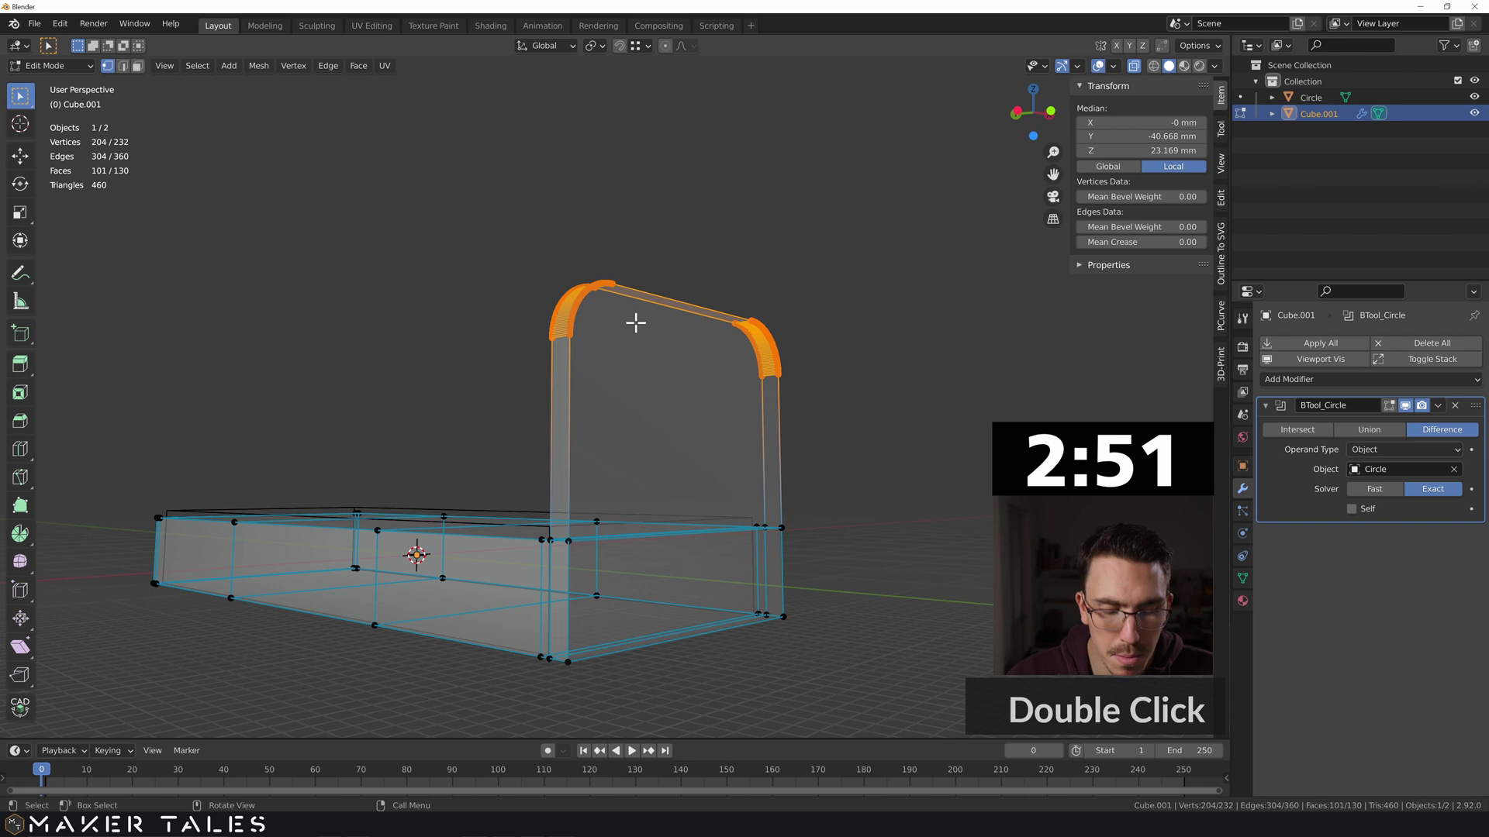
text(gz-2)
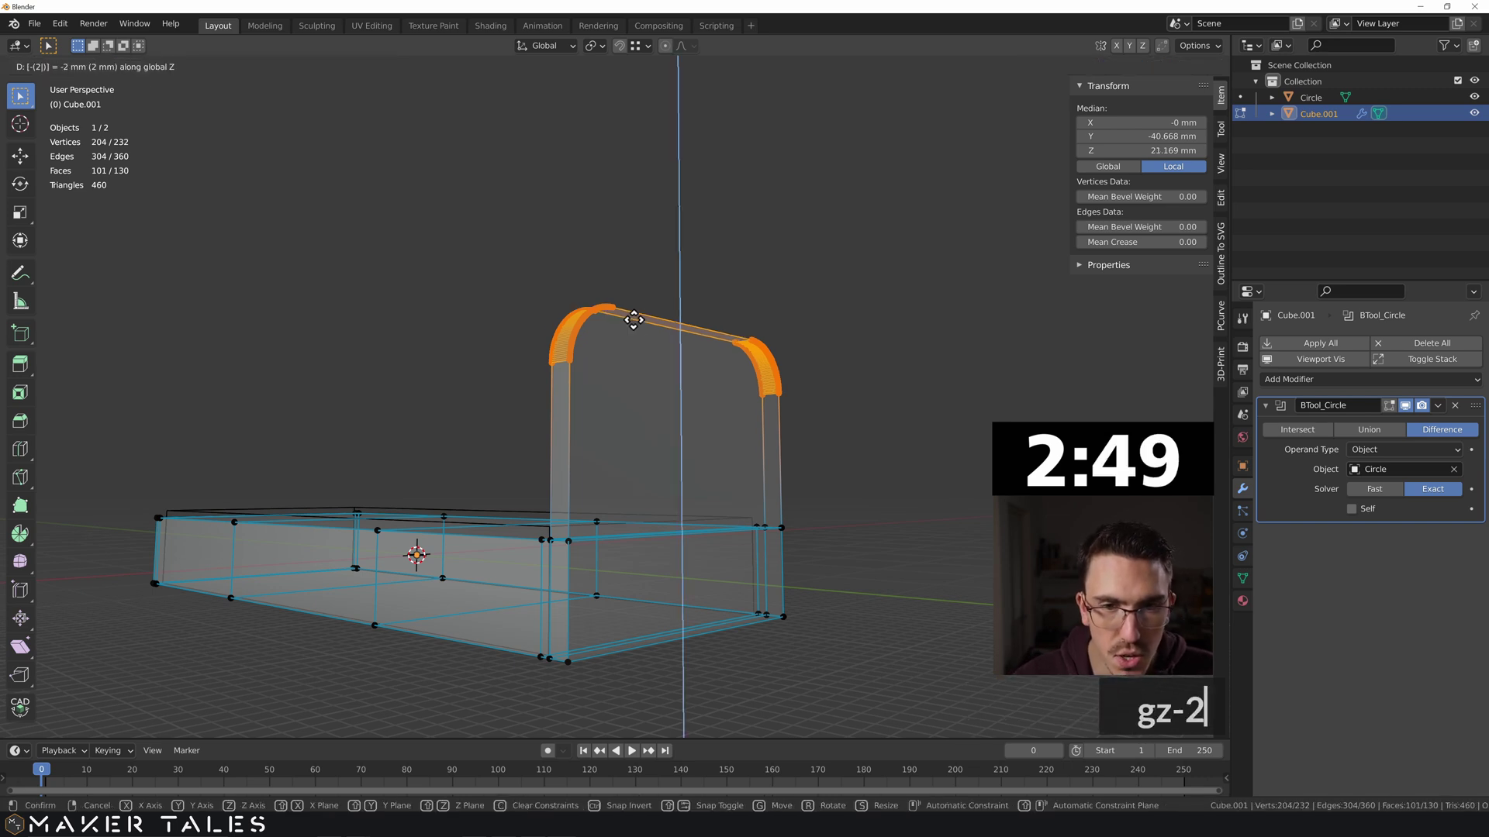
key(Return)
key(Tab)
Step: Move all the bottom faces of the box, including those under the upright wall, down 2 mm along Z
middle_drag(663, 420, 659, 496)
key(Tab)
click(639, 490)
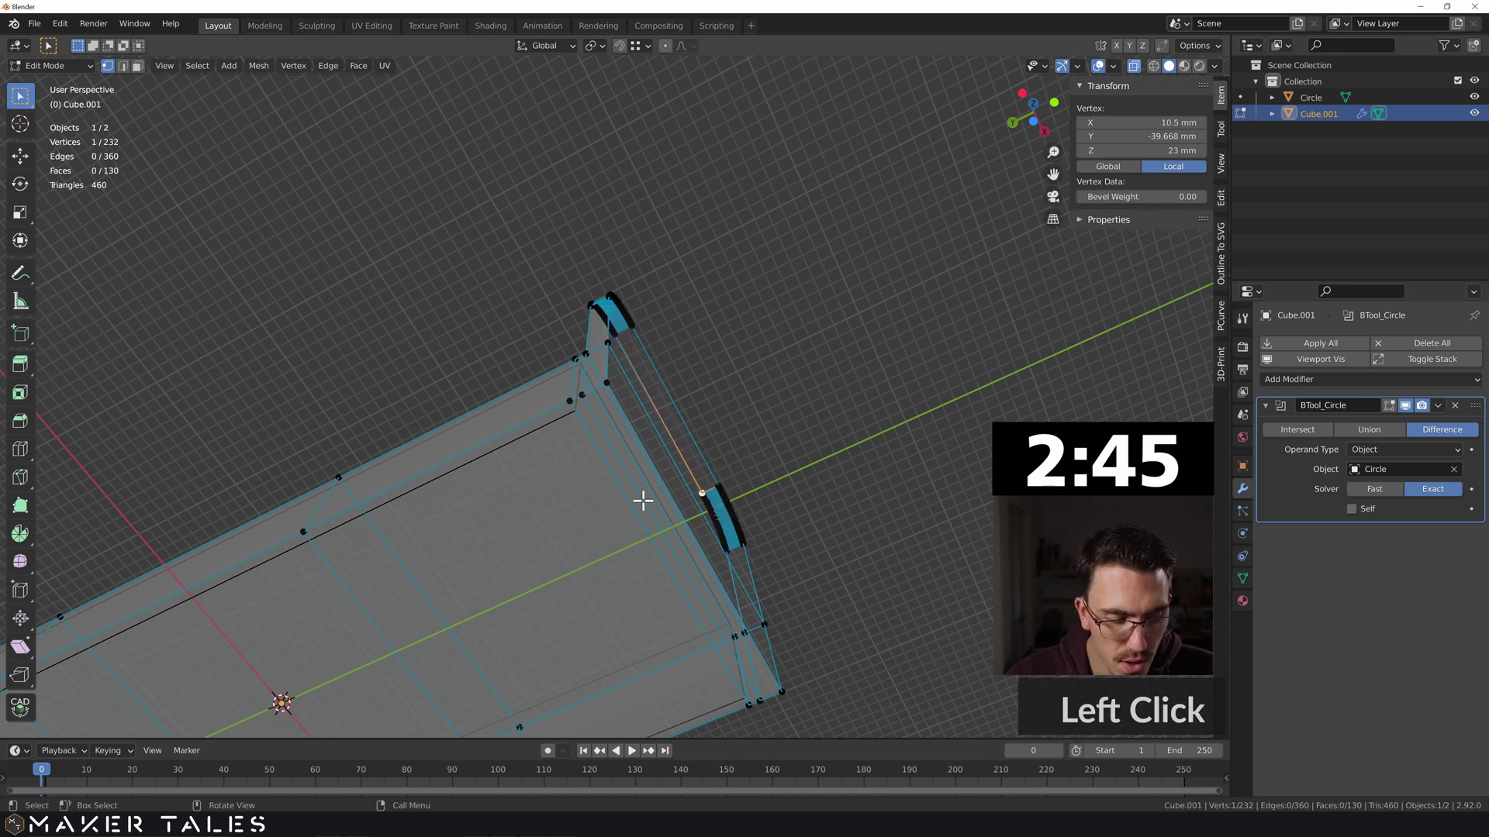
key(alt+z)
click(640, 448)
key(3)
click(632, 462)
shift+click(609, 479)
shift+click(651, 475)
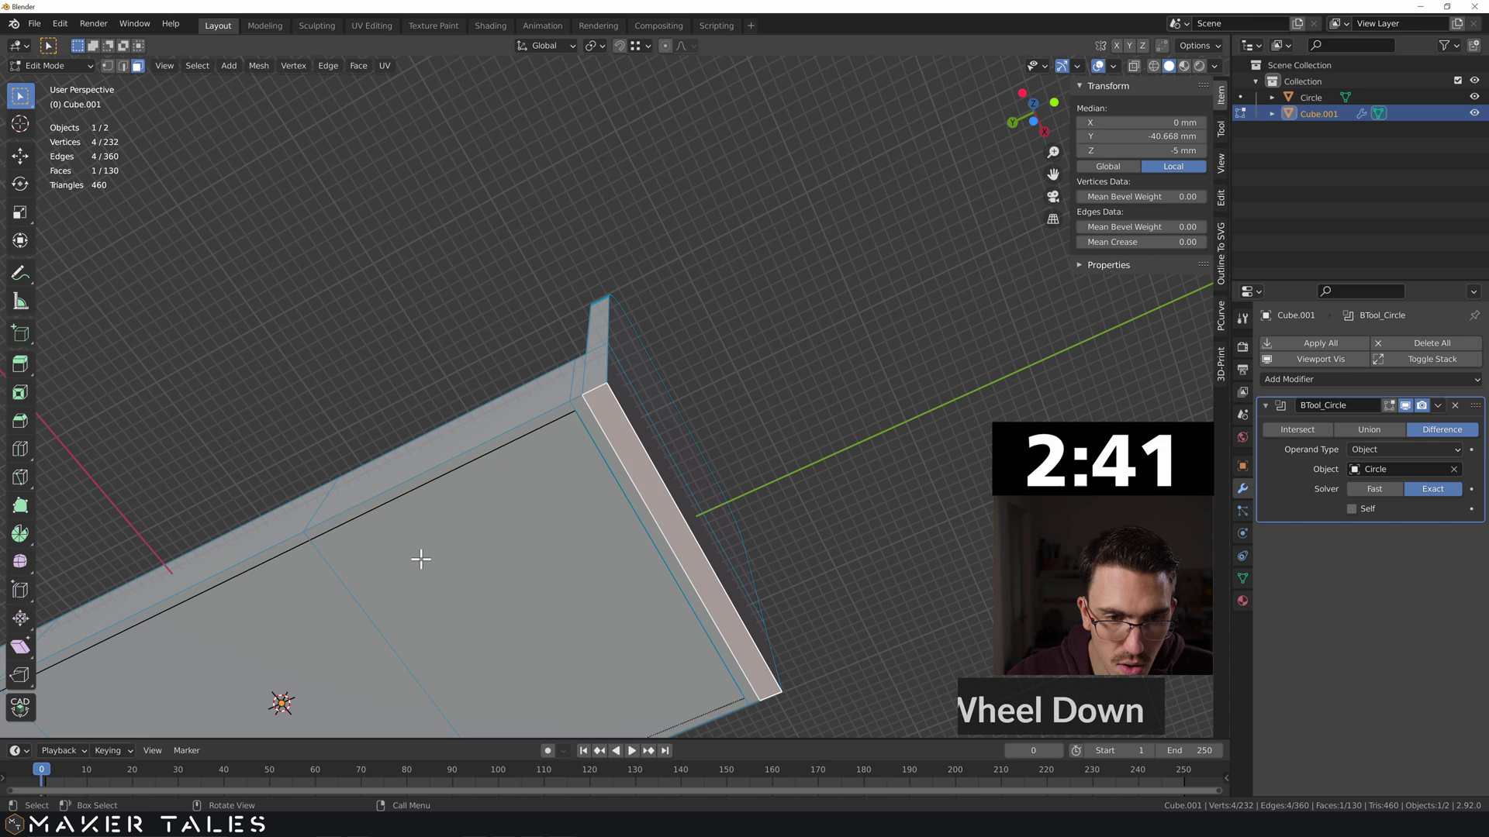
scroll(421, 558, down, 3)
ctrl+click(265, 675)
middle_drag(265, 676, 383, 624)
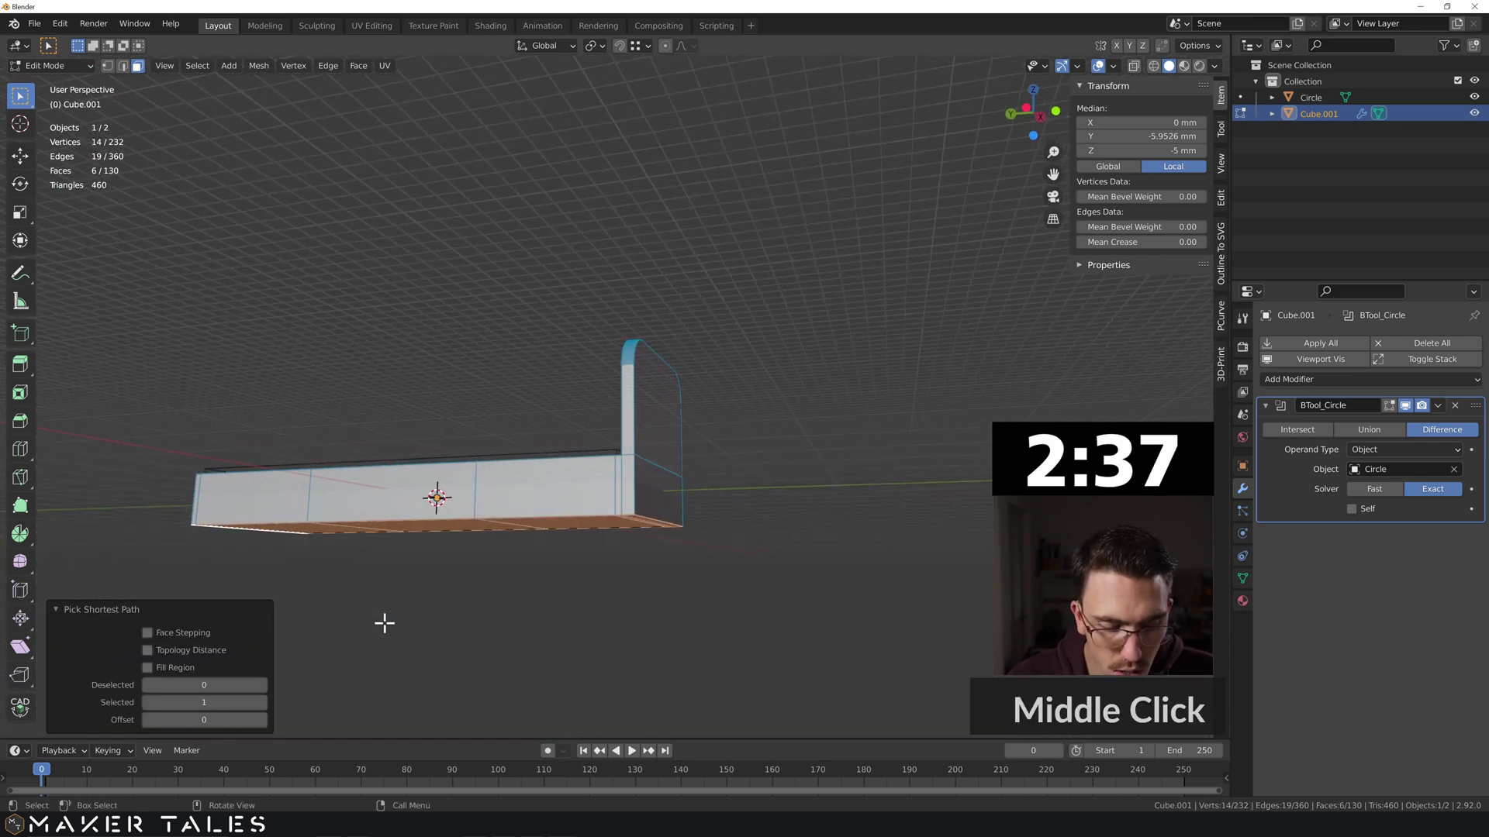
key(g)
key(z)
key(2)
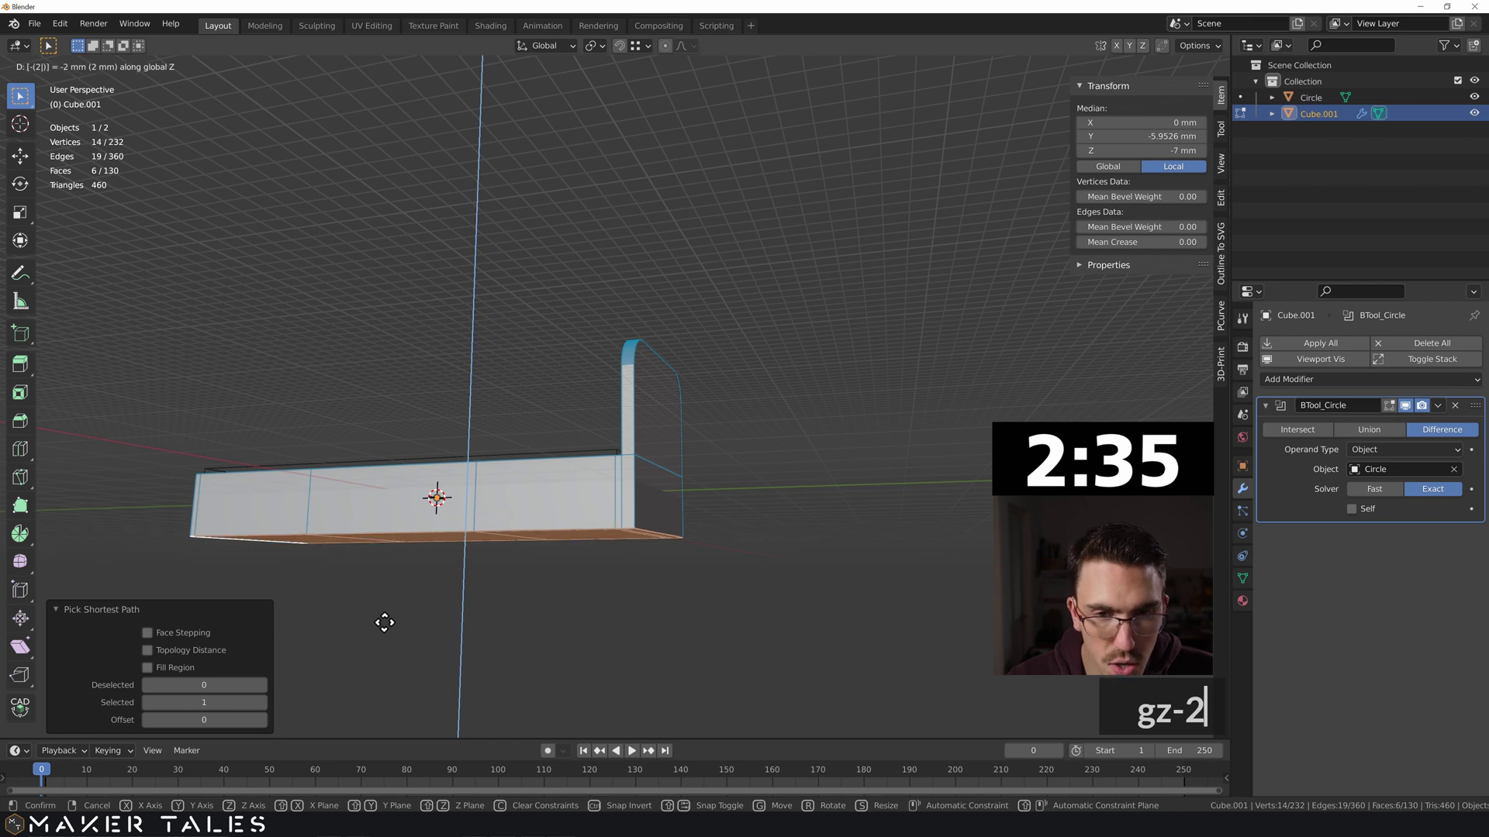
key(Return)
Step: Duplicate the two outer faces of the upright end wall in place and separate the copy into a new object
middle_drag(690, 574, 656, 506)
key(Tab)
key(Tab)
click(651, 438)
shift+click(652, 449)
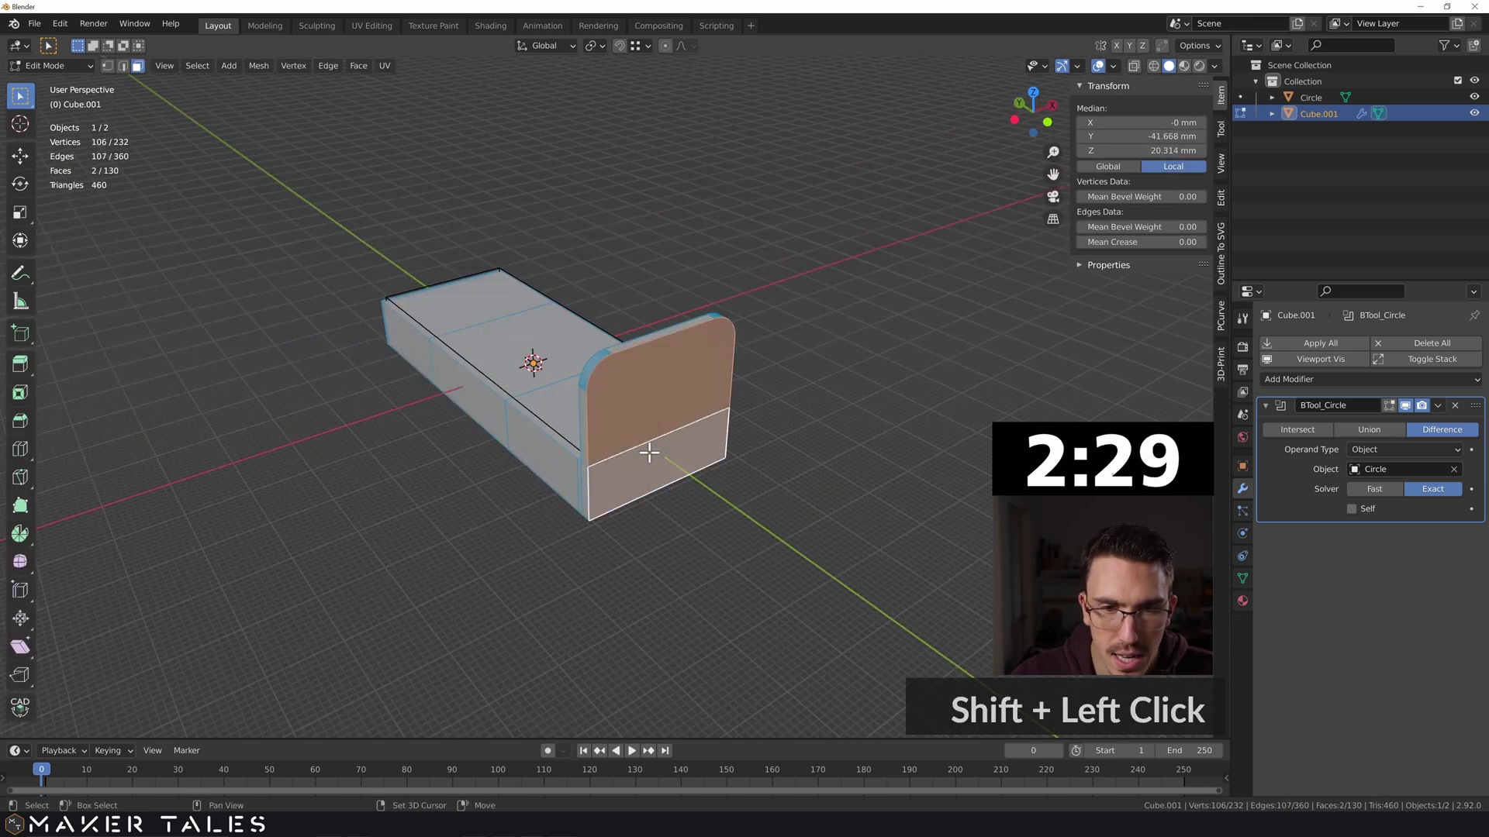
middle_drag(651, 445, 671, 432)
key(shift+d)
right_click(741, 369)
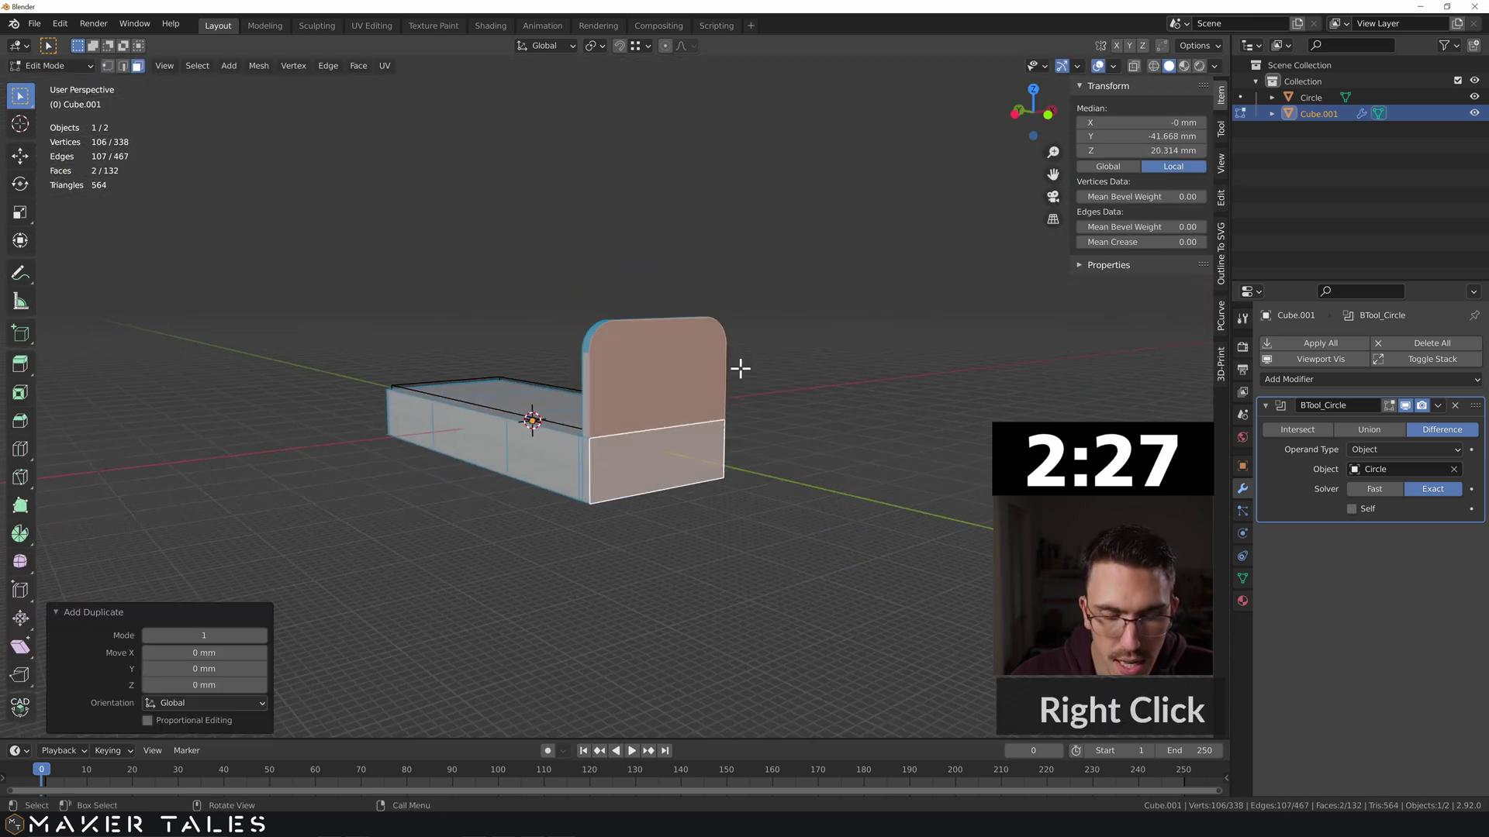
key(p)
click(741, 373)
key(Tab)
Step: Extrude both faces of the separated end profile about 81.34 mm along the box, snapped to its far end, to form a cover body
click(646, 383)
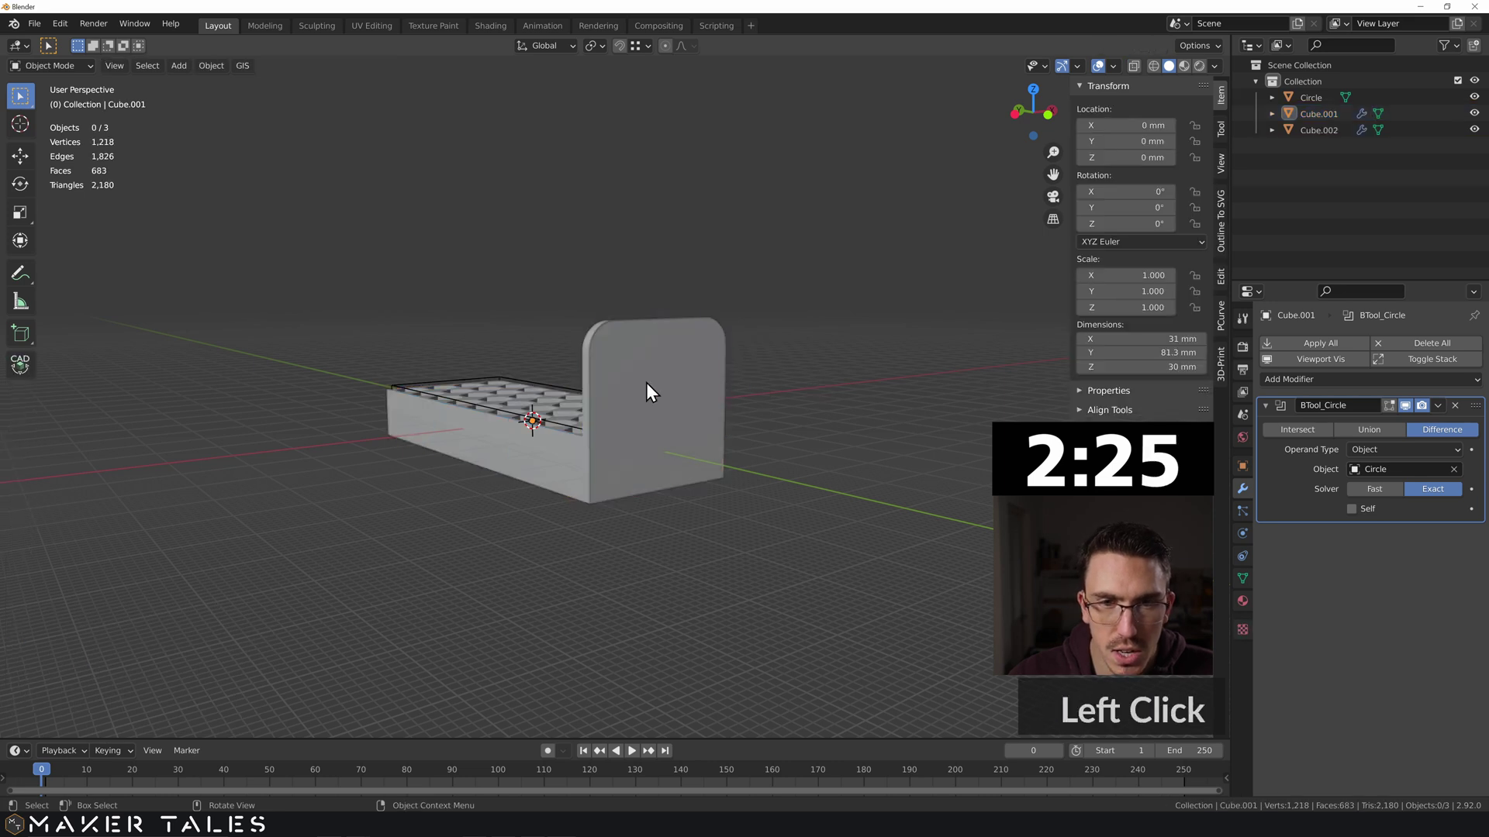
middle_drag(657, 342, 714, 439)
scroll(741, 371, up, 2)
key(Tab)
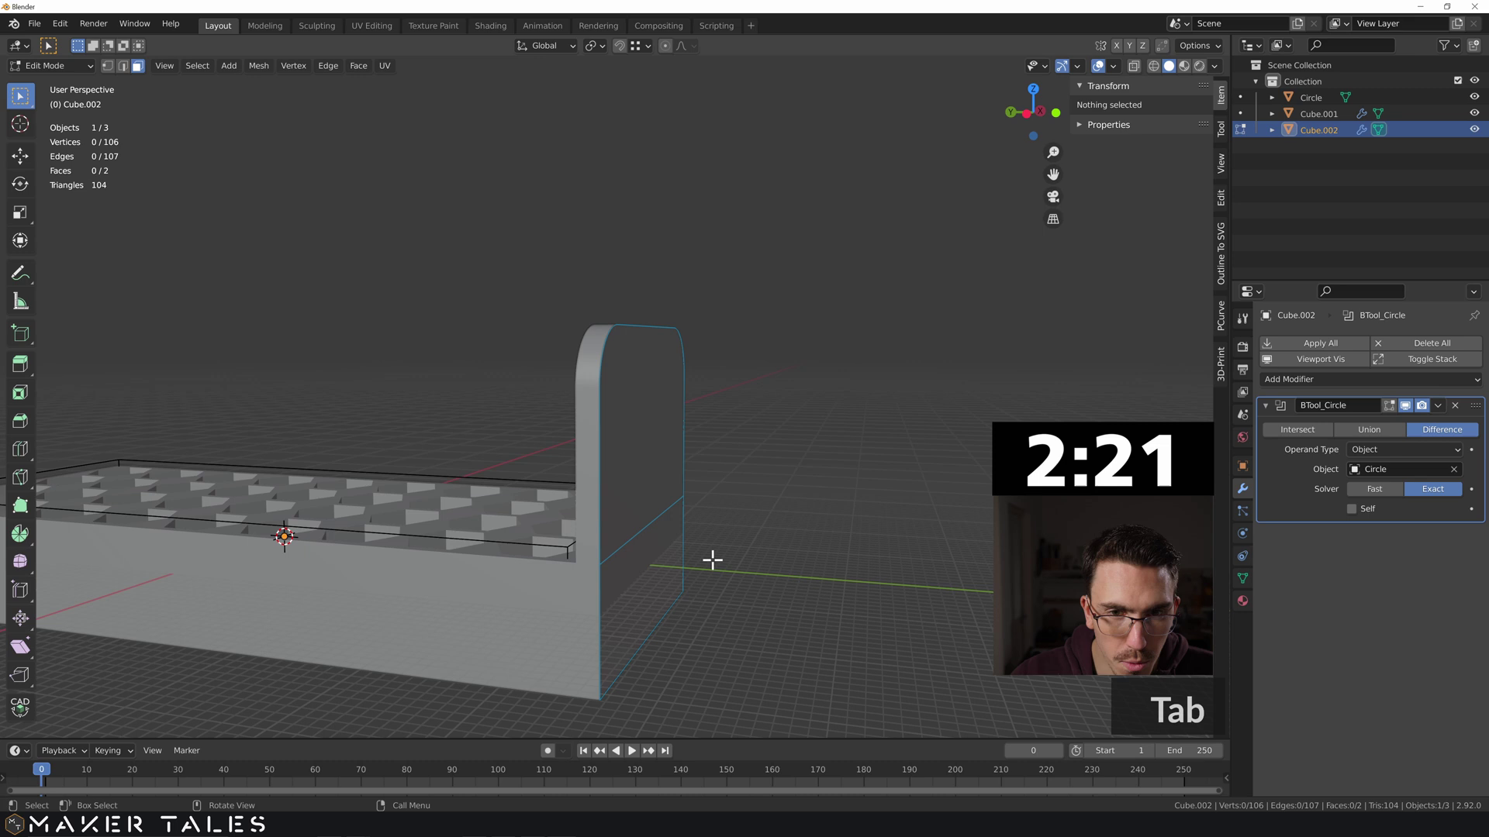
middle_drag(711, 558, 685, 469)
click(655, 476)
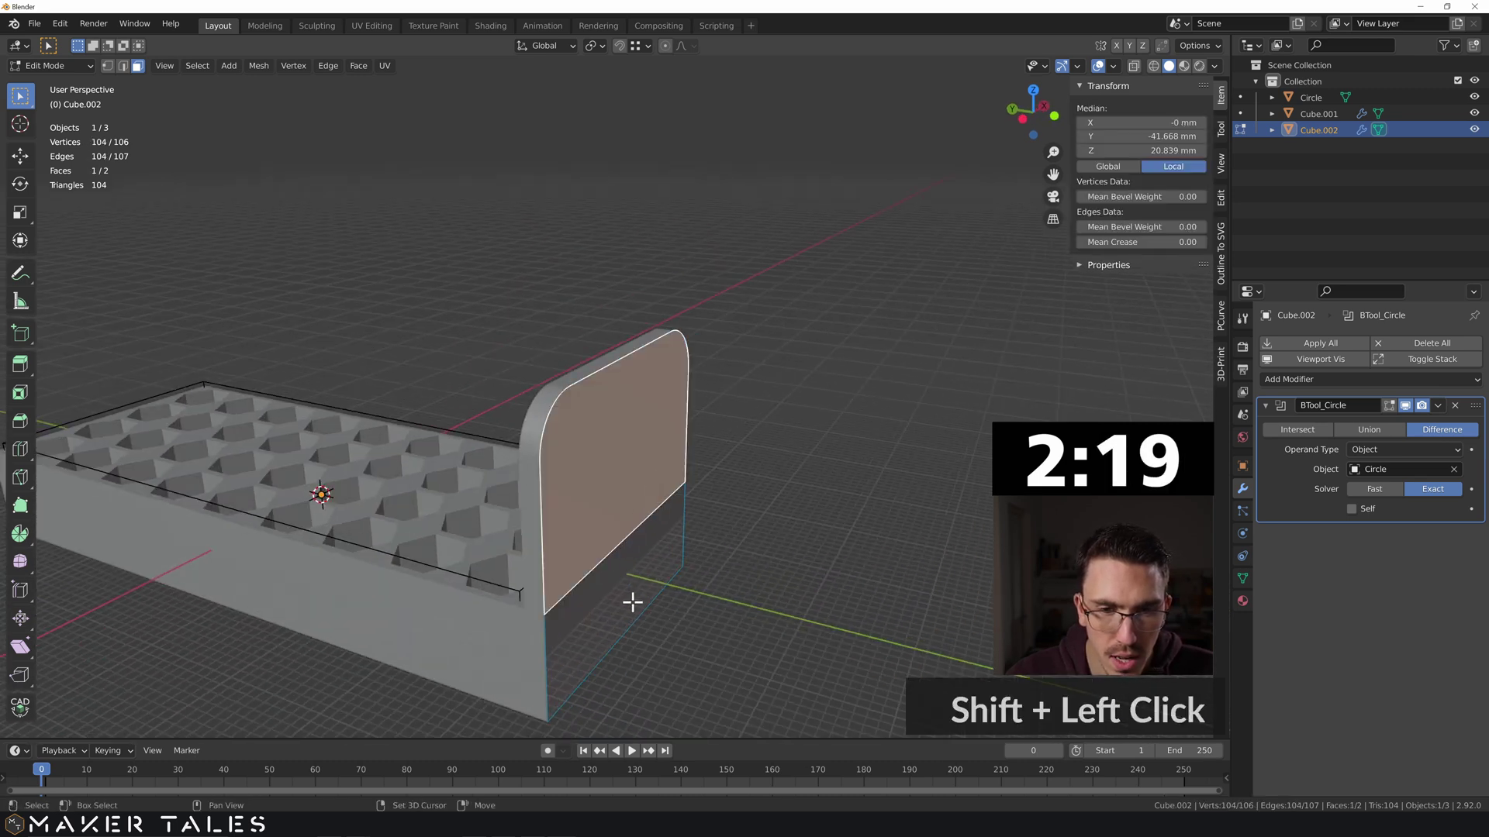
shift+click(632, 602)
scroll(622, 584, down, 2)
key(e)
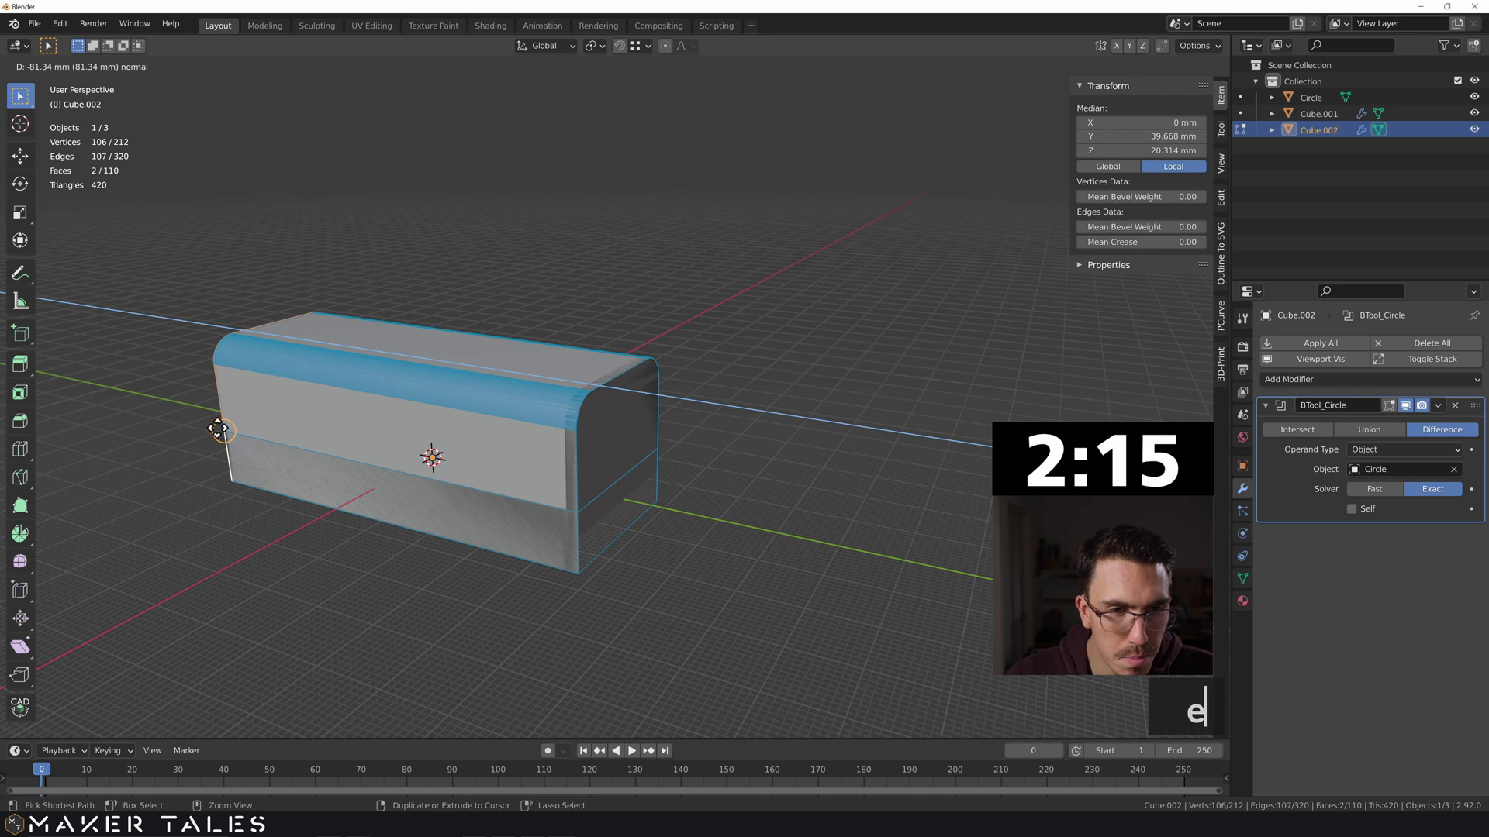
ctrl+click(218, 429)
Step: Enlarge the whole cover body with Shrink/Fatten at -0.5 mm and Even Thickness enabled
middle_drag(173, 426, 727, 353)
scroll(369, 472, up, 3)
scroll(376, 500, down, 1)
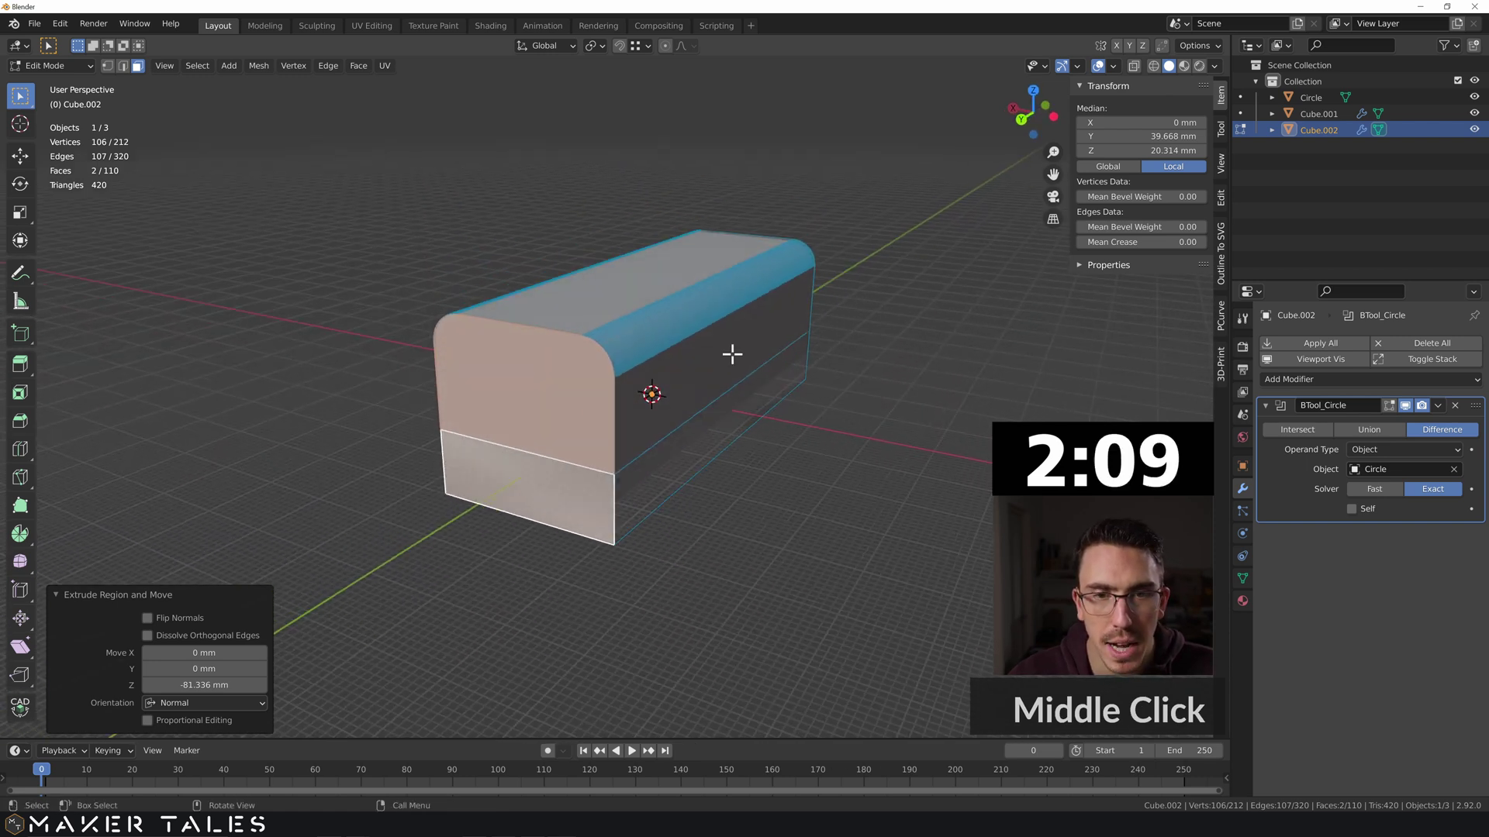
click(564, 307)
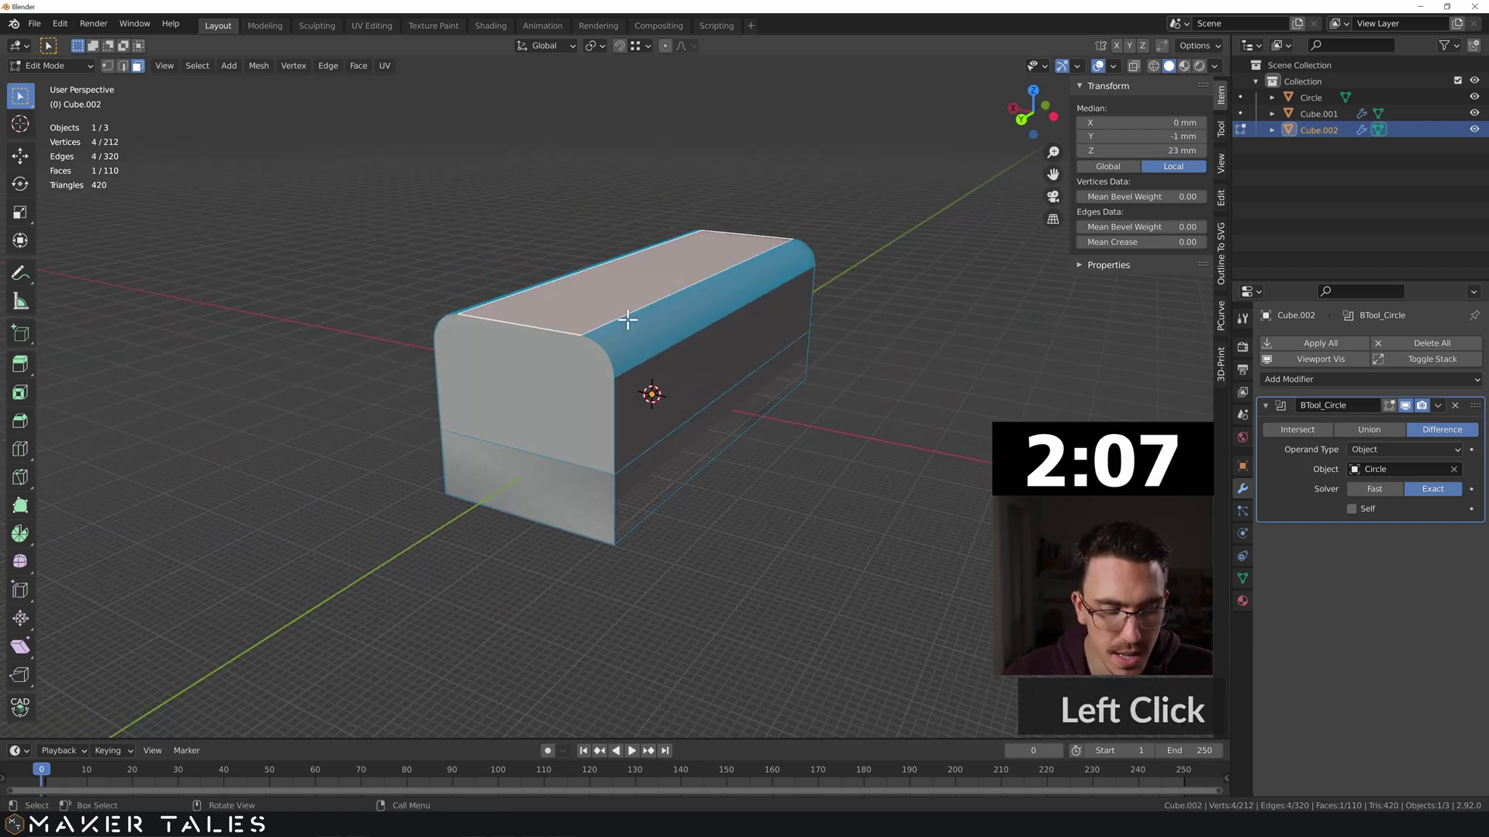
mouse_move(827, 402)
middle_down()
mouse_move(751, 389)
mouse_move(822, 395)
middle_up()
key(a)
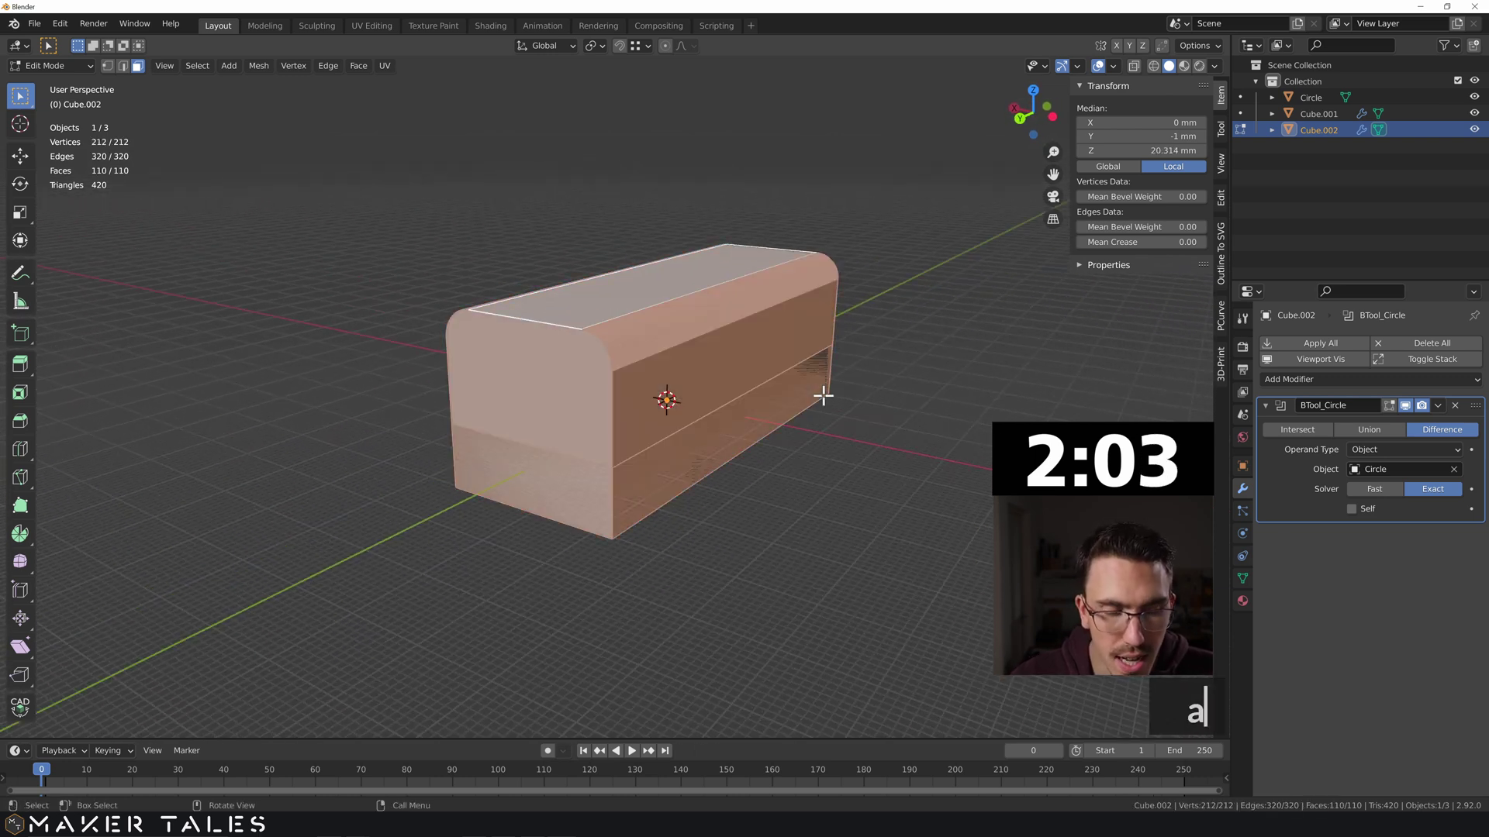
key(alt+s)
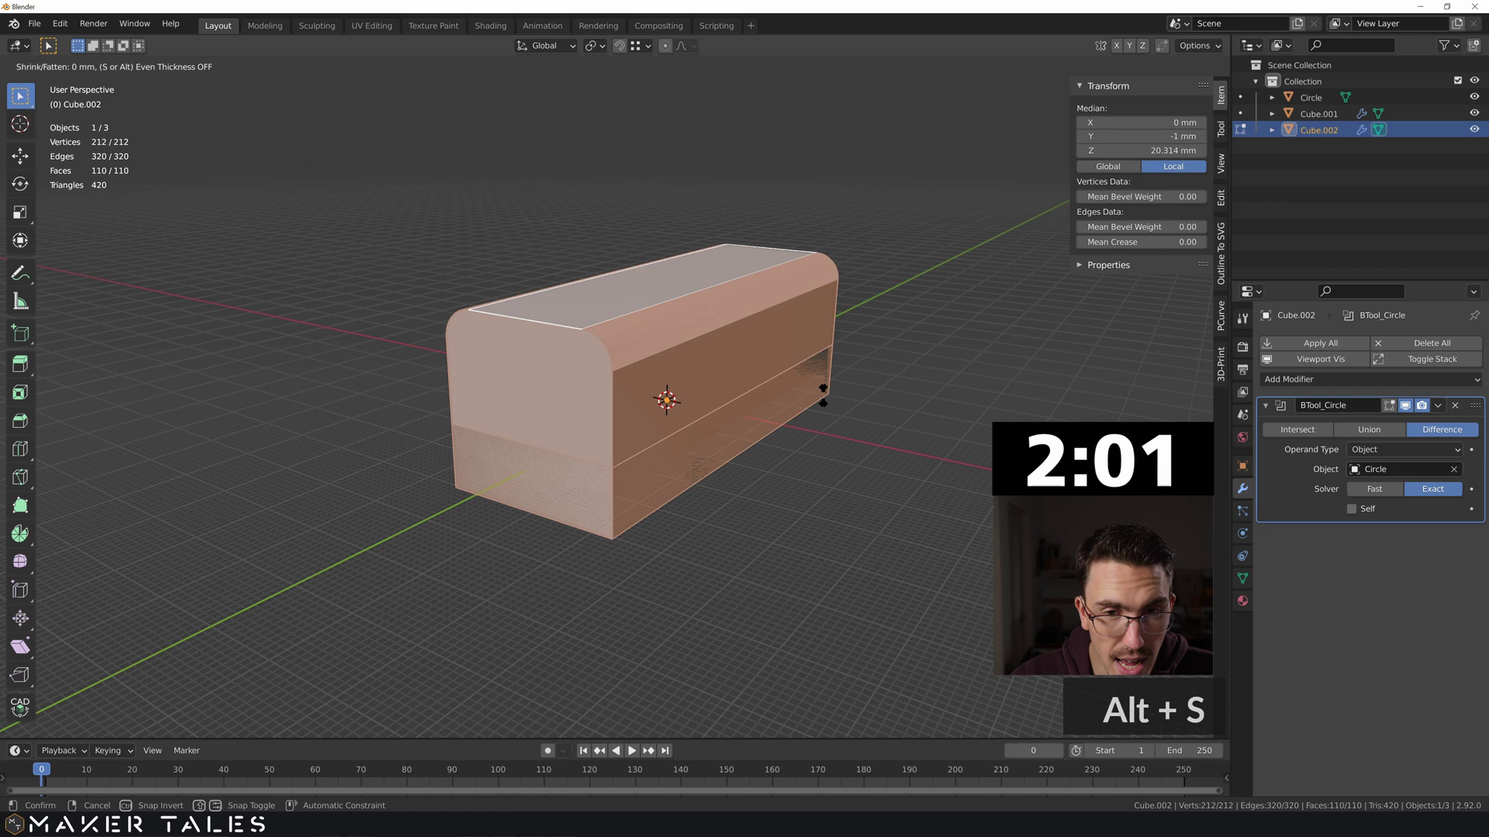
key(s)
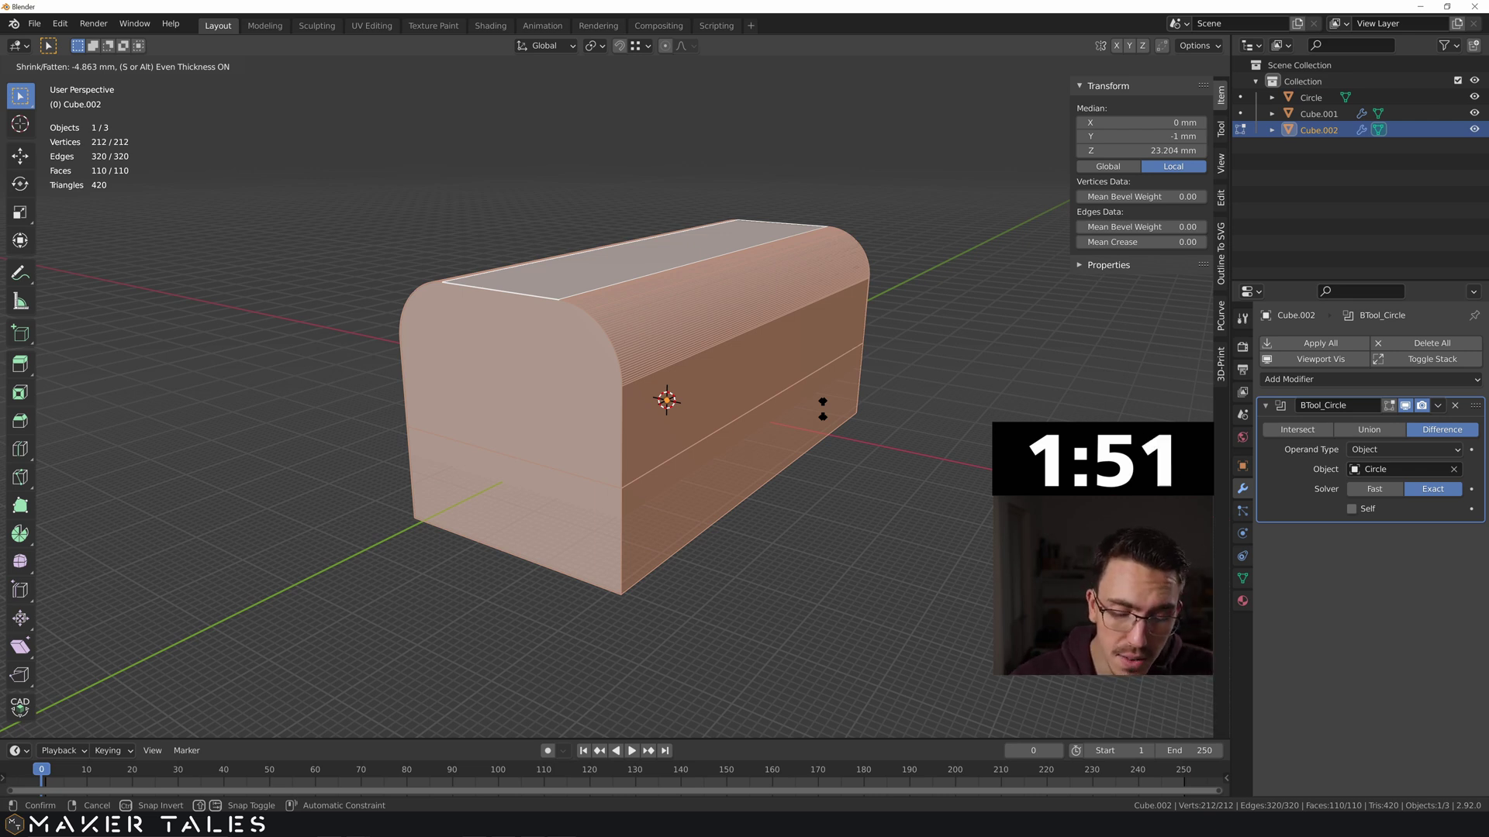
text(0.5)
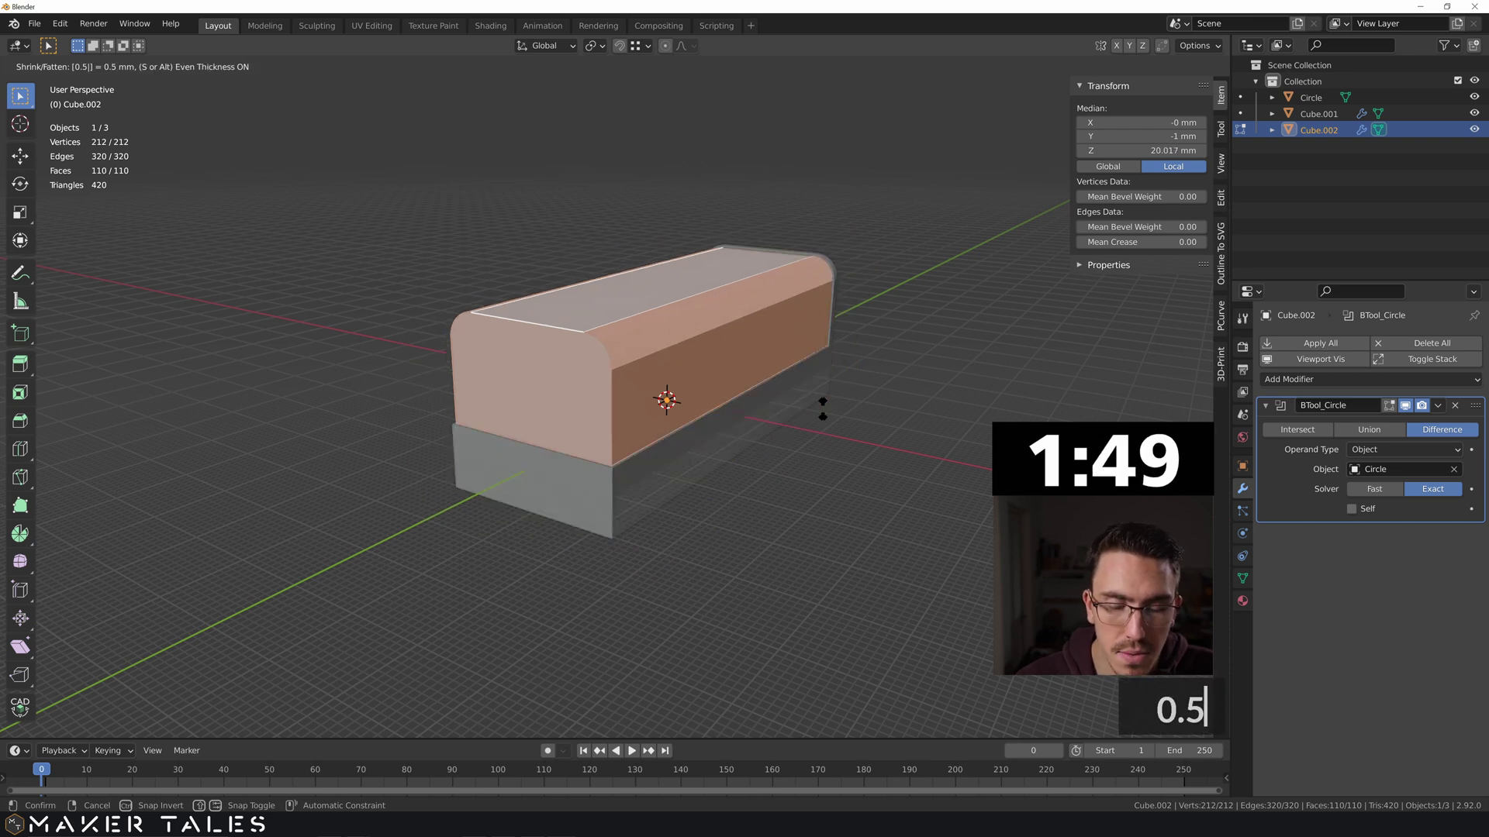
text(-)
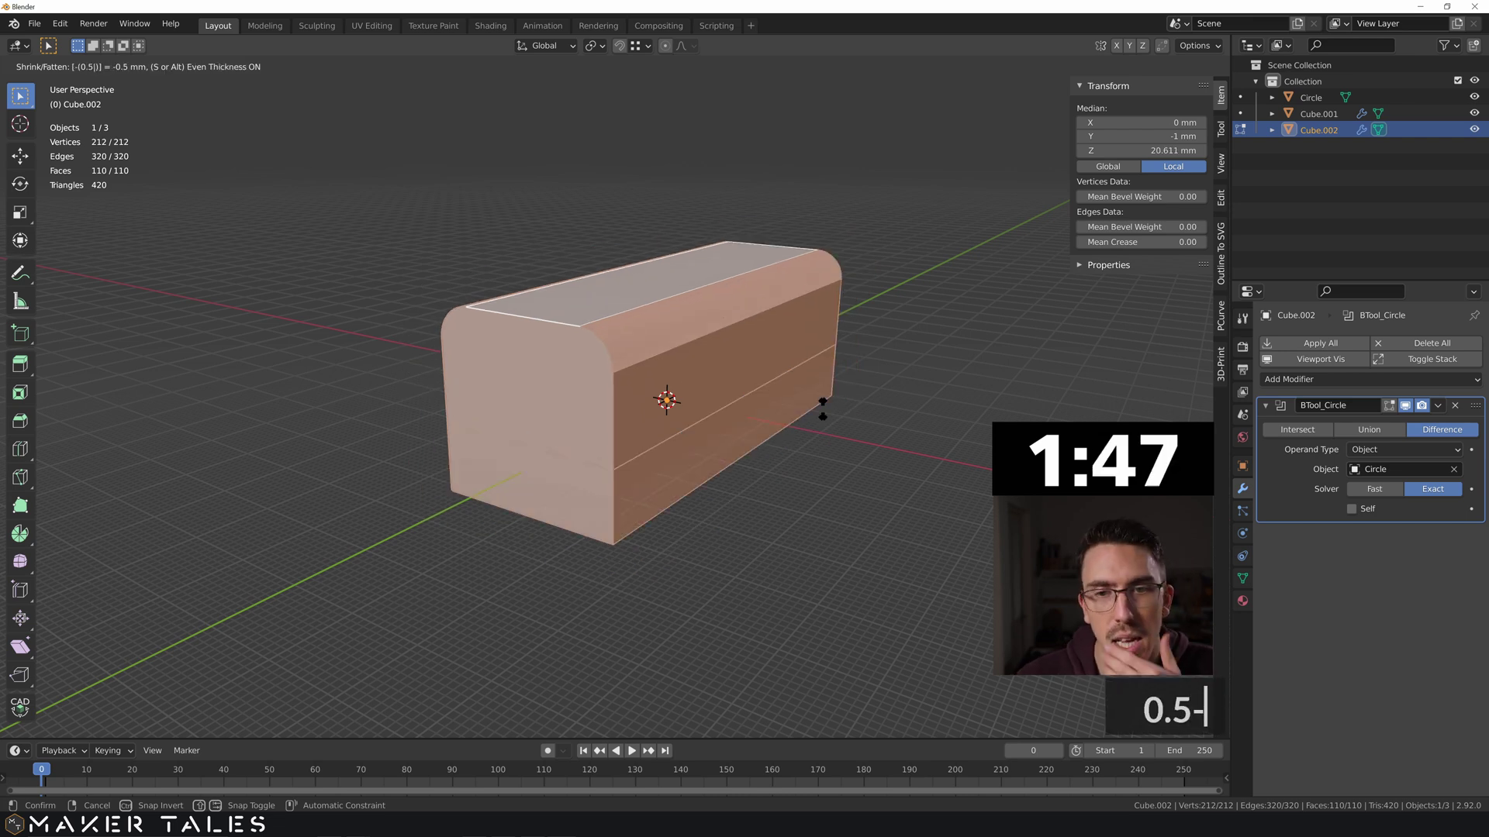
key(Return)
Step: Move the two end faces at the cover's far end -0.5 mm along Y, snapped flush with the box's end
middle_drag(815, 116, 656, 408)
key(Tab)
click(402, 445)
double_click(417, 440)
key(Tab)
click(421, 426)
shift+click(421, 516)
key(g)
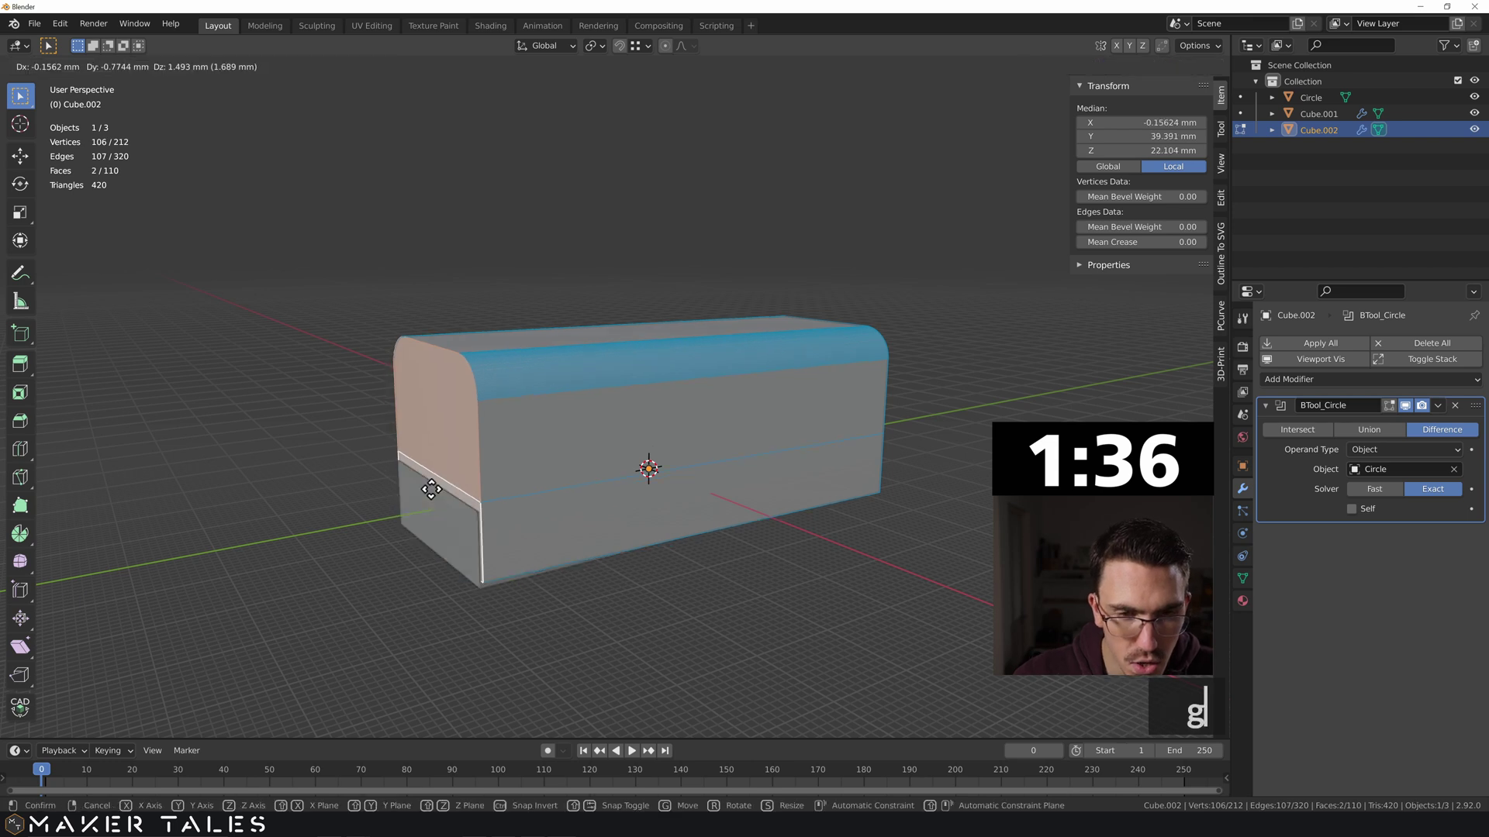
key(z)
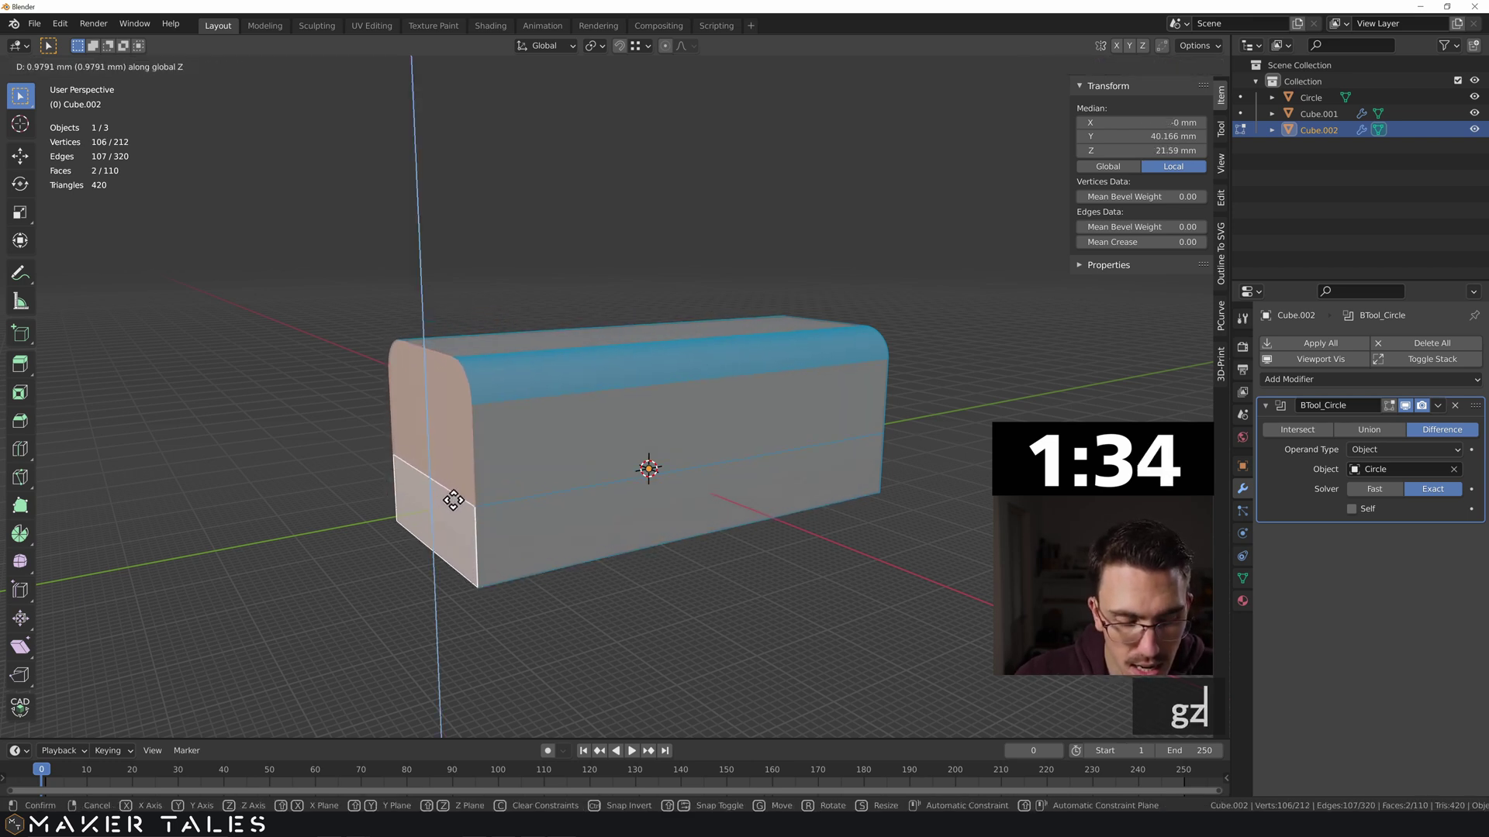
key(y)
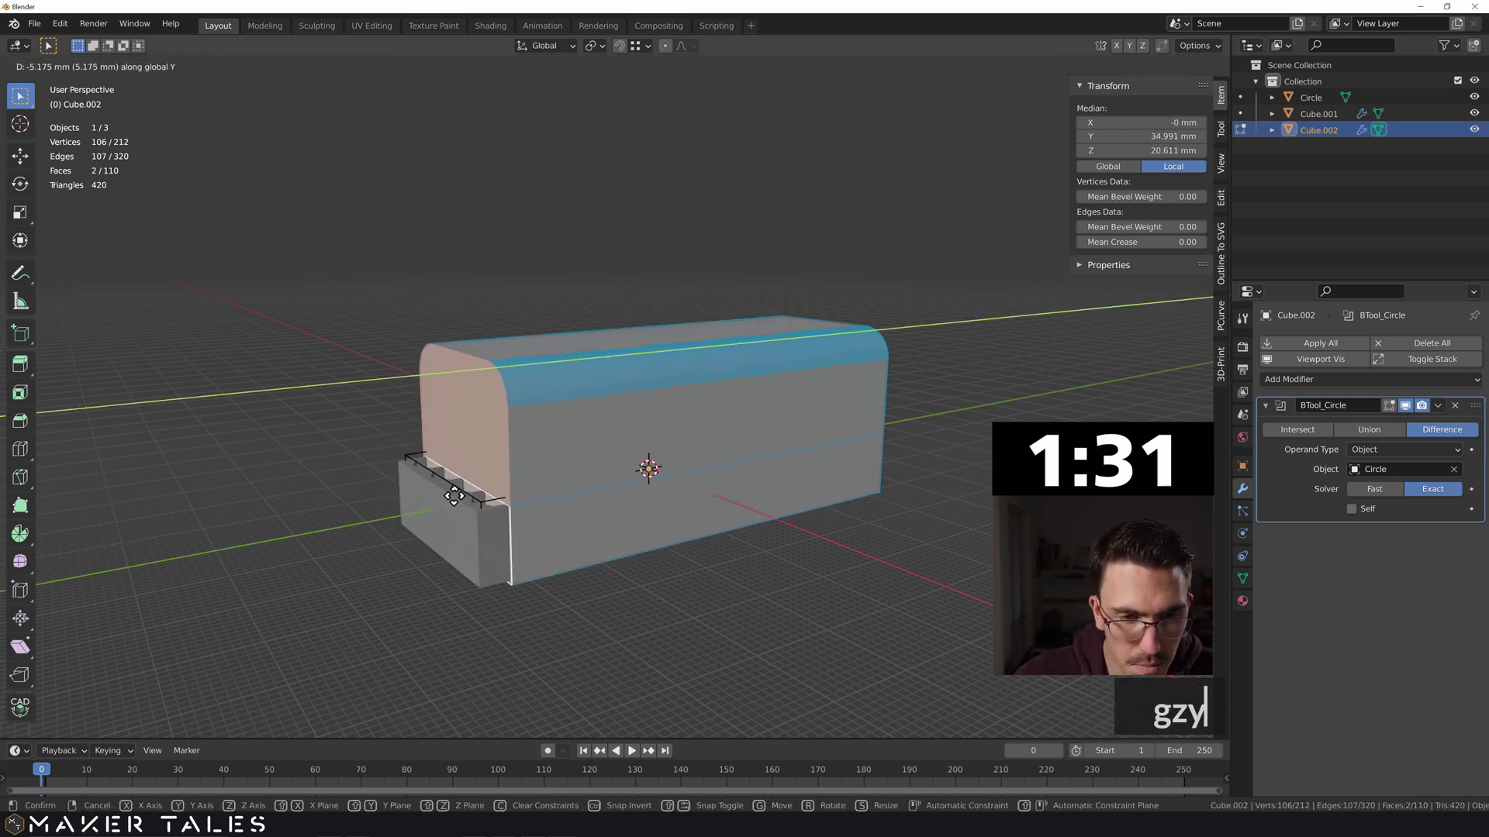
ctrl+click(470, 515)
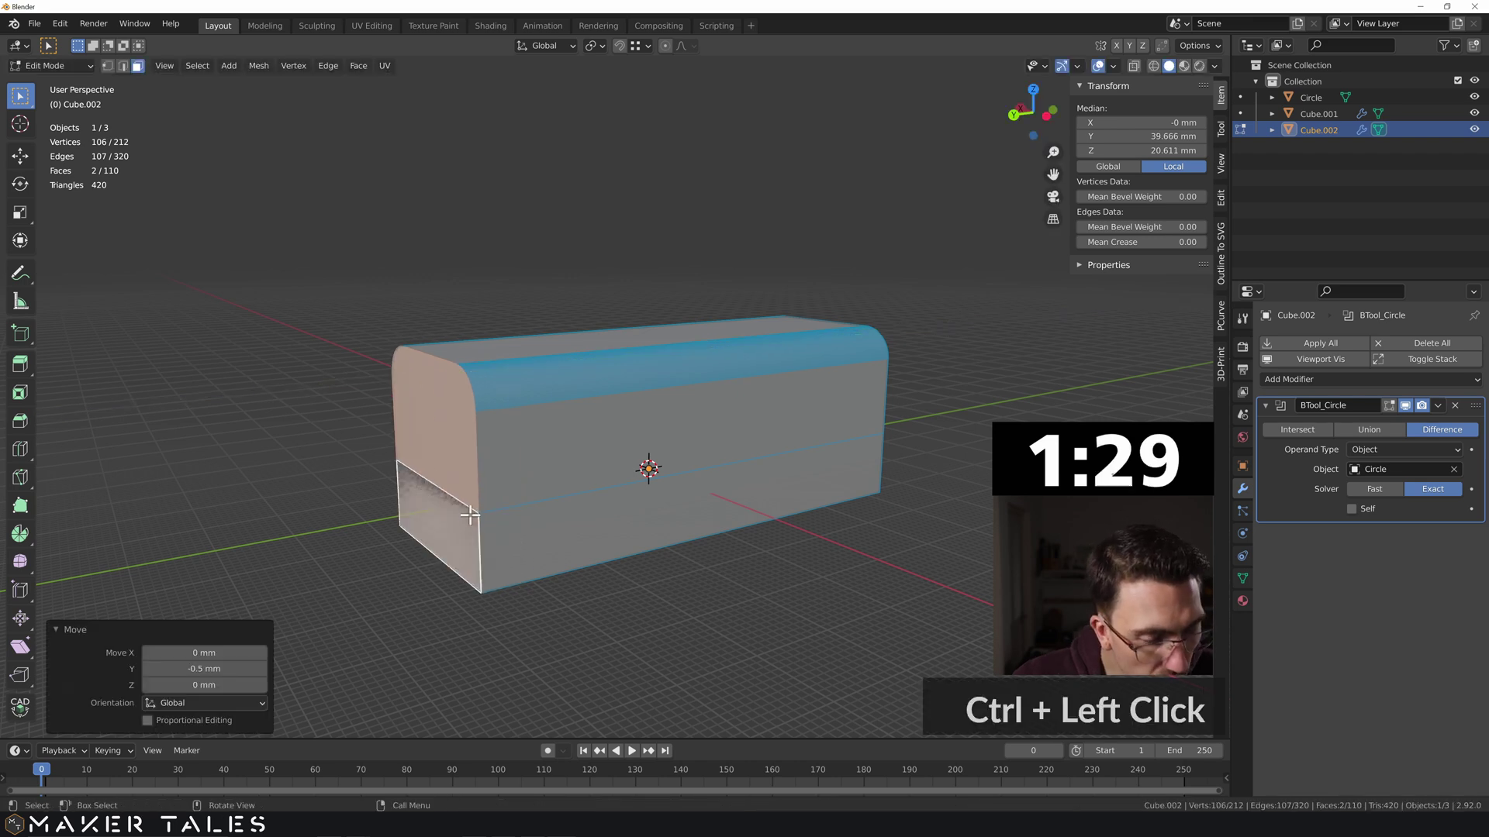
key(Return)
Step: Move the two end faces at the cover's upright-wall end 0.5 mm along Y, snapped flush with the wall's outer side
middle_drag(737, 473, 650, 462)
click(904, 425)
shift+click(898, 569)
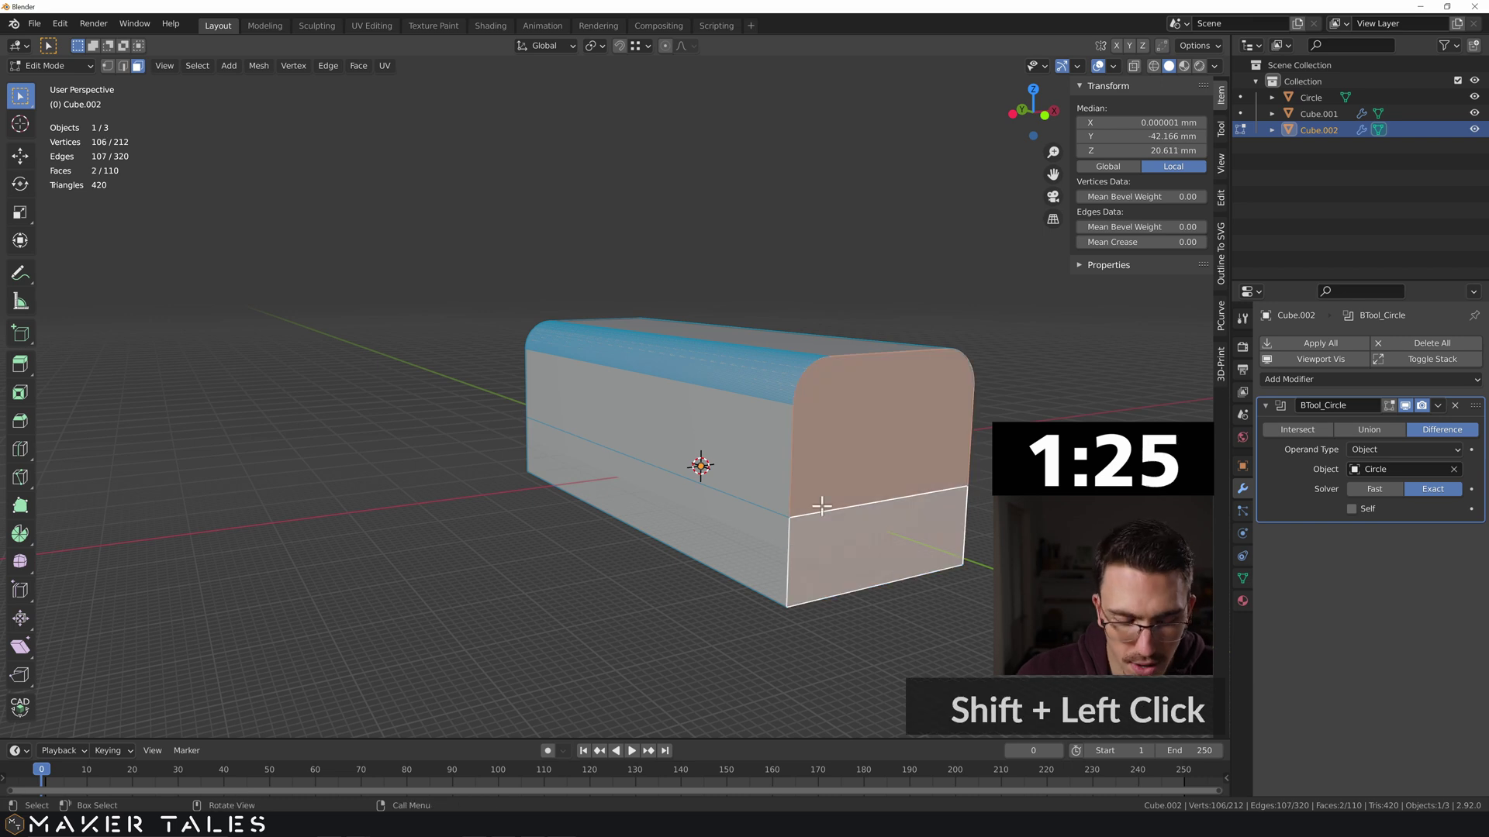
key(g)
key(y)
ctrl+click(786, 589)
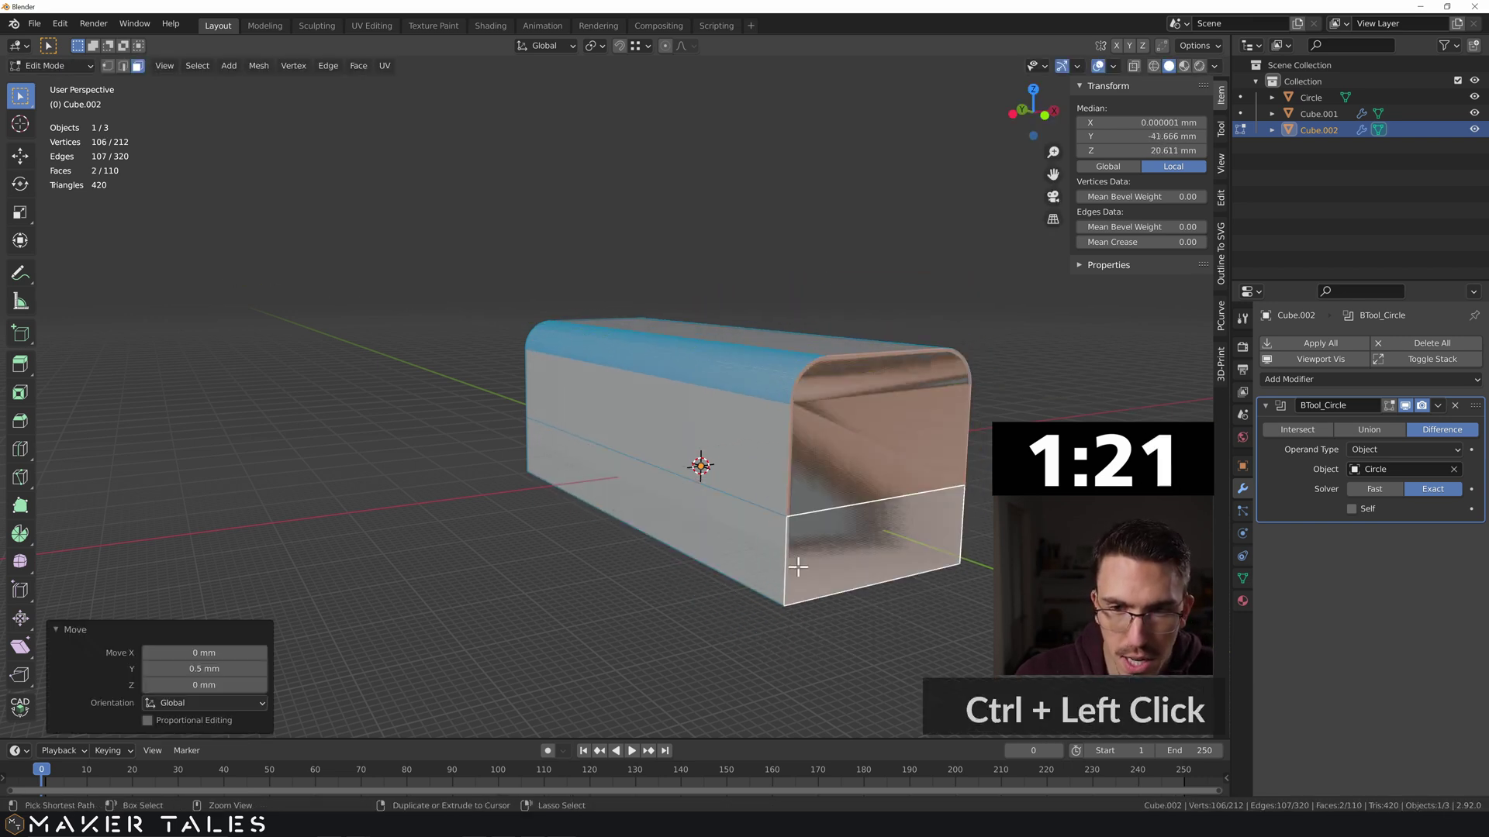
Step: Delete the two selected end faces so the cover is open at the upright wall
key(x)
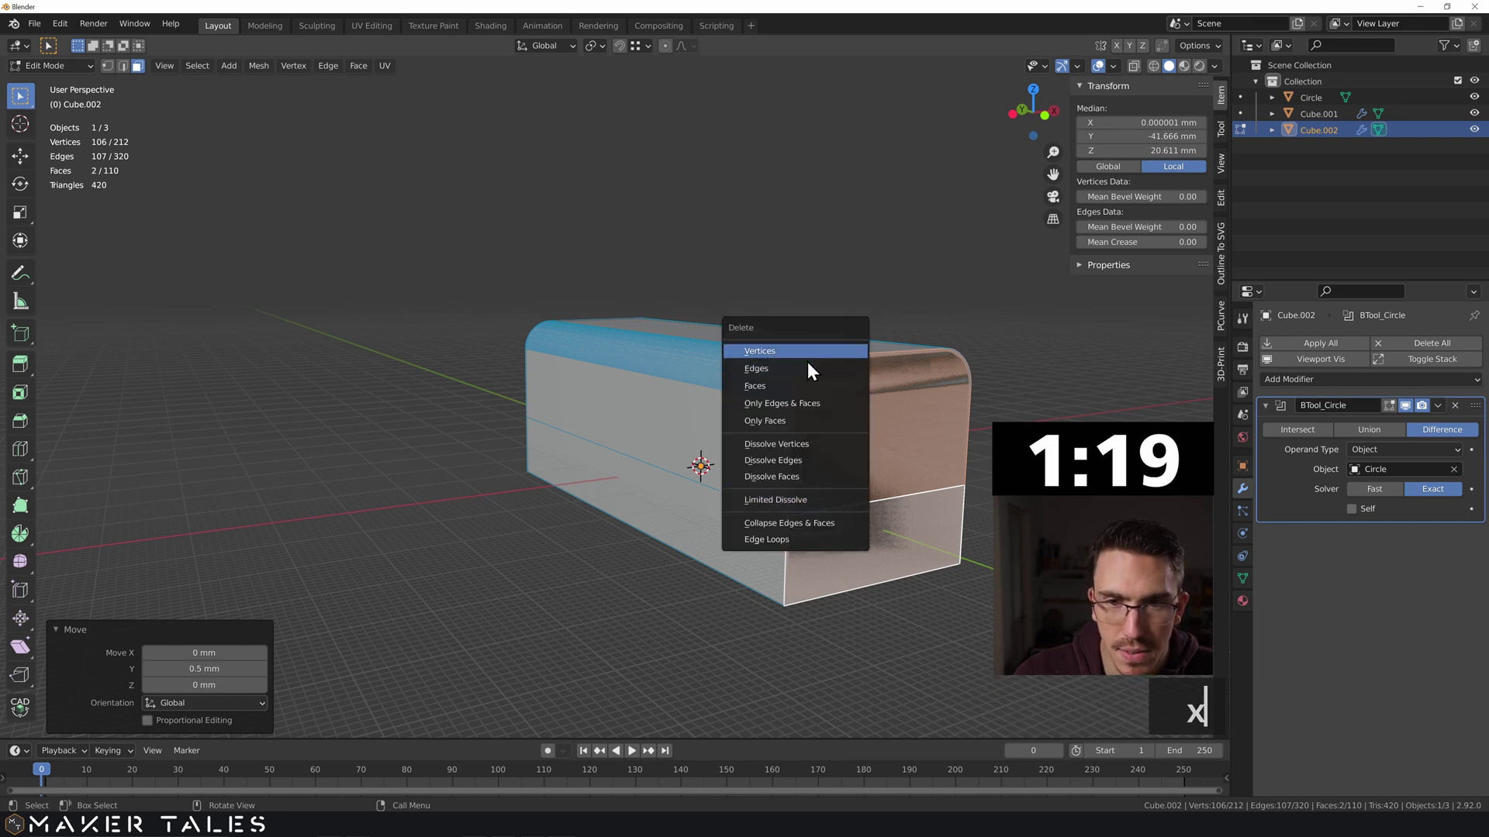
click(805, 384)
key(Tab)
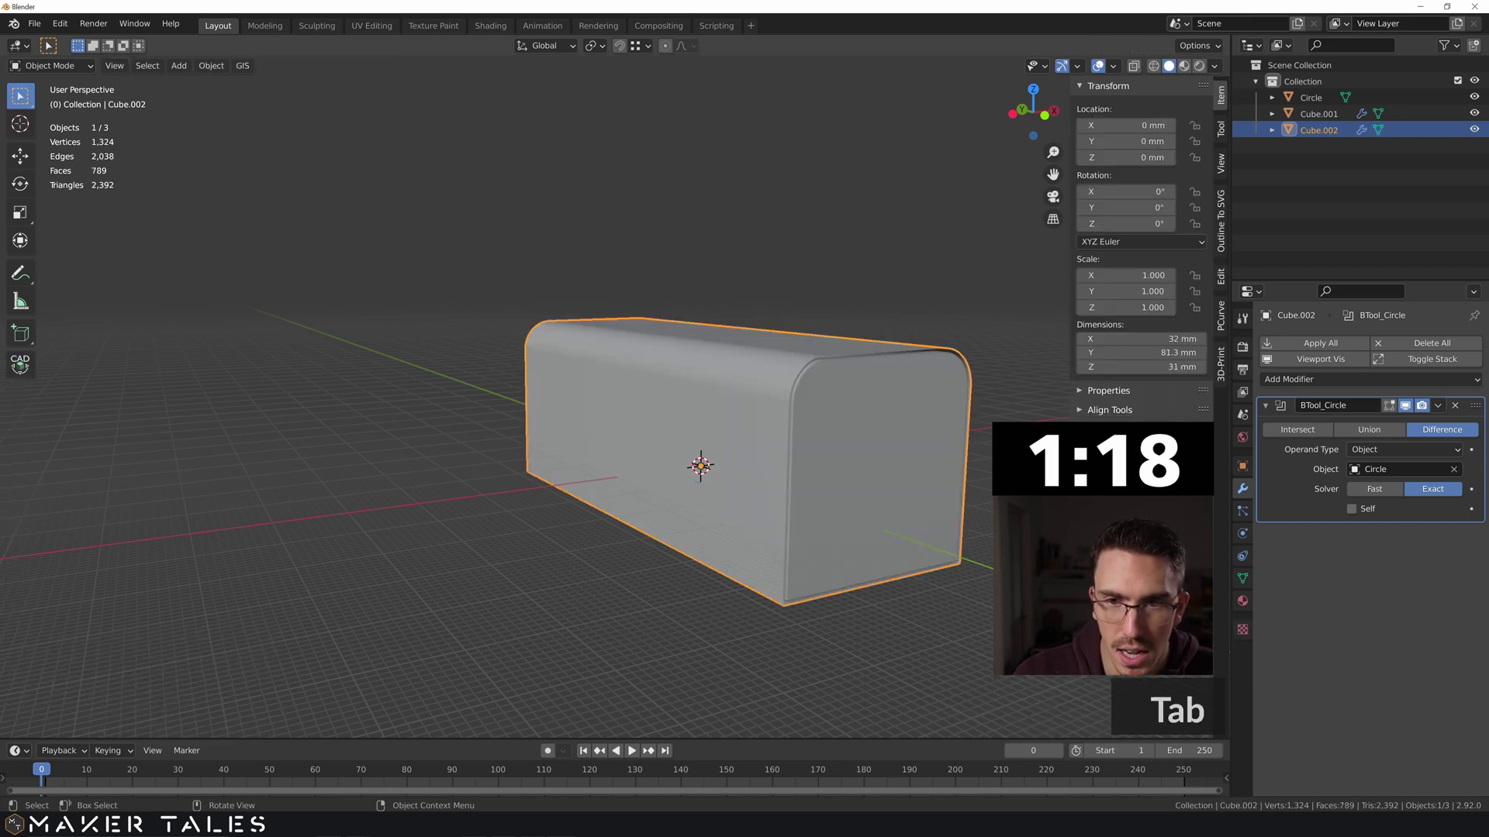
key(Tab)
click(757, 461)
key(Tab)
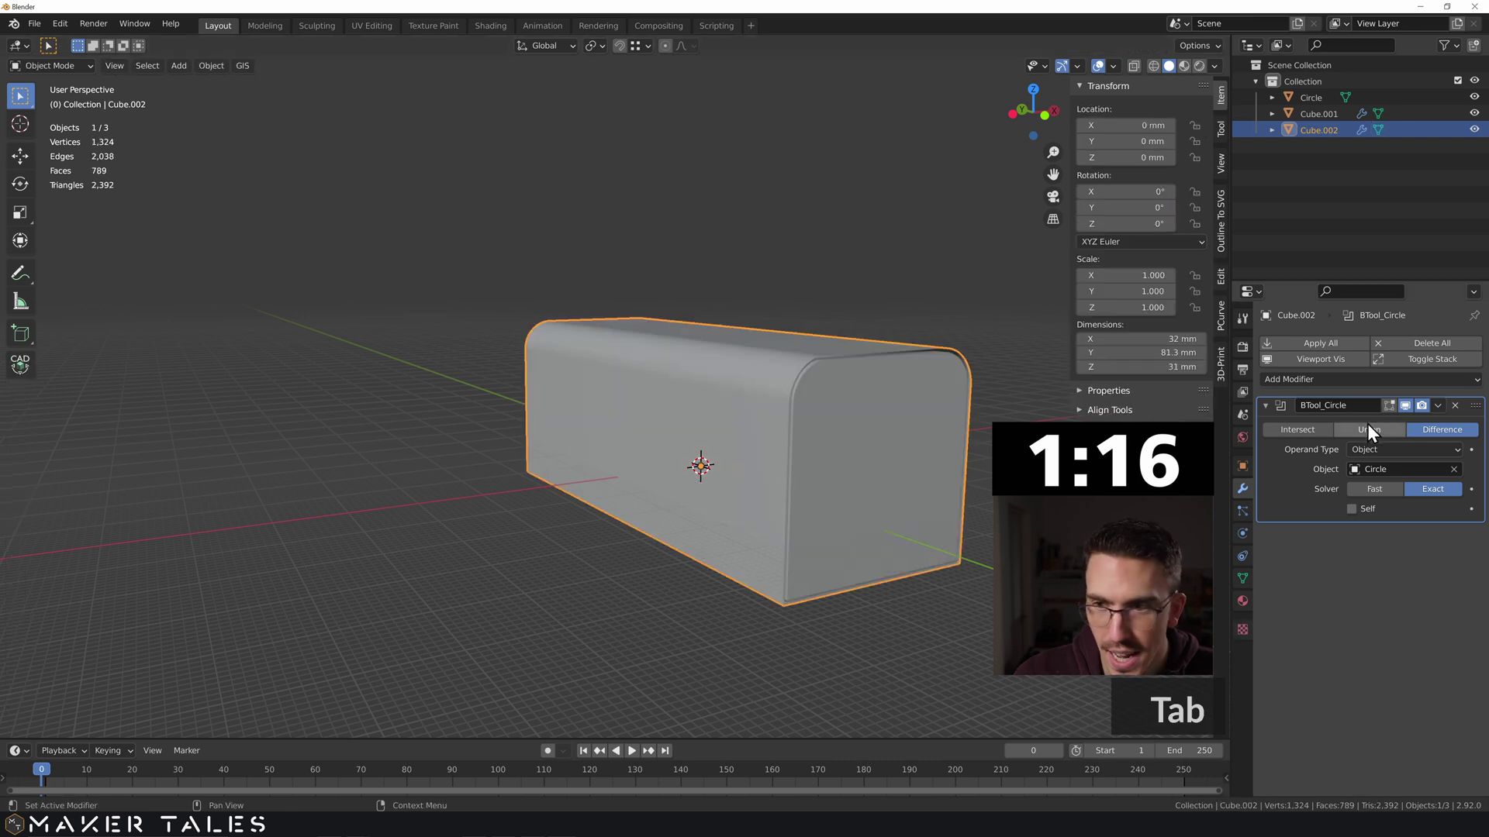
Step: Remove the cover's inherited BTool_Circle Boolean modifier and add a Solidify modifier with a 1 mm thickness
click(1085, 543)
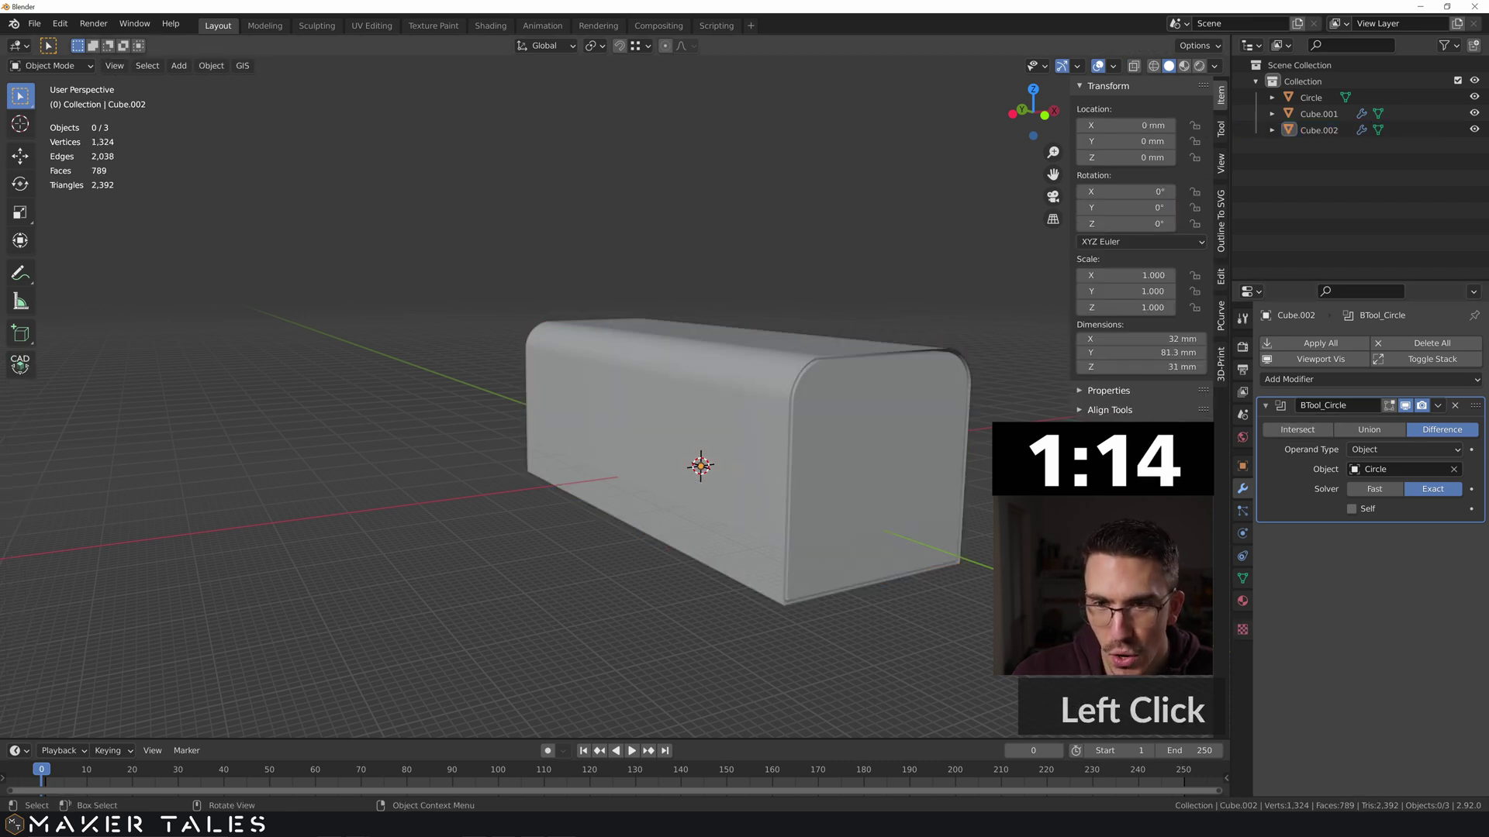
click(703, 486)
click(1454, 405)
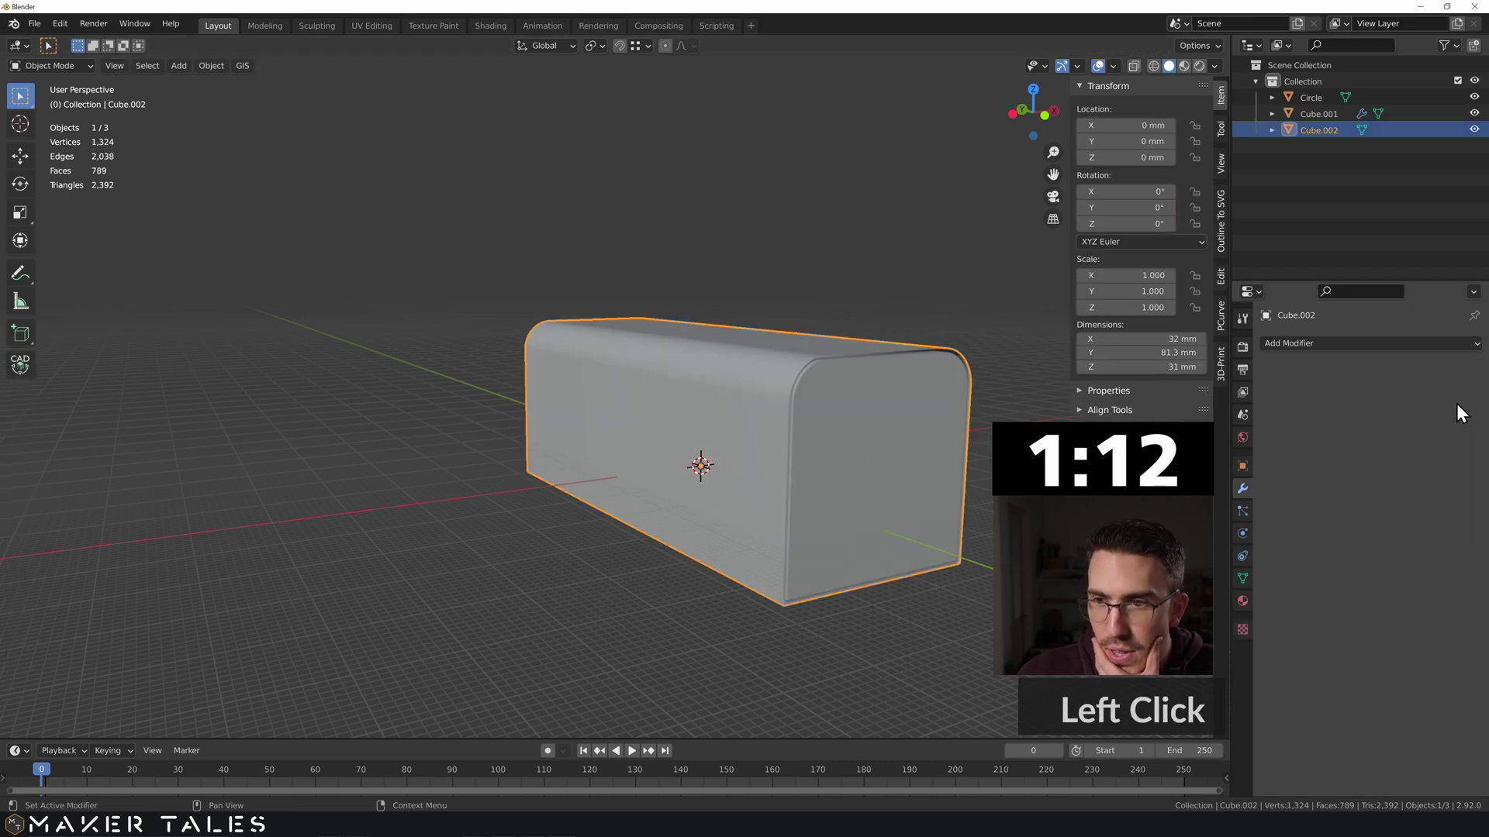
click(1342, 343)
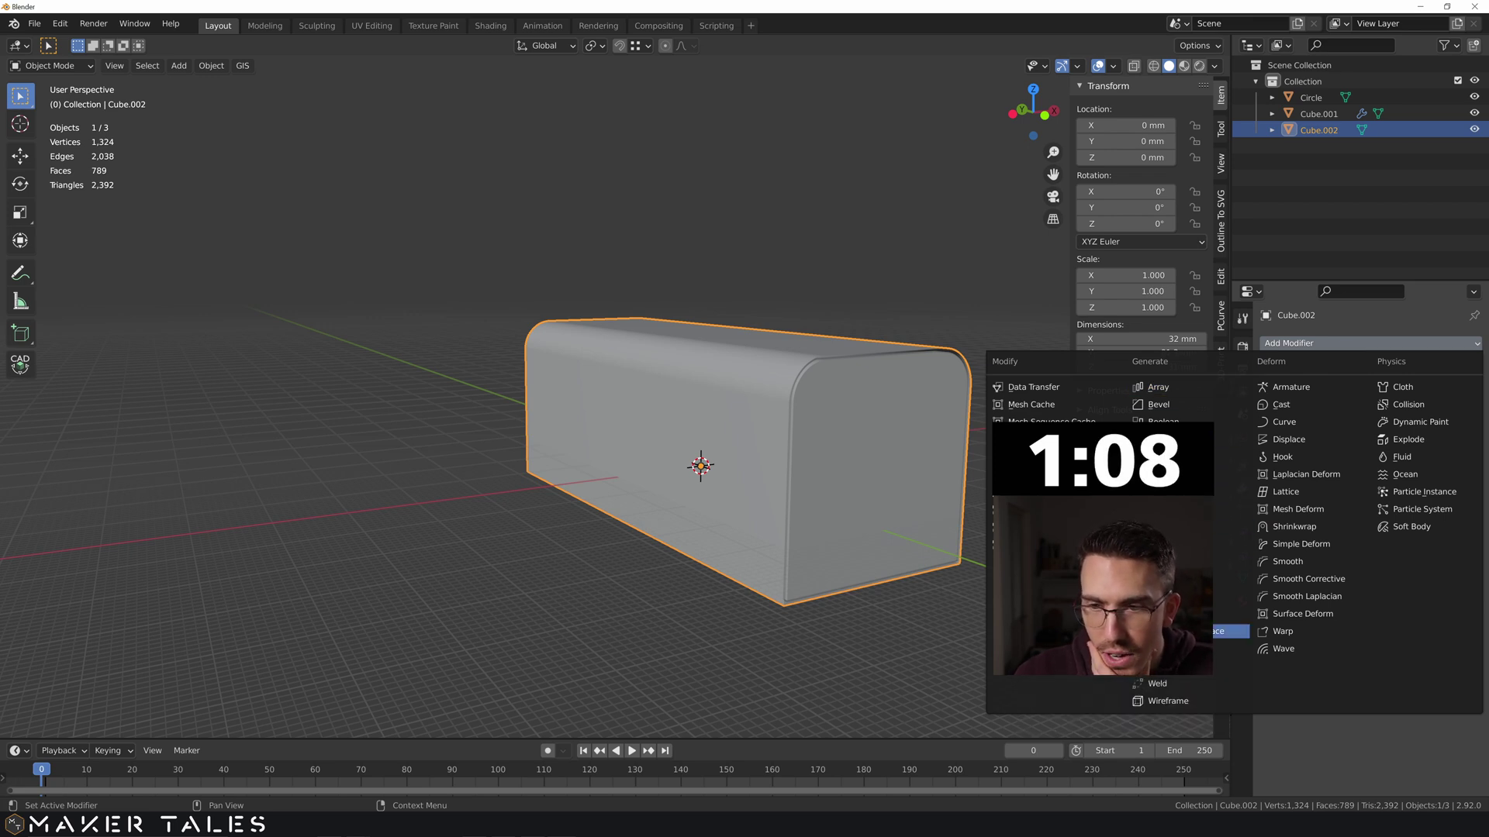
click(1170, 614)
click(1403, 449)
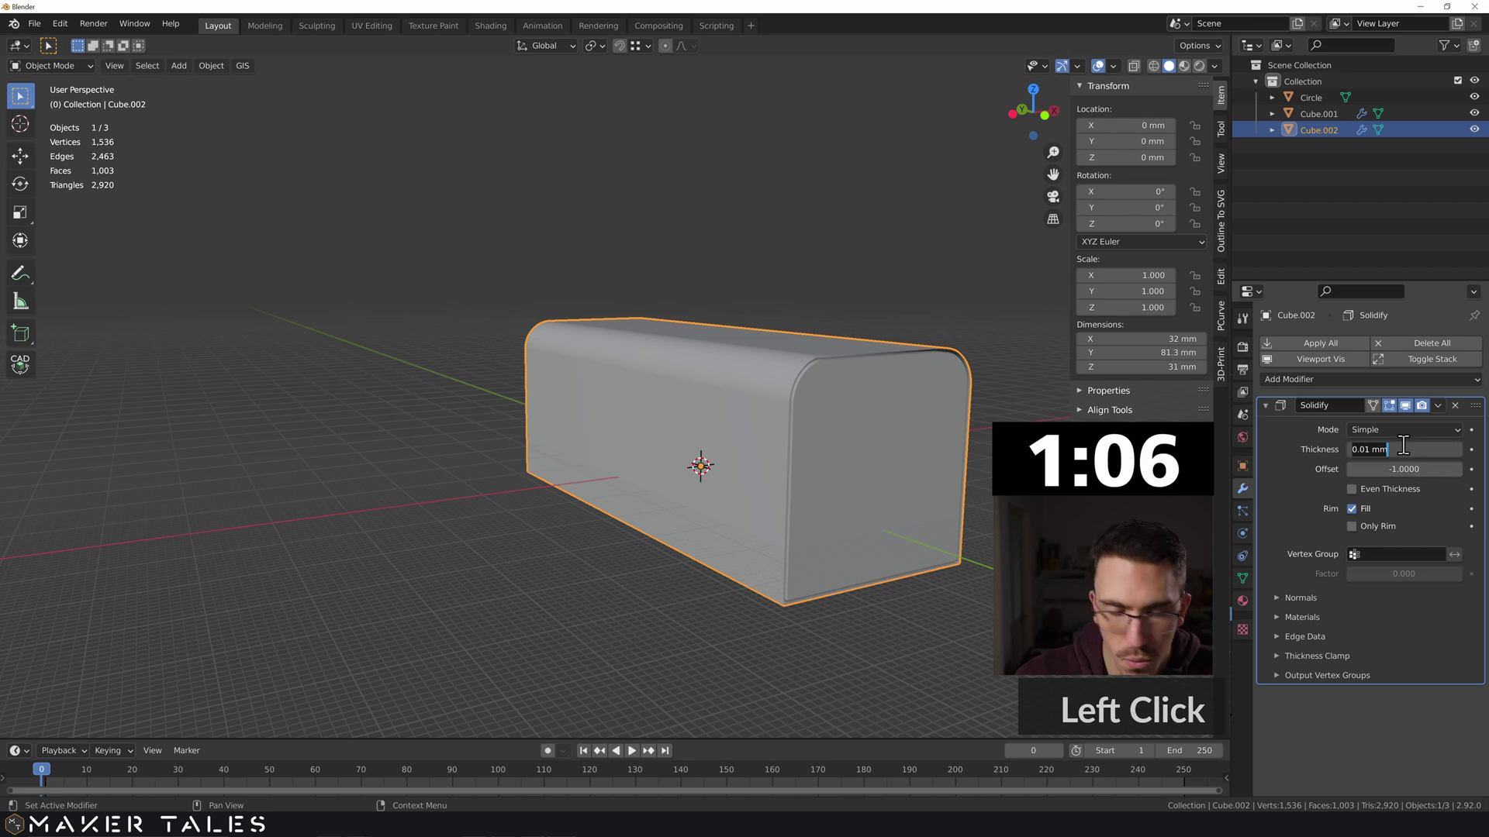
text(1)
key(Return)
mouse_move(1407, 471)
mouse_down()
mouse_move(1458, 470)
mouse_move(1352, 470)
mouse_up()
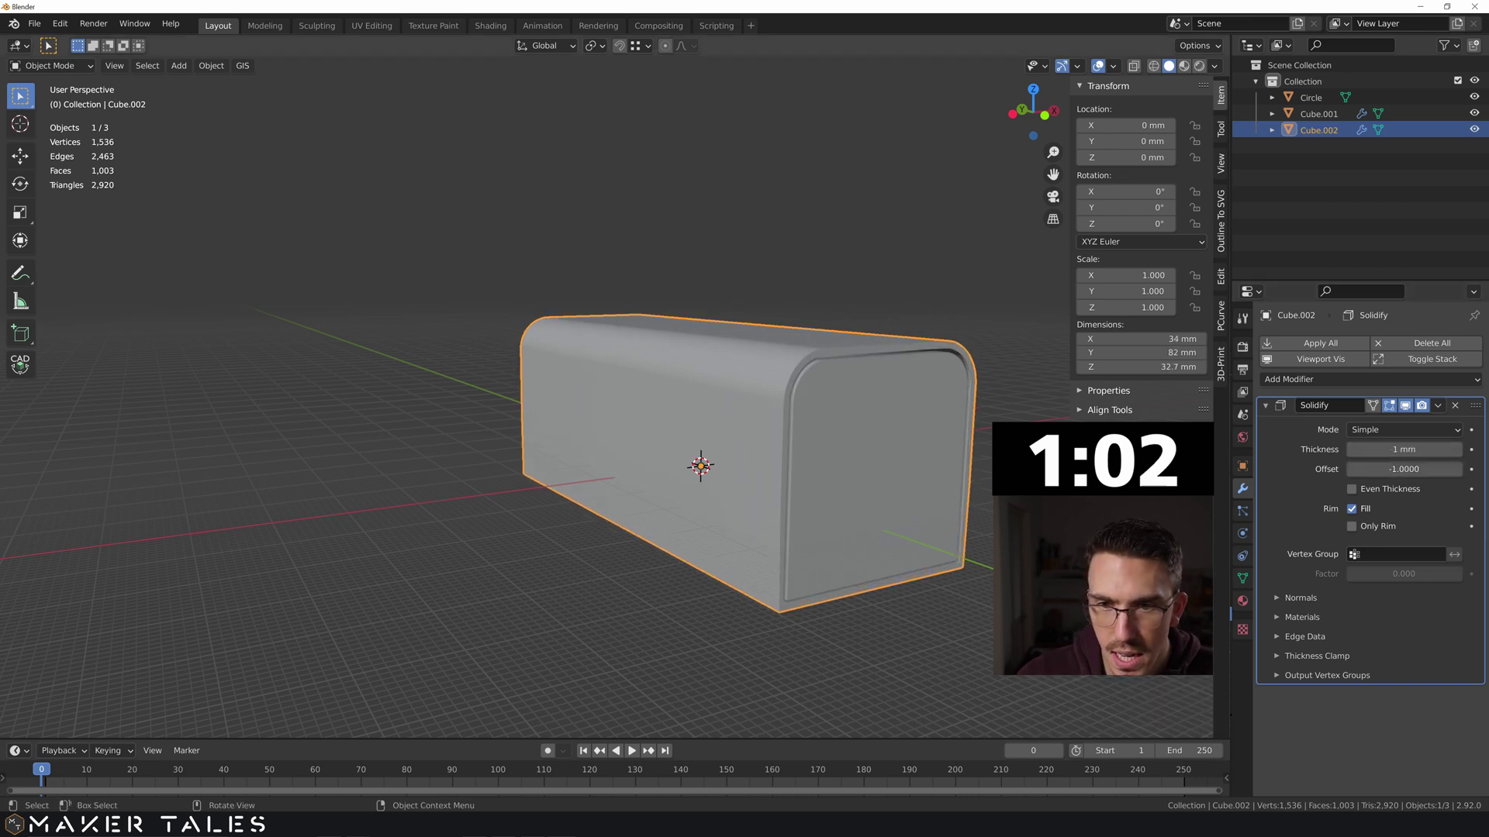
Step: Place the 3D cursor on the outer face of the upright end wall and add a cylinder there
click(920, 430)
key(shift+r)
shift+right_click(886, 438)
key(shift+a)
mouse_move(886, 433)
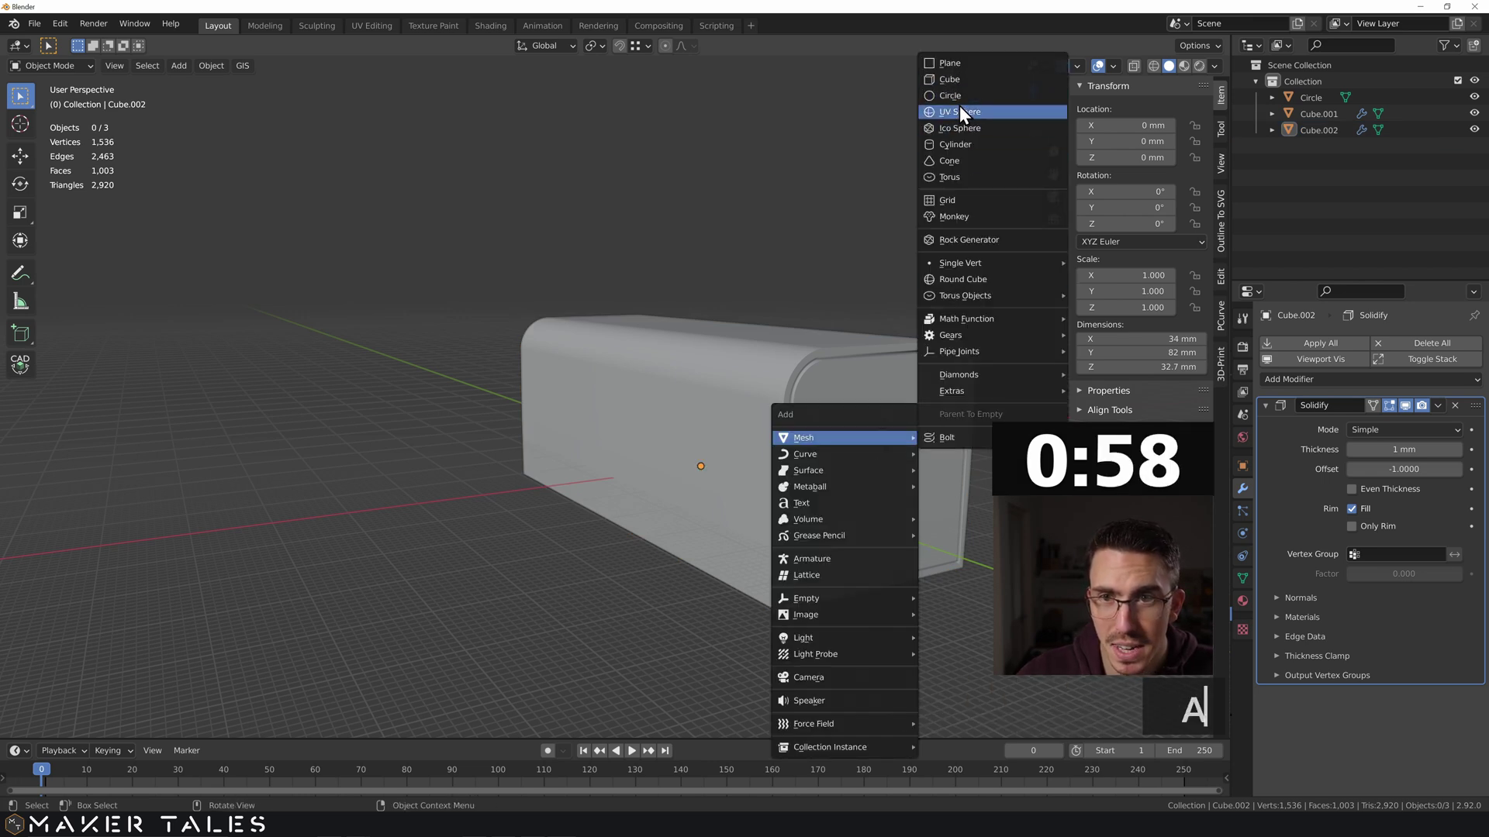
click(955, 144)
Step: Set the new cylinder's radius to 15/2 mm and its vertex count to 50
click(221, 549)
text(1)
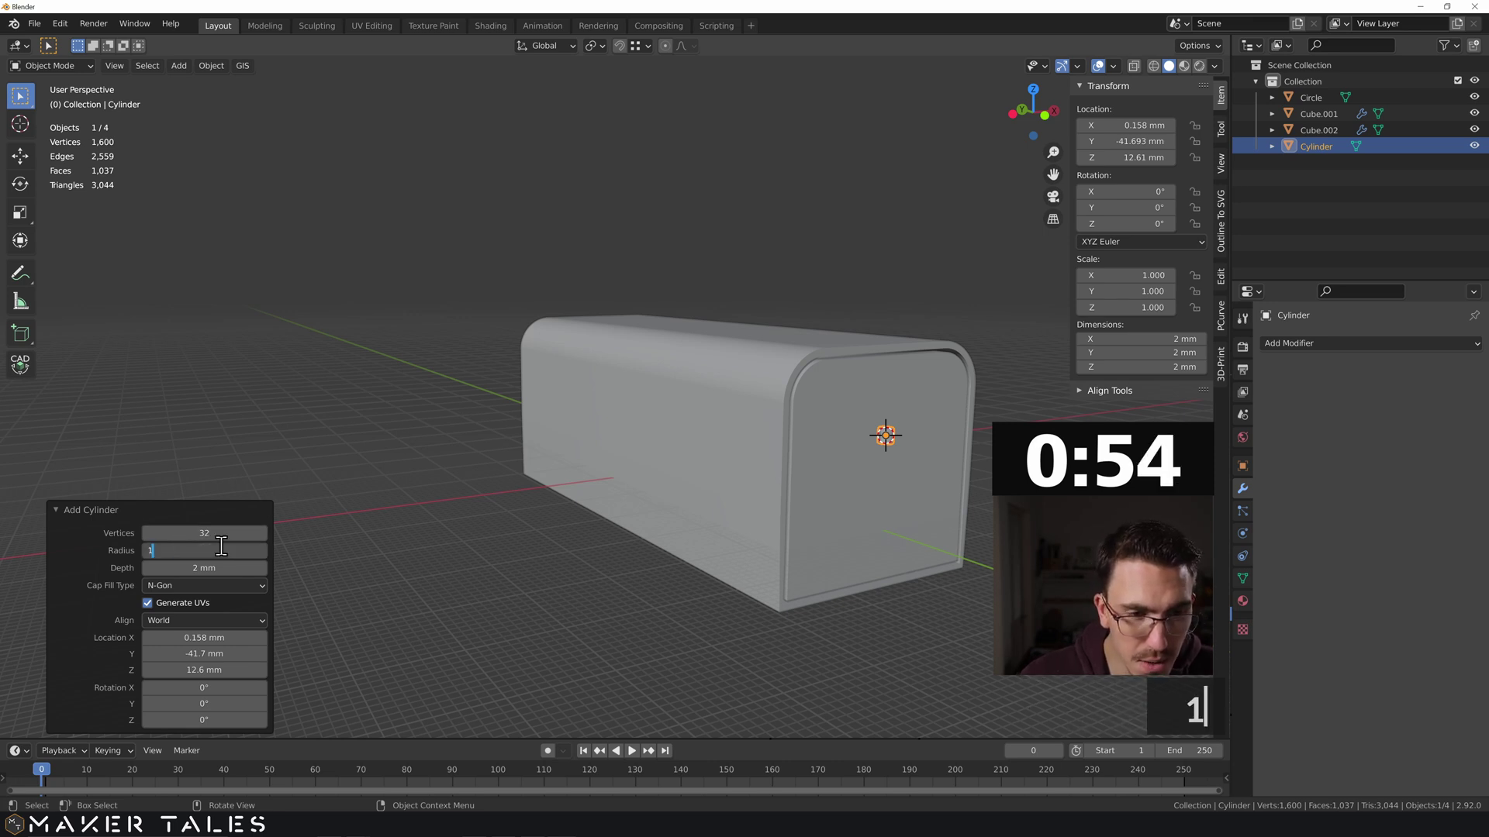
text(5/2)
key(Return)
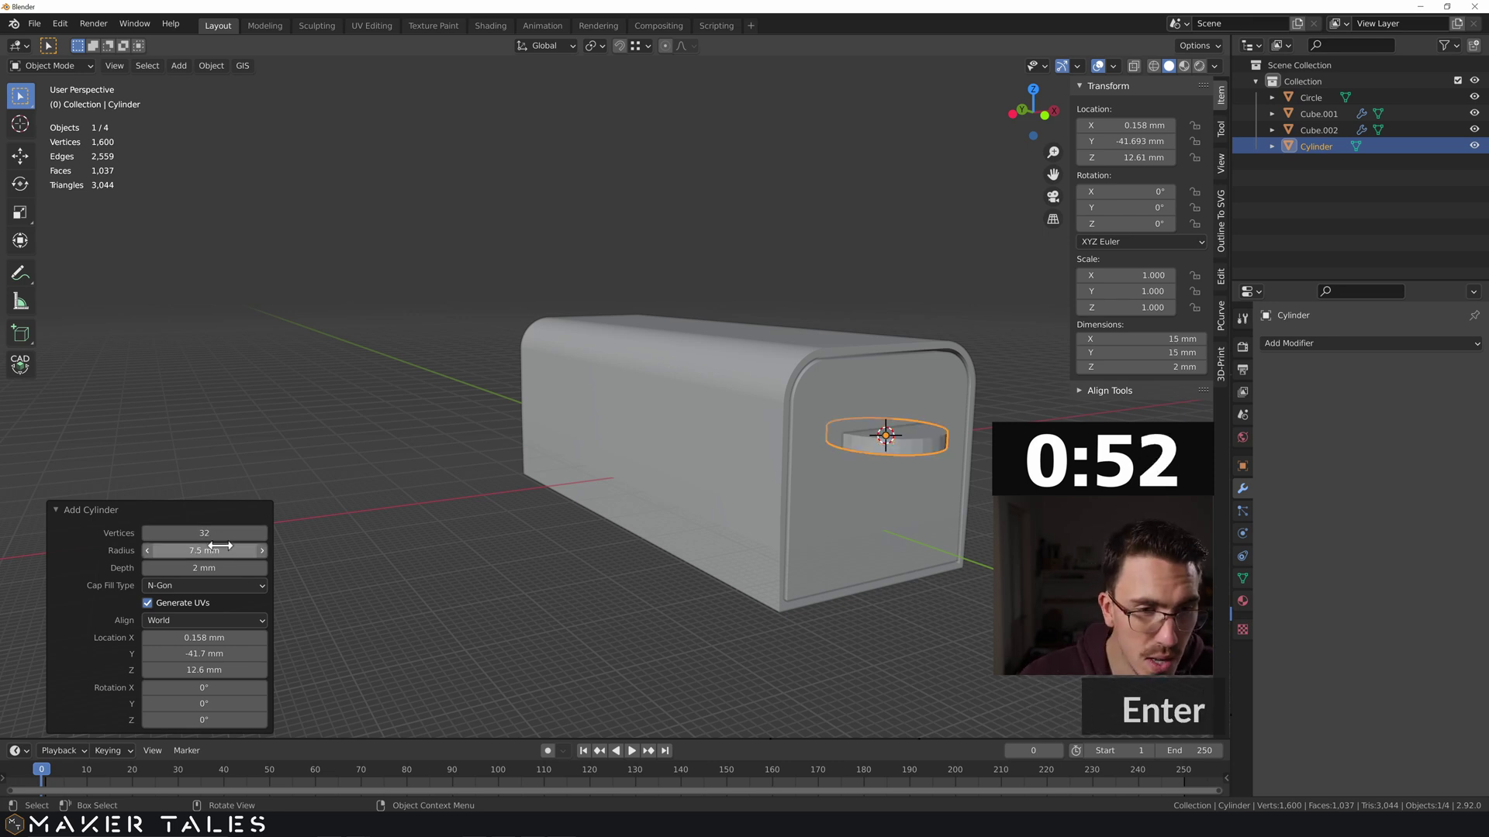
click(205, 533)
text(50)
key(Return)
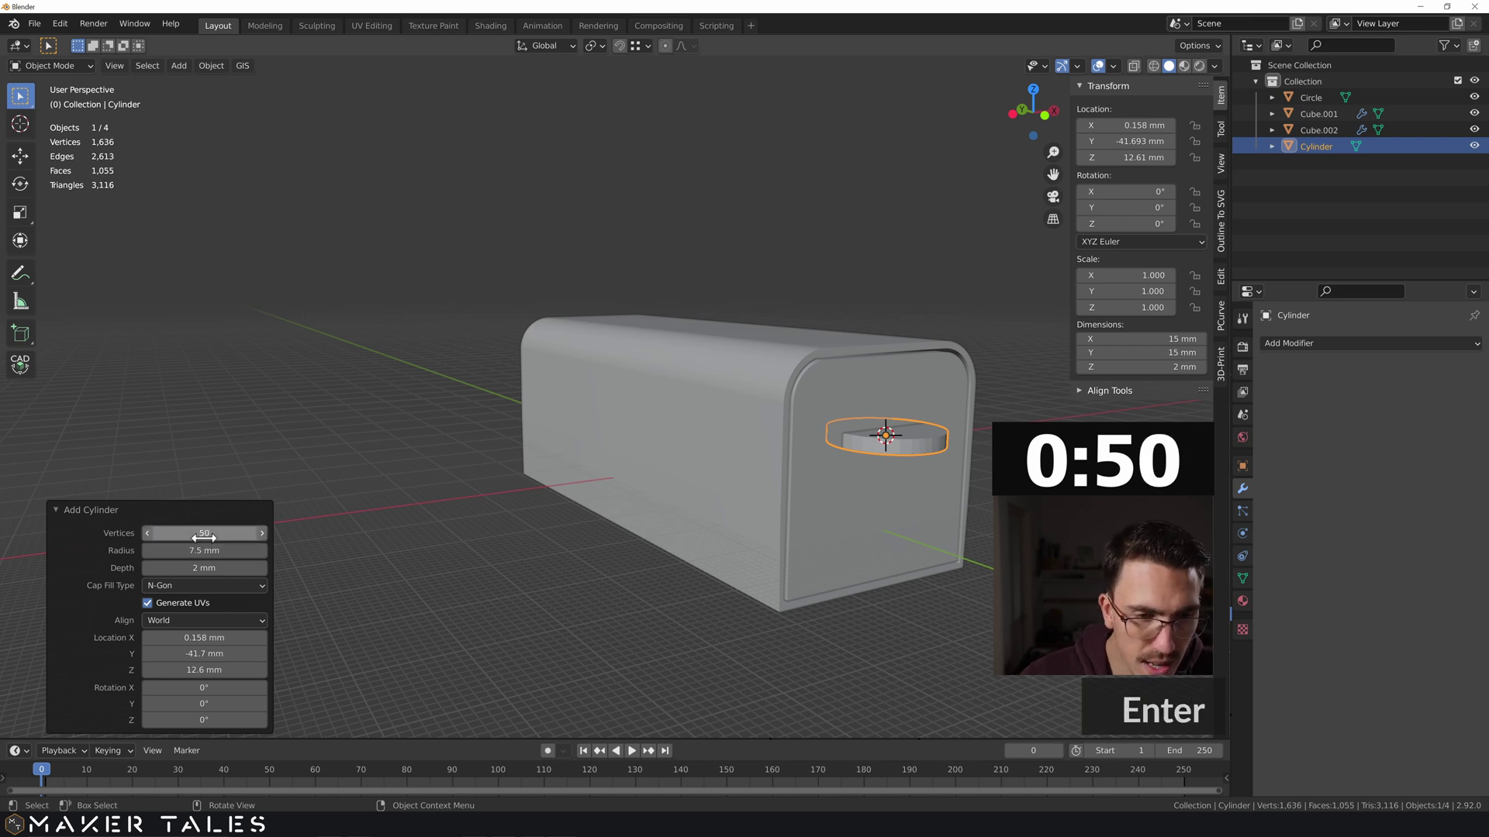
Step: Set the new cylinder's X rotation to 90° so its flat face is parallel to the end wall
double_click(203, 687)
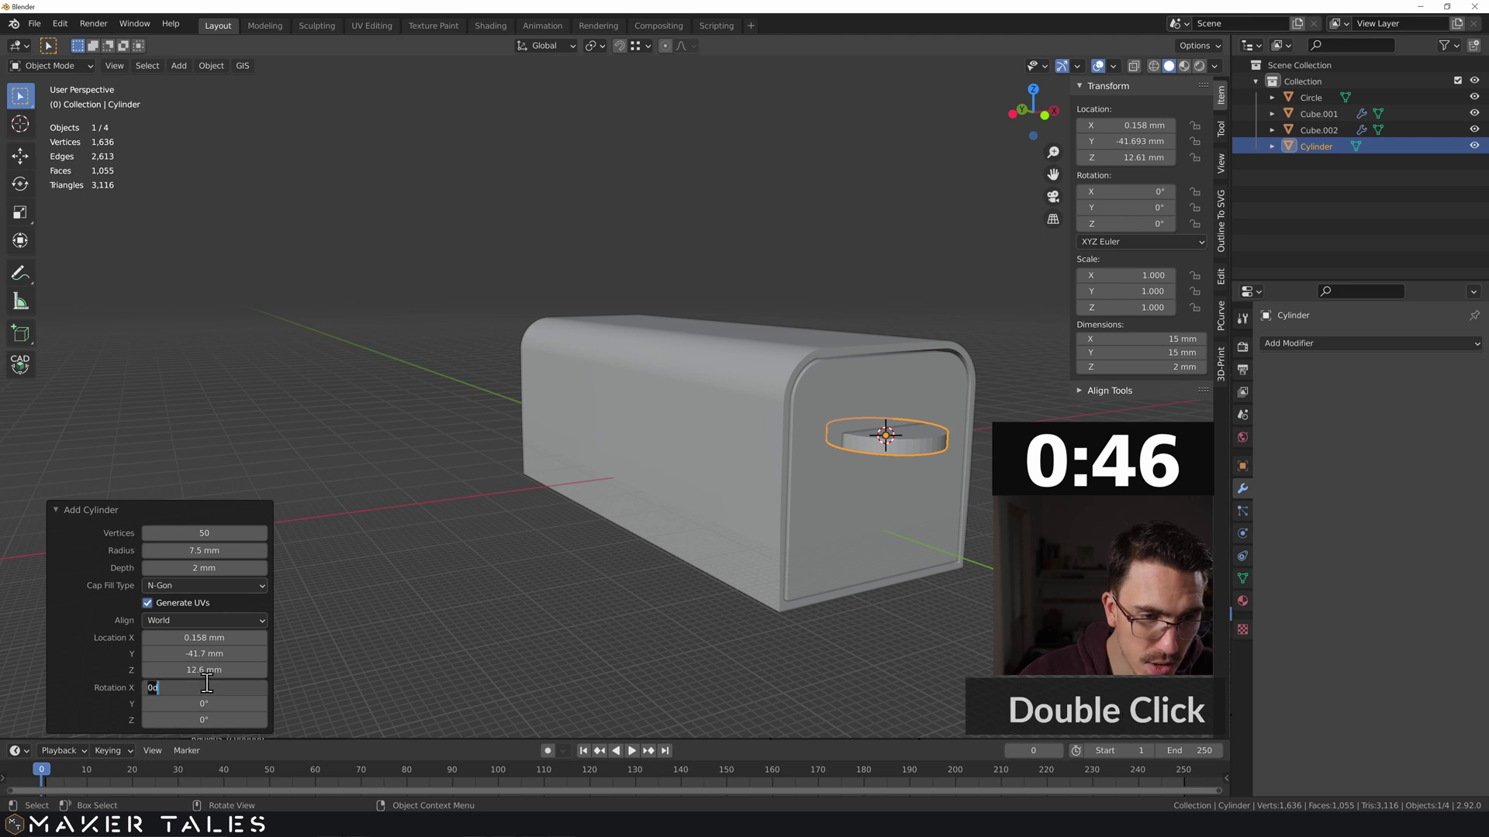
text(90)
key(Return)
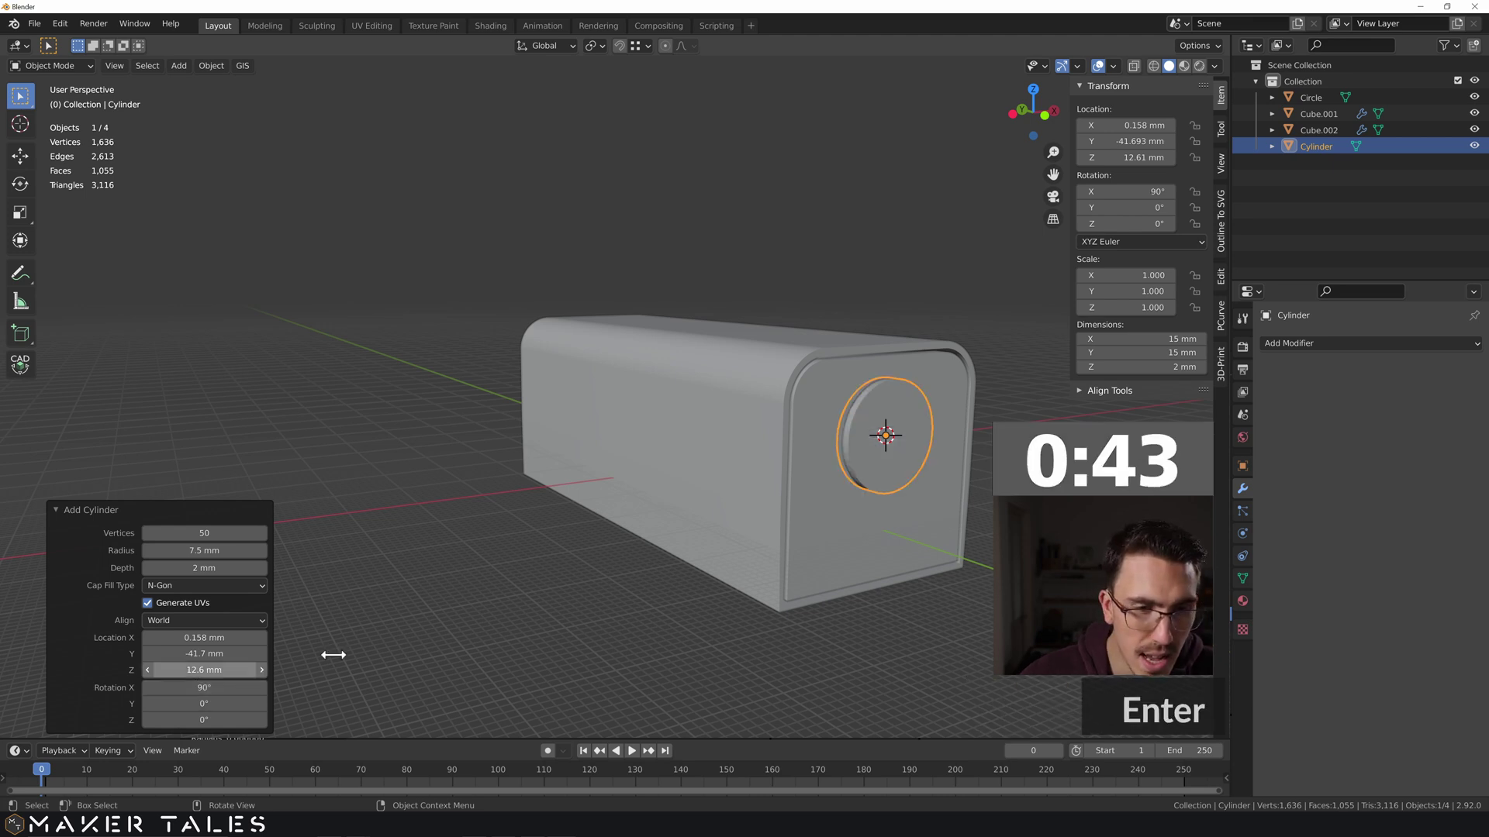
Step: Subtract the cylinder from the tray's end wall with a Boolean difference
click(876, 474)
shift+click(841, 484)
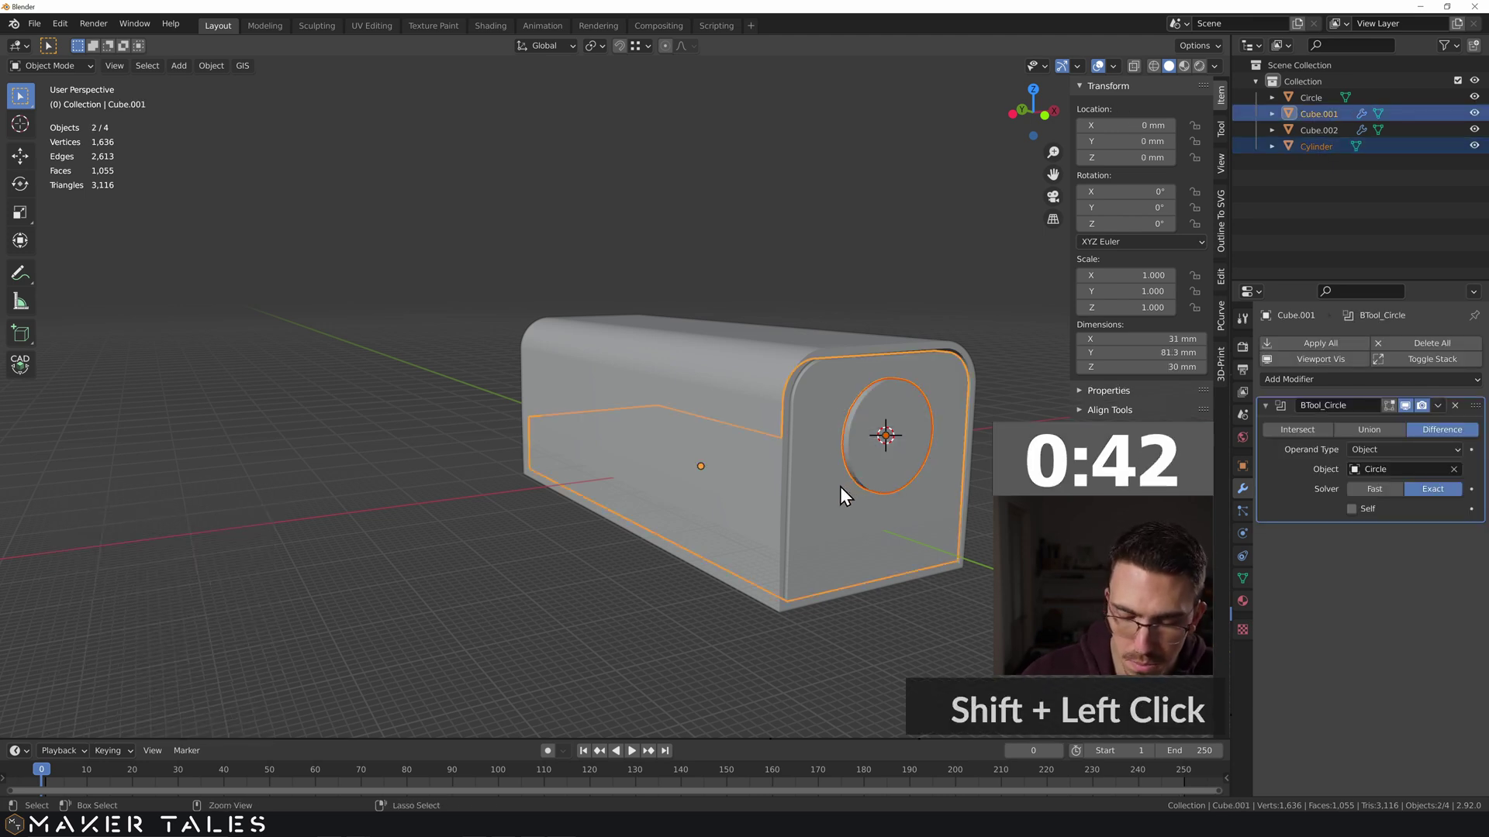
key(ctrl+KP_Subtract)
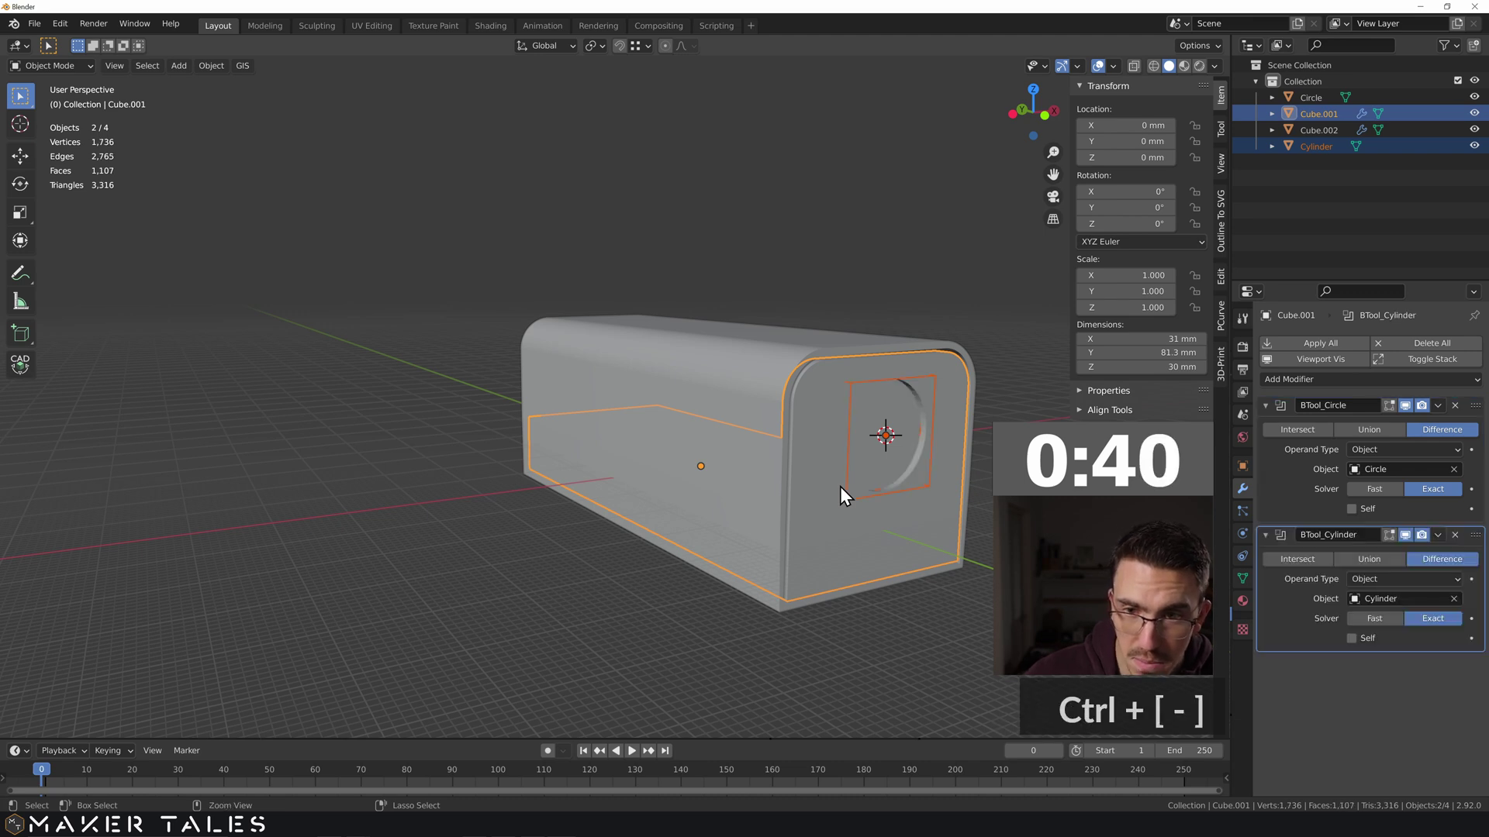
Step: Scale the cylinder's mesh along the Y axis by a factor of about 3.4 to make it thicker
click(891, 403)
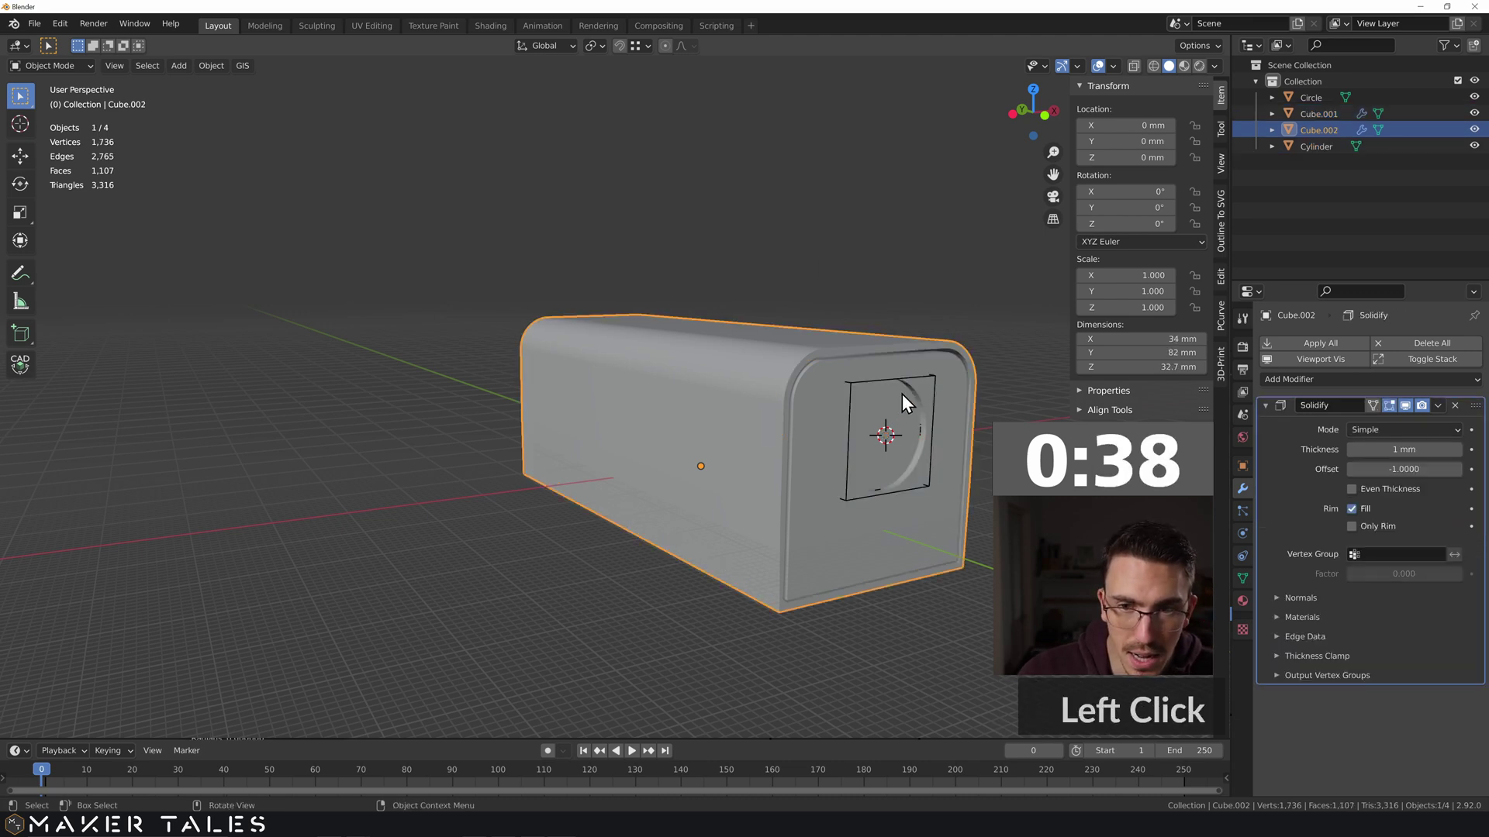
key(Tab)
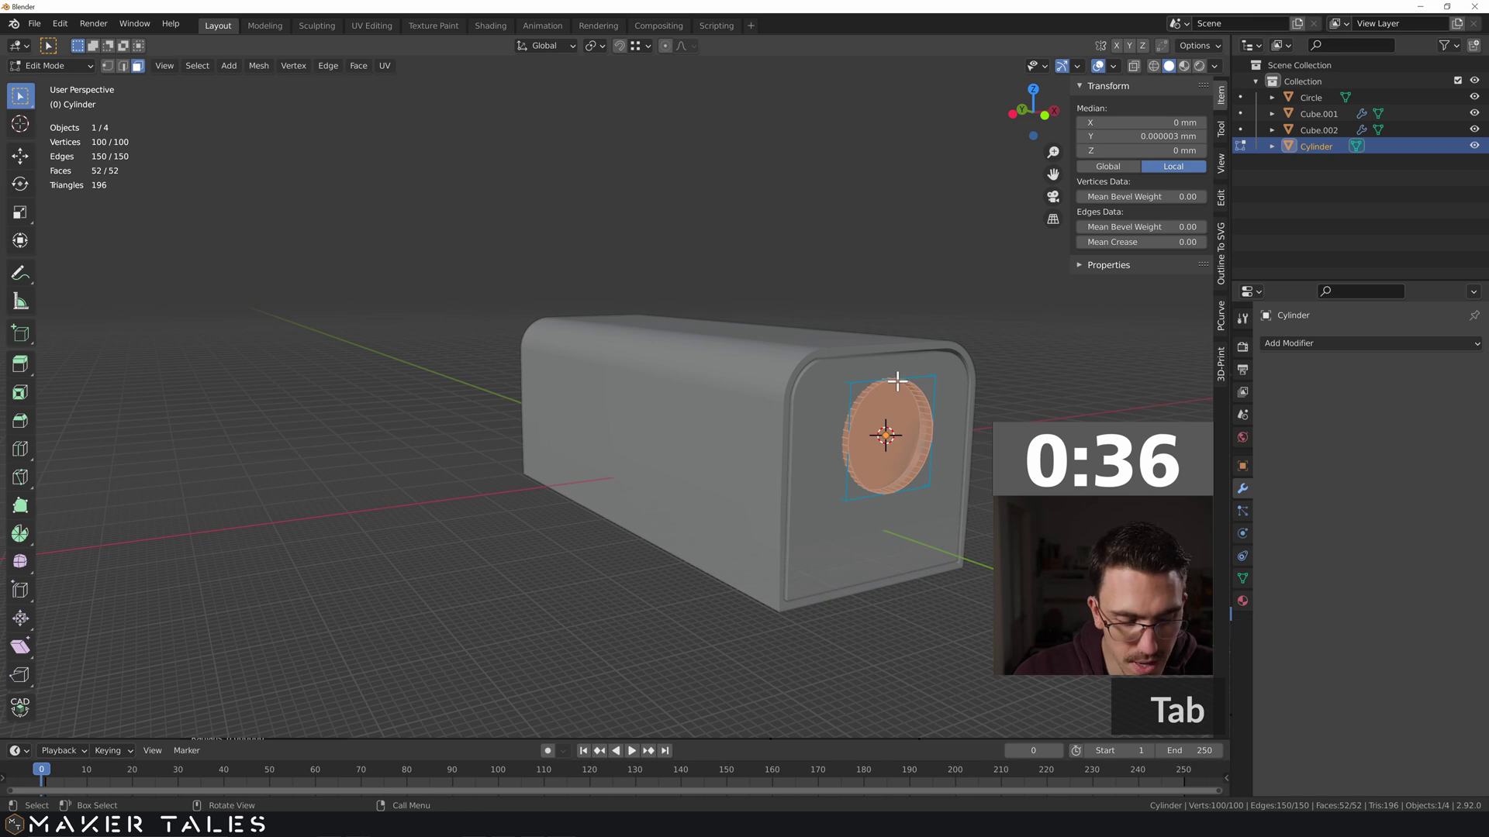
key(s)
key(y)
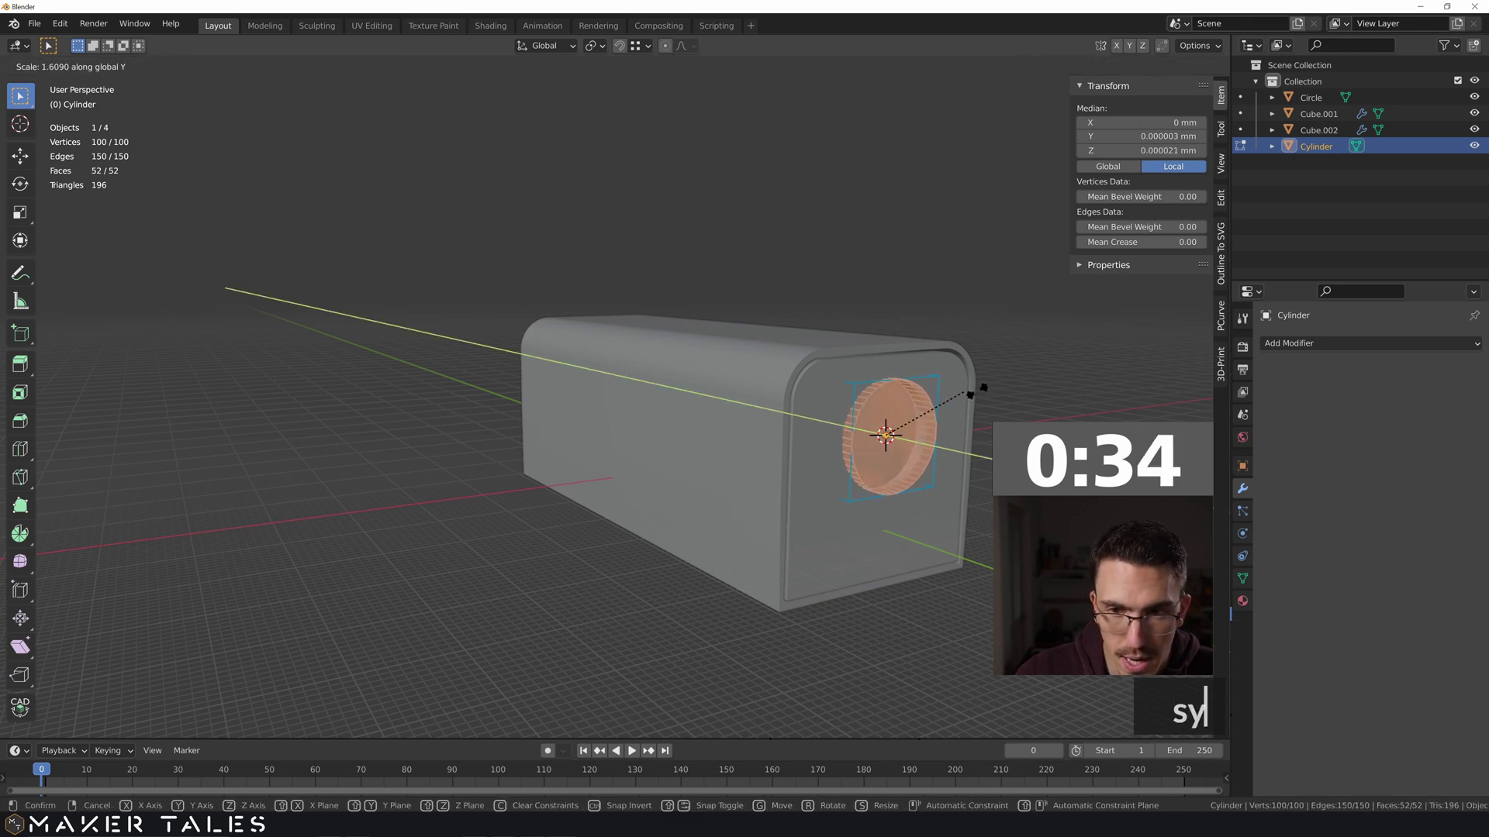
click(1063, 381)
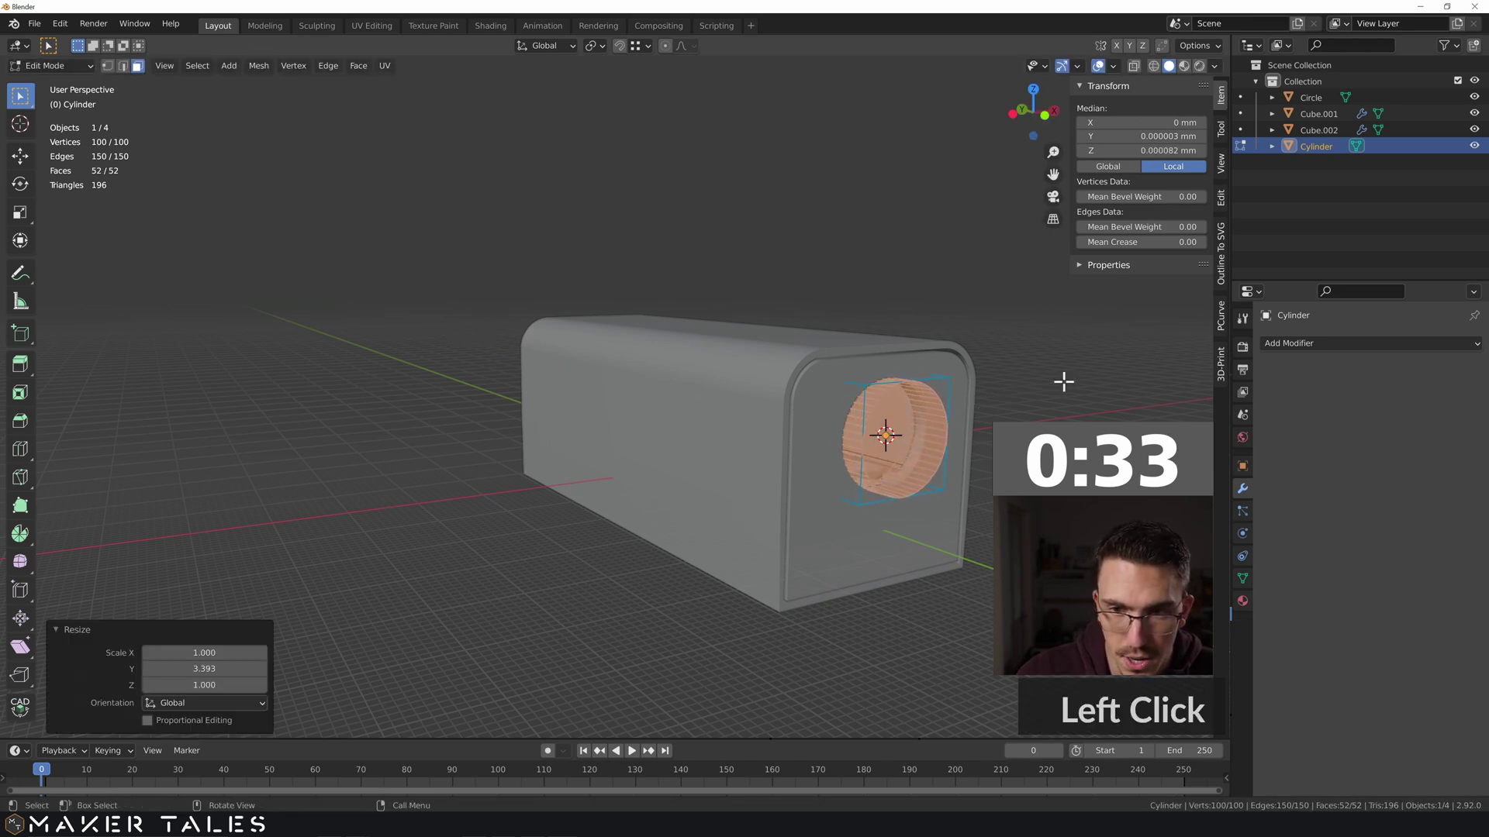
click(1025, 411)
middle_drag(1025, 411, 798, 421)
scroll(788, 428, up, 4)
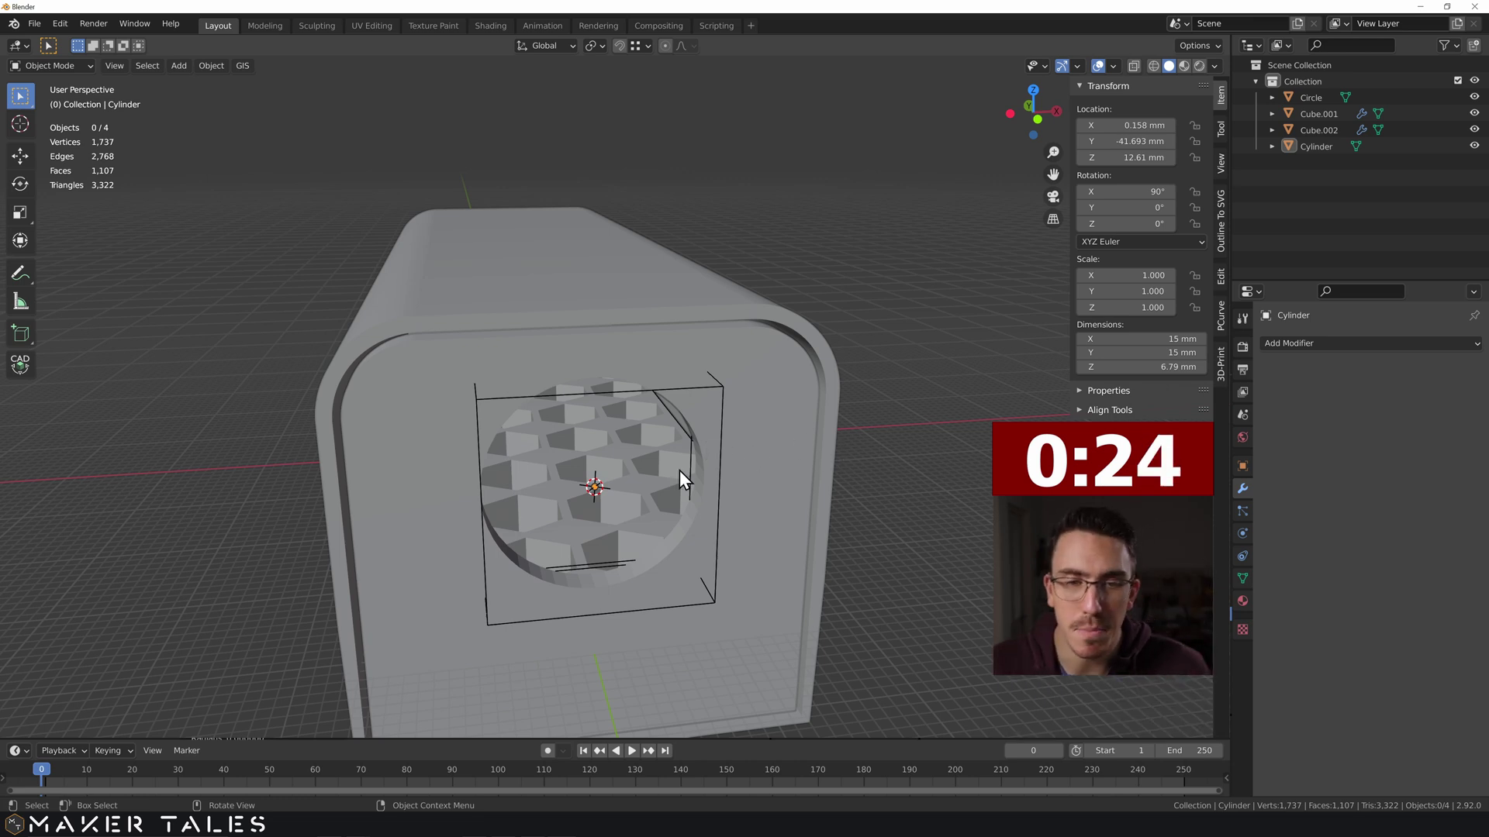
Step: Rotate the cylinder's mesh 90° about the Z axis so its round edge projects from the end wall
key(Tab)
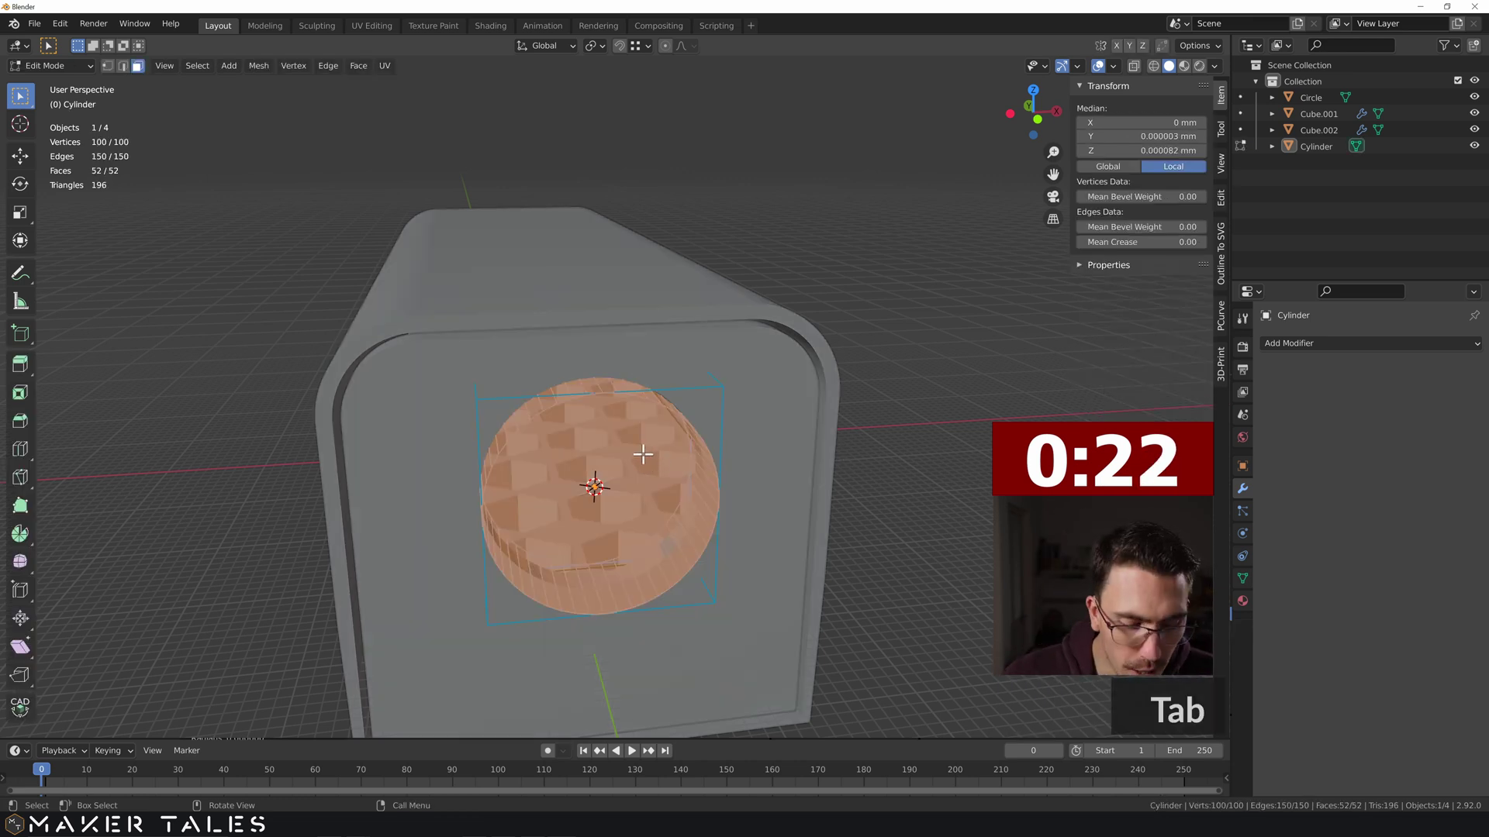
key(r)
key(z)
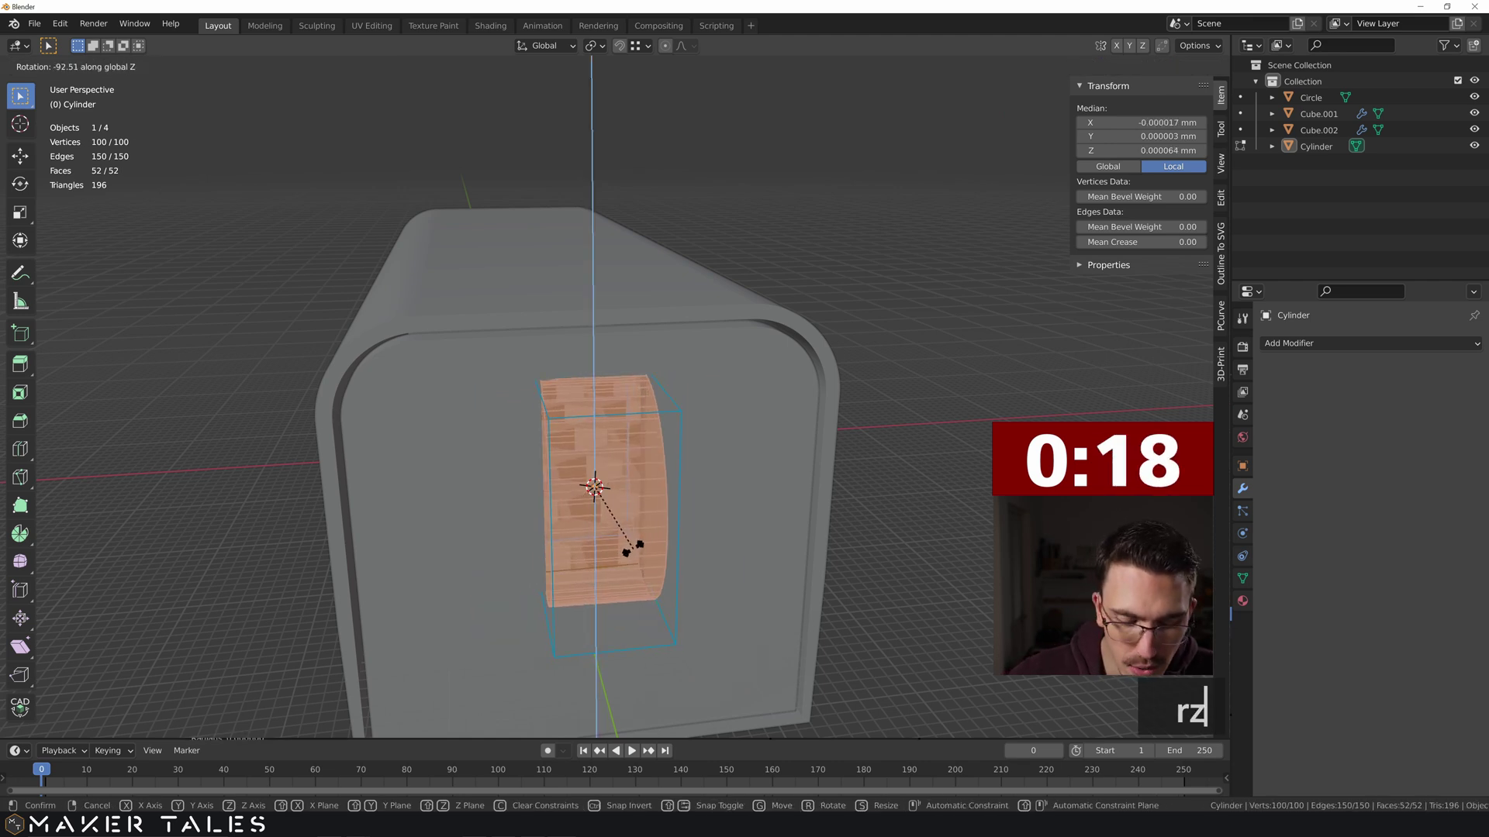
text(90)
key(Return)
middle_drag(632, 508, 678, 535)
scroll(757, 519, down, 1)
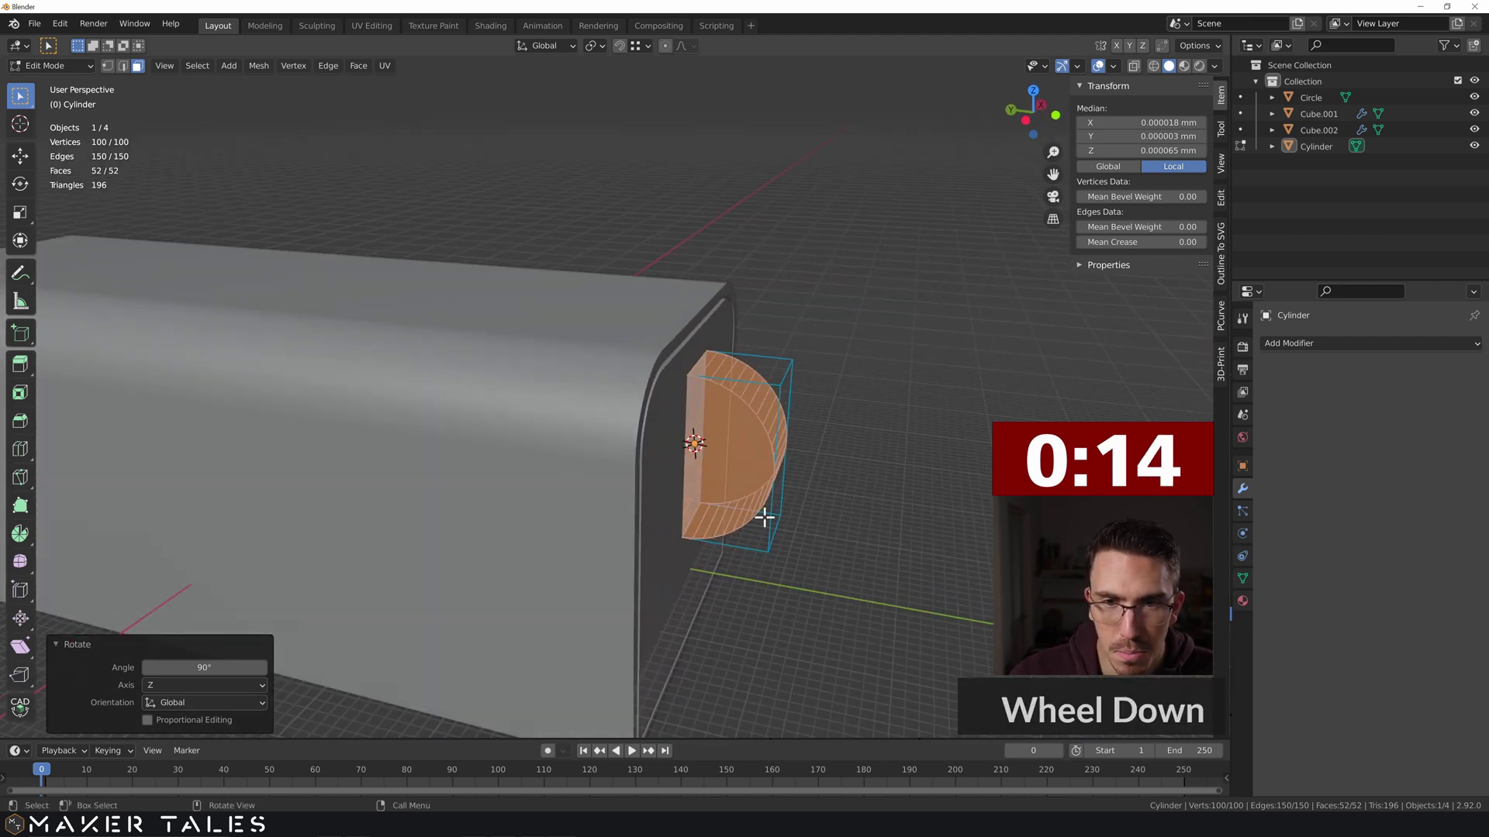
Step: Isolate the cylinder in local view and show it from above in vertex selection mode
key(slash)
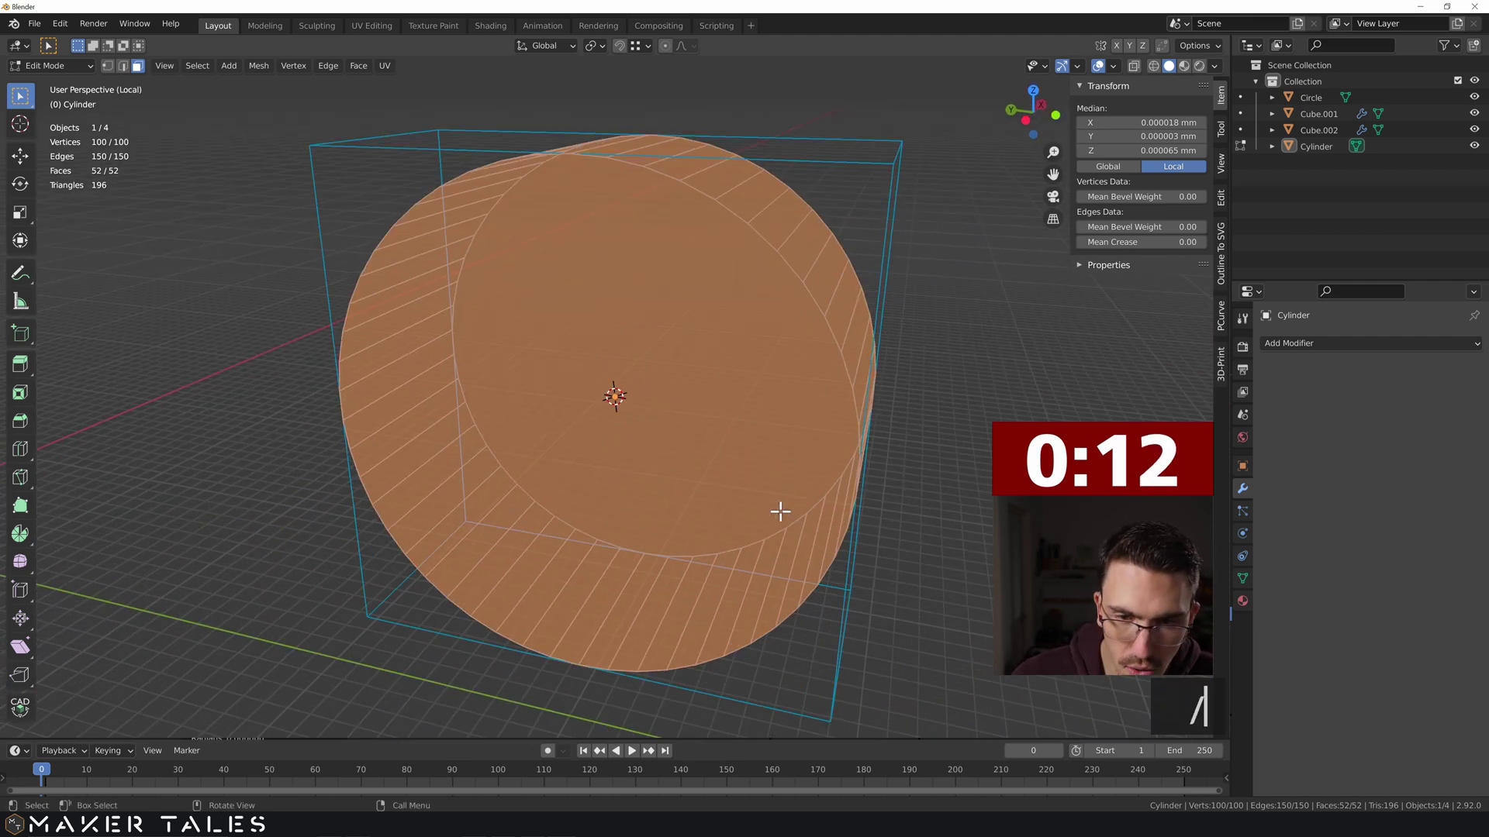
key(KP_7)
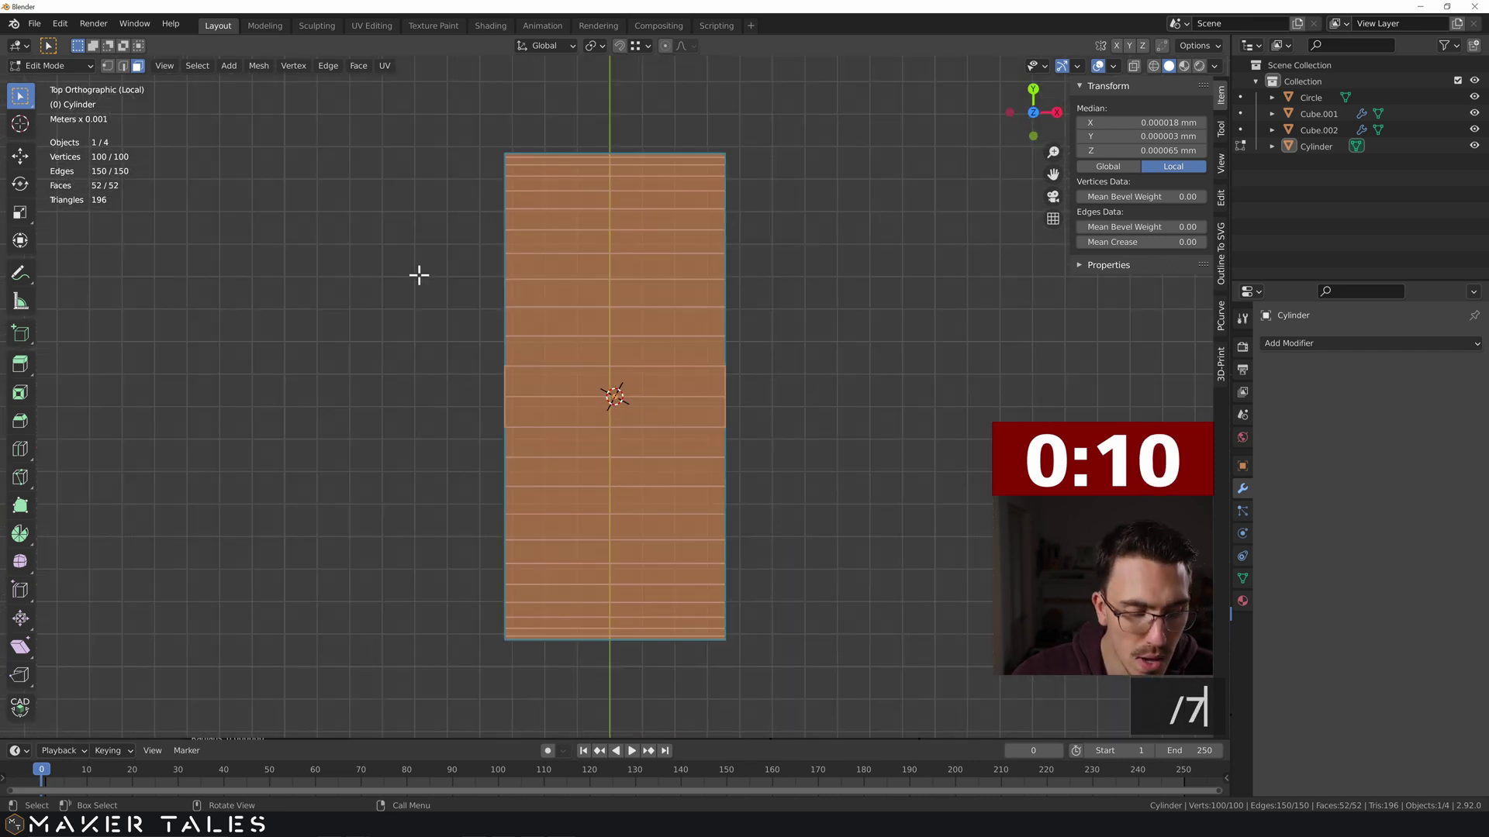
key(1)
Step: Try scaling down the vertices of the cylinder's box-side half uniformly, and undo the scaling
drag(447, 133, 830, 369)
key(s)
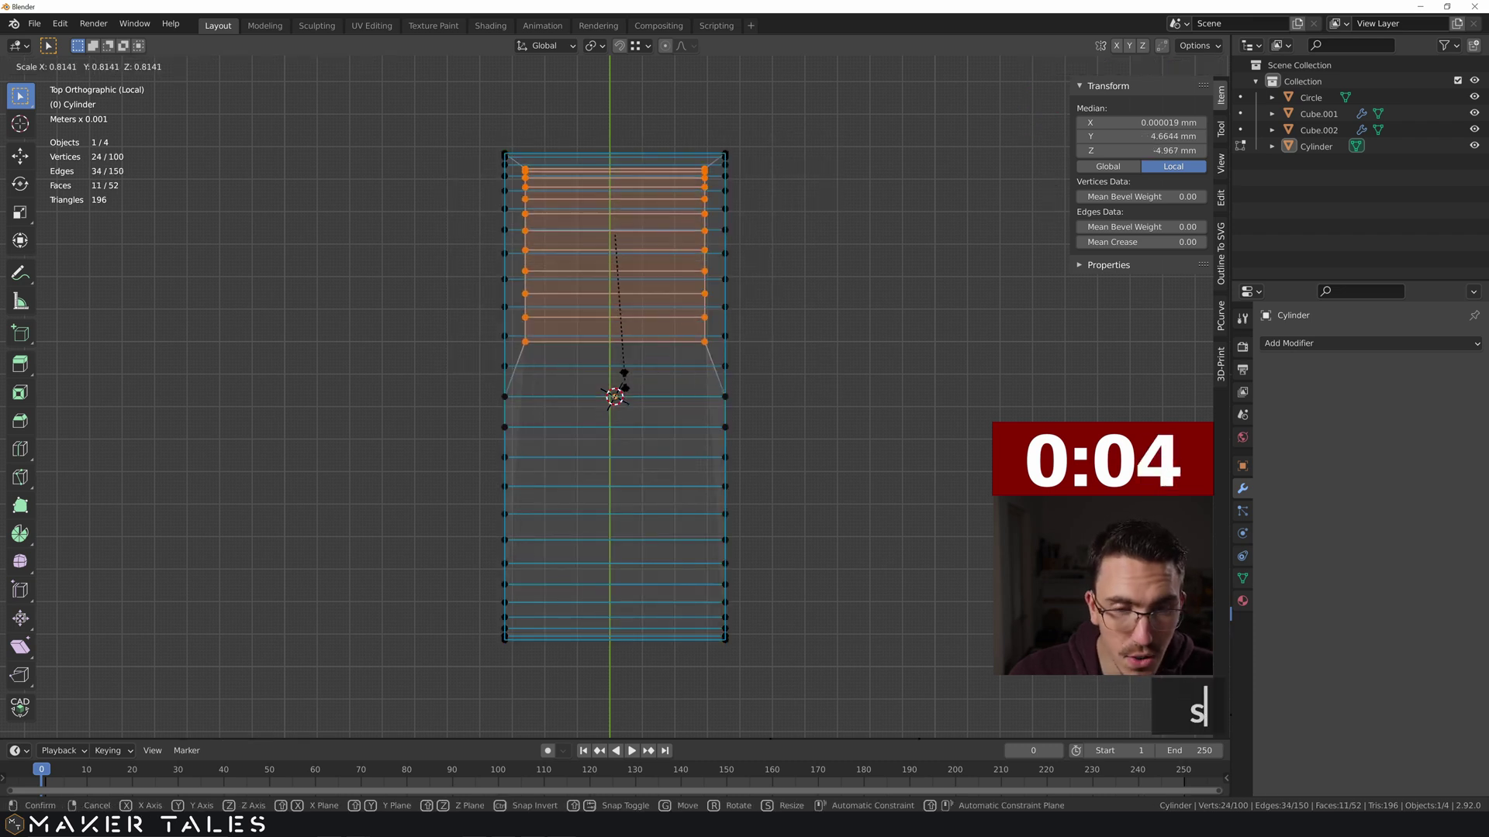
click(638, 374)
key(ctrl+z)
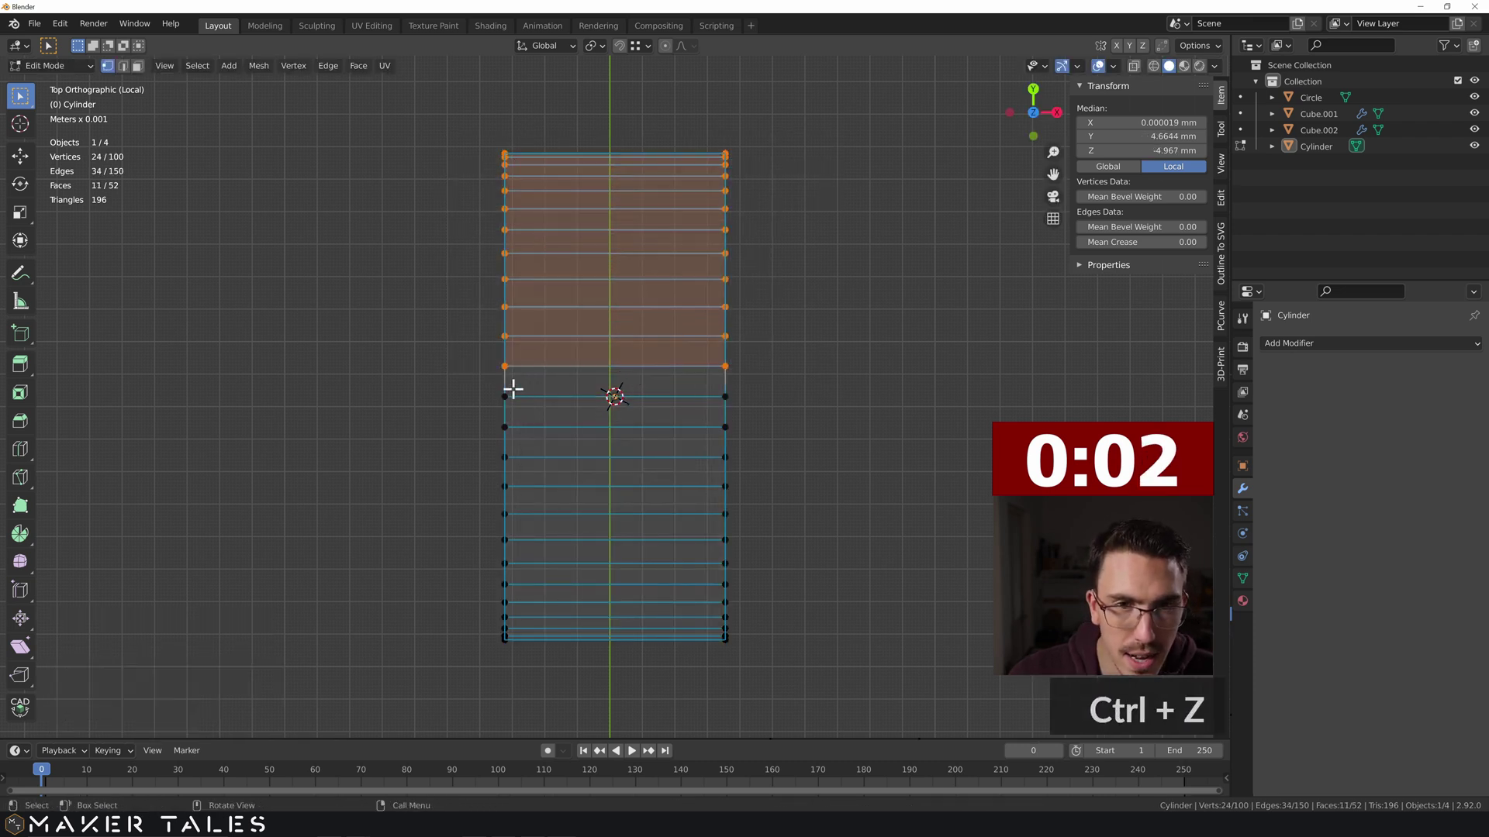
Step: Select all vertices of the cylinder's box-side half and flatten them by scaling to 0 along Y
drag(461, 136, 807, 383)
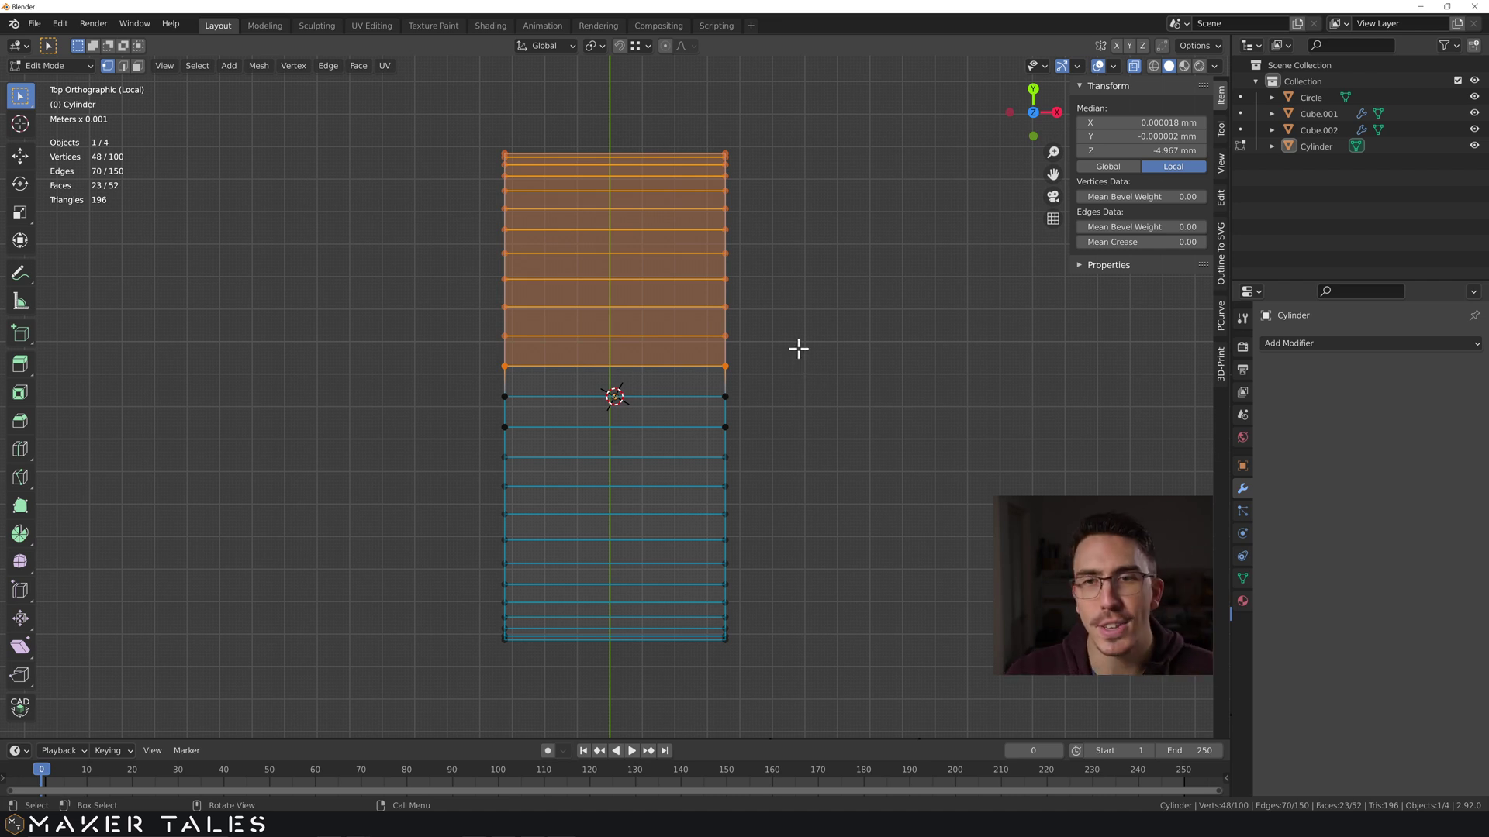
middle_drag(792, 357, 893, 276)
scroll(745, 397, down, 3)
mouse_move(745, 398)
middle_down()
mouse_move(801, 339)
mouse_move(751, 359)
mouse_move(765, 388)
middle_up()
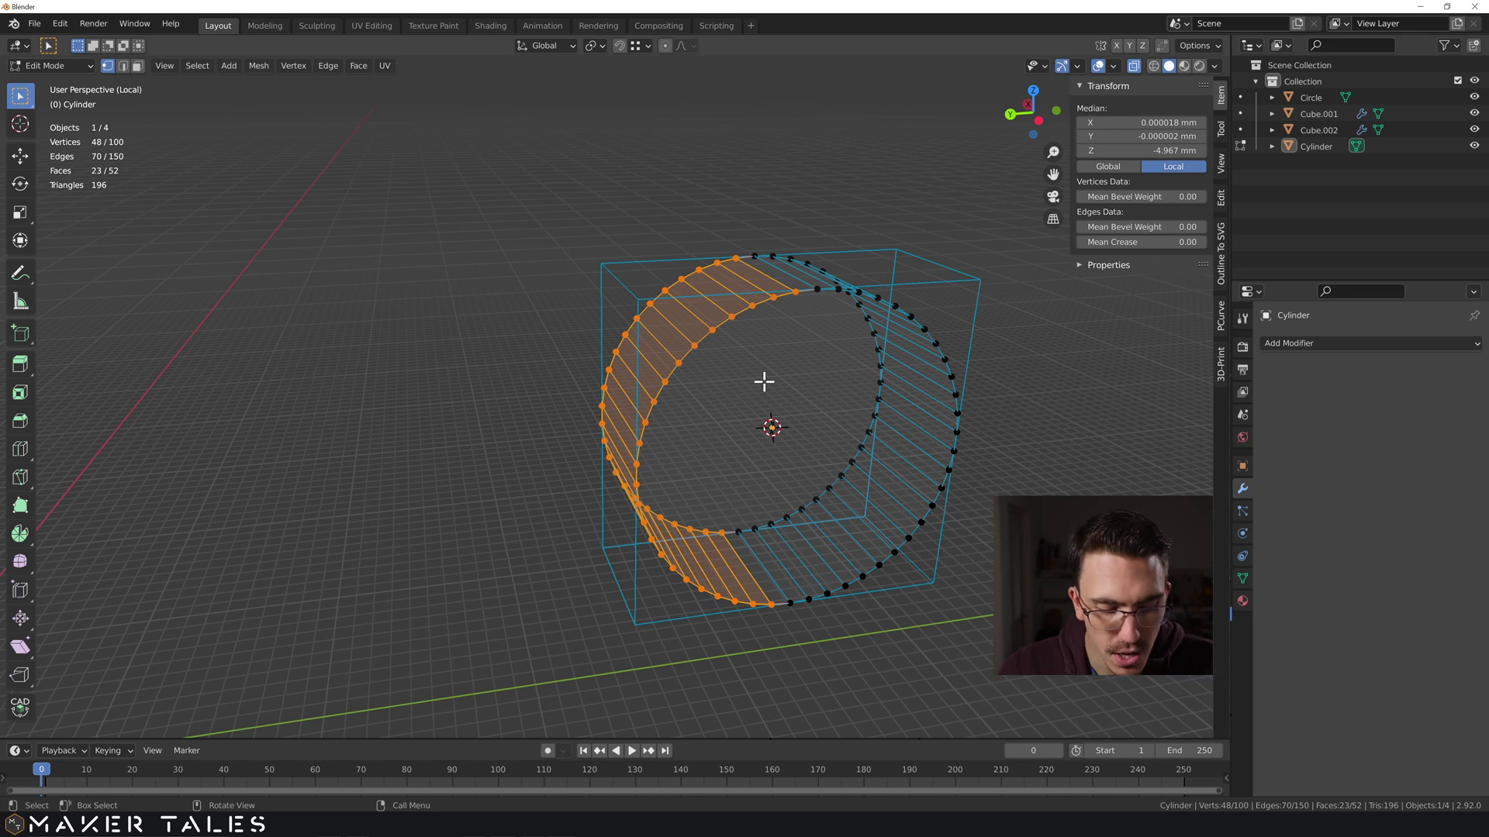
key(s)
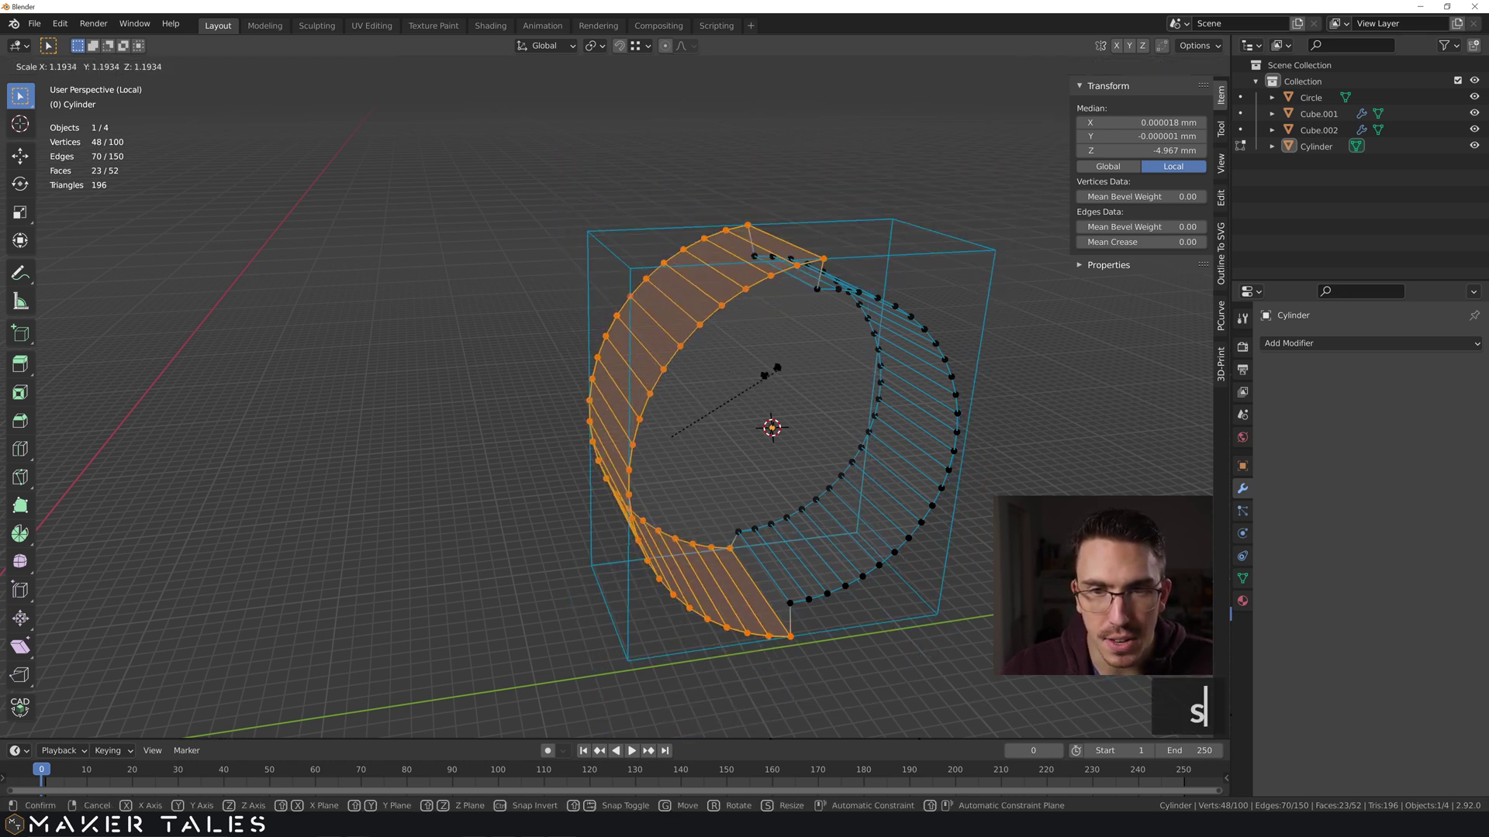
key(y)
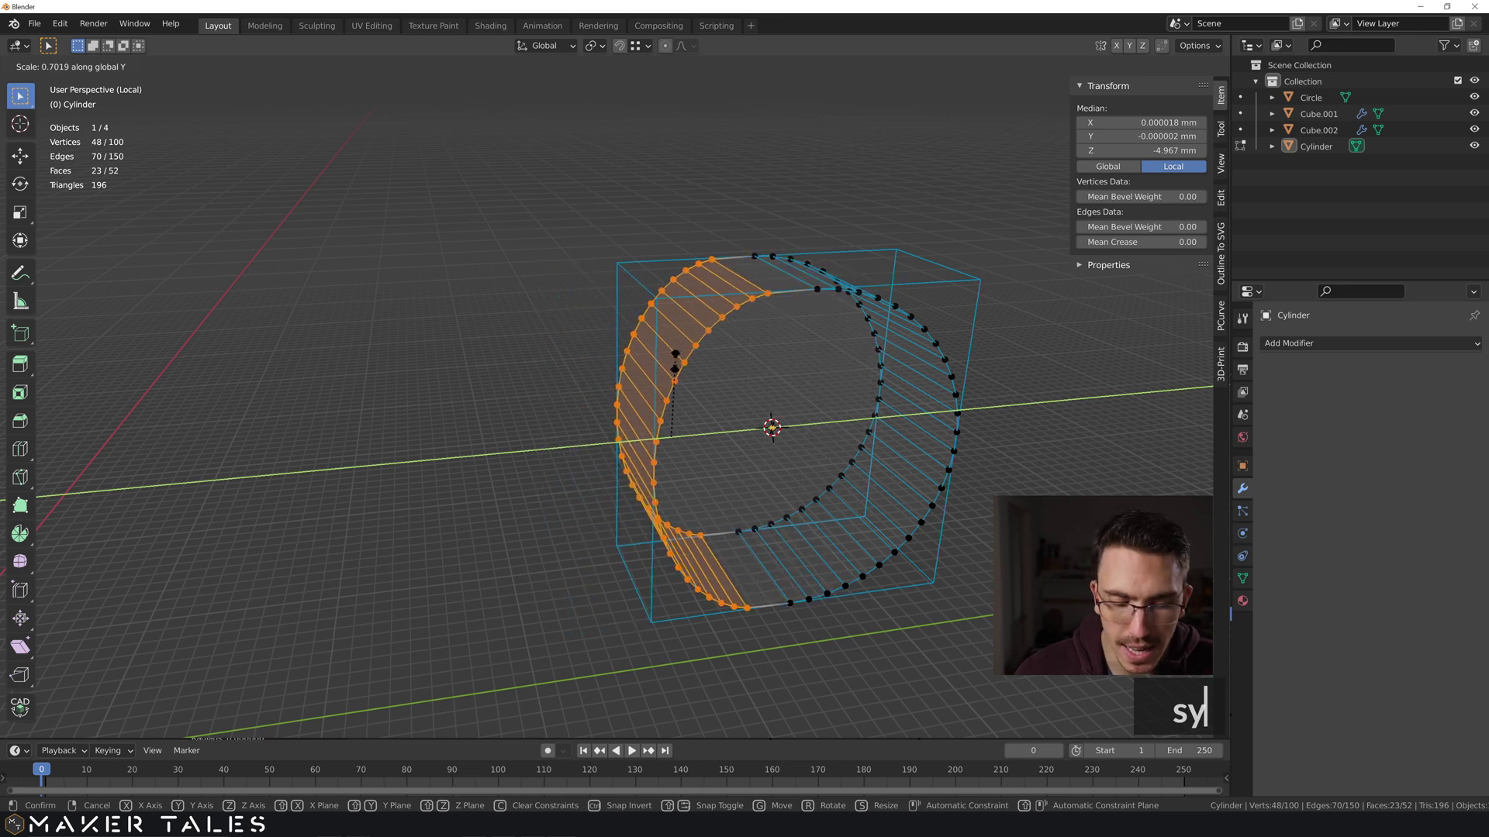
text(0)
key(Return)
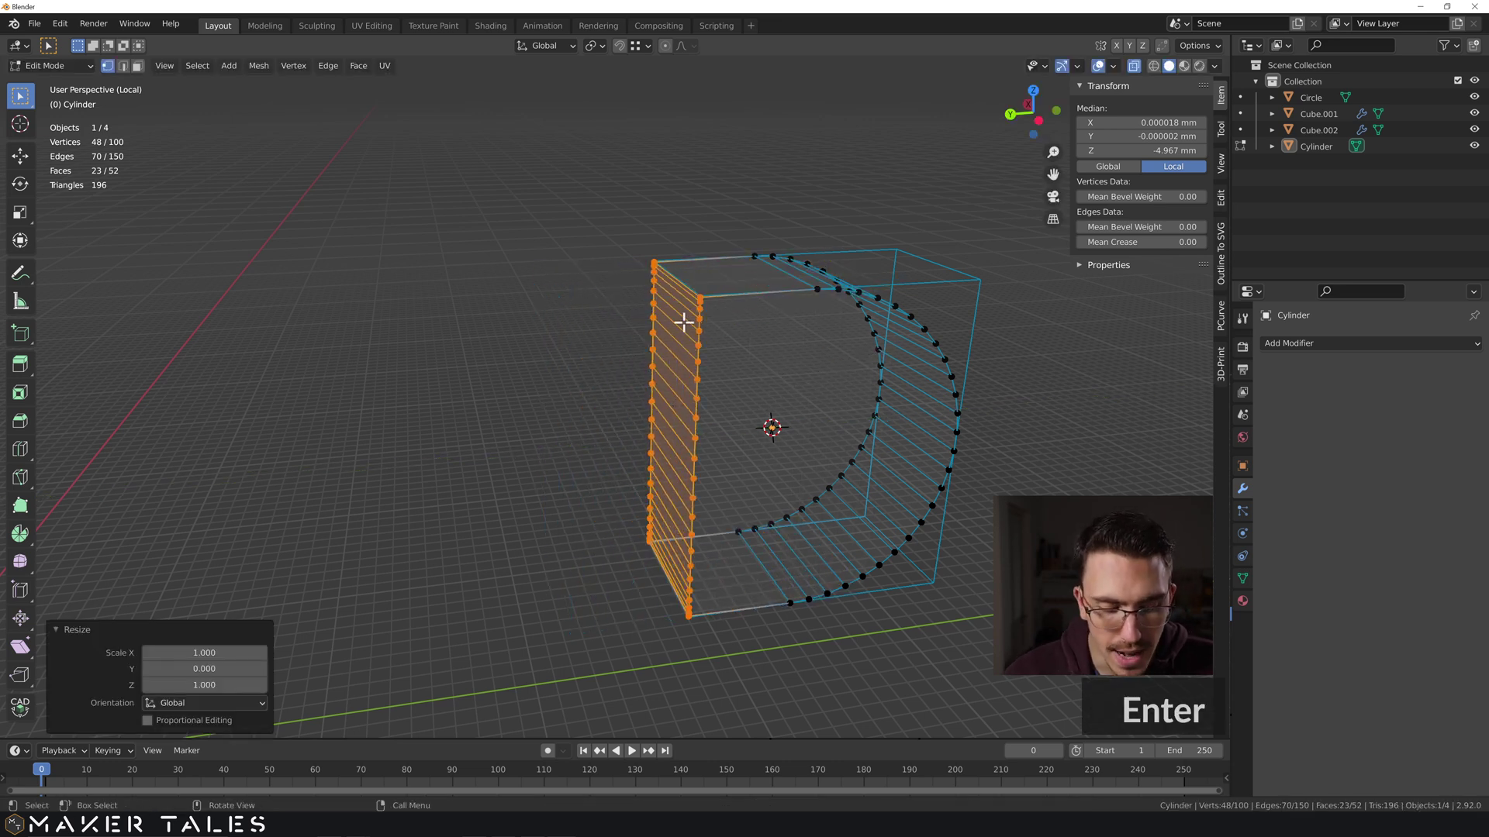
Step: Move the flattened vertices along Y to near the cylinder's centre to form a half-round grip, and leave local view
key(g)
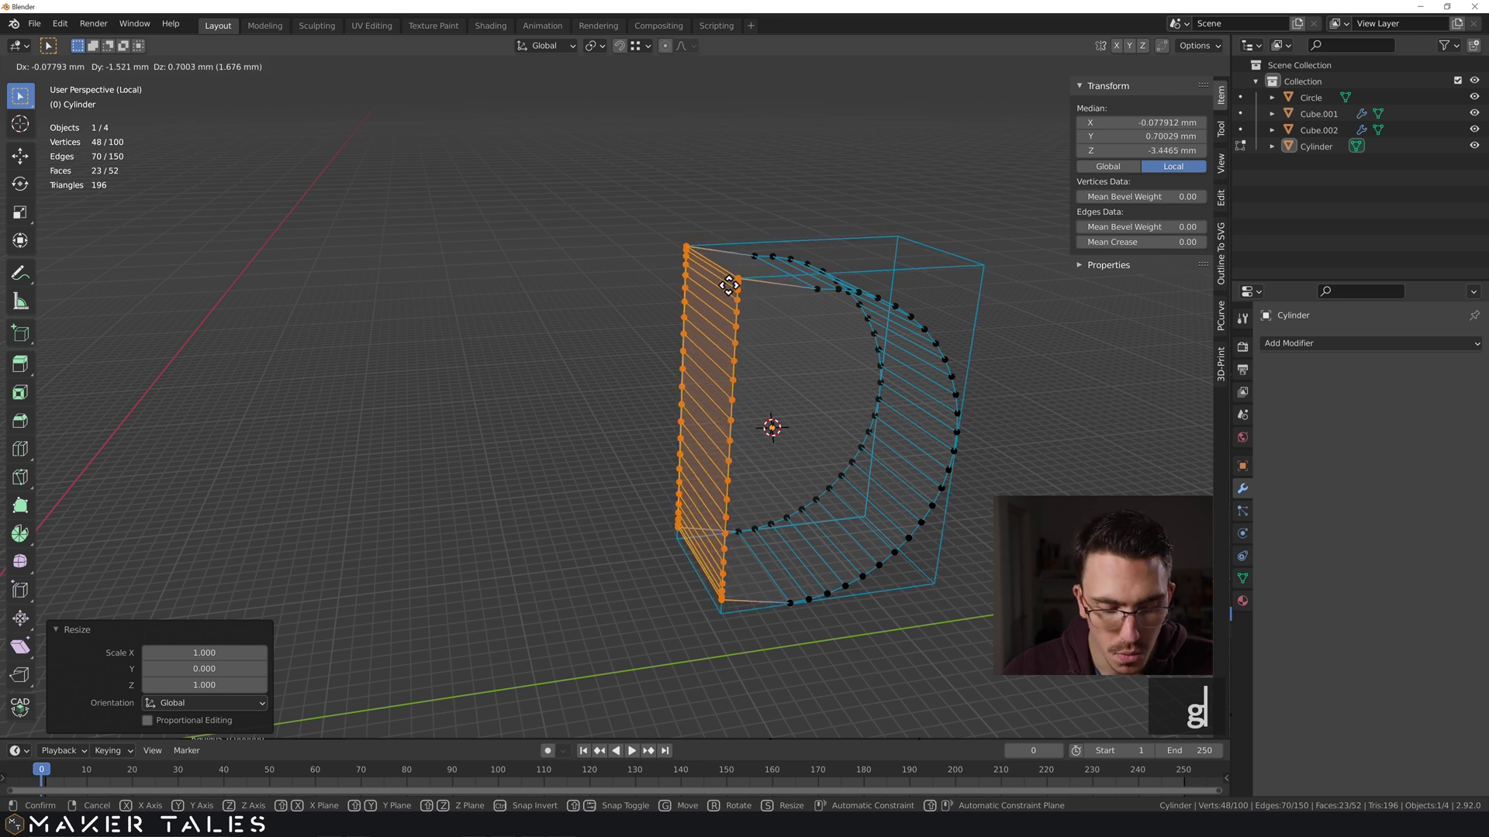
key(y)
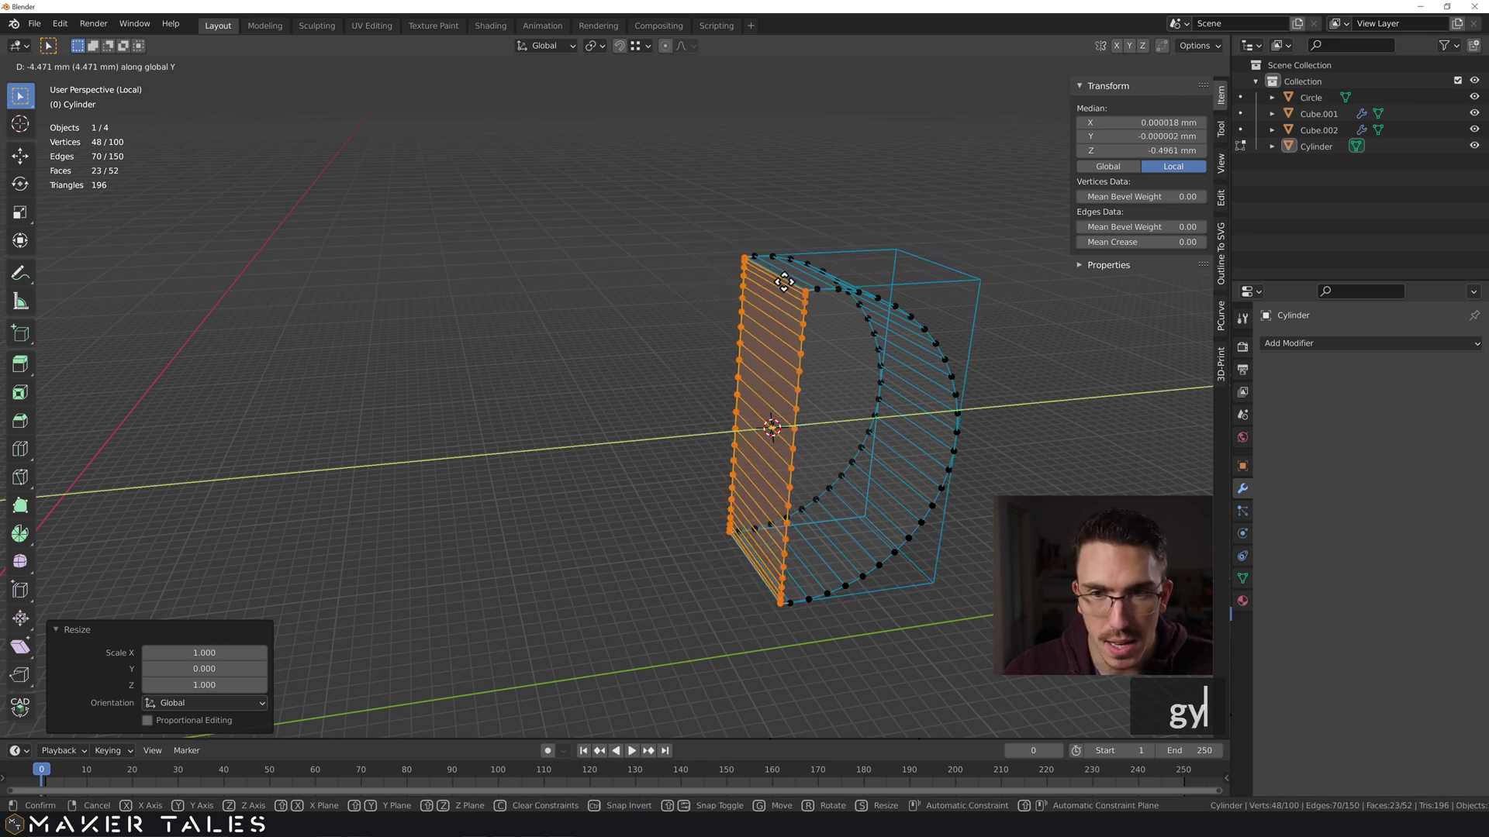
click(780, 283)
key(Tab)
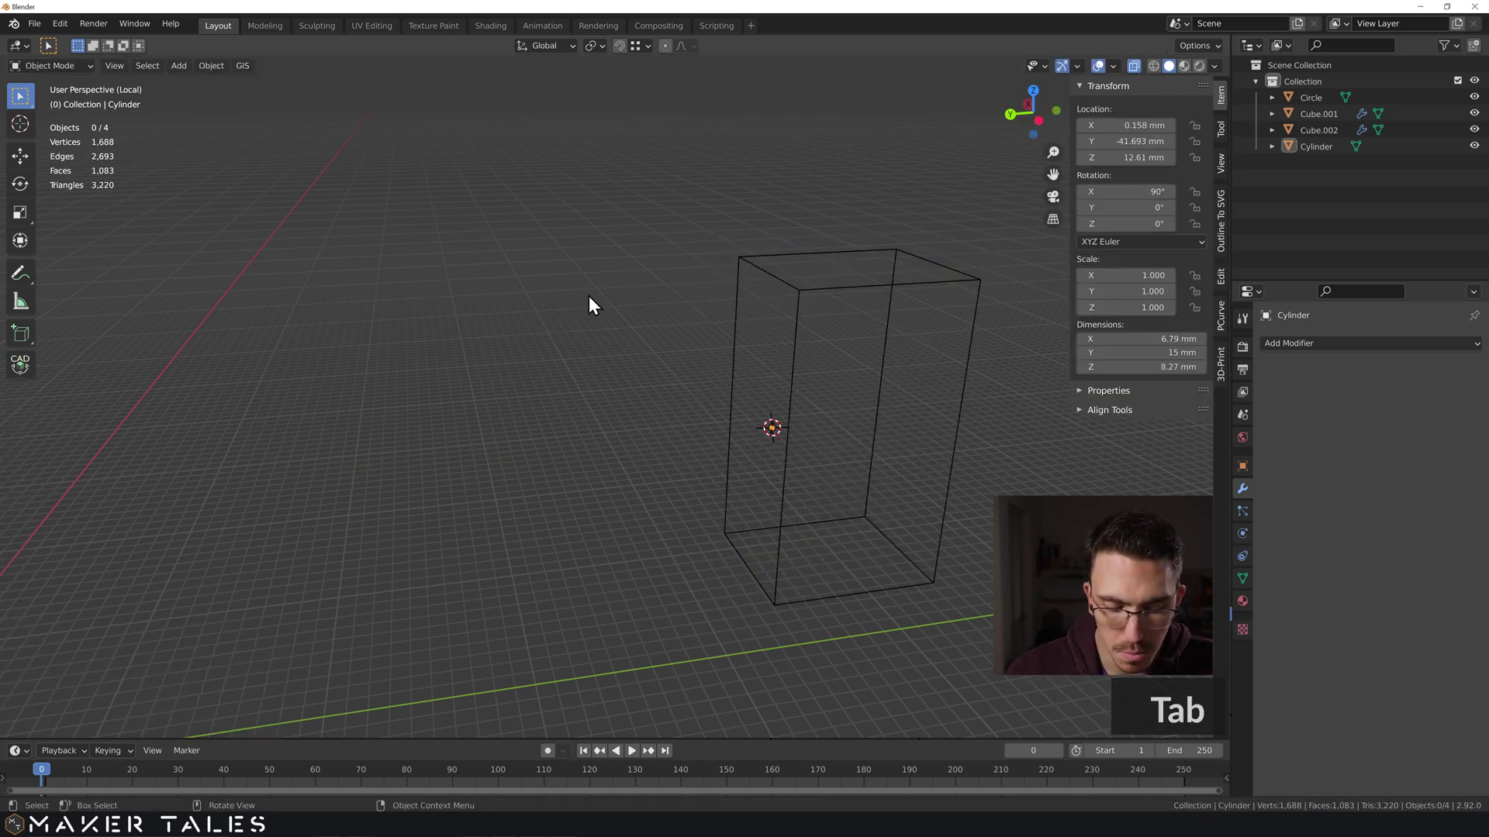
key(slash)
scroll(589, 295, down, 4)
middle_drag(616, 329, 576, 324)
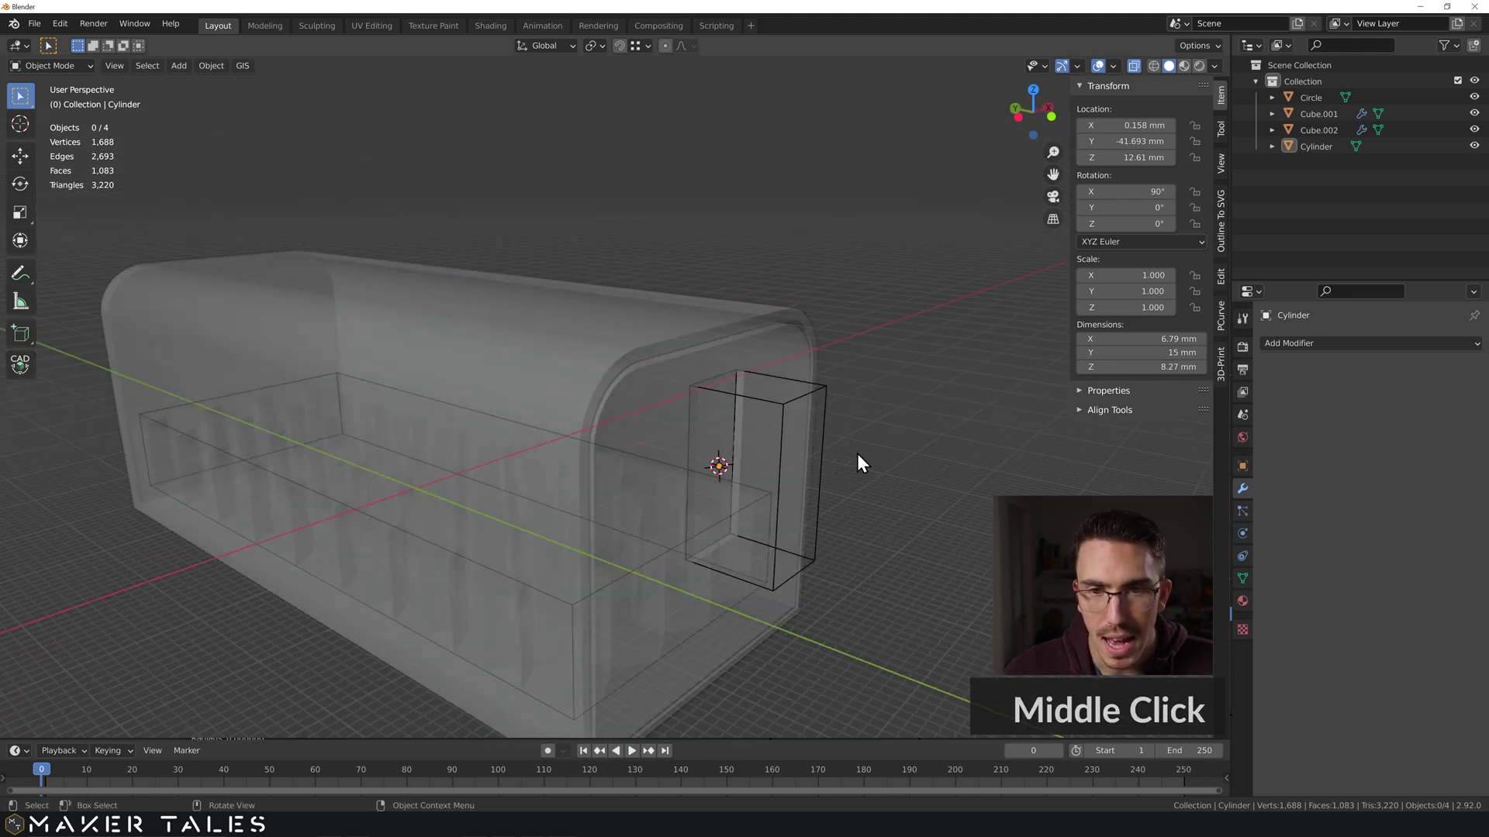
Step: Remove the BTool_Circle and BTool_Cylinder Boolean modifiers from the tray
key(Tab)
click(922, 407)
key(Tab)
click(789, 342)
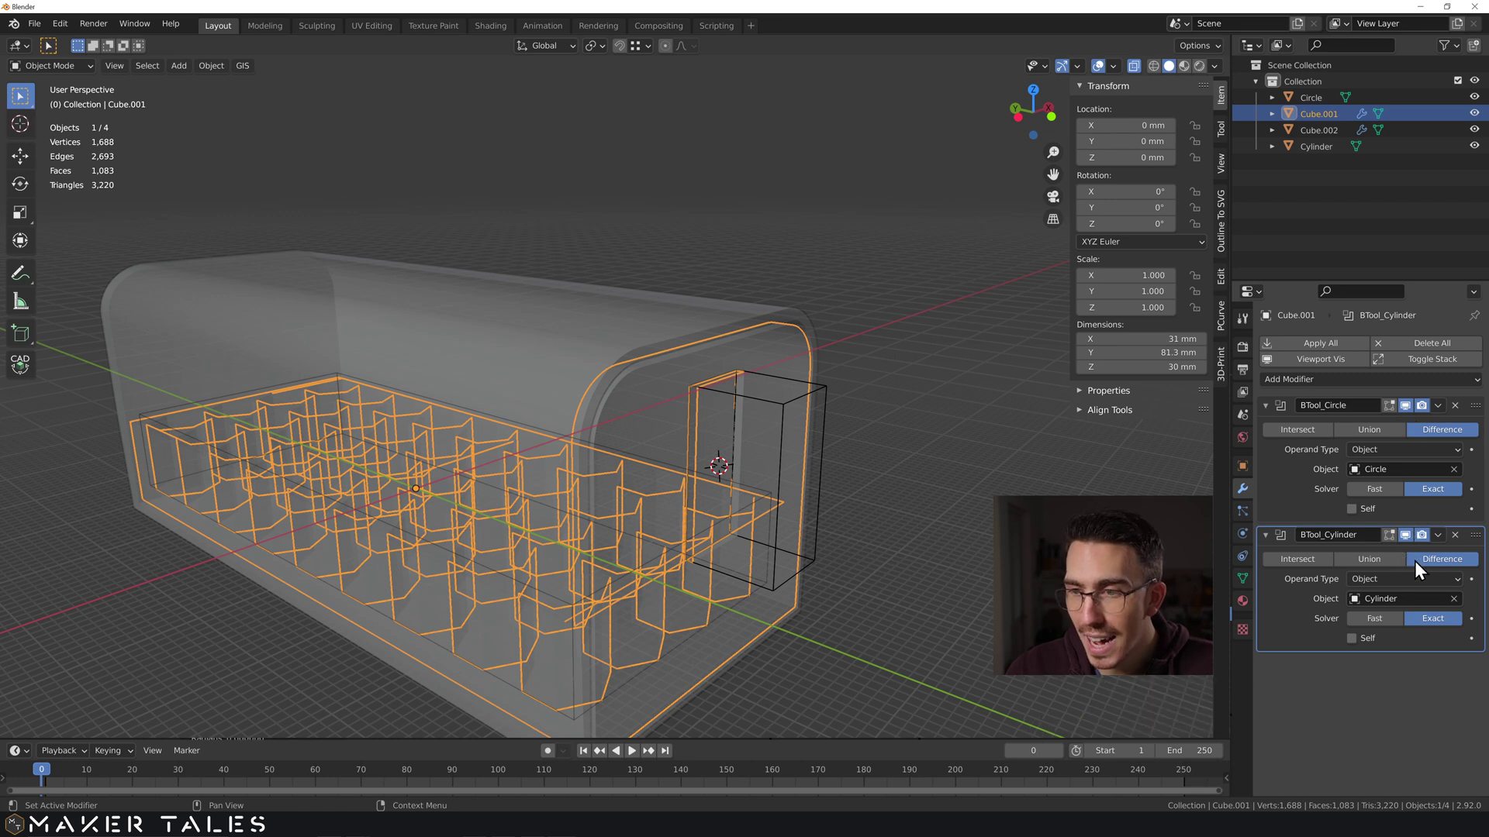
click(1455, 405)
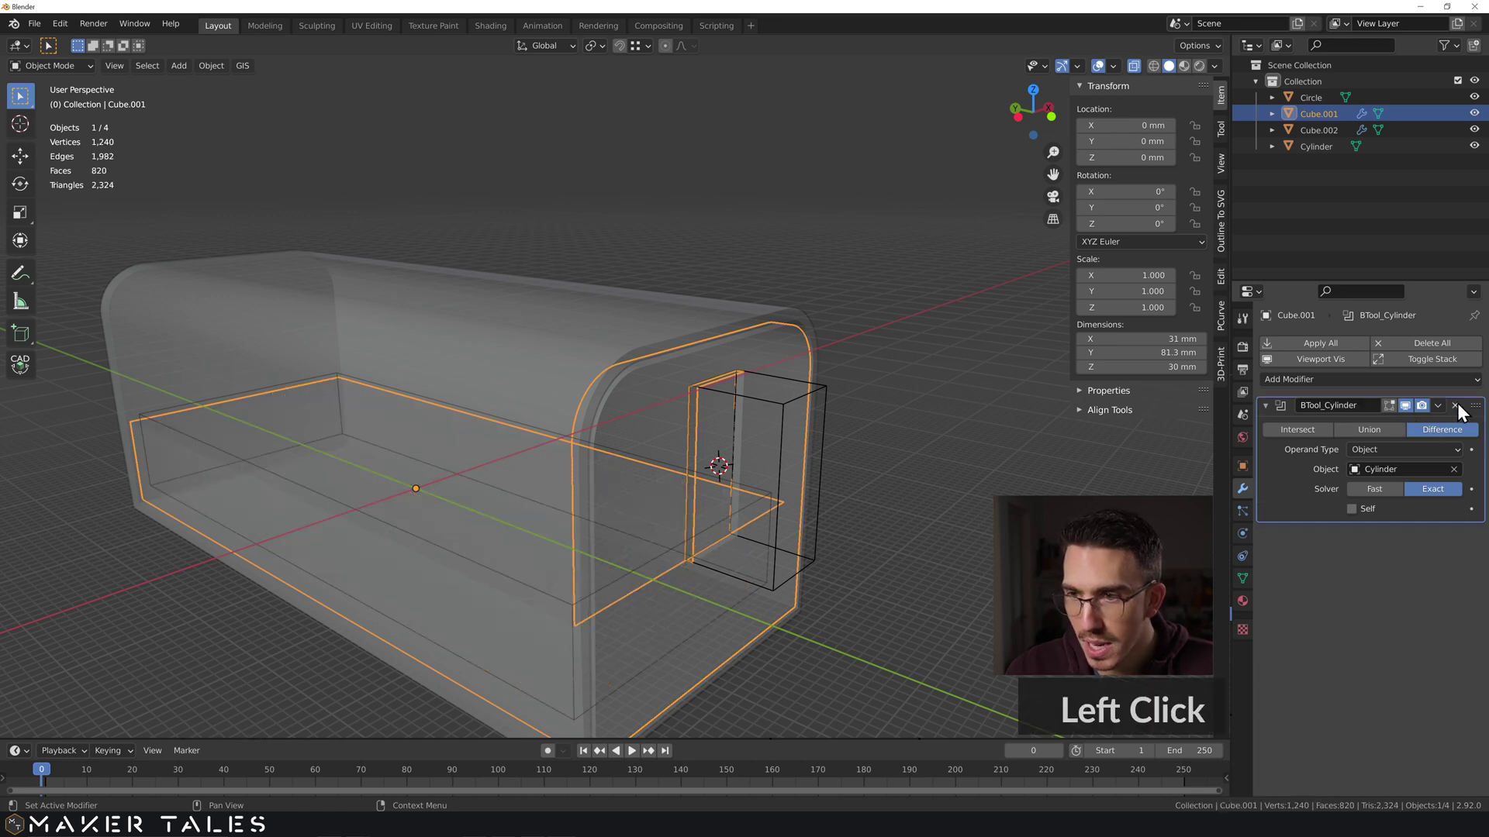
click(1455, 405)
click(976, 454)
Step: Join the half-round grip to the tray's end wall with a Boolean union and turn off X-ray display
click(793, 397)
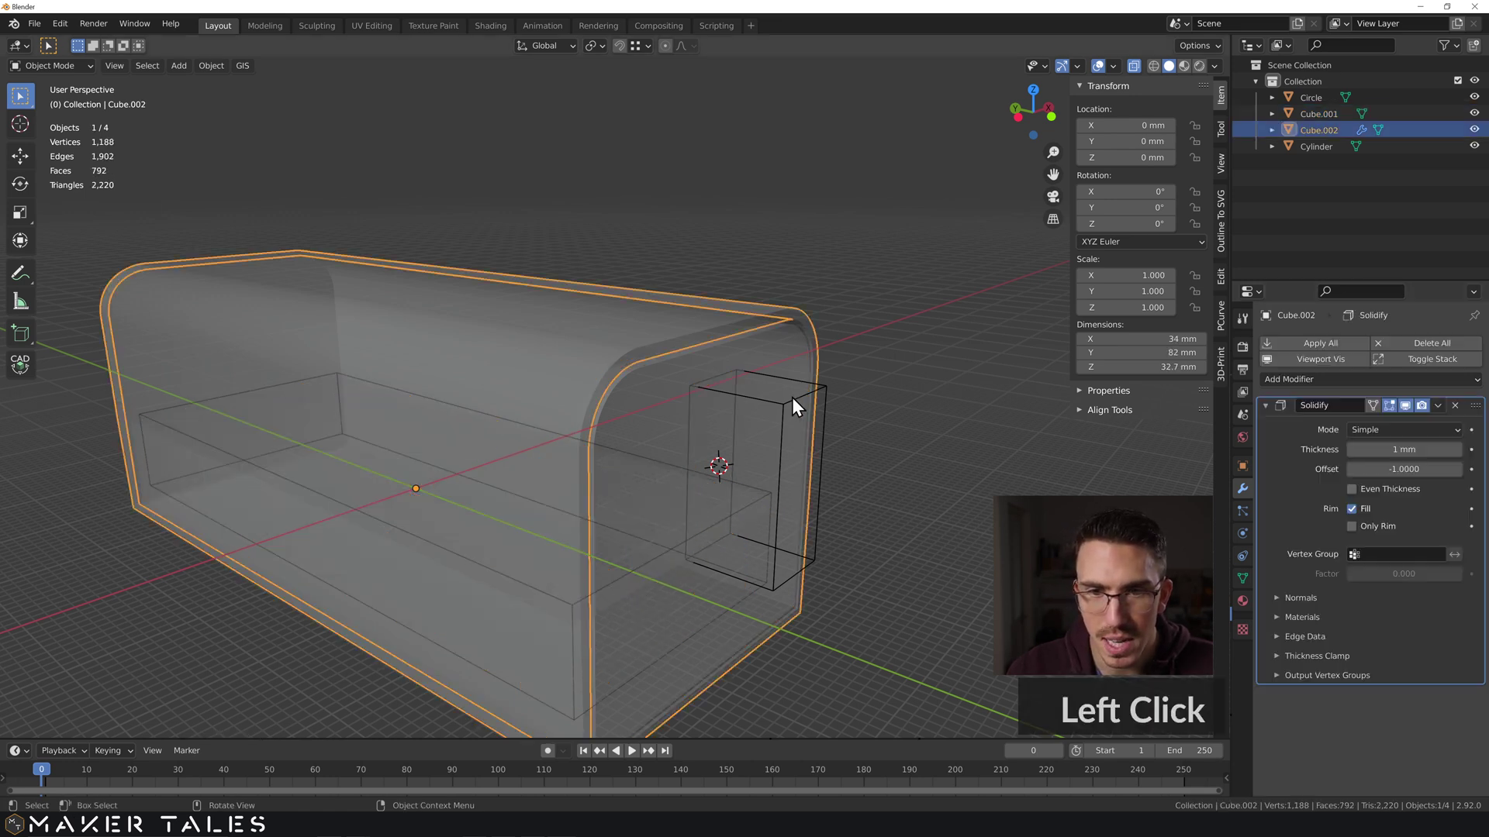
click(822, 388)
shift+click(785, 352)
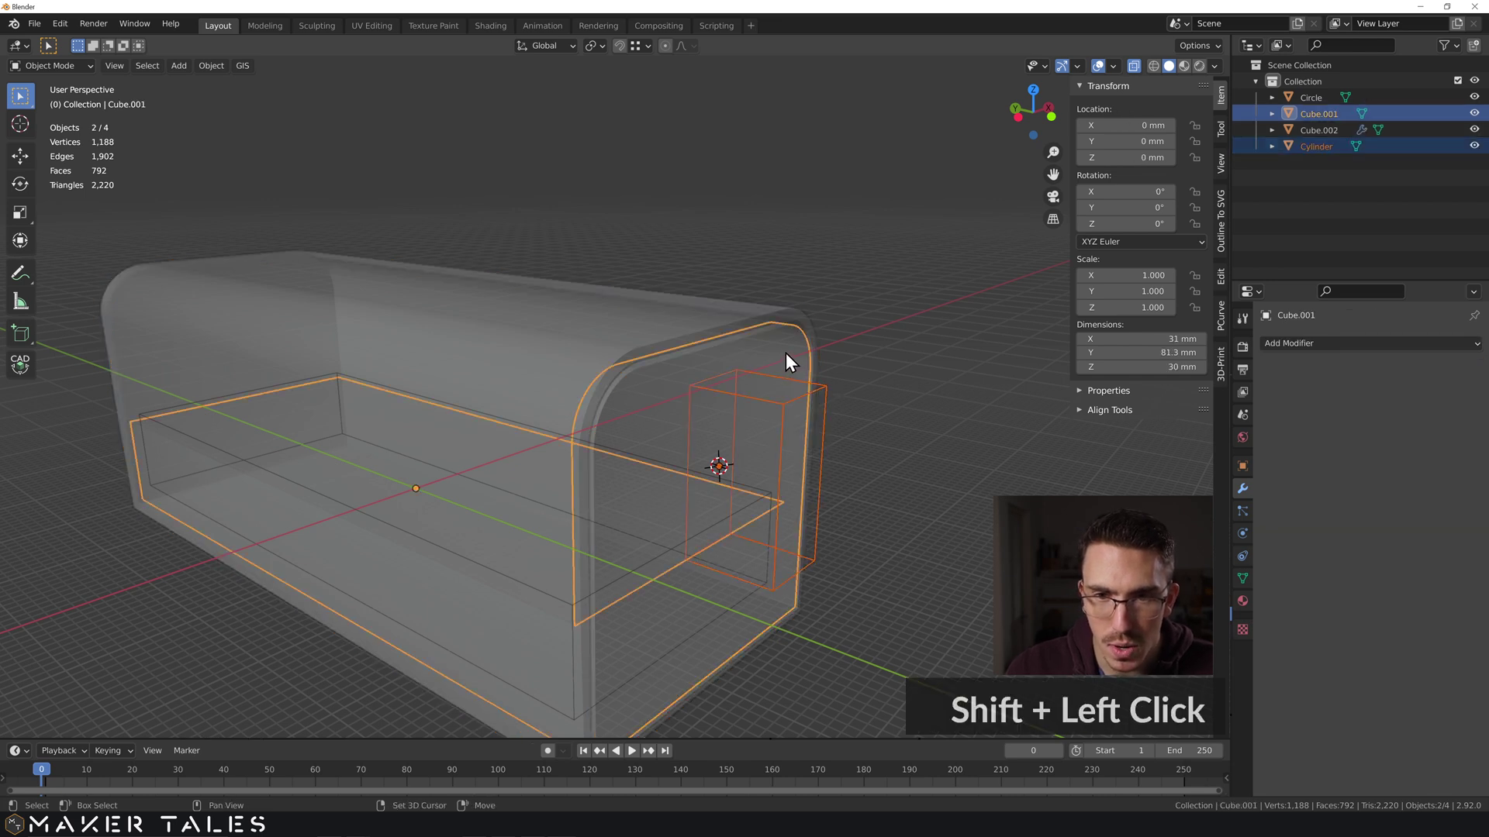
key(ctrl+KP_Add)
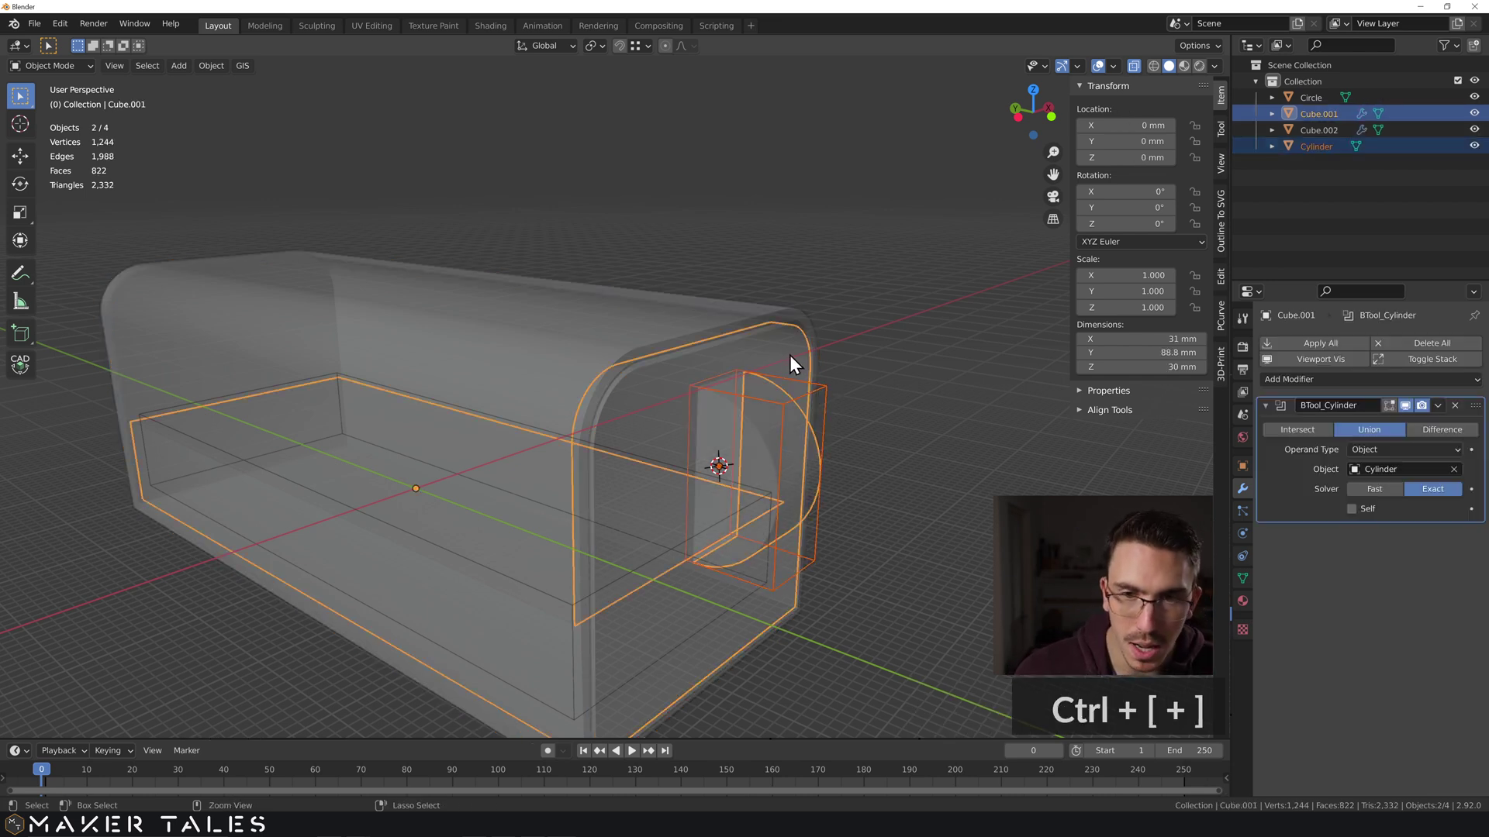
key(alt+z)
middle_drag(888, 393, 822, 508)
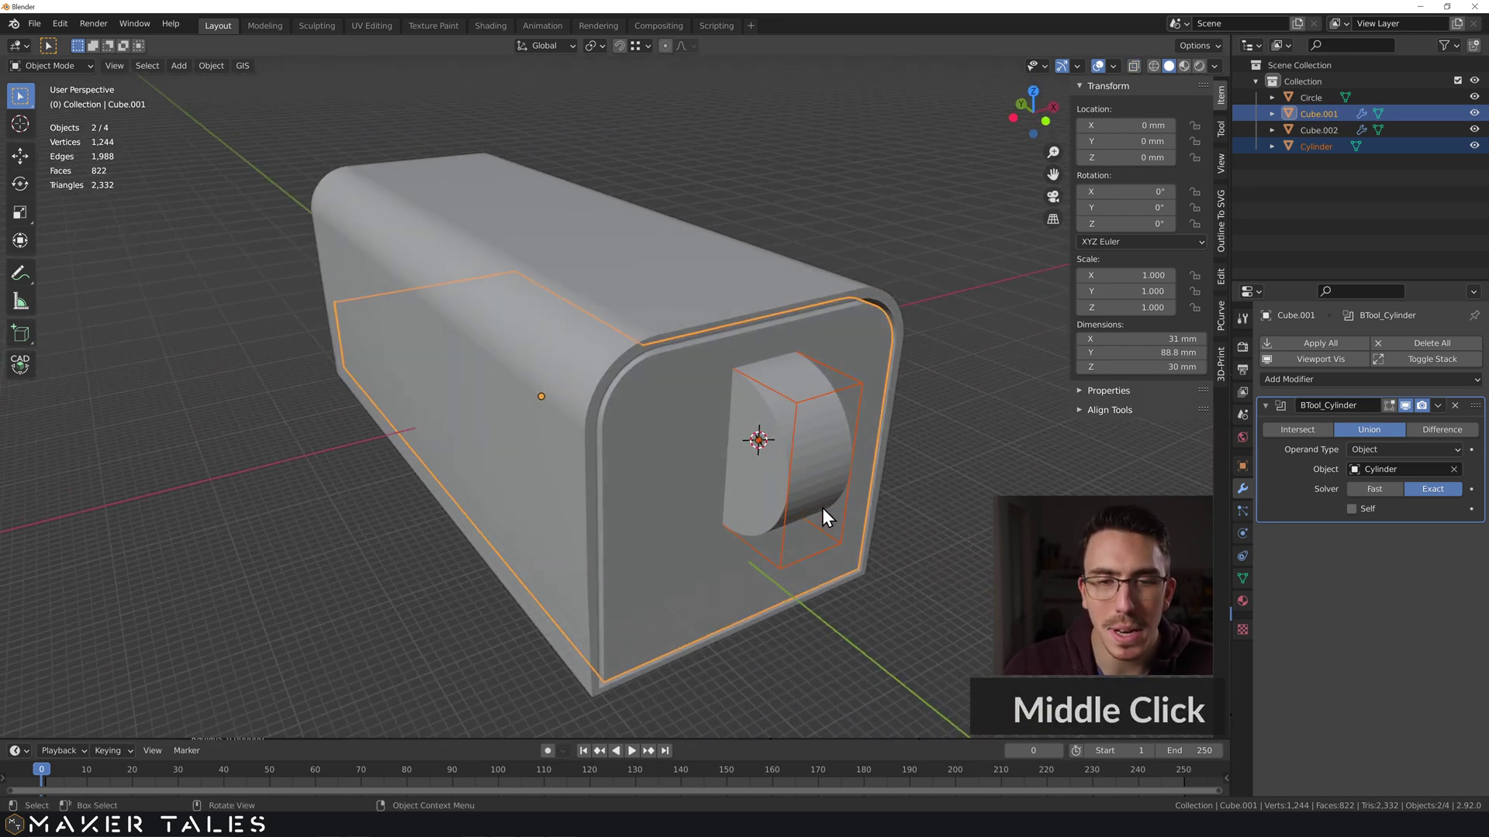
Step: Move the cover about 90.7 mm along the Y axis, clear of the tray
click(953, 410)
click(672, 263)
middle_drag(673, 264, 589, 294)
key(g)
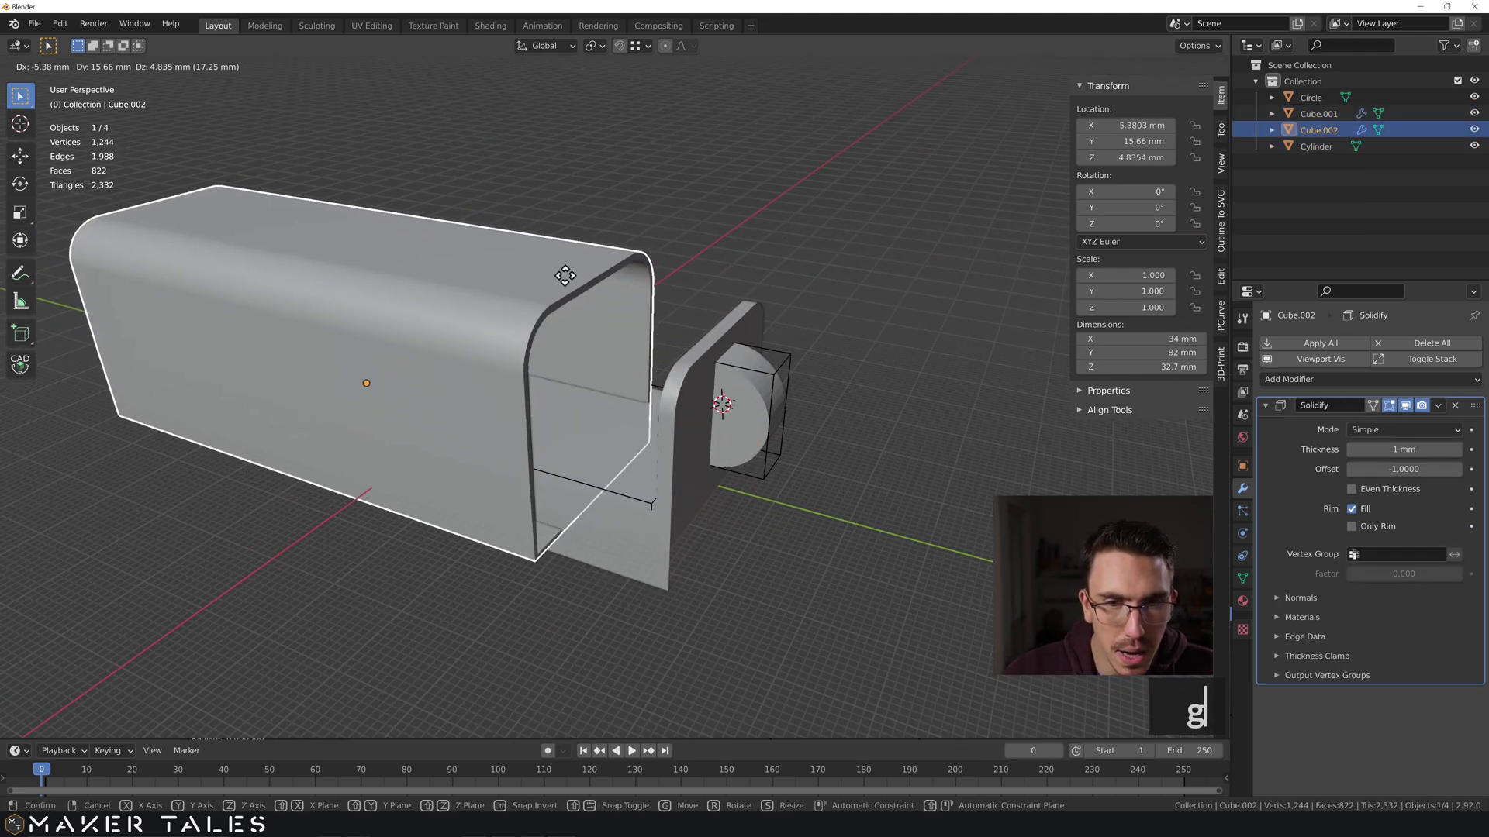
key(z)
key(y)
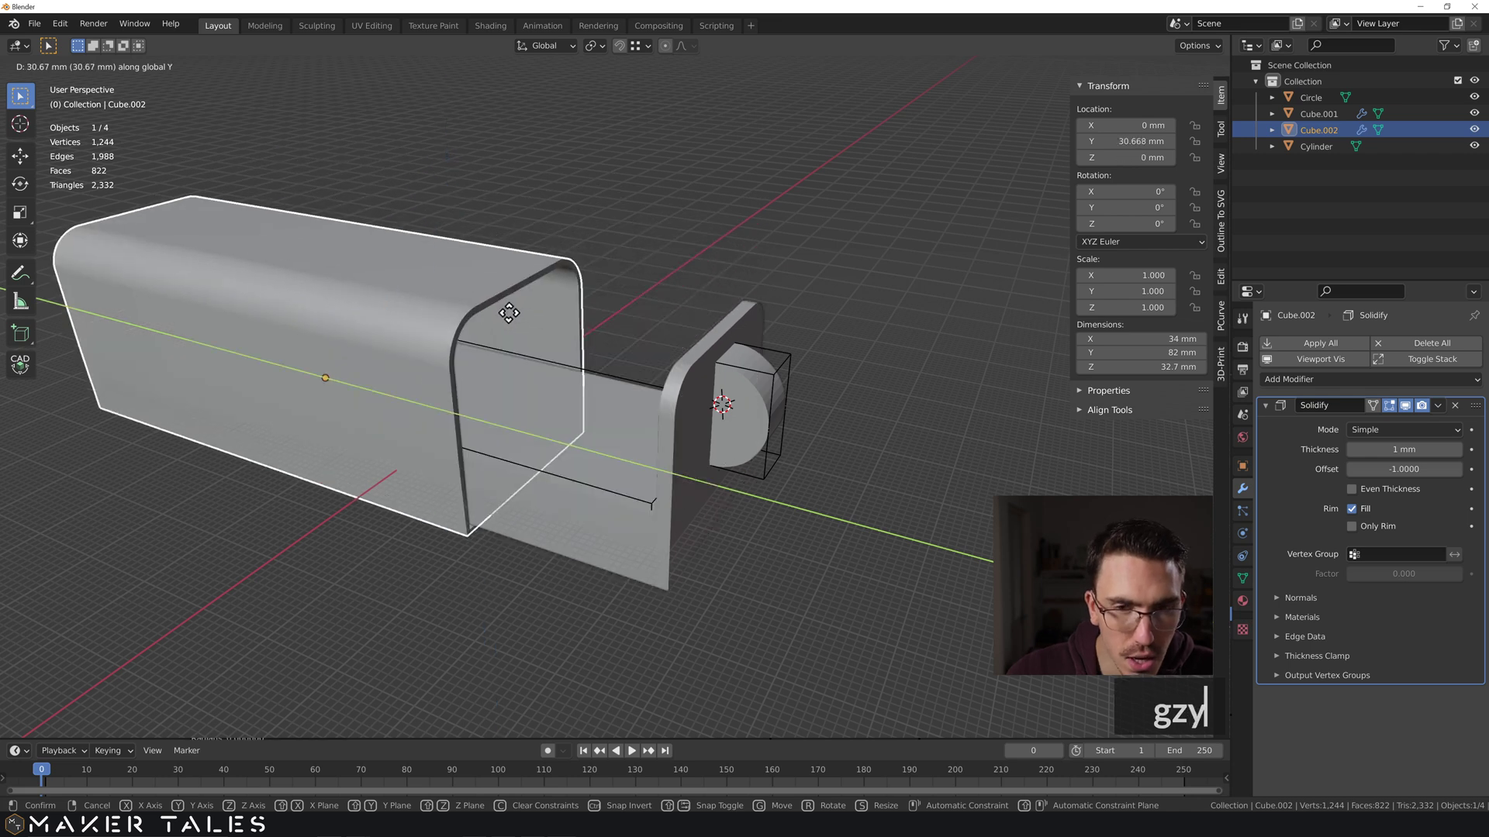
click(281, 289)
key(Tab)
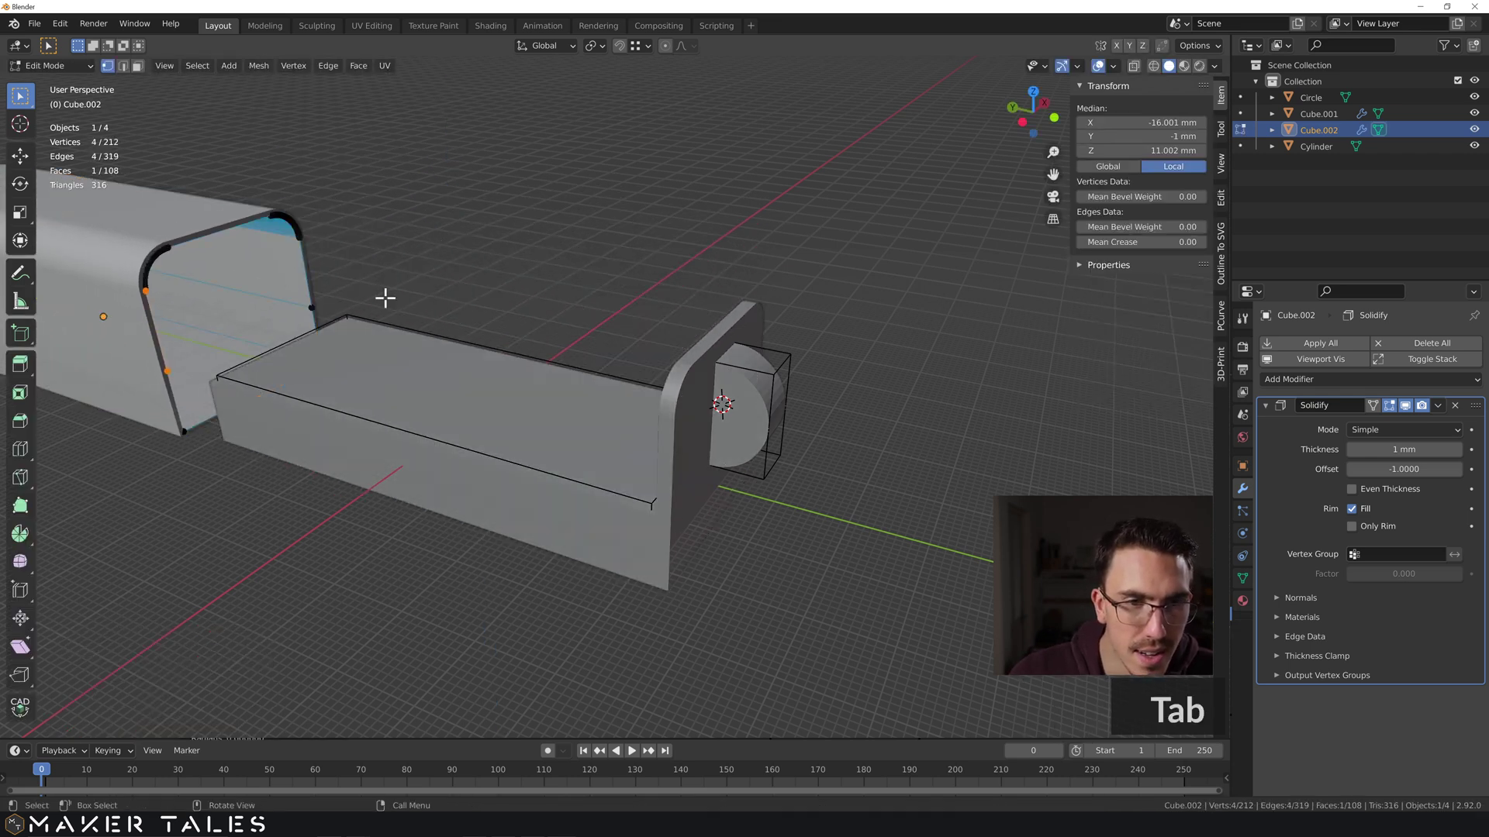
click(519, 288)
middle_drag(509, 305, 708, 398)
click(651, 565)
key(Tab)
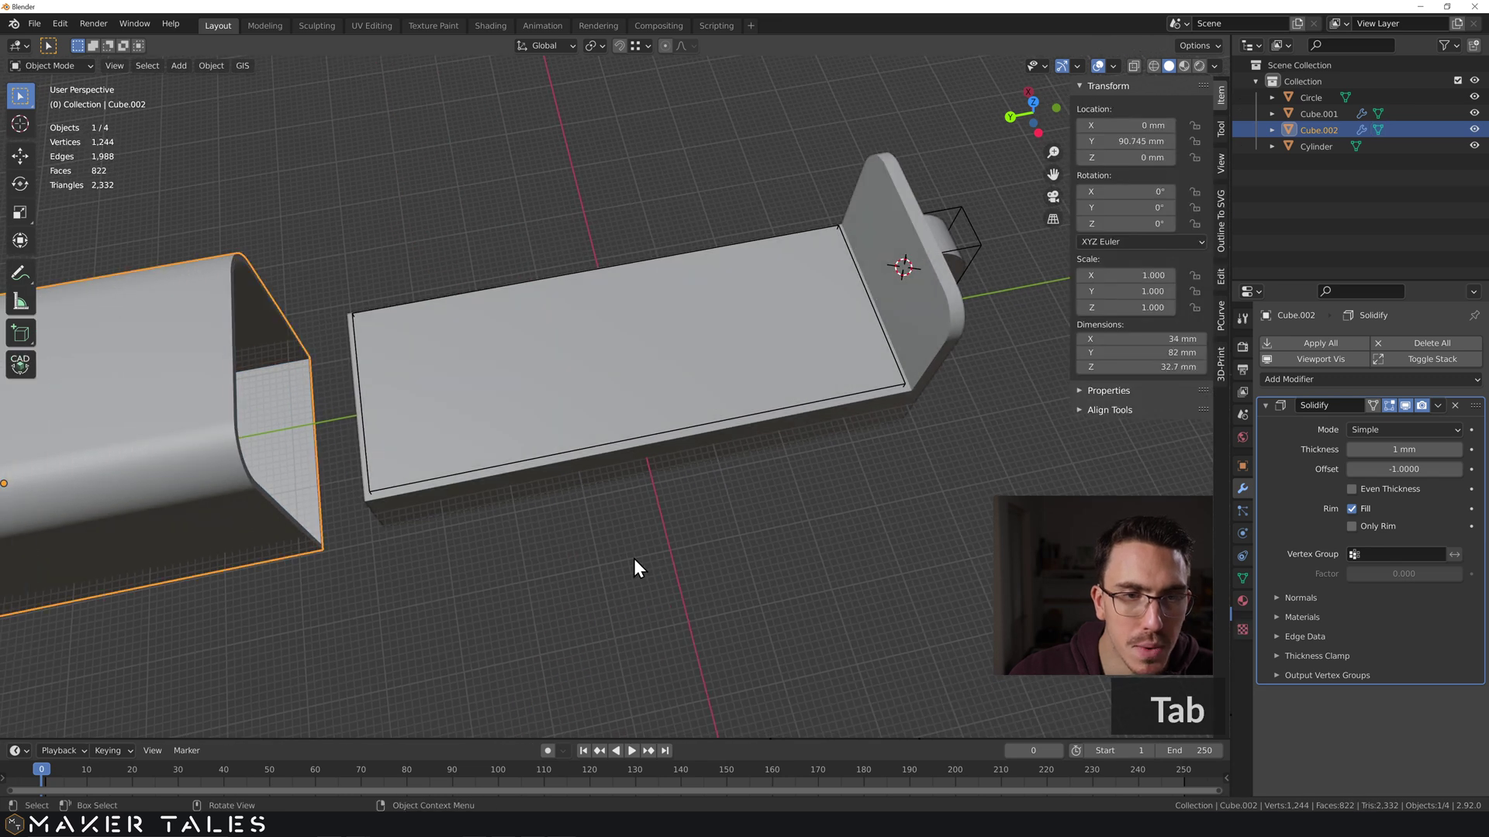
Step: Inspect the meshes of the hex-slot cutter and the tray in Edit Mode, and deselect everything
click(361, 389)
key(Tab)
middle_drag(509, 408, 561, 478)
key(Tab)
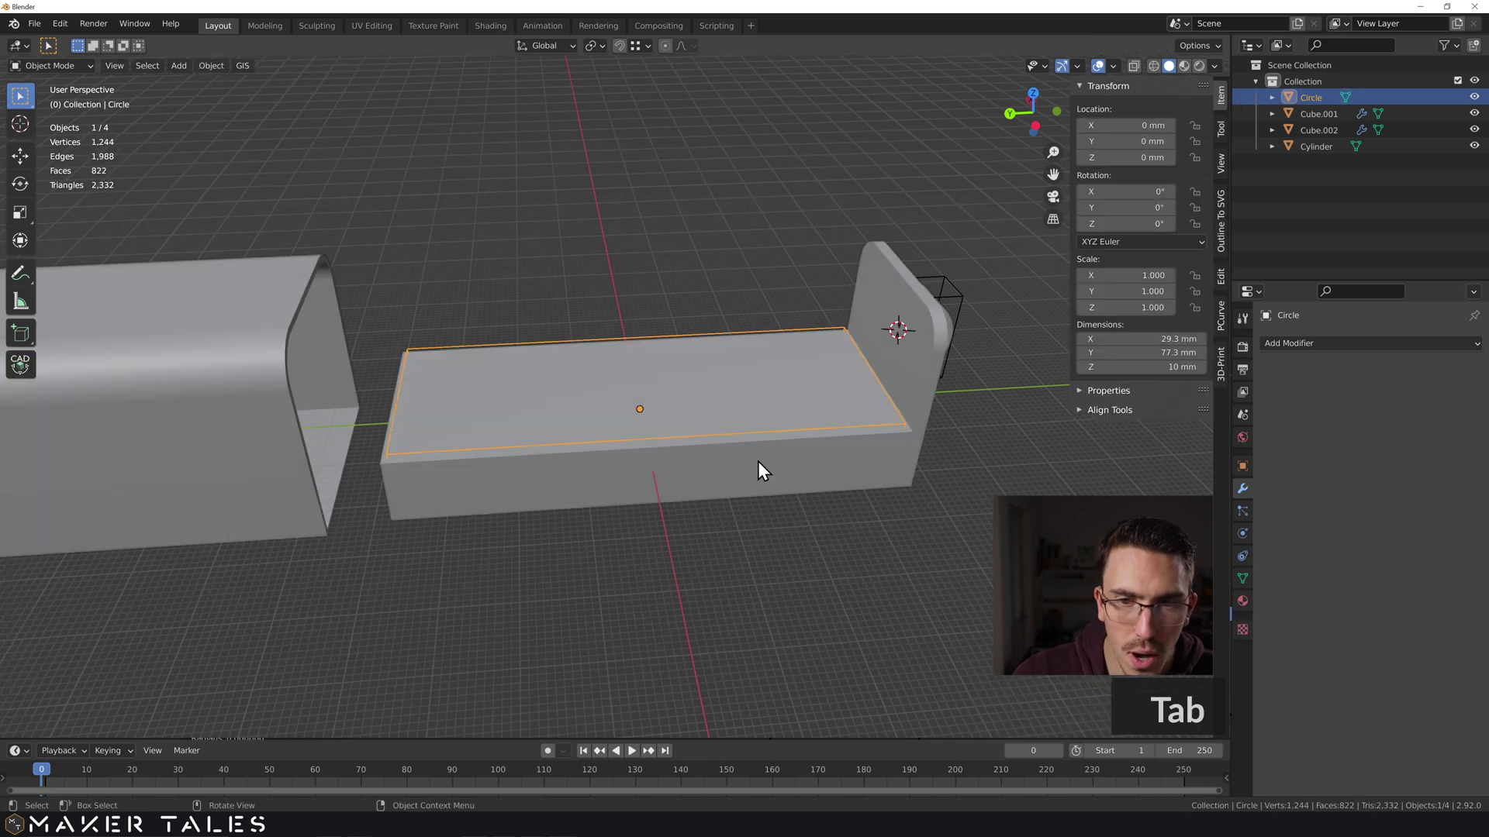
click(758, 464)
key(Tab)
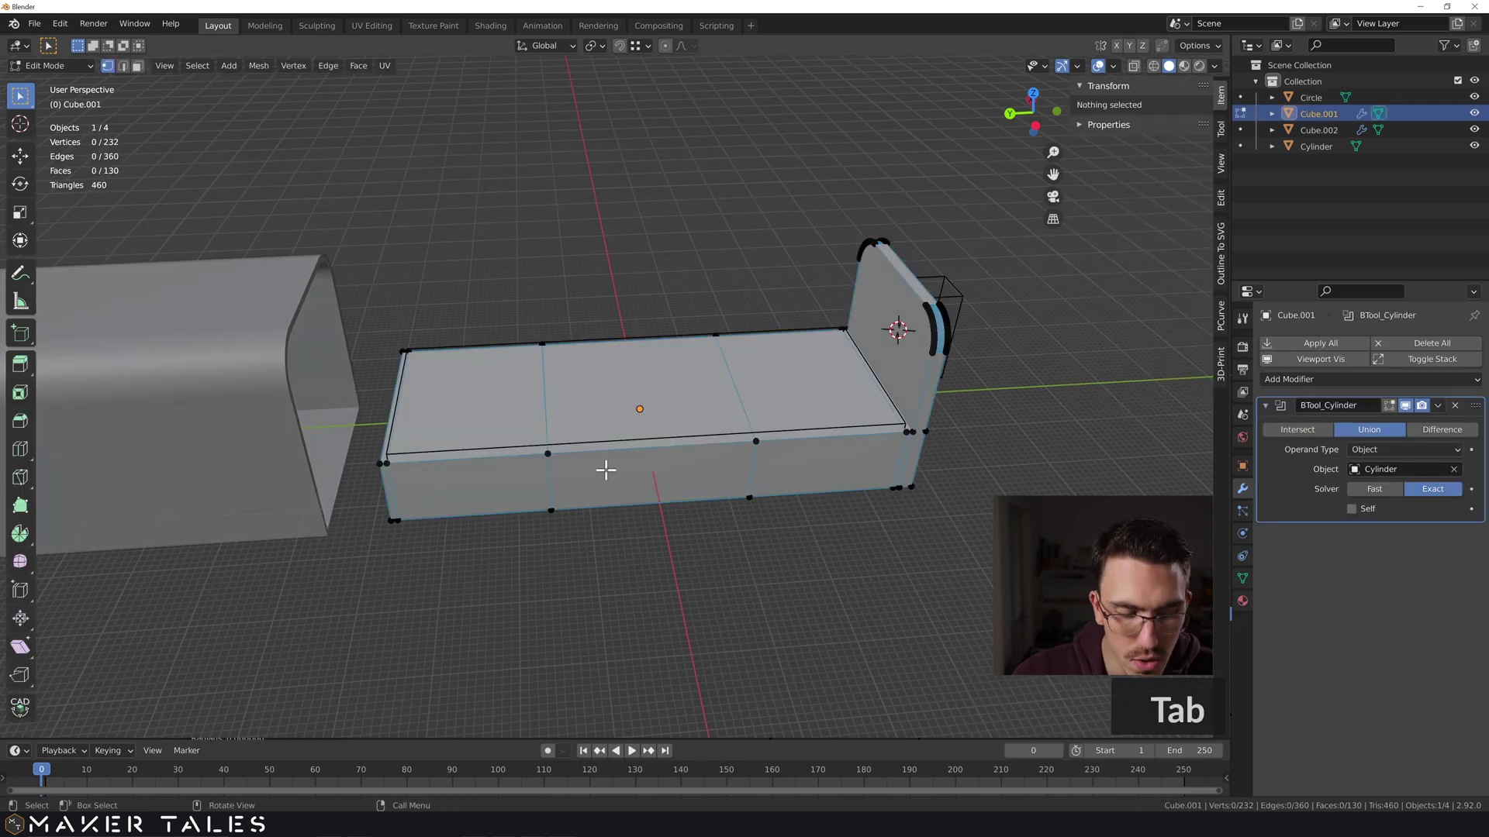
key(a)
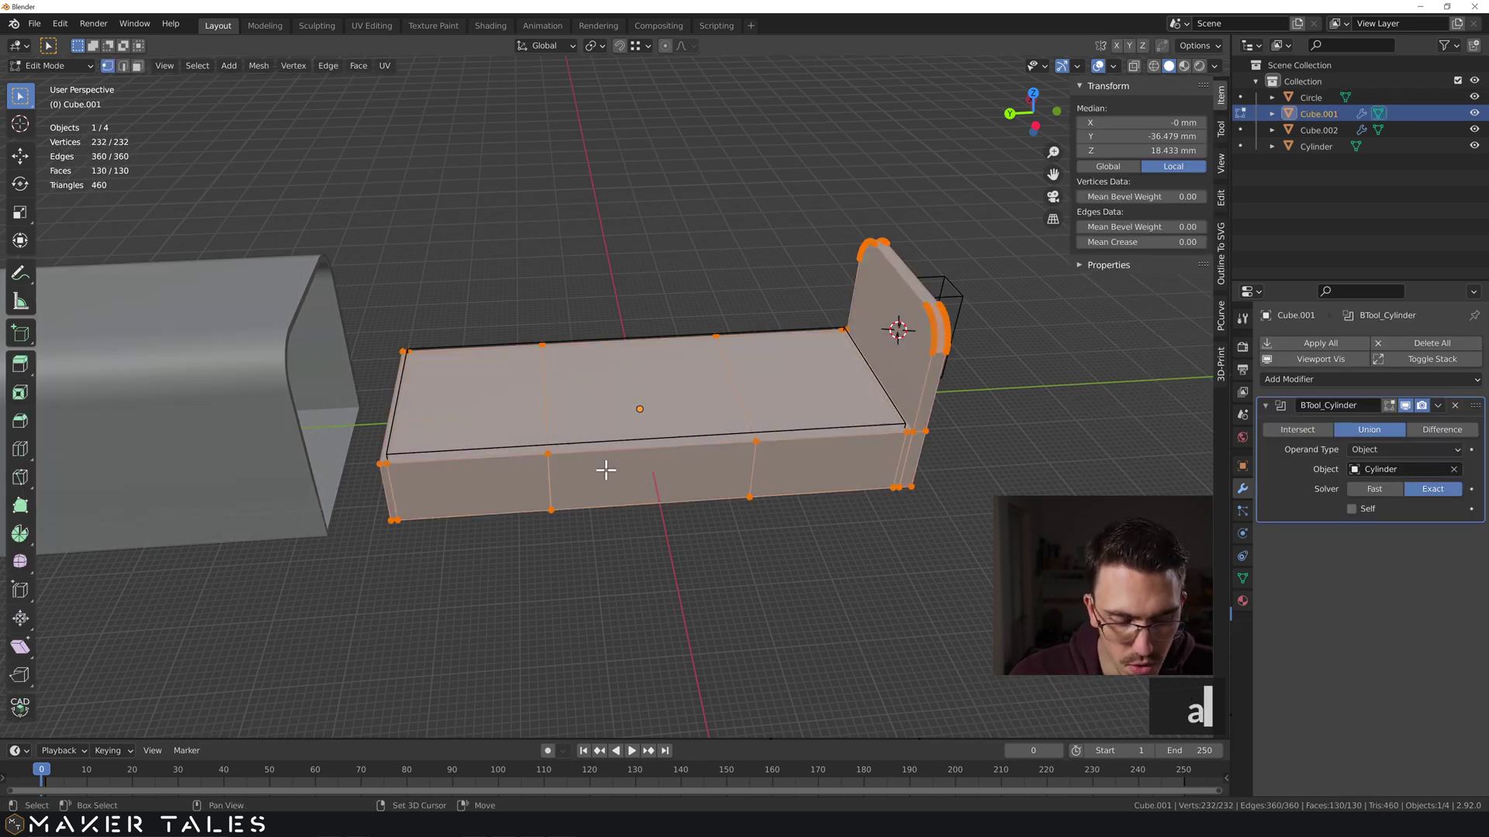
click(746, 574)
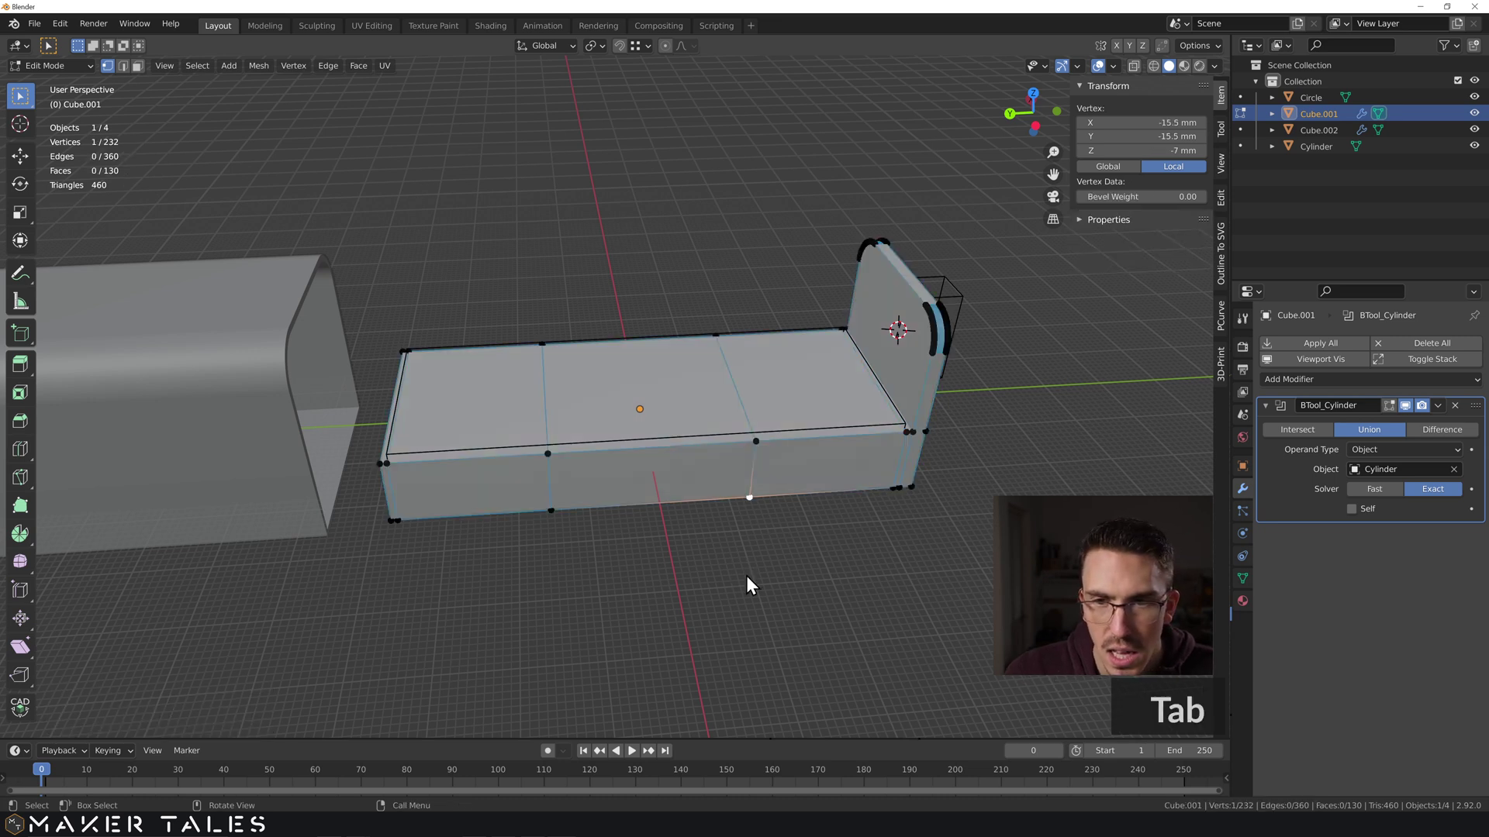
key(Tab)
click(746, 573)
Step: Cut the hexagonal slots into the tray with a Boolean difference using the Circle object
middle_drag(746, 574, 867, 529)
scroll(872, 527, up, 3)
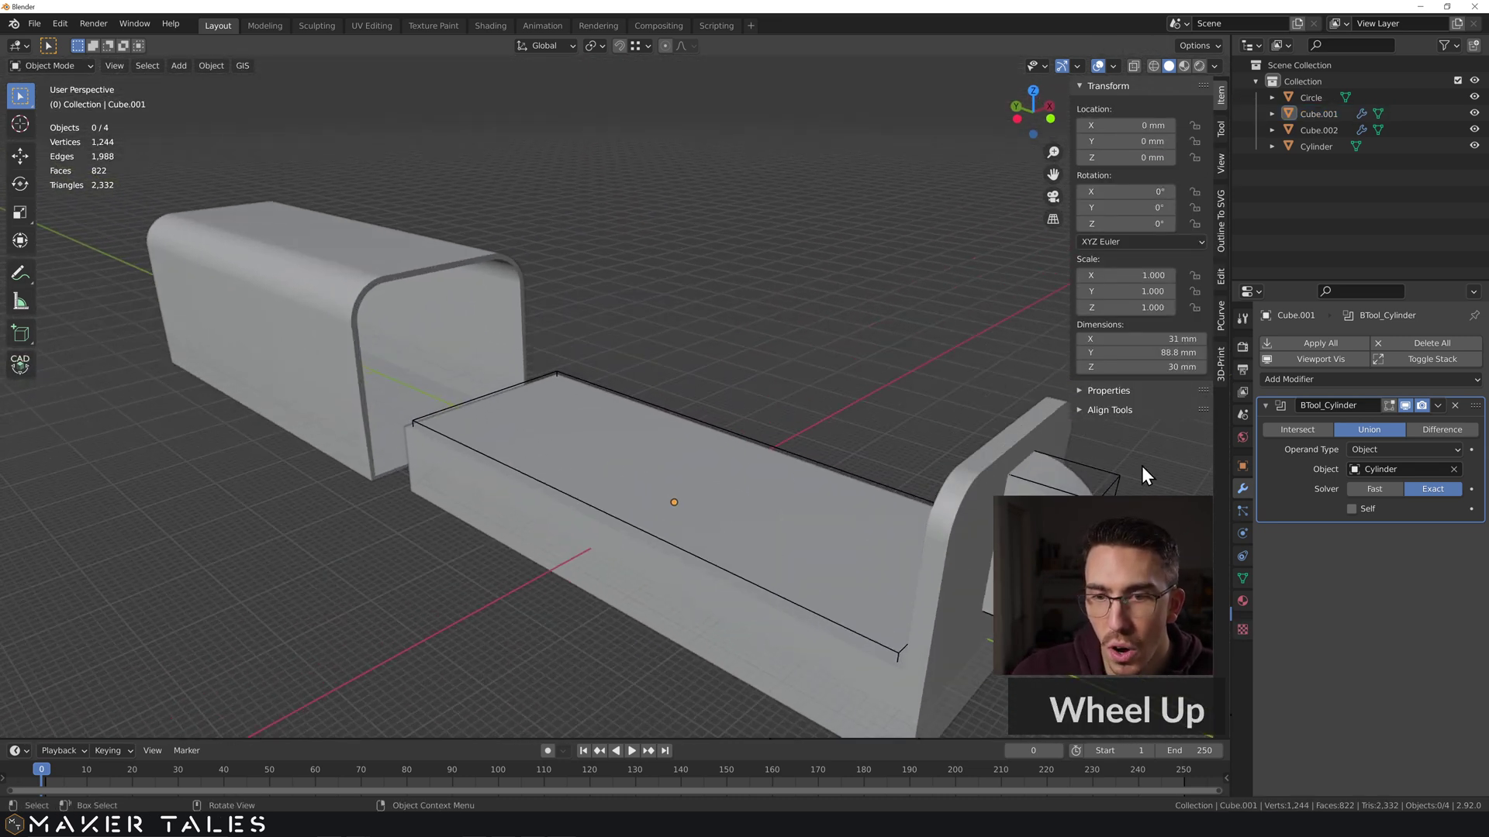
click(909, 490)
shift+click(703, 602)
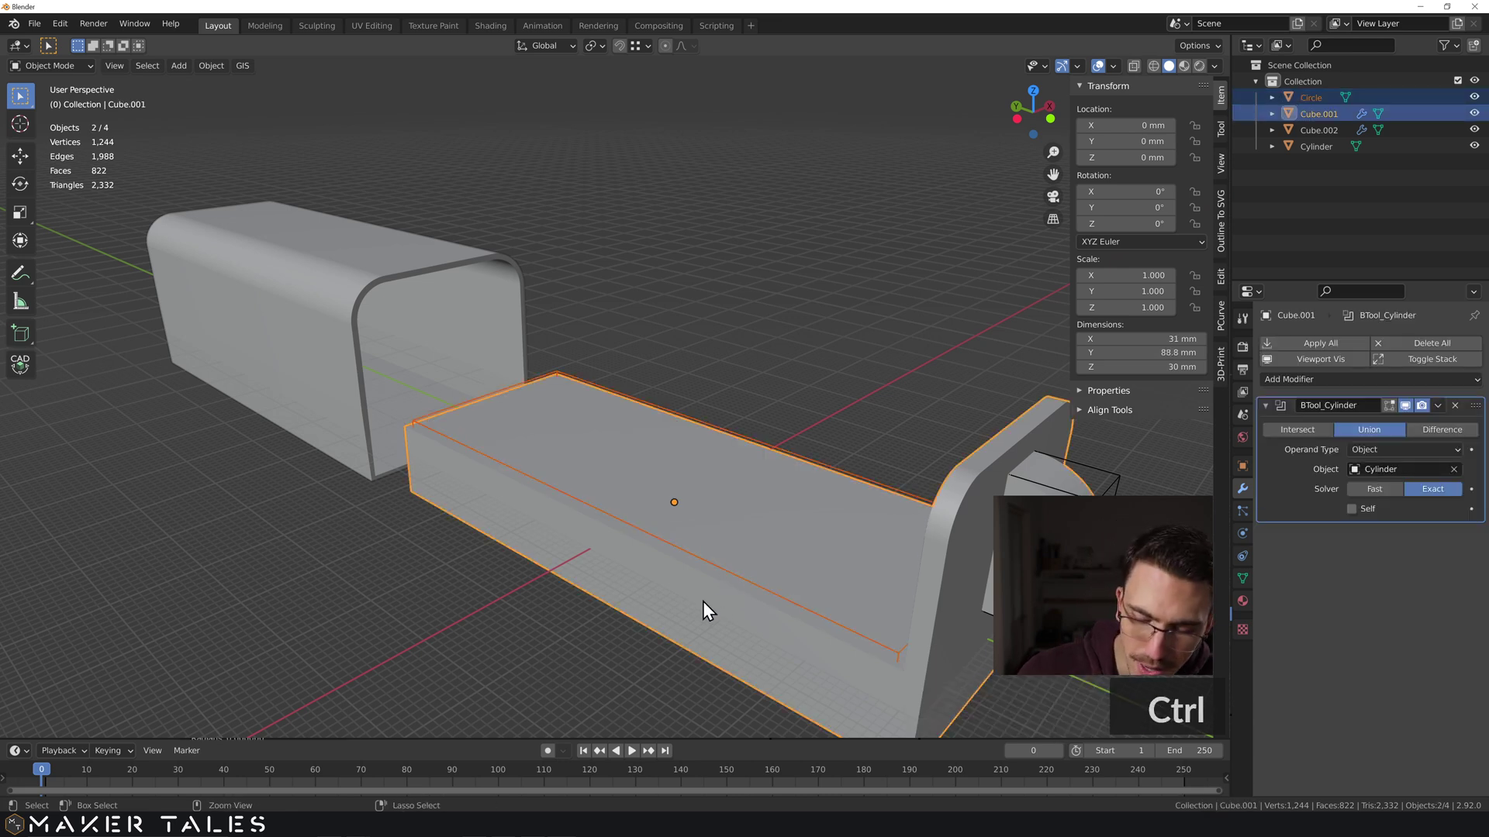
key(ctrl+KP_Subtract)
click(737, 318)
middle_drag(736, 318, 727, 422)
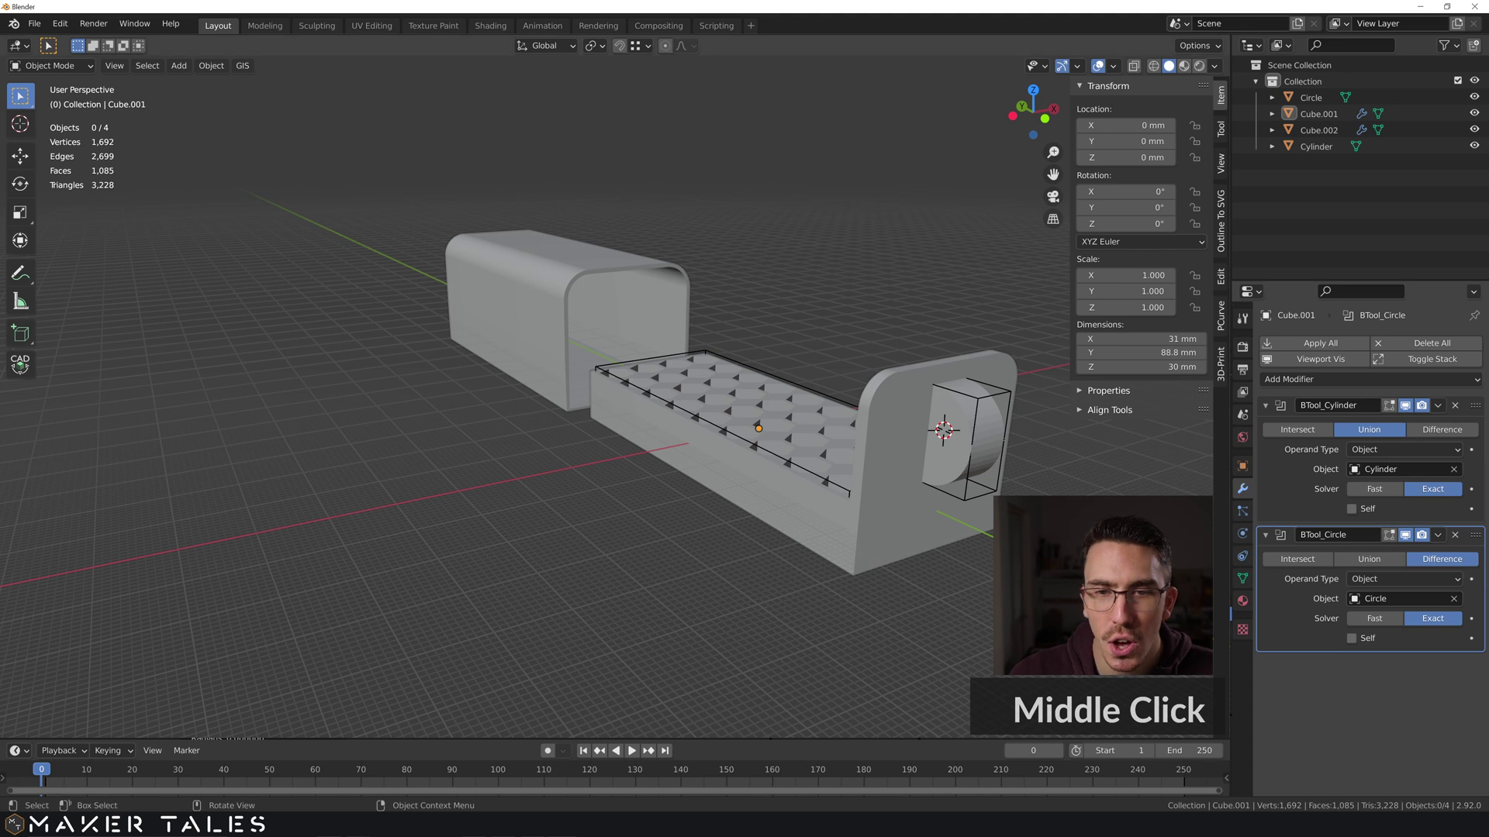
Step: Edit the half-round grip's mesh and narrow all of it along X by a factor of about 0.43
middle_drag(646, 511, 816, 490)
scroll(803, 513, up, 3)
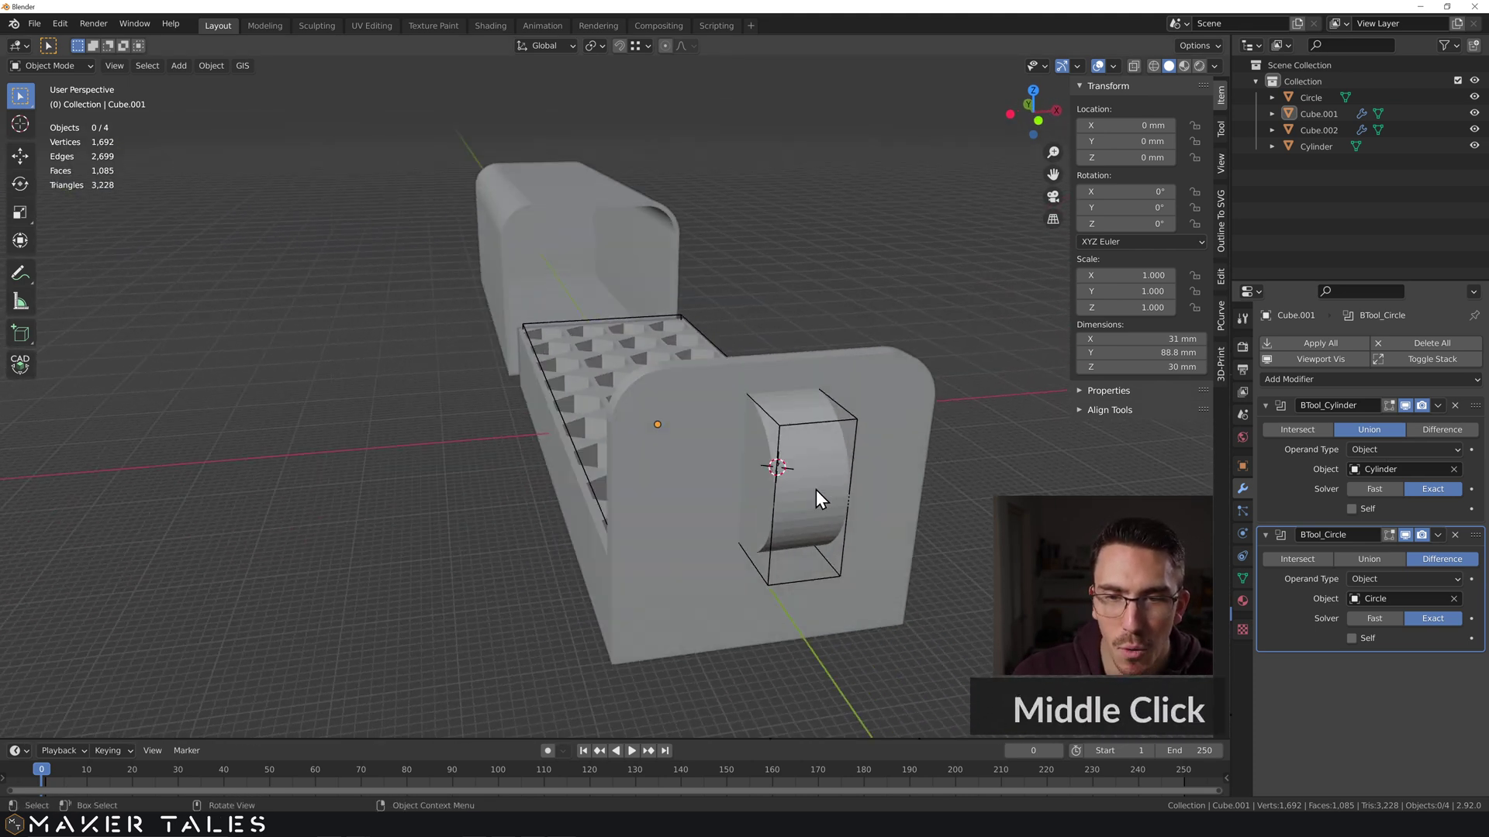
click(816, 490)
click(794, 498)
click(780, 509)
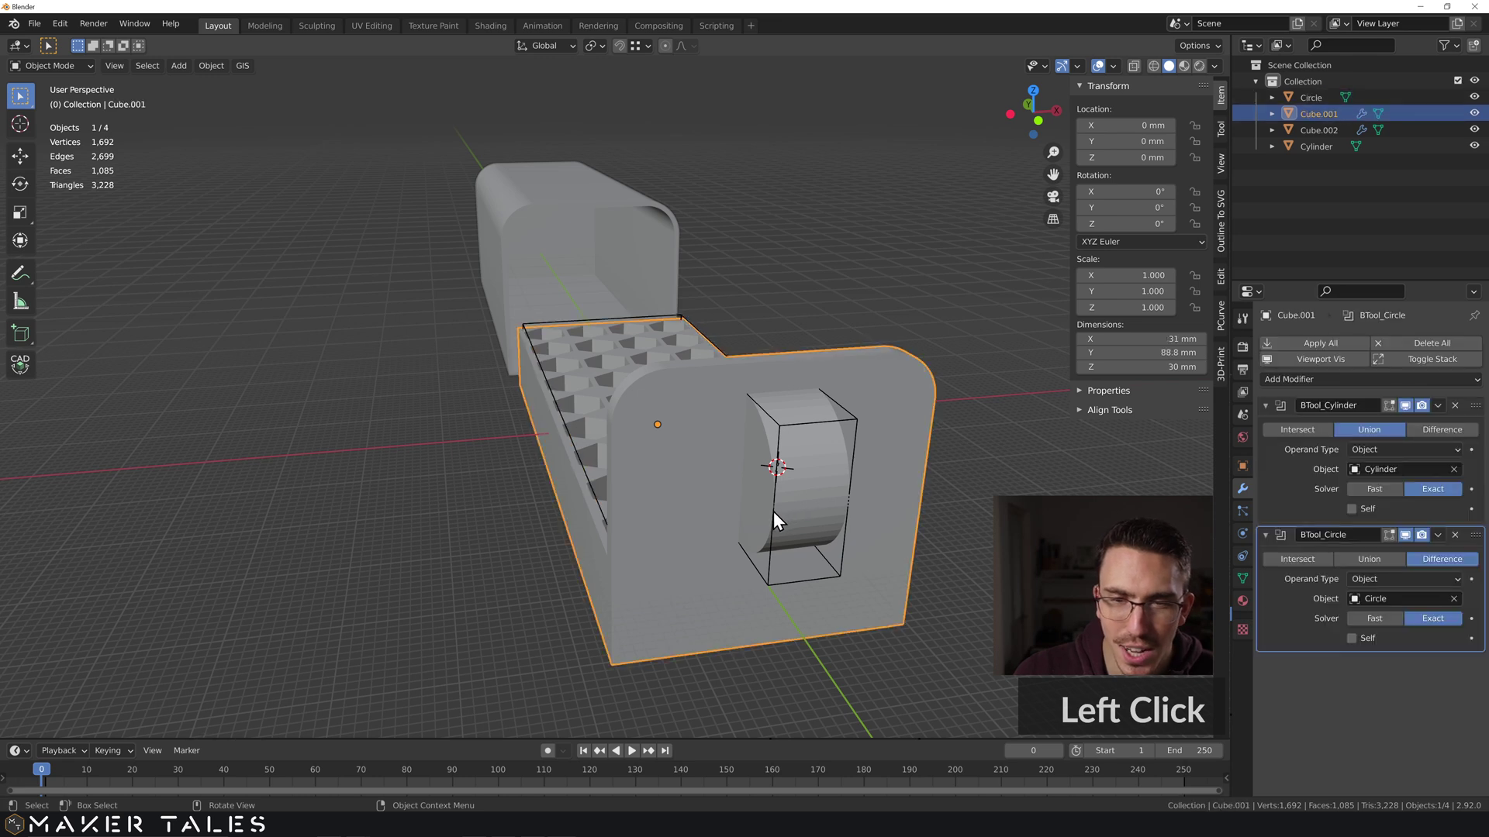
click(774, 510)
key(Tab)
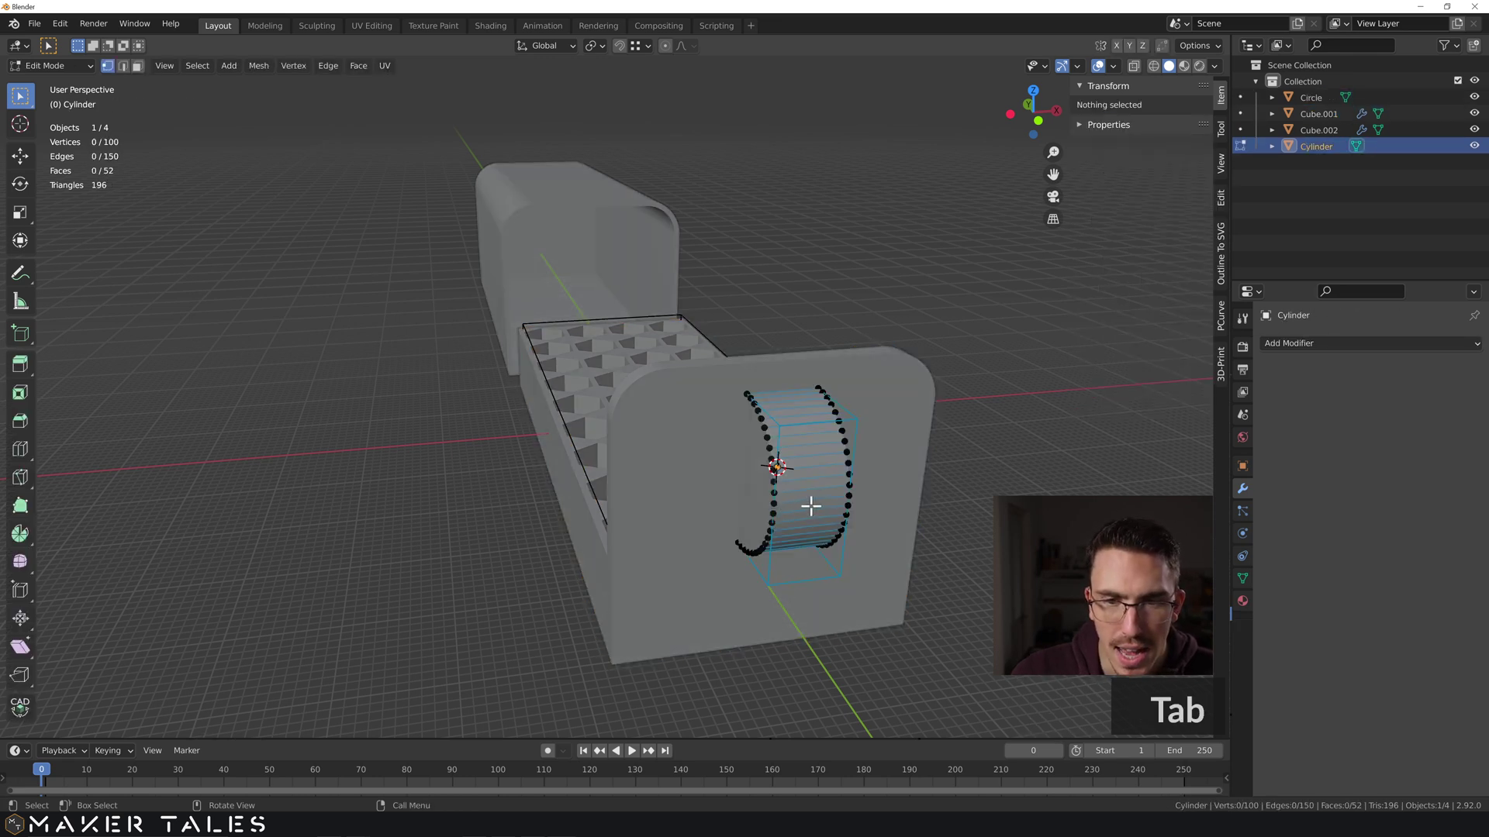
middle_drag(776, 556, 791, 461)
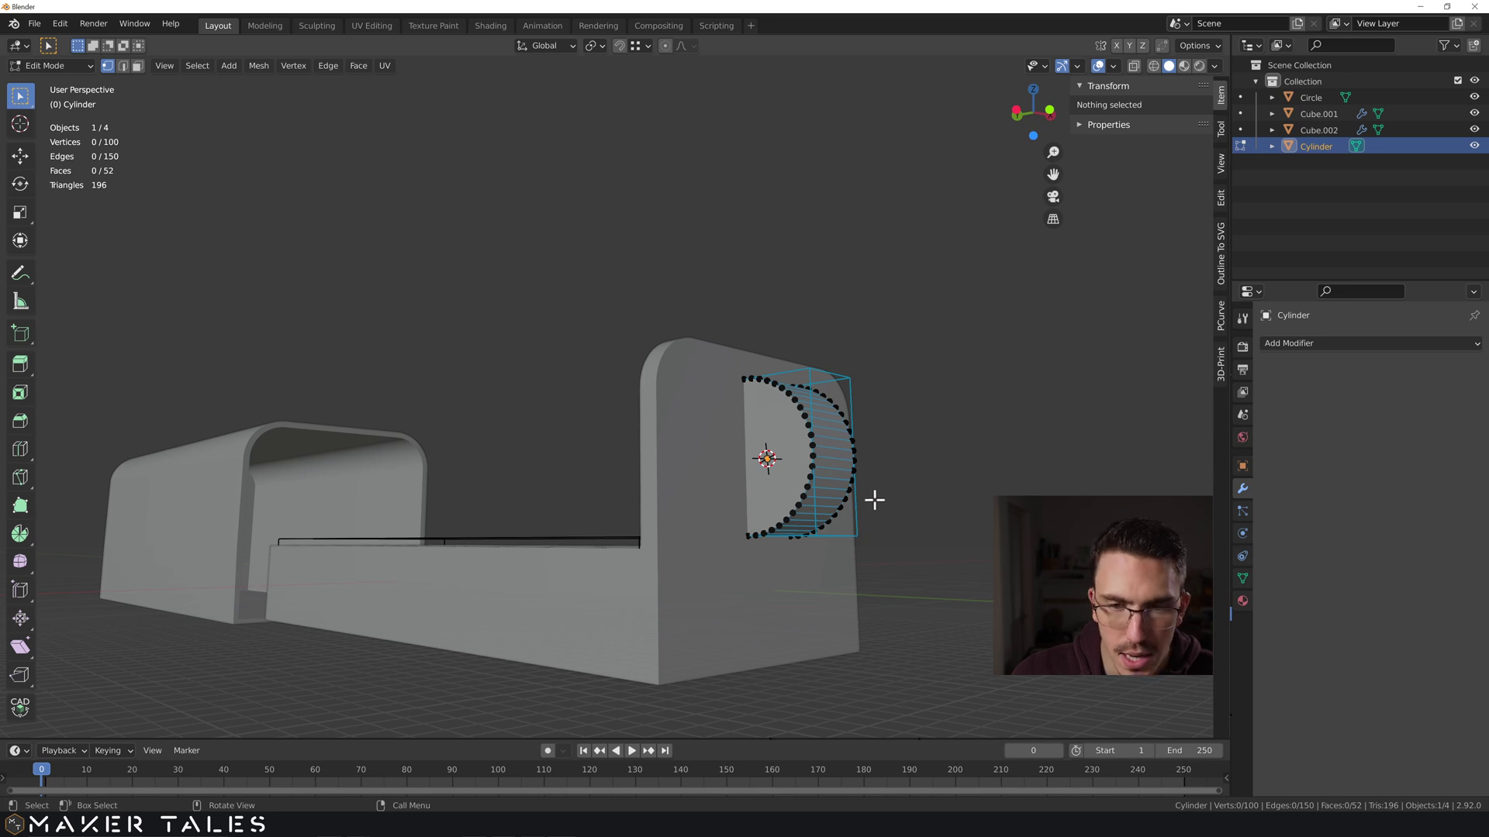
key(a)
key(s)
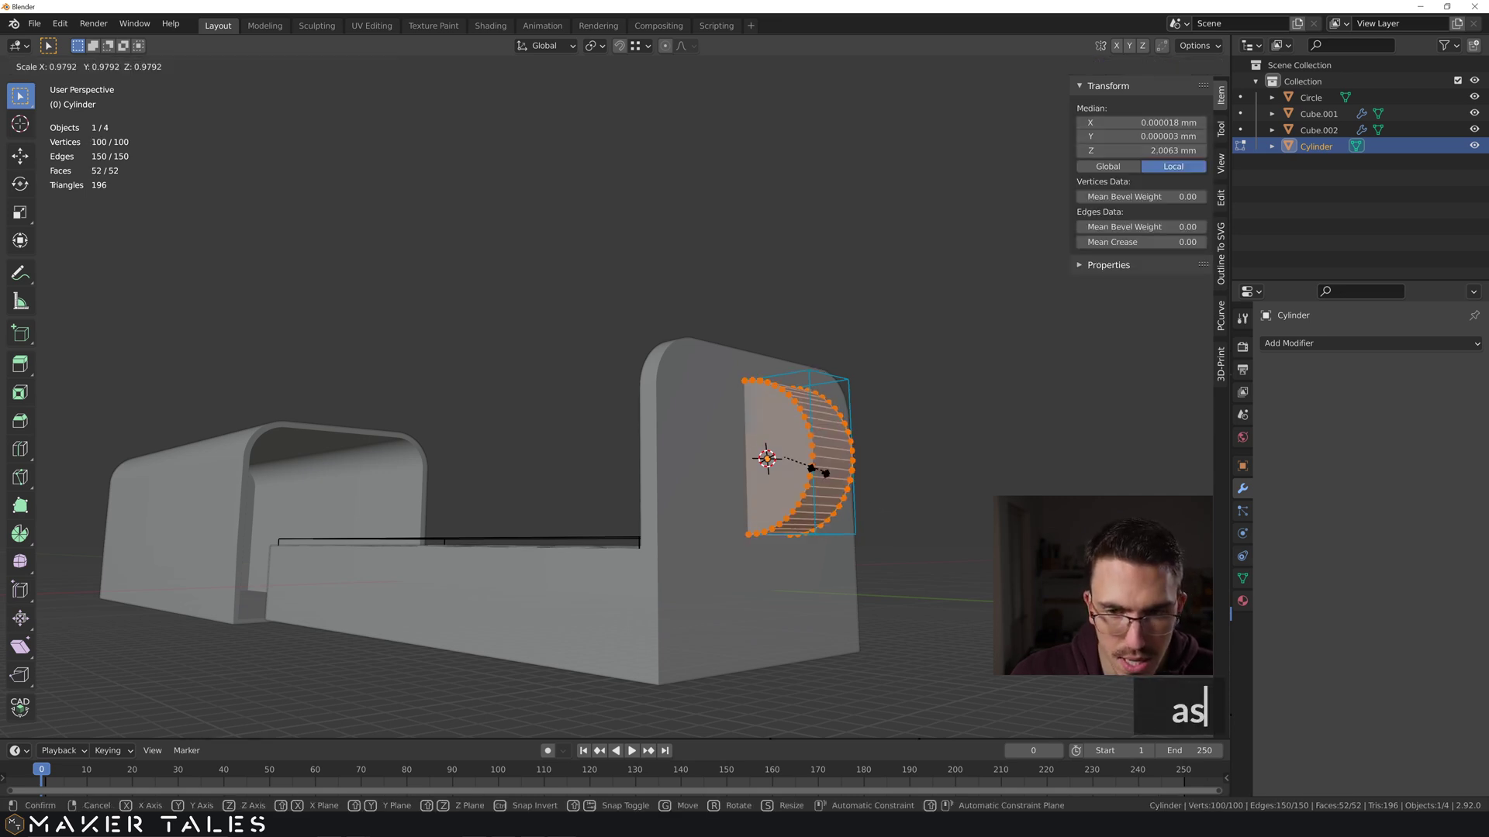
key(x)
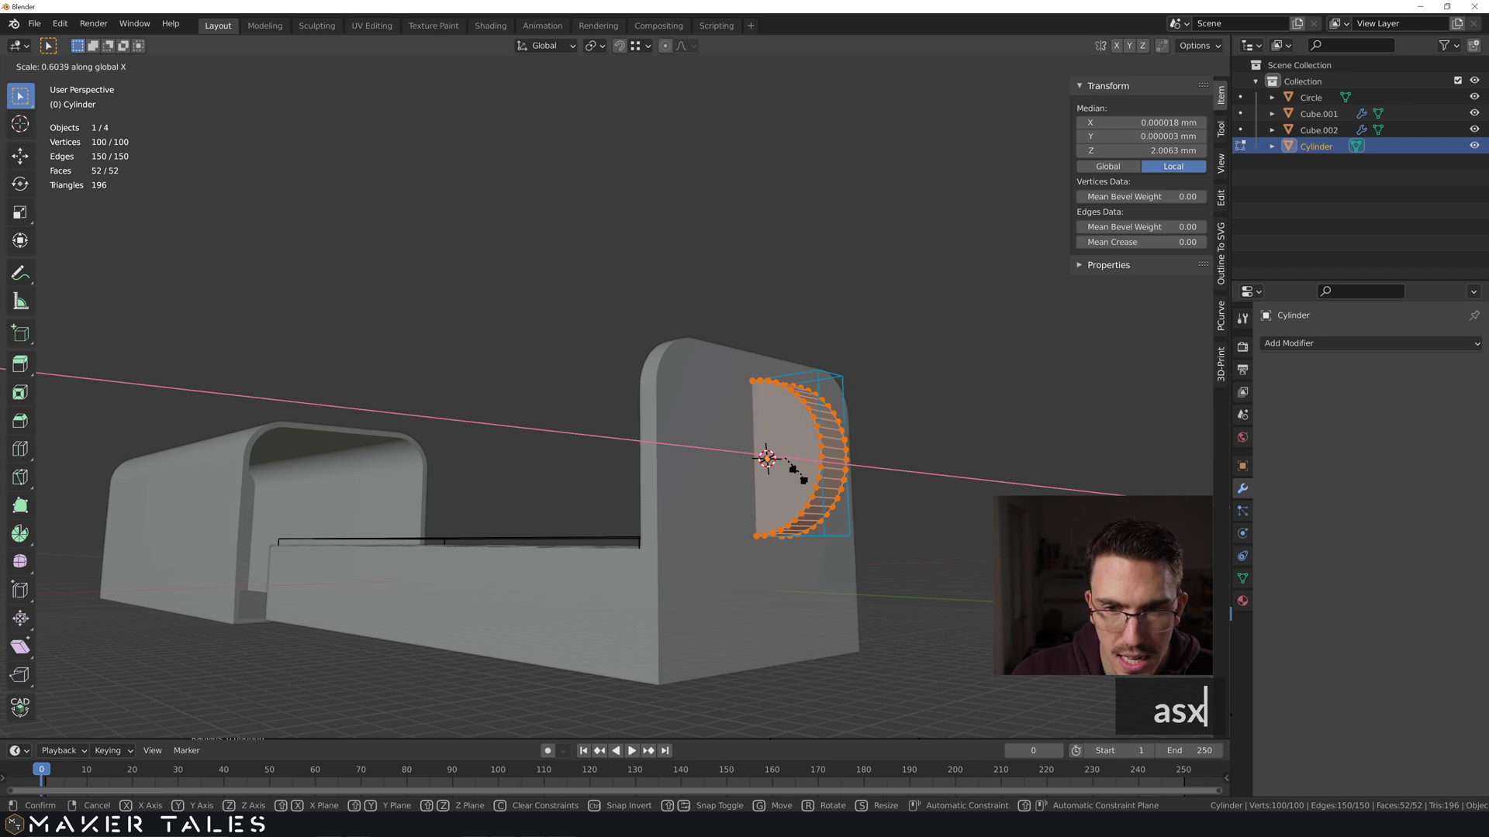
click(788, 473)
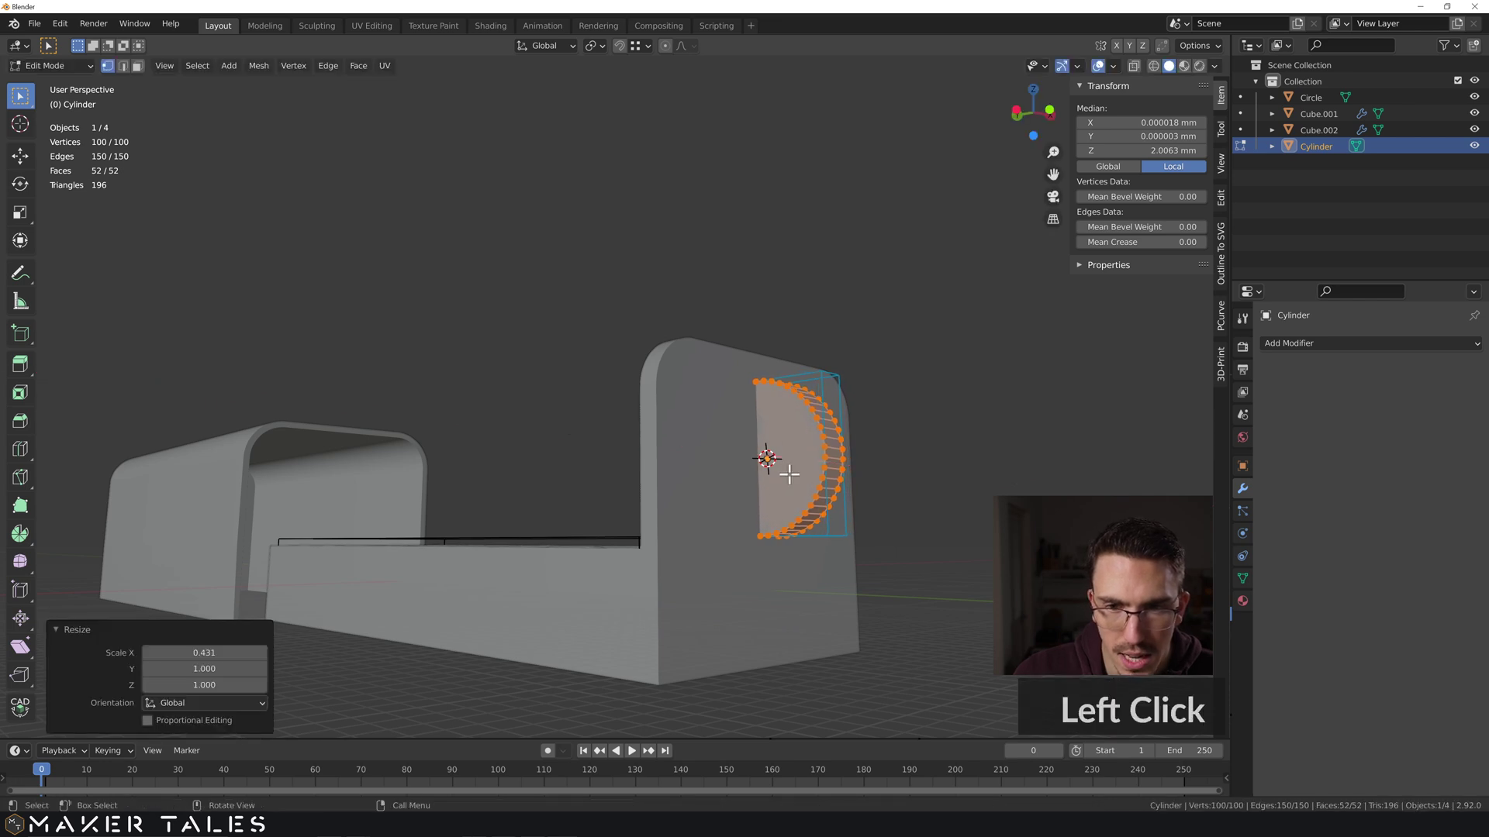
Step: Scale the grip's mesh along Y by a factor of about 0.55
key(s)
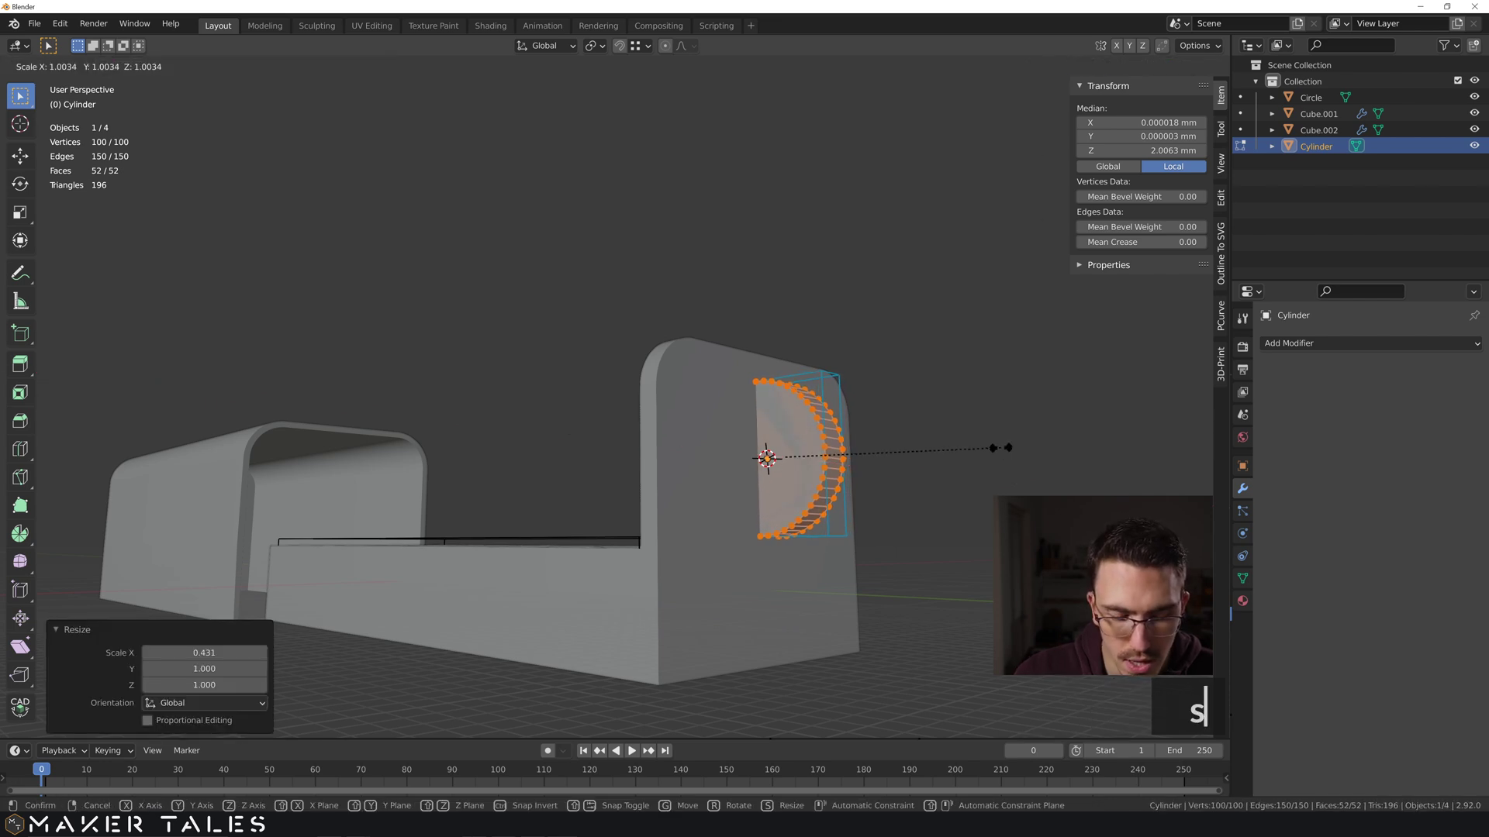
key(y)
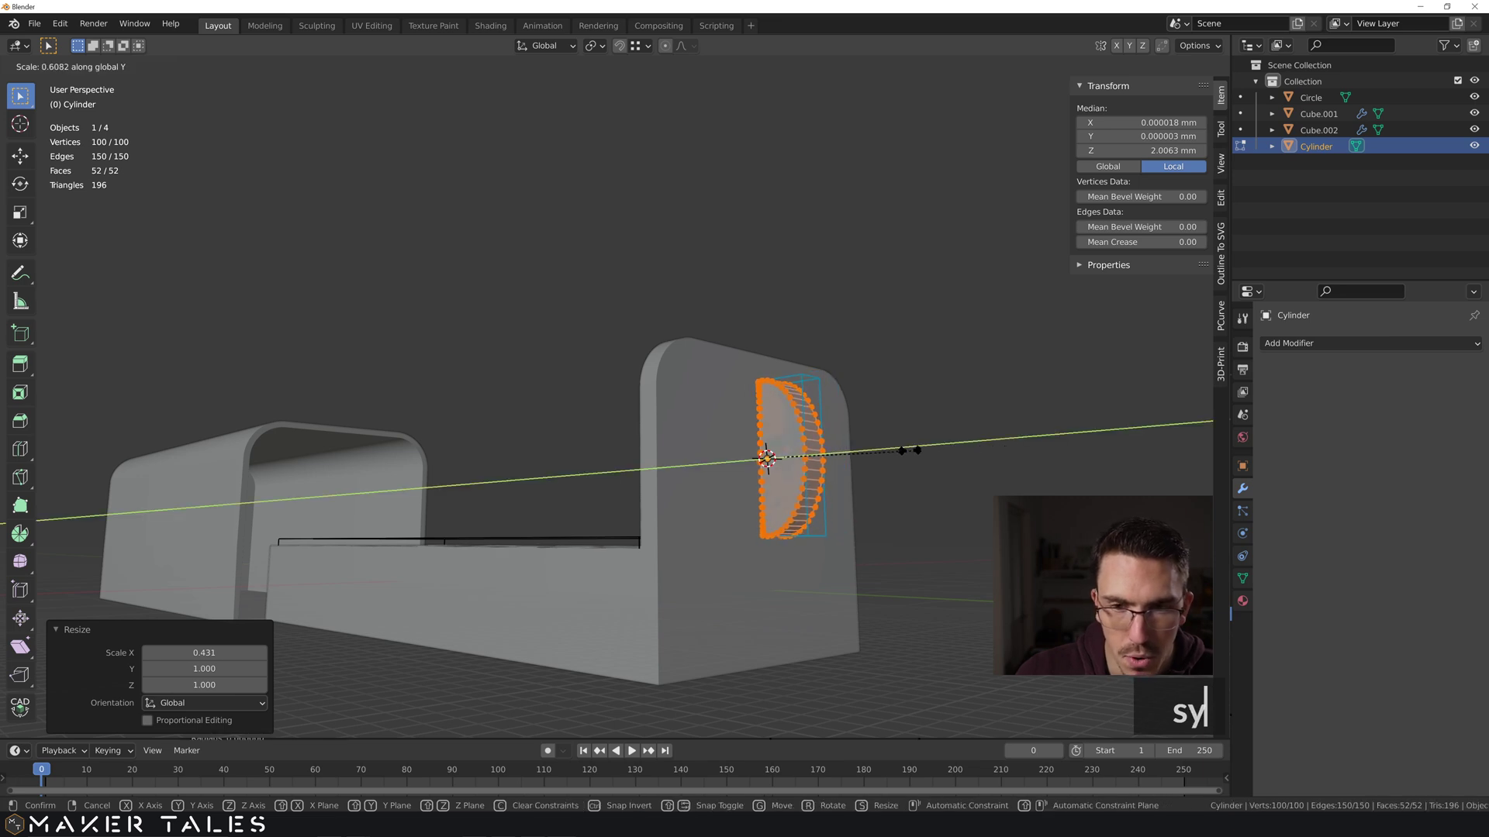
click(902, 450)
Step: Move the grip's mesh about 0.84 mm along Y toward the end wall, and leave Edit Mode
middle_drag(897, 449, 944, 505)
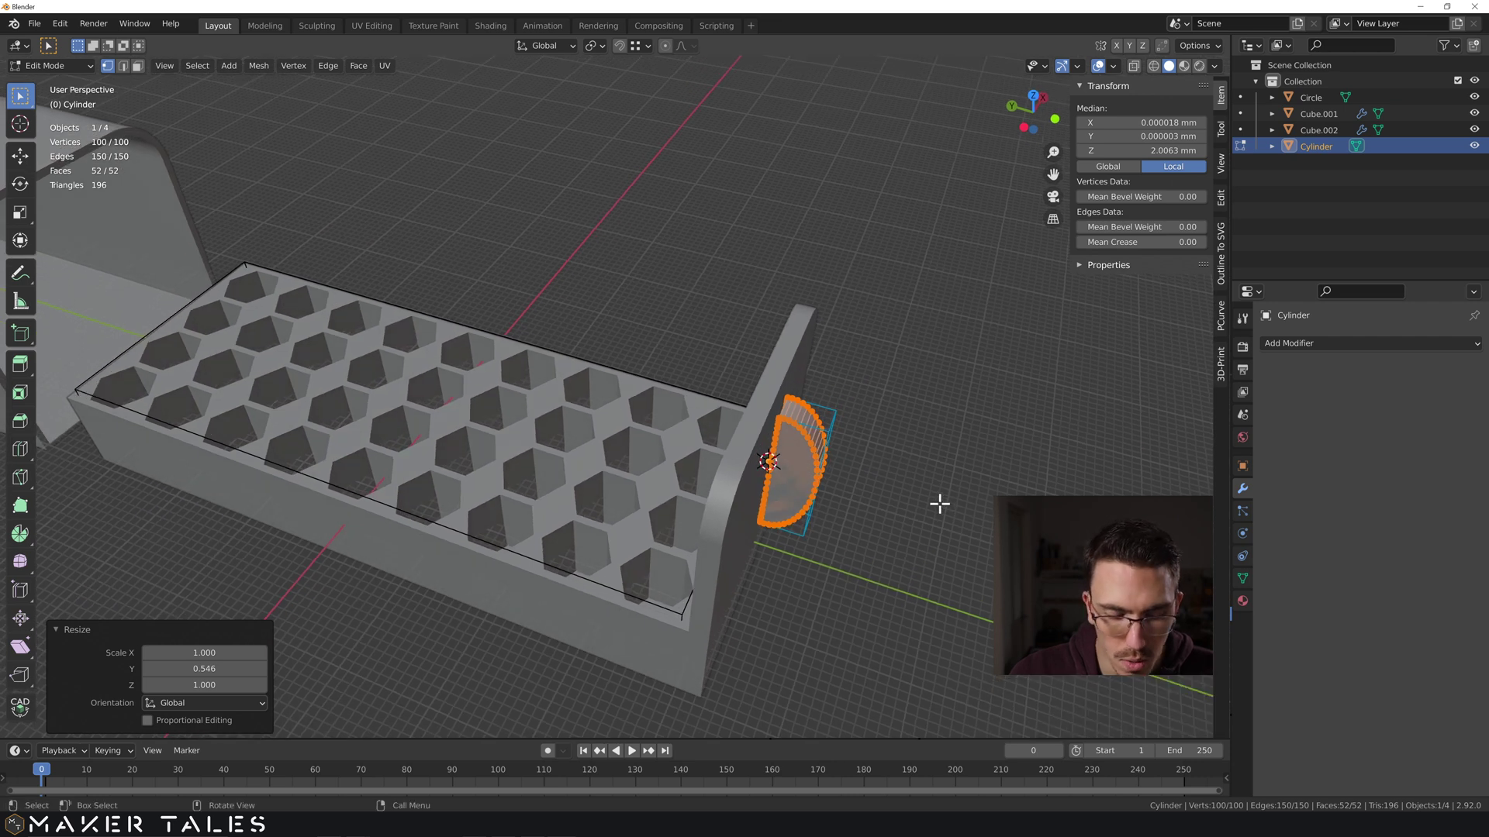
key(g)
key(y)
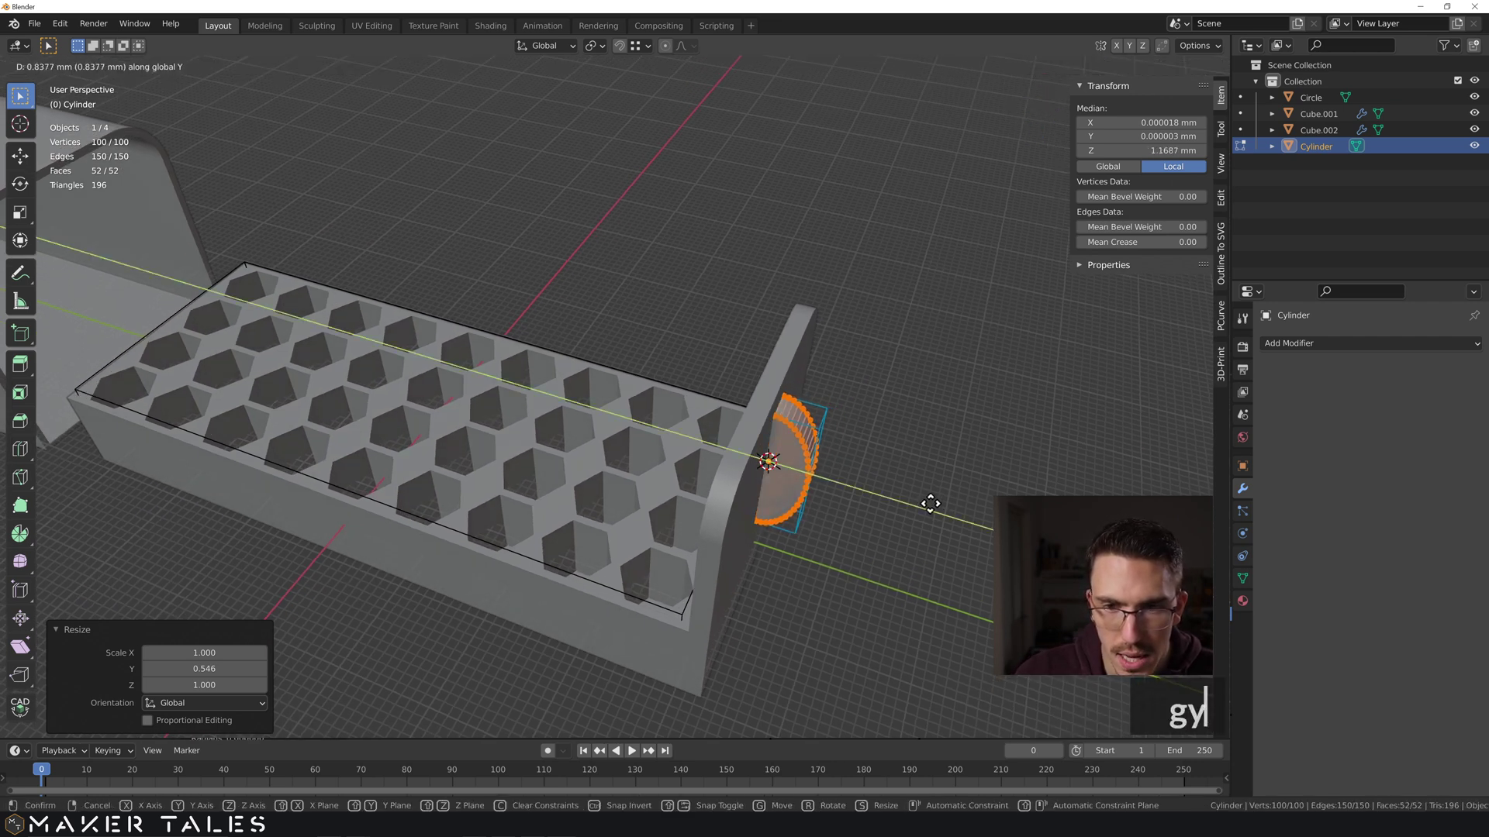
click(934, 504)
middle_drag(935, 504, 874, 532)
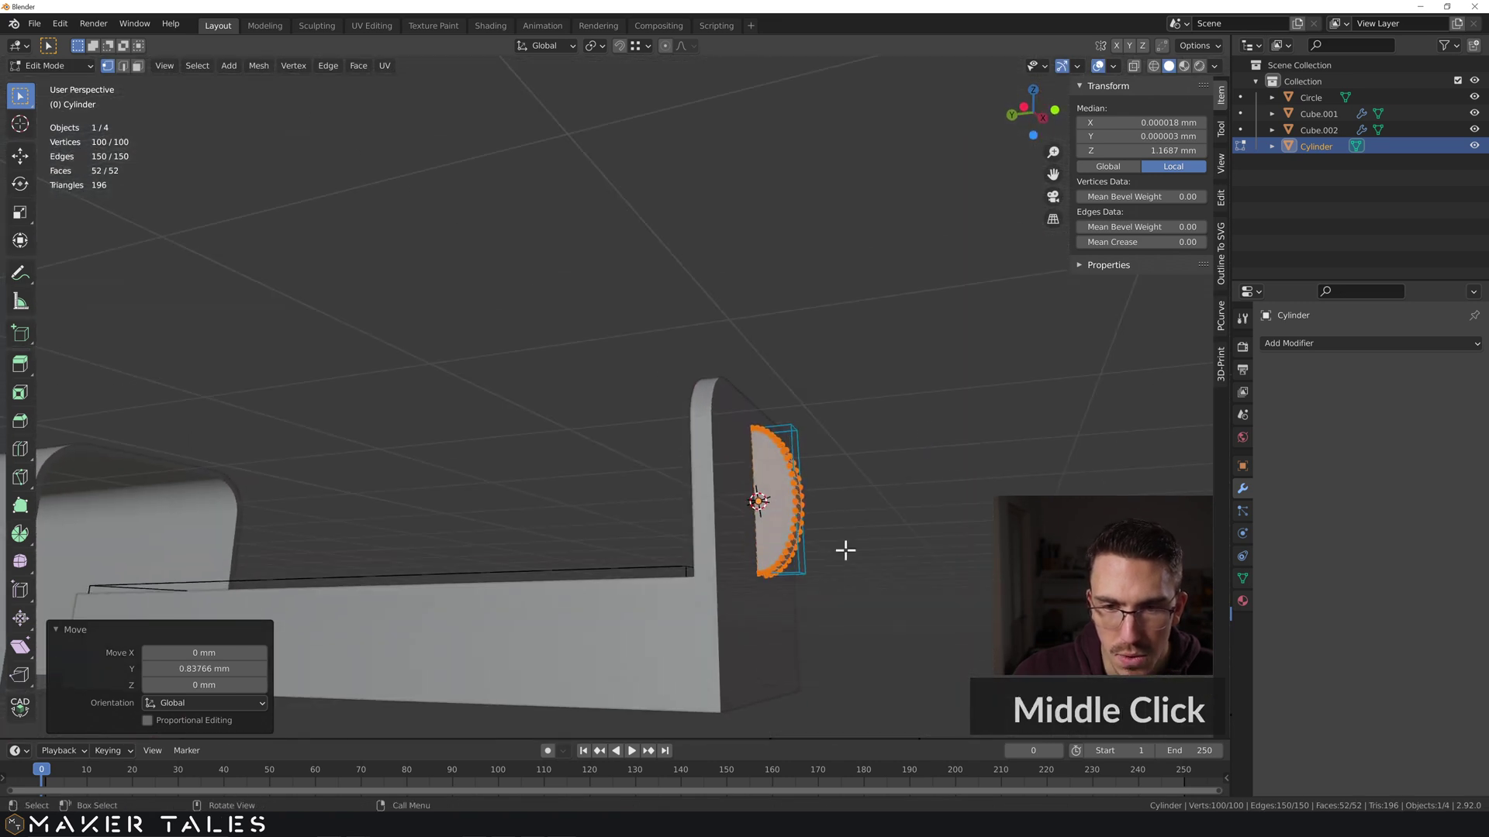
key(Tab)
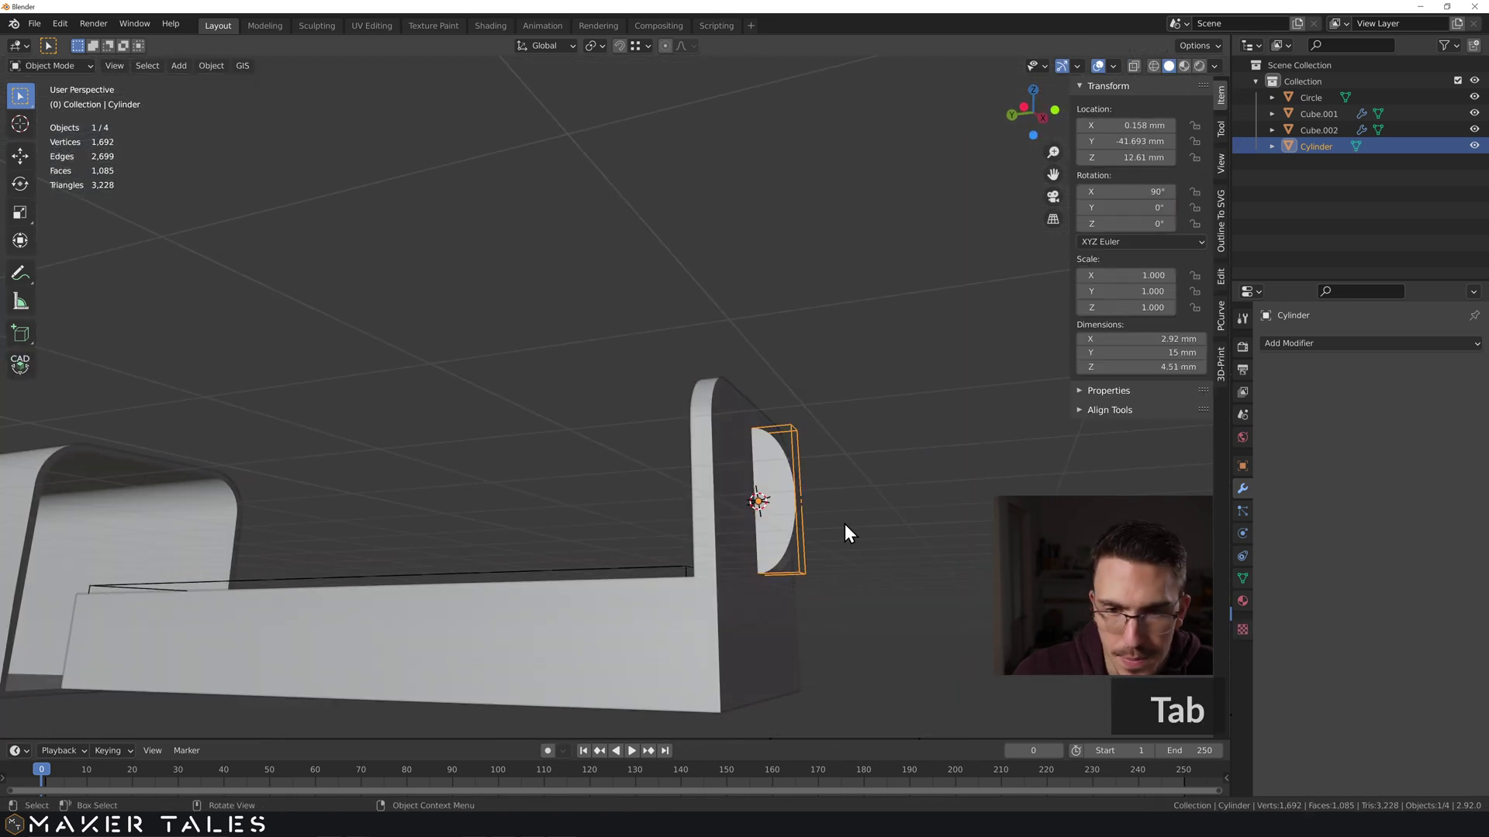
click(876, 524)
middle_drag(876, 523, 827, 498)
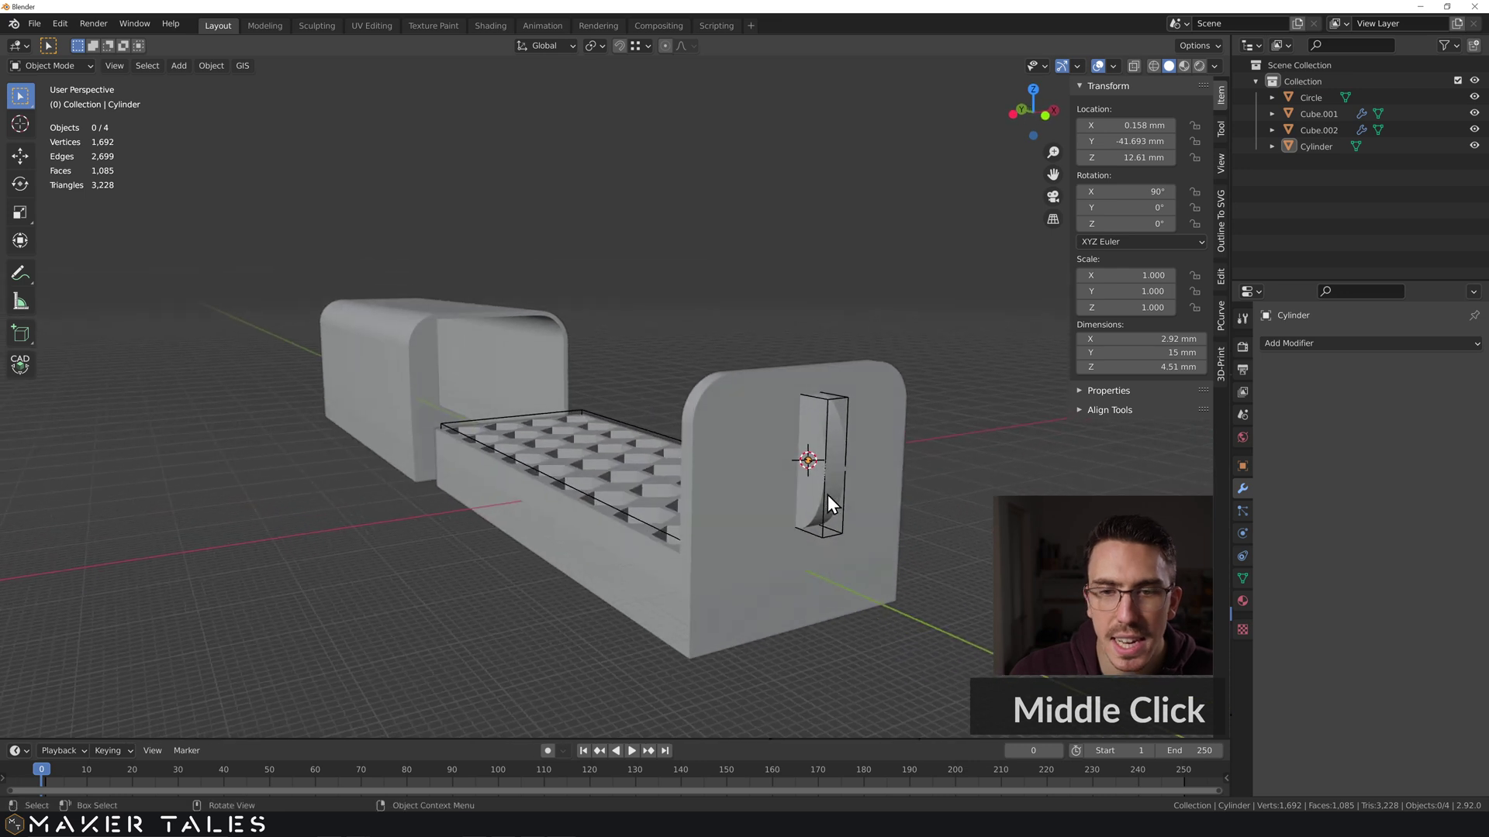
Step: Return to editing the grip's mesh and scale all of it up along Y to a depth of about 6.7 mm
click(826, 487)
key(ctrl+z)
key(ctrl+z)
key(ctrl+z)
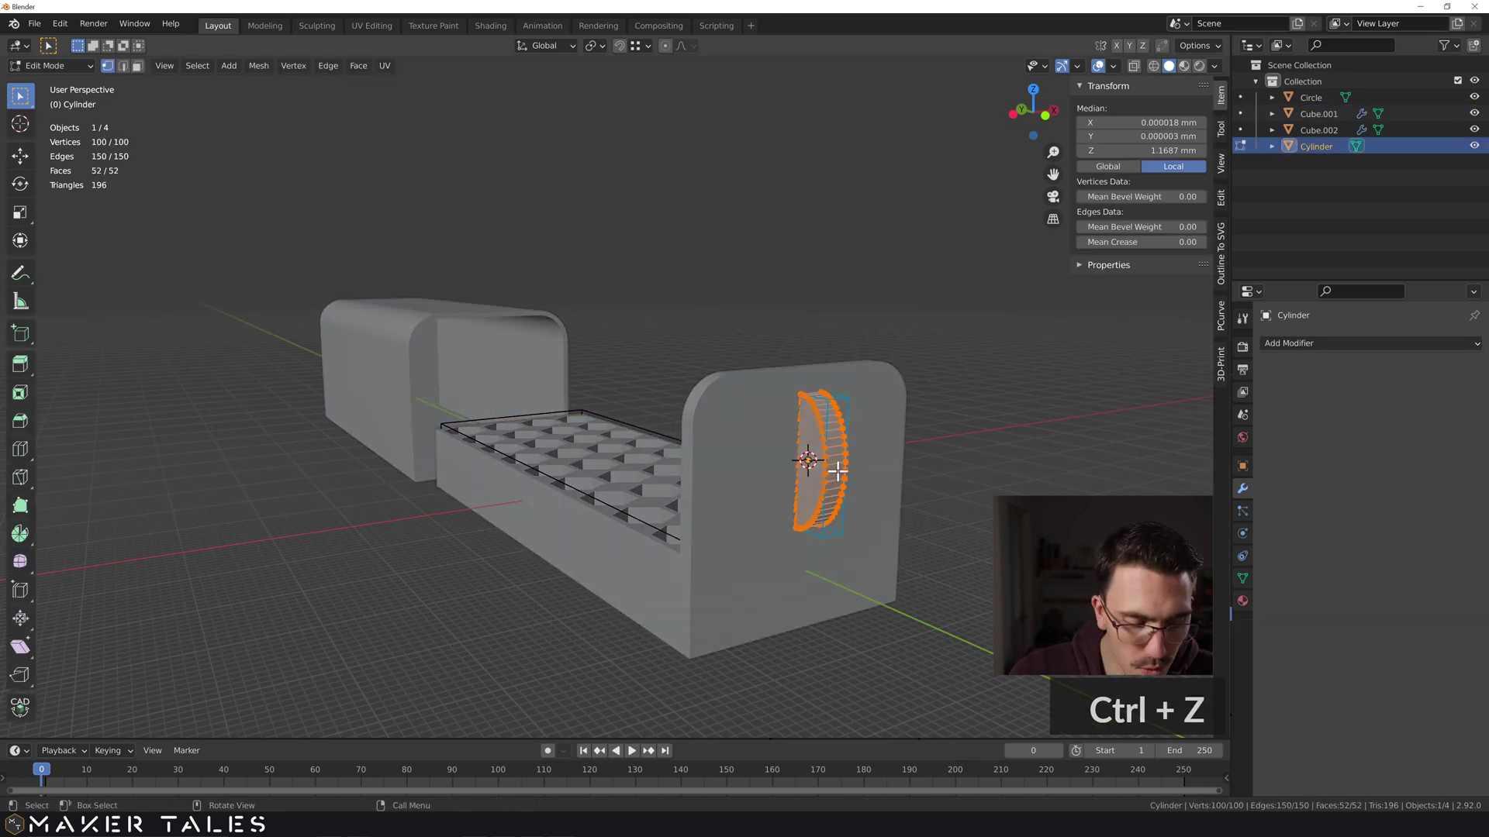
click(844, 463)
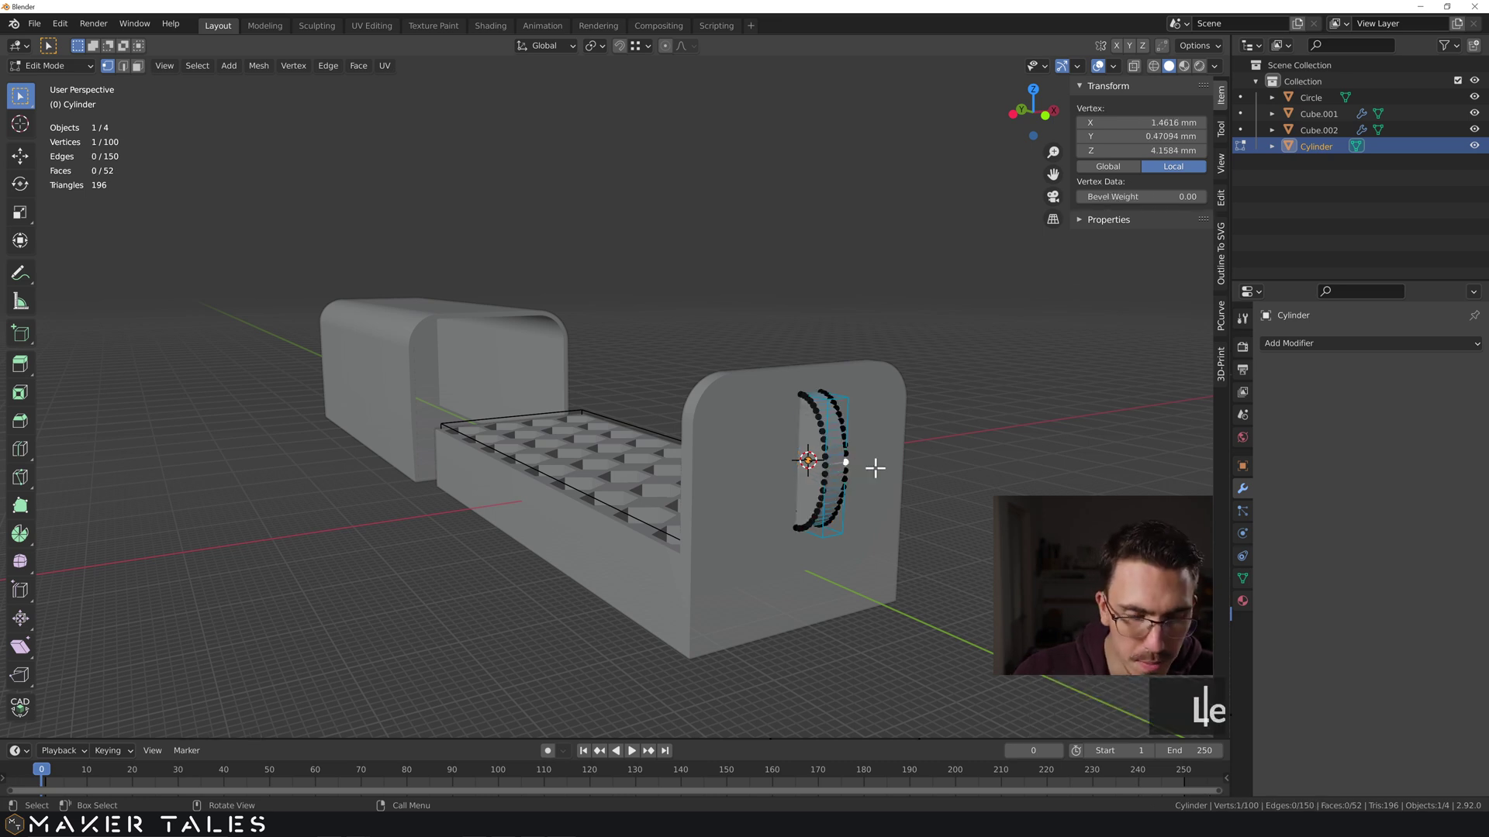
key(a)
key(s)
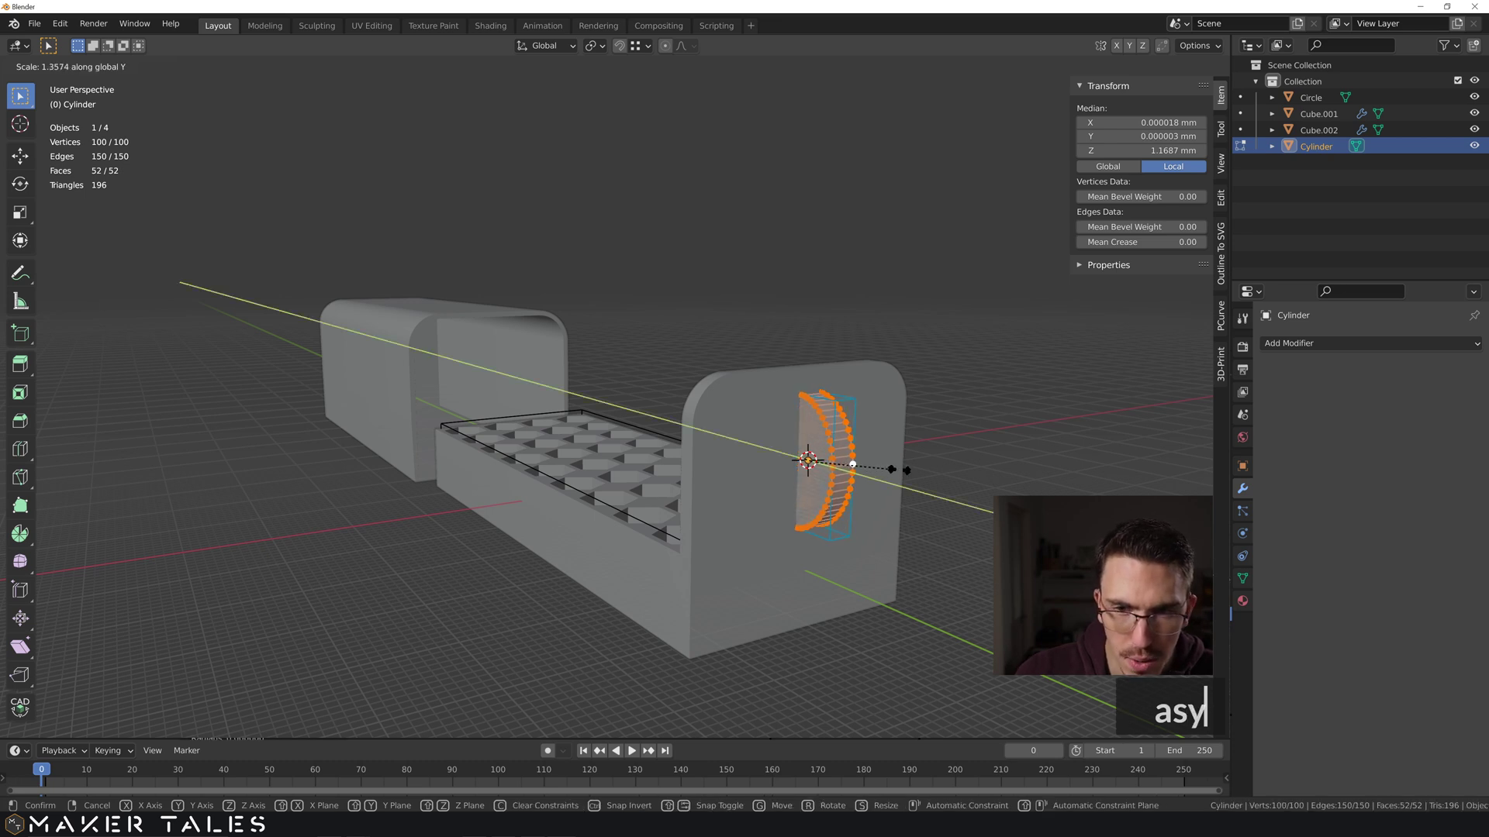
click(904, 469)
middle_drag(904, 468, 822, 450)
key(Tab)
click(878, 448)
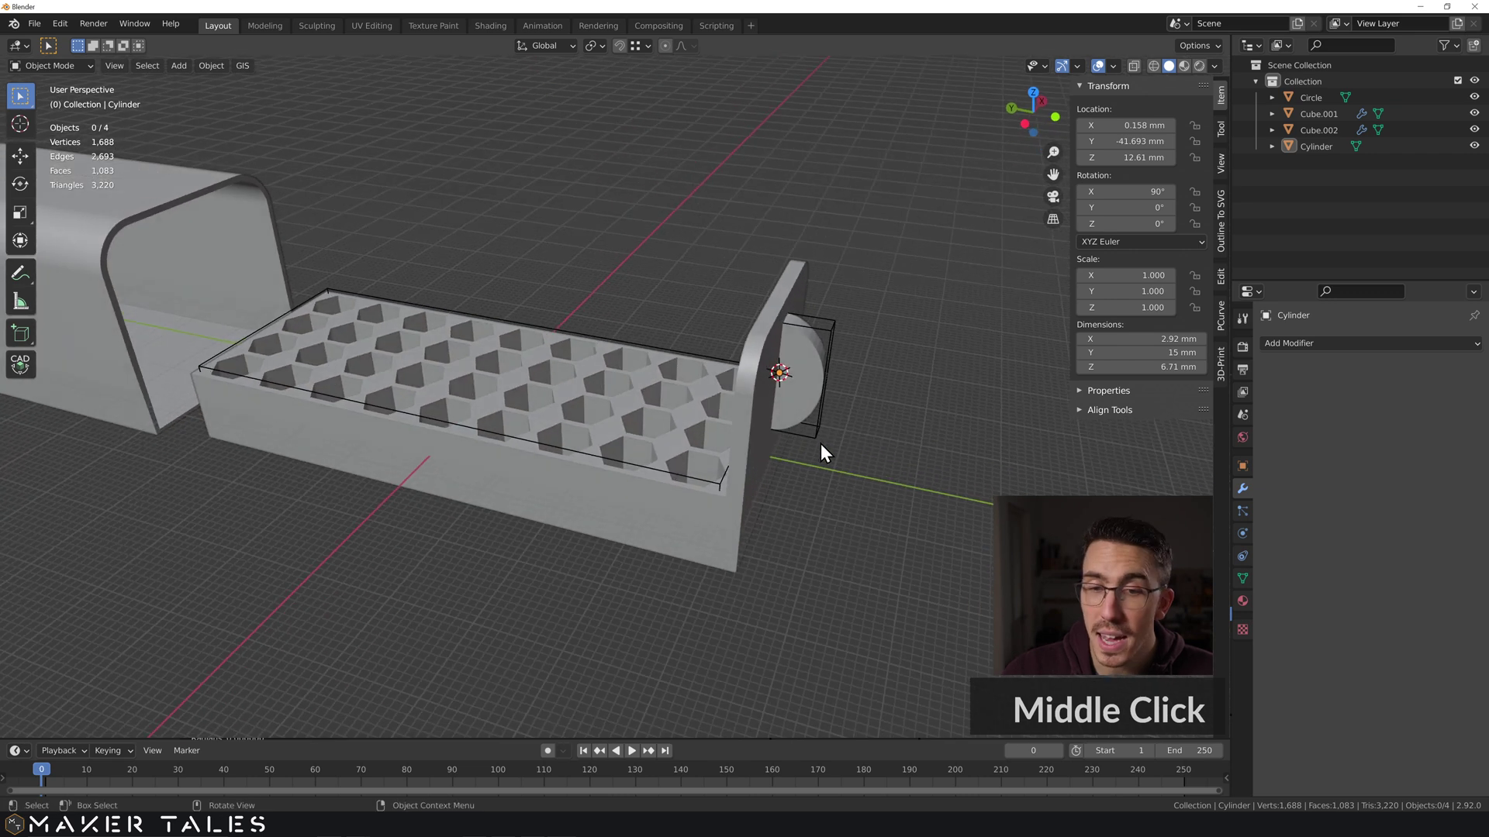
Step: Select the tray and save the project as "before apply.blend"
click(738, 514)
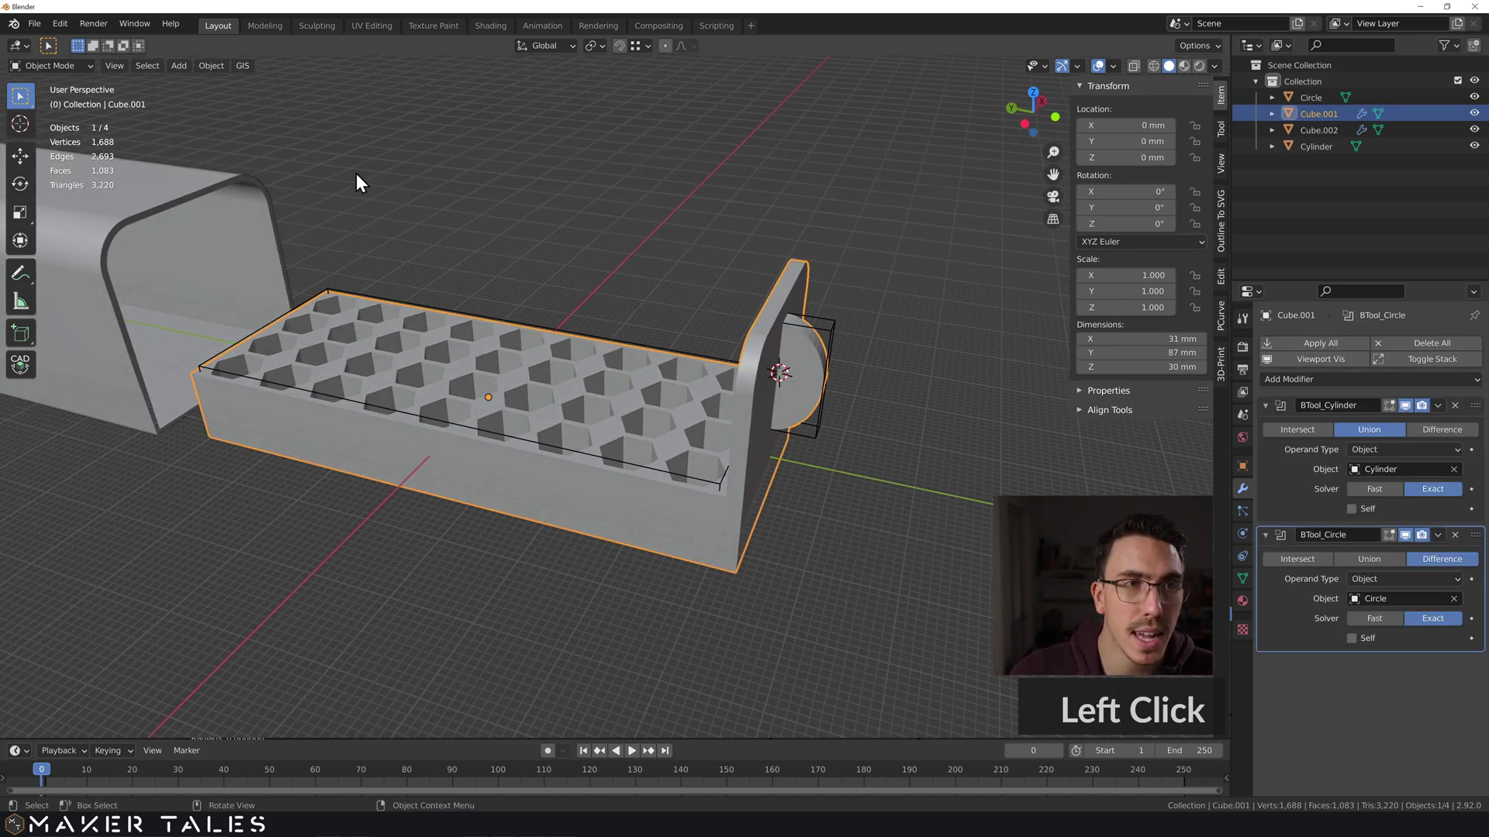
click(37, 22)
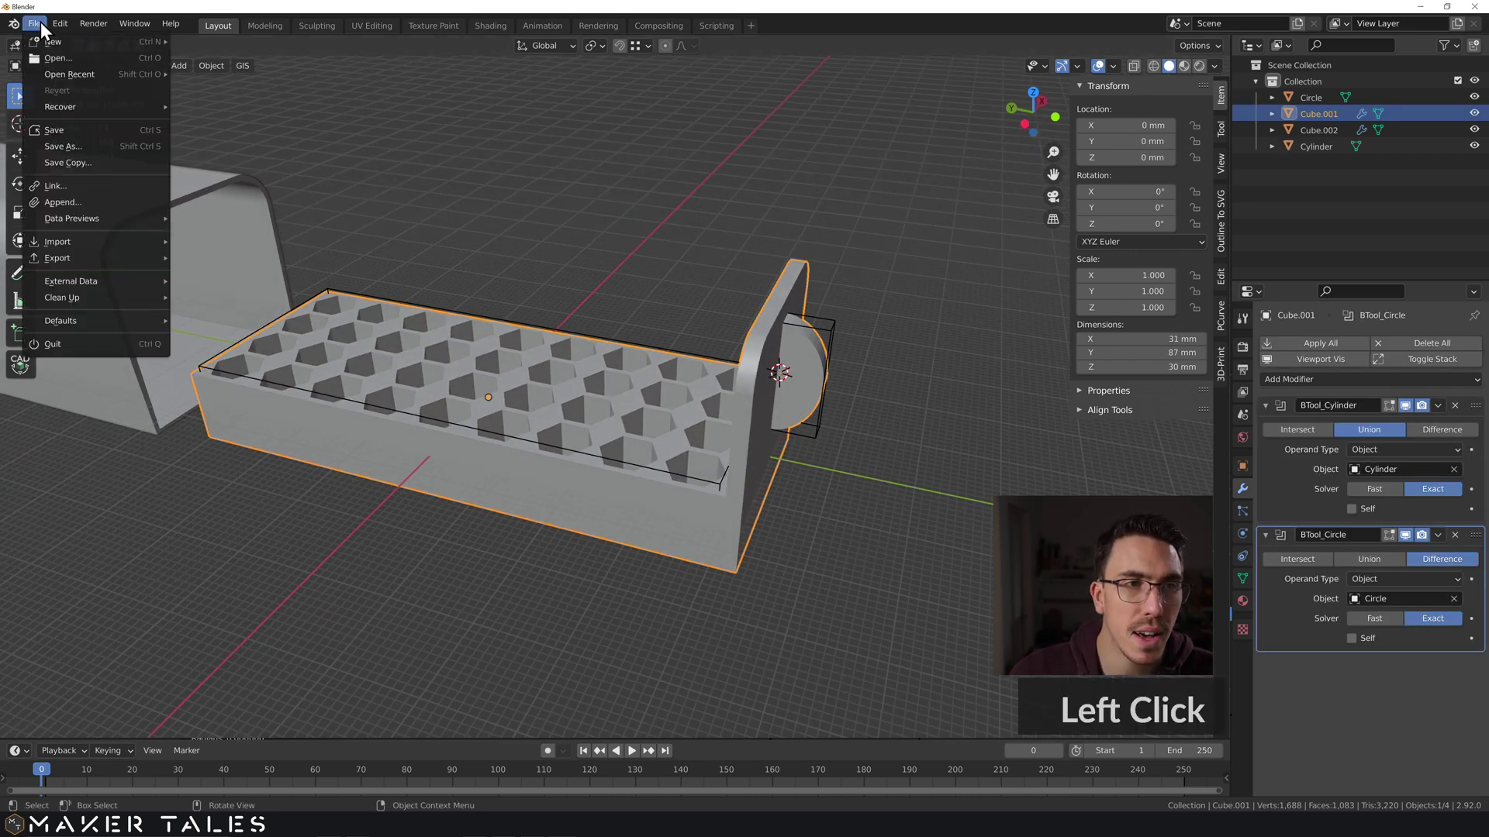
click(62, 131)
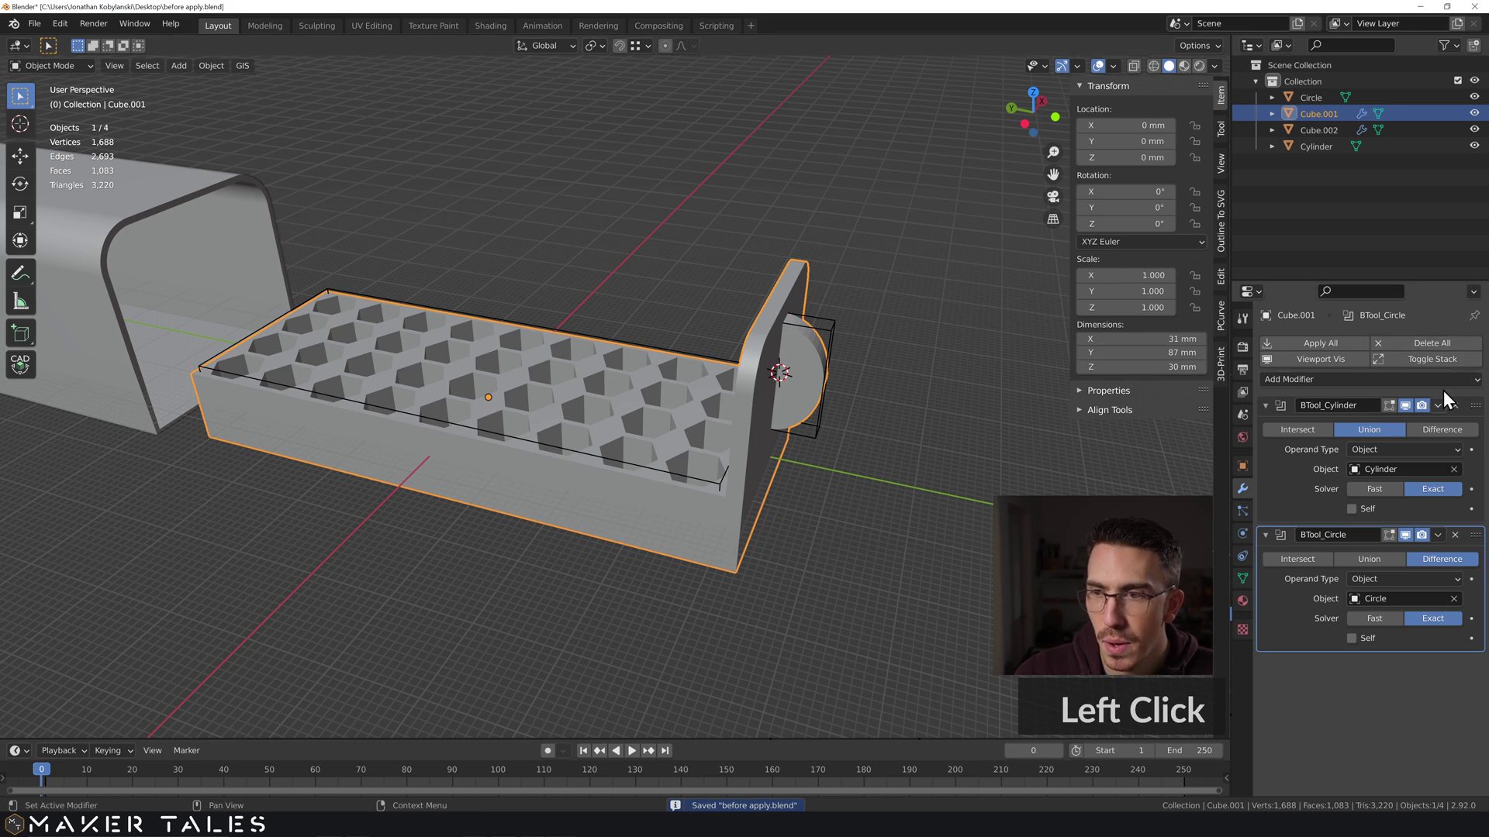
Step: Apply all modifiers on the tray and on the sliding cover
click(1335, 345)
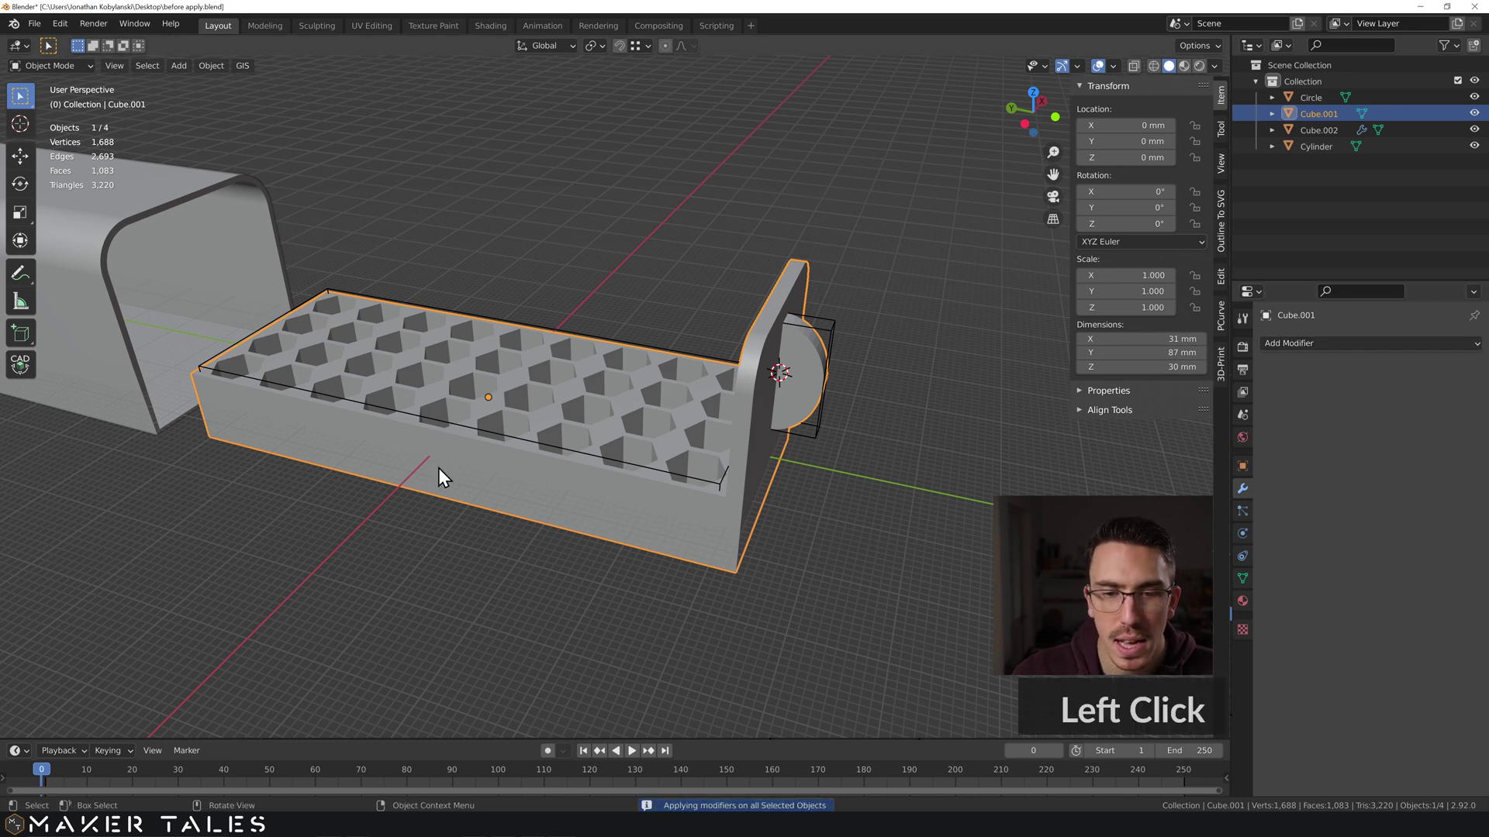
click(81, 273)
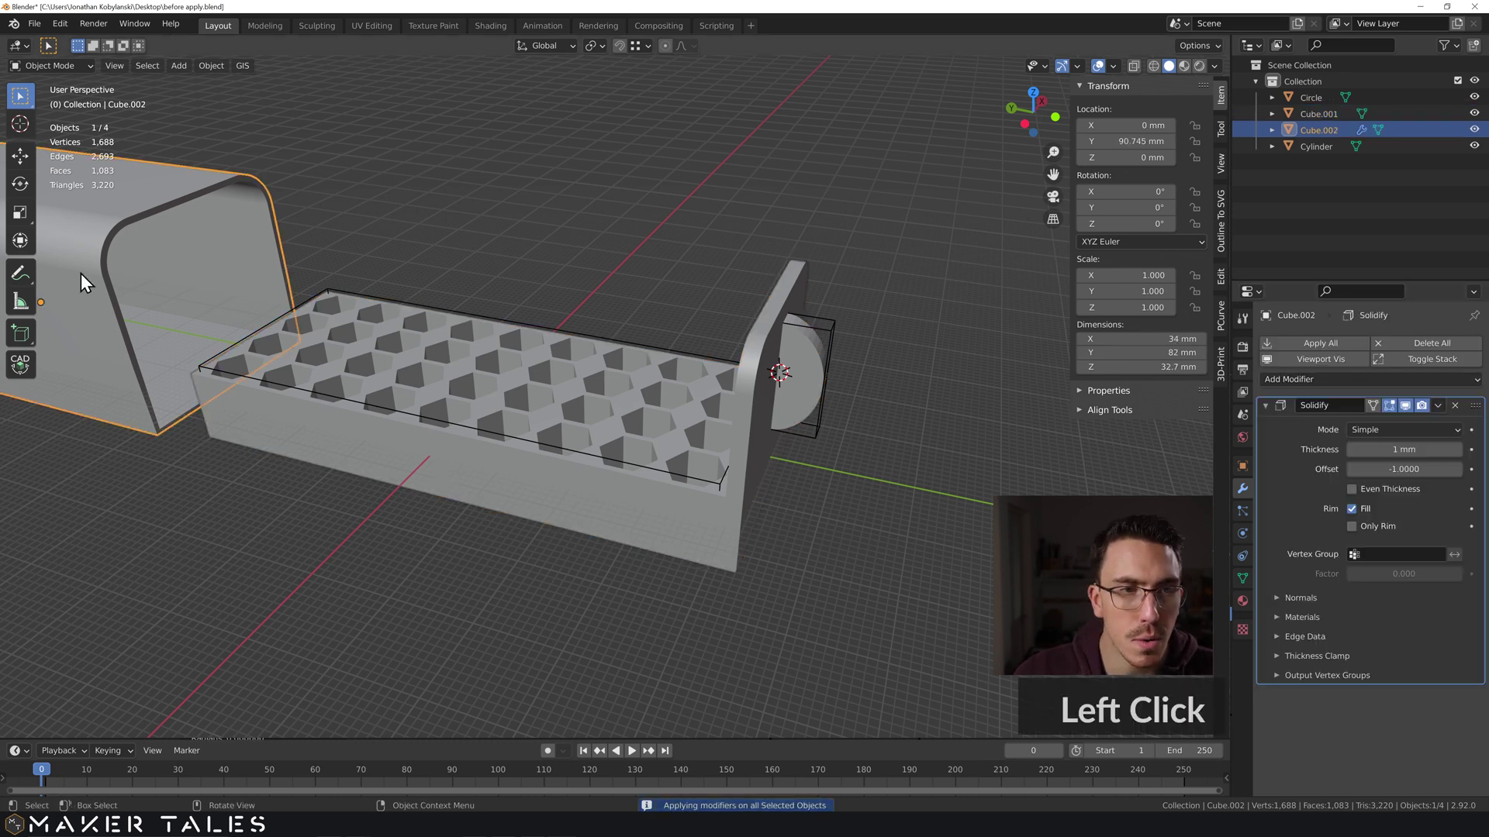
click(1276, 340)
Step: Delete the leftover Cylinder and Circle Boolean objects, and select the sliding cover
click(830, 325)
key(Delete)
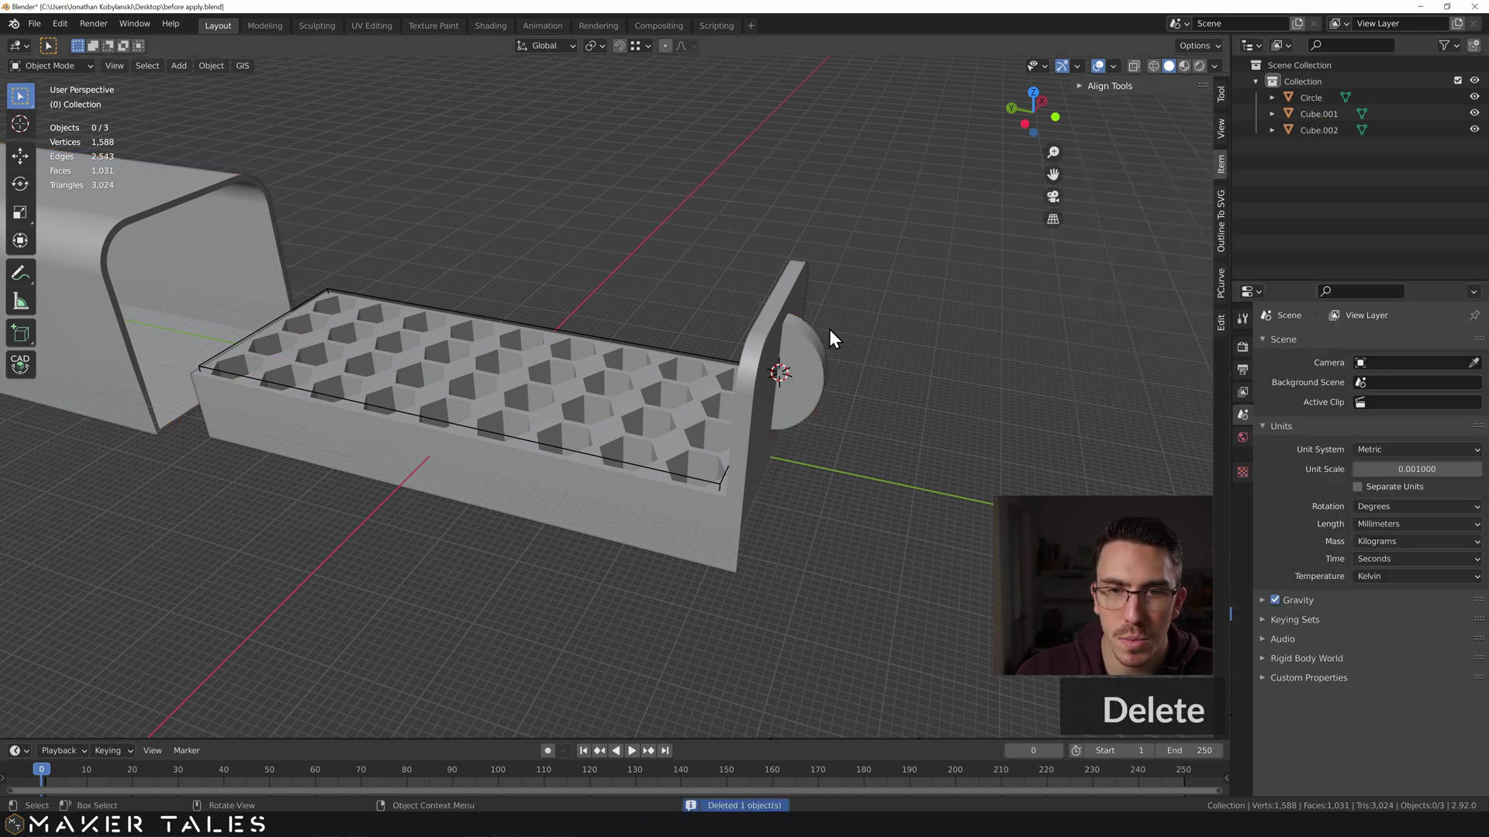
click(521, 338)
middle_drag(502, 265, 459, 246)
click(369, 277)
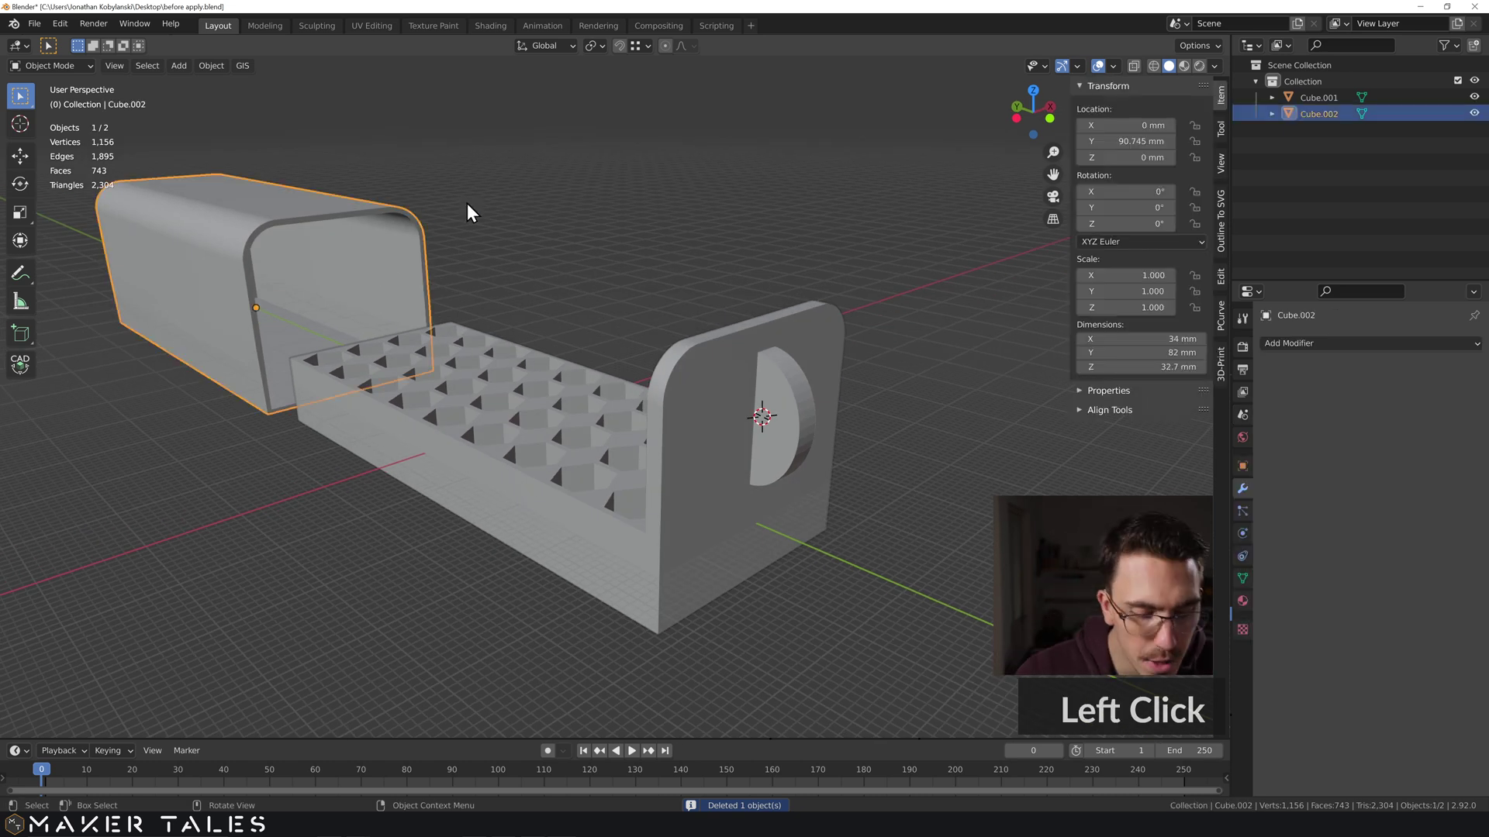
key(r)
key(x)
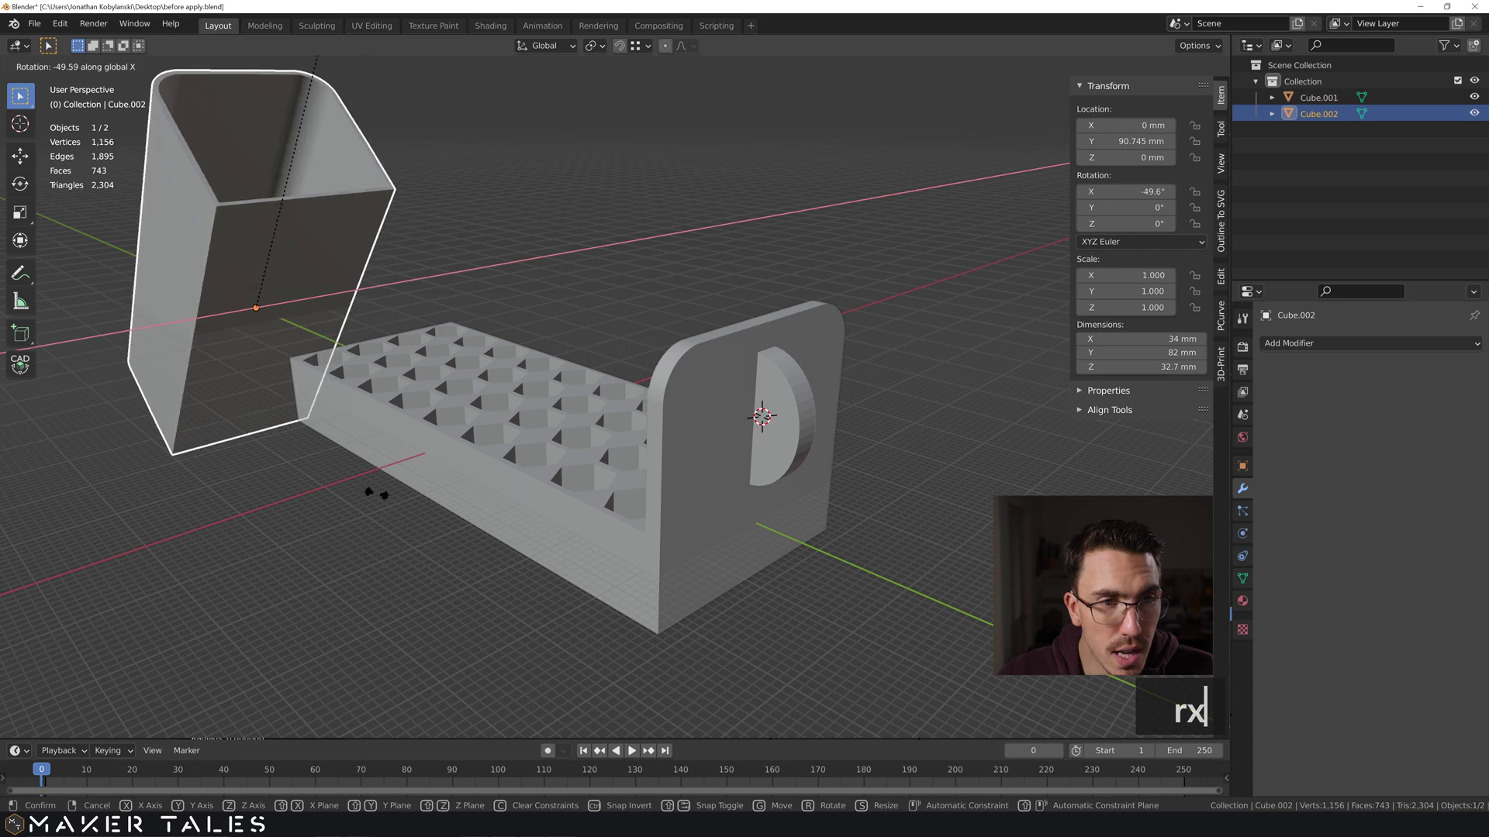
click(216, 375)
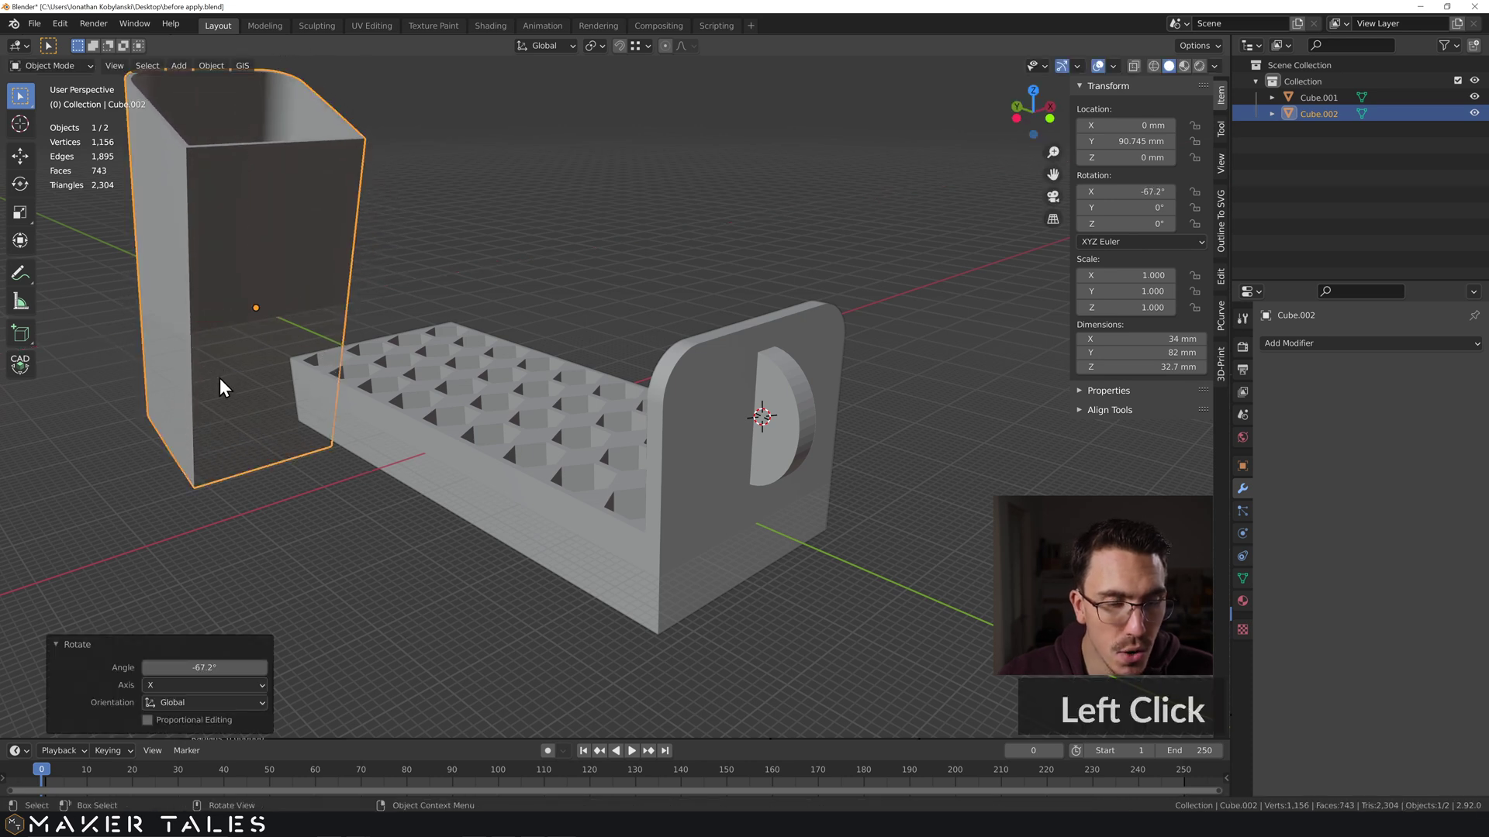
key(ctrl+z)
Step: Rotate the sliding cover by -90° about the global X axis to stand it on end
text(rx90)
key(minus)
key(Return)
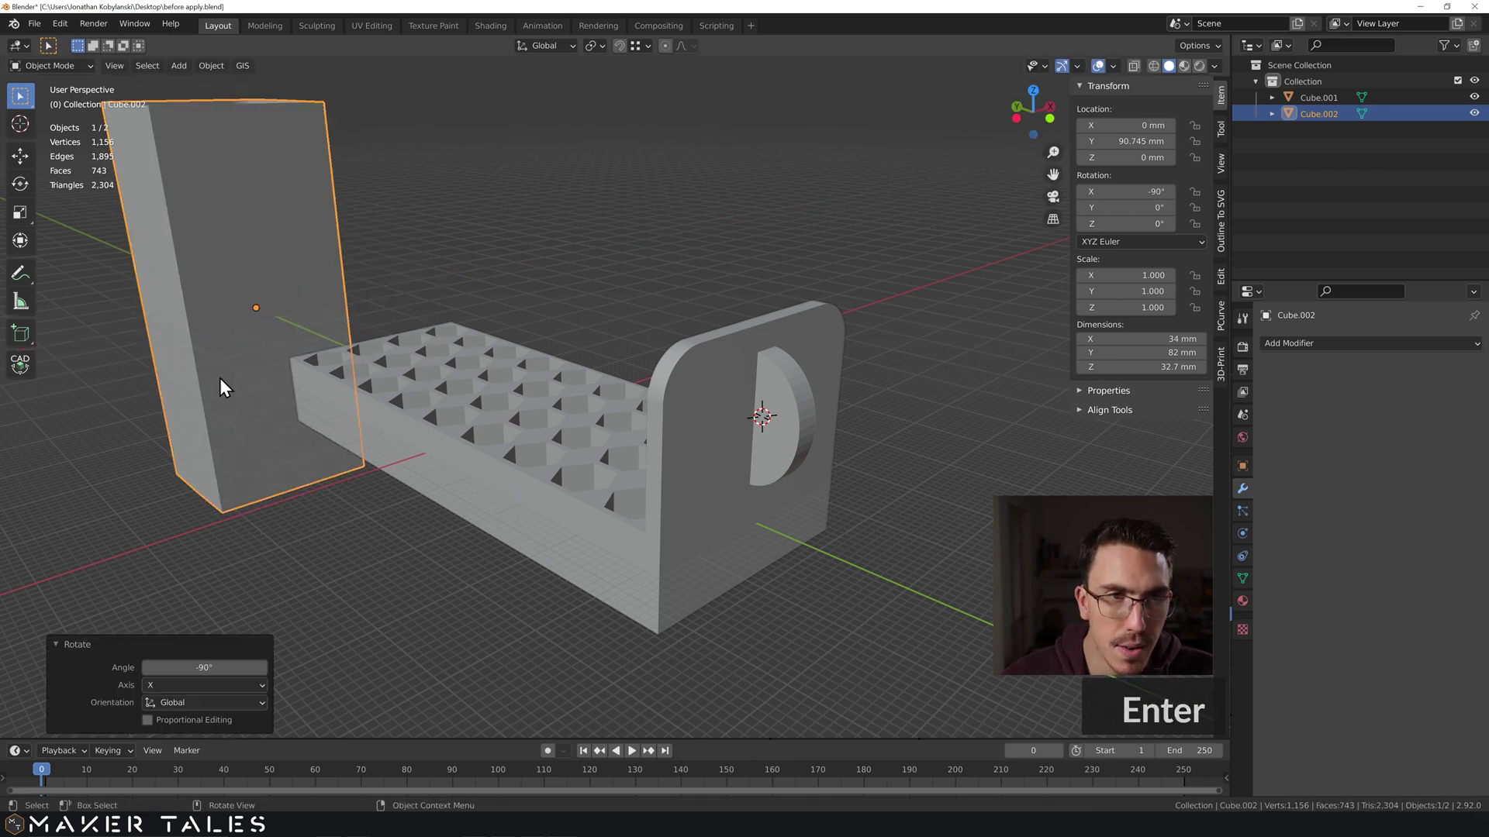
Step: Raise the standing cover along the global Z axis and snap its base level with the tray's underside
key(g)
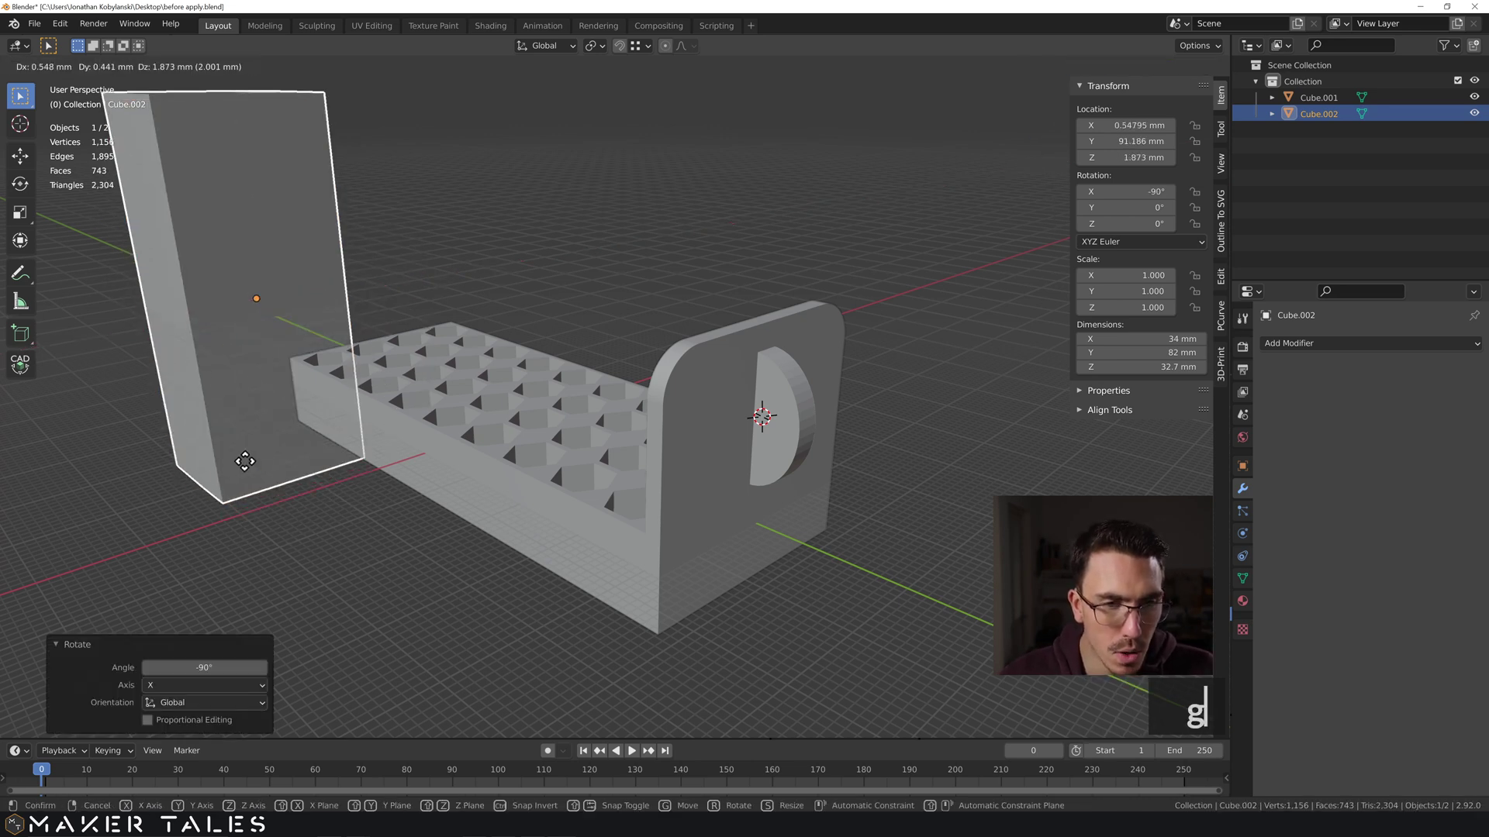
key(z)
click(233, 206)
key(g)
key(z)
key(ctrl)
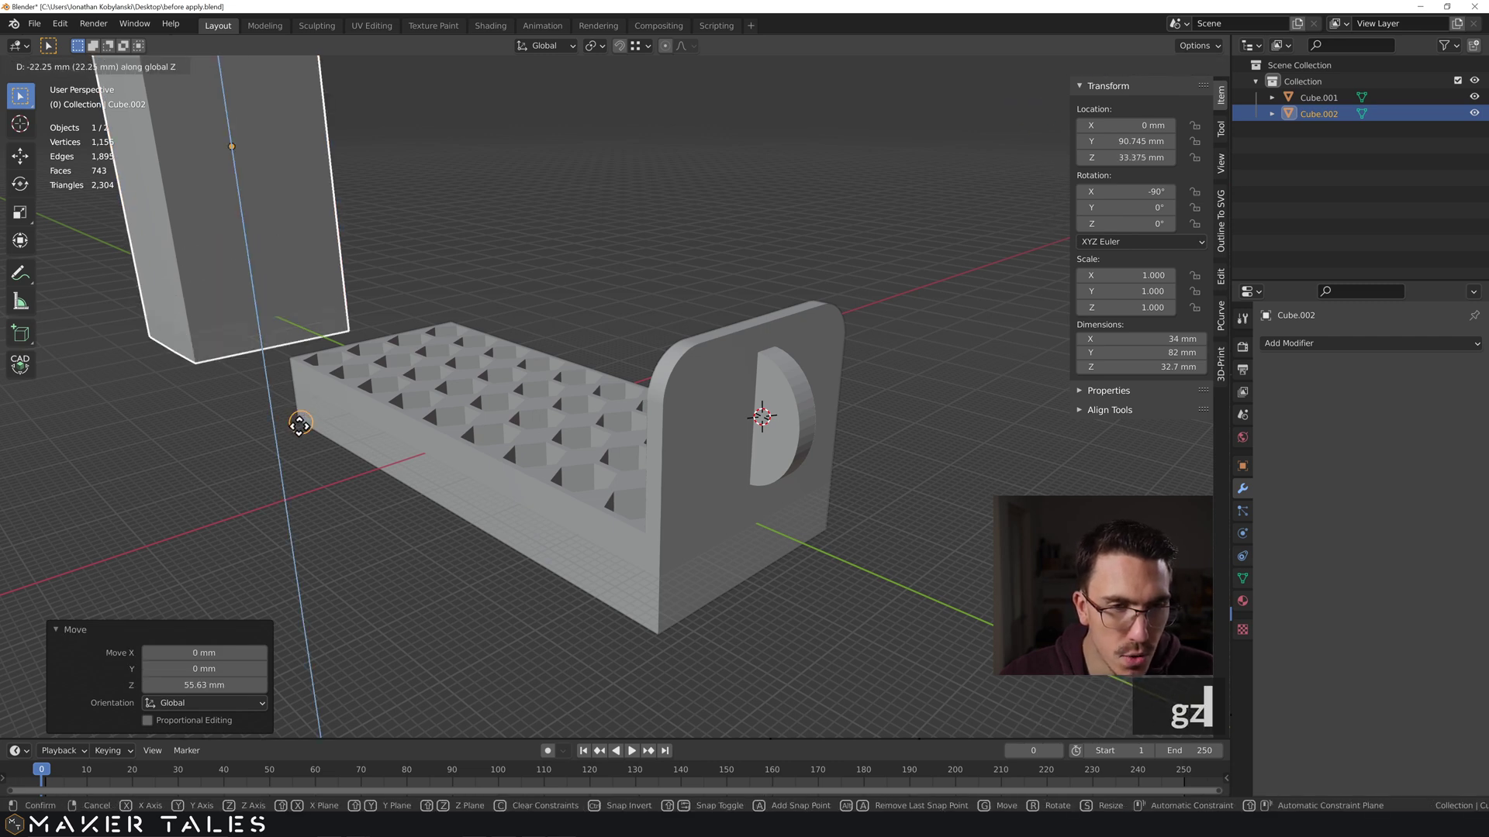
click(300, 424)
Step: Move the cover horizontally beside the tray to about X -48 mm and Y -10 mm, keeping its height locked
middle_drag(300, 425, 178, 337)
scroll(241, 361, down, 4)
key(g)
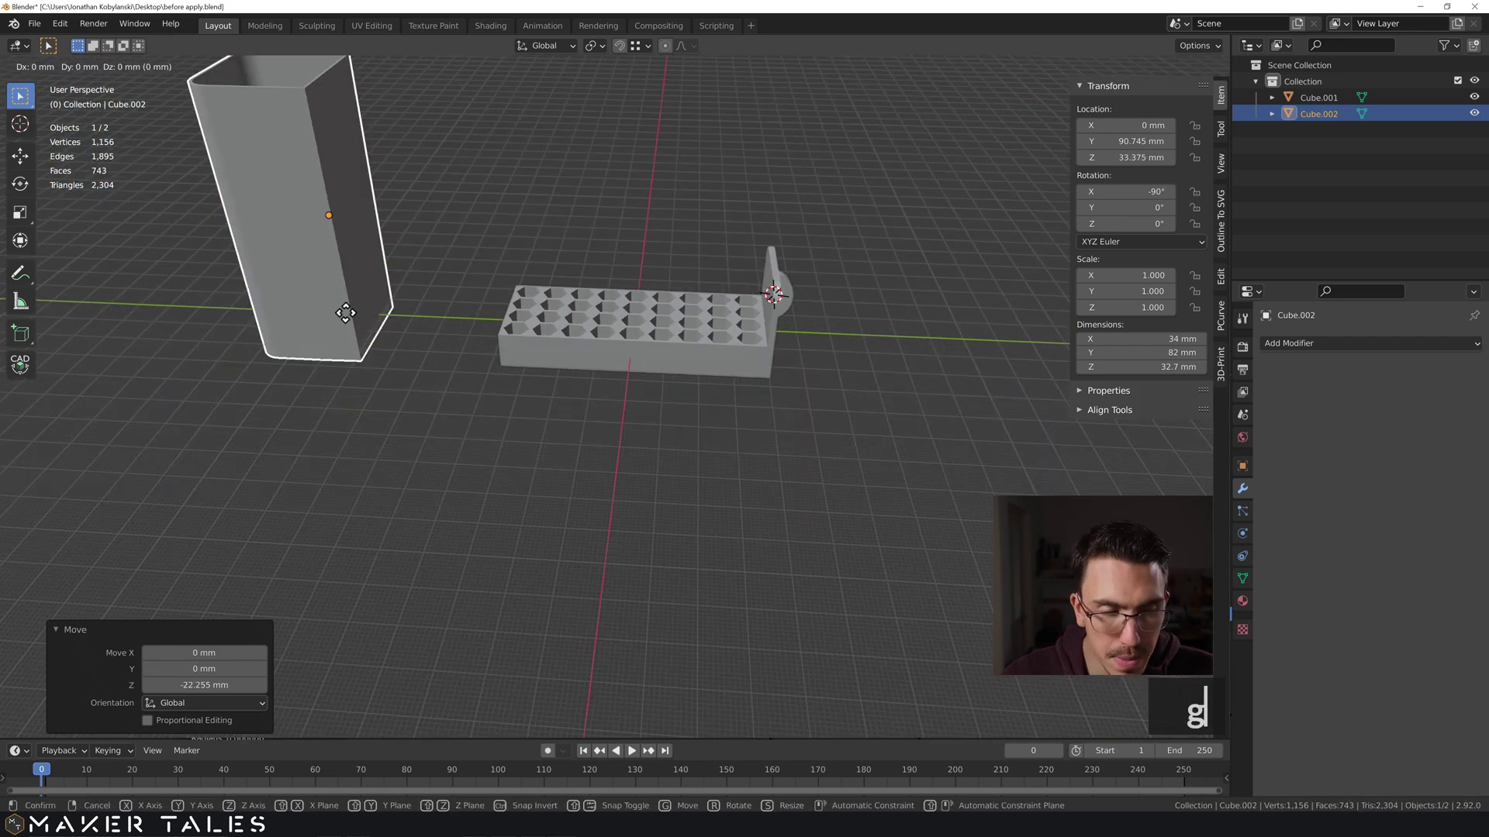
key(shift+z)
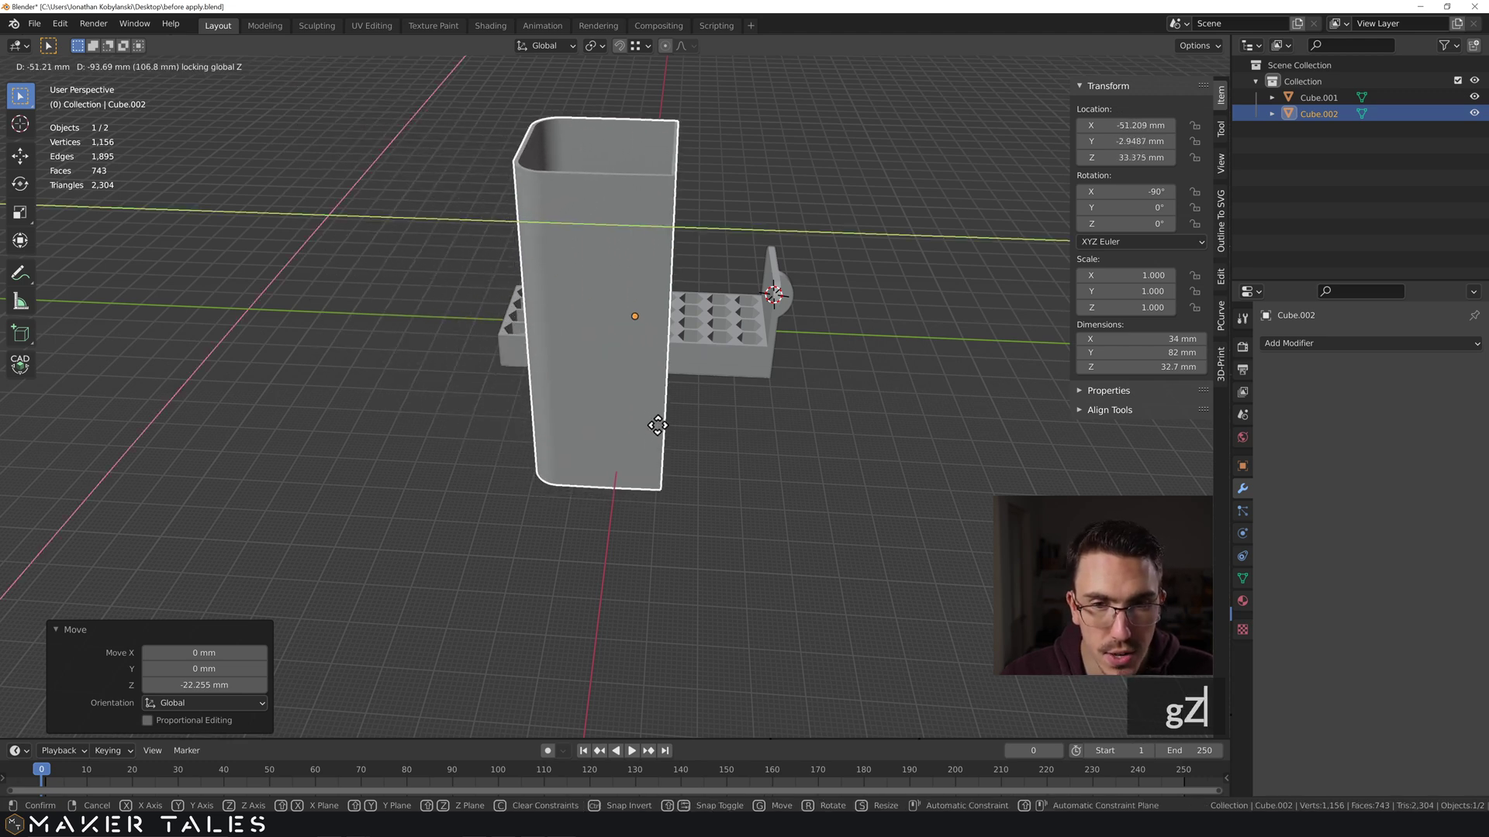
click(698, 420)
middle_drag(738, 422, 602, 468)
scroll(616, 425, up, 3)
Step: Select both the tray and the sliding cover, with the cover as the active object
click(643, 379)
middle_drag(643, 379, 434, 464)
shift+click(434, 464)
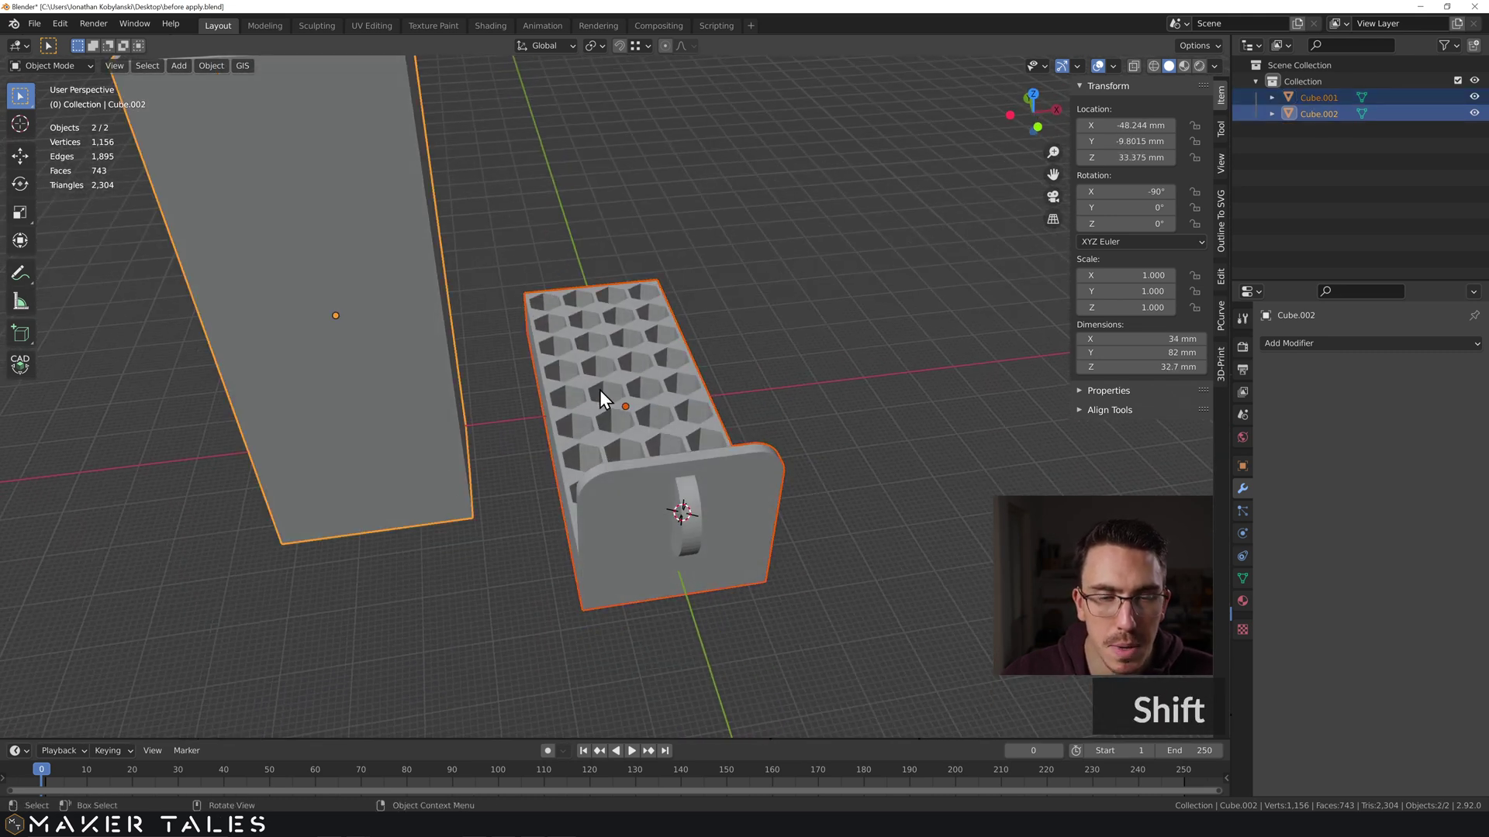
scroll(538, 416, down, 3)
shift+middle_drag(538, 415, 598, 506)
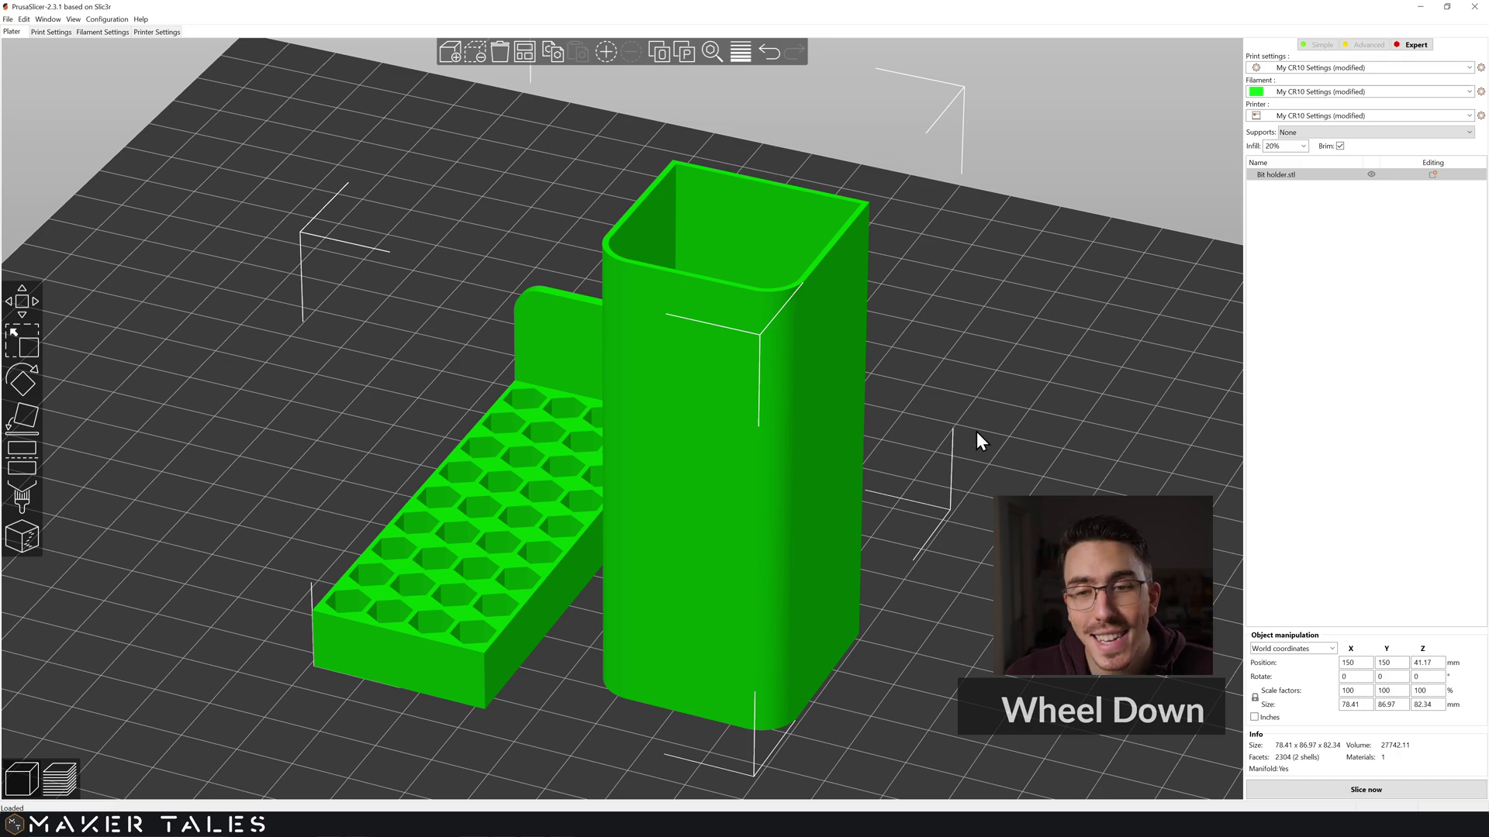
Step: Slice the loaded Bit holder.stl model in PrusaSlicer
drag(976, 431, 939, 459)
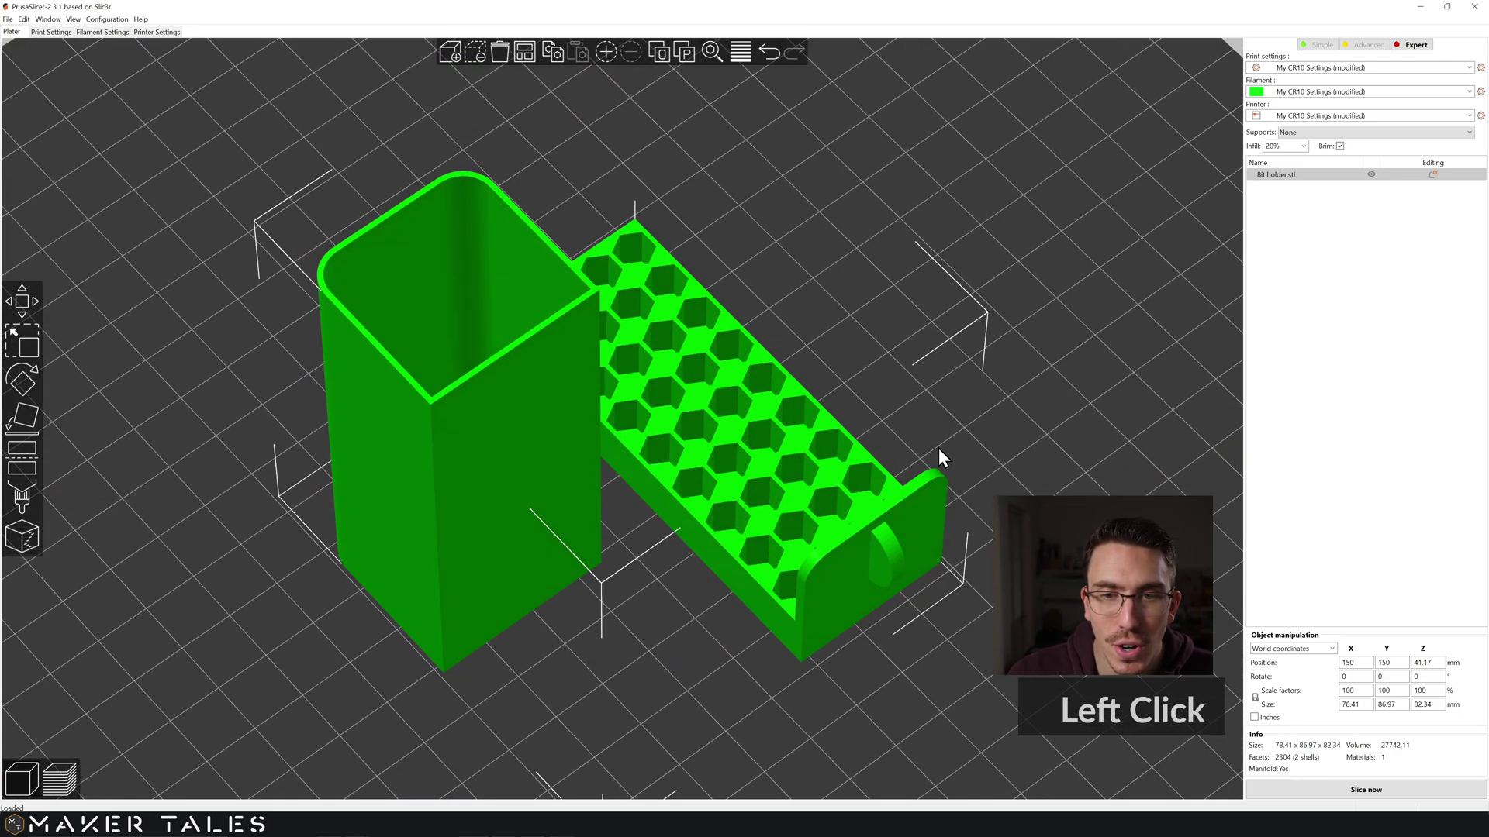
scroll(925, 452, down, 3)
click(1344, 786)
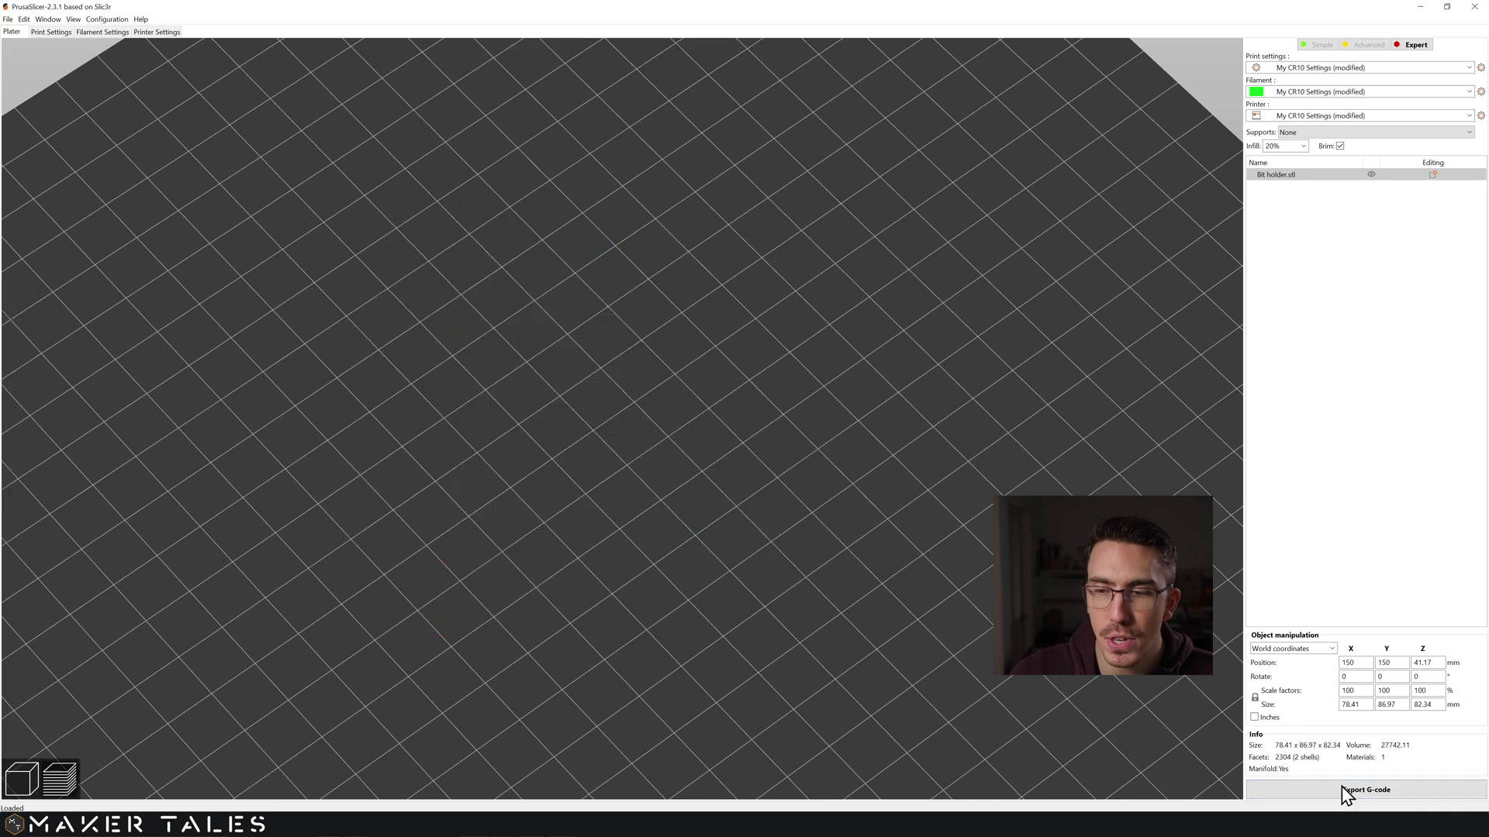
Step: Inspect the sliced preview of the tray's hex slot walls, the grip and the cover from several angles
drag(807, 583, 809, 643)
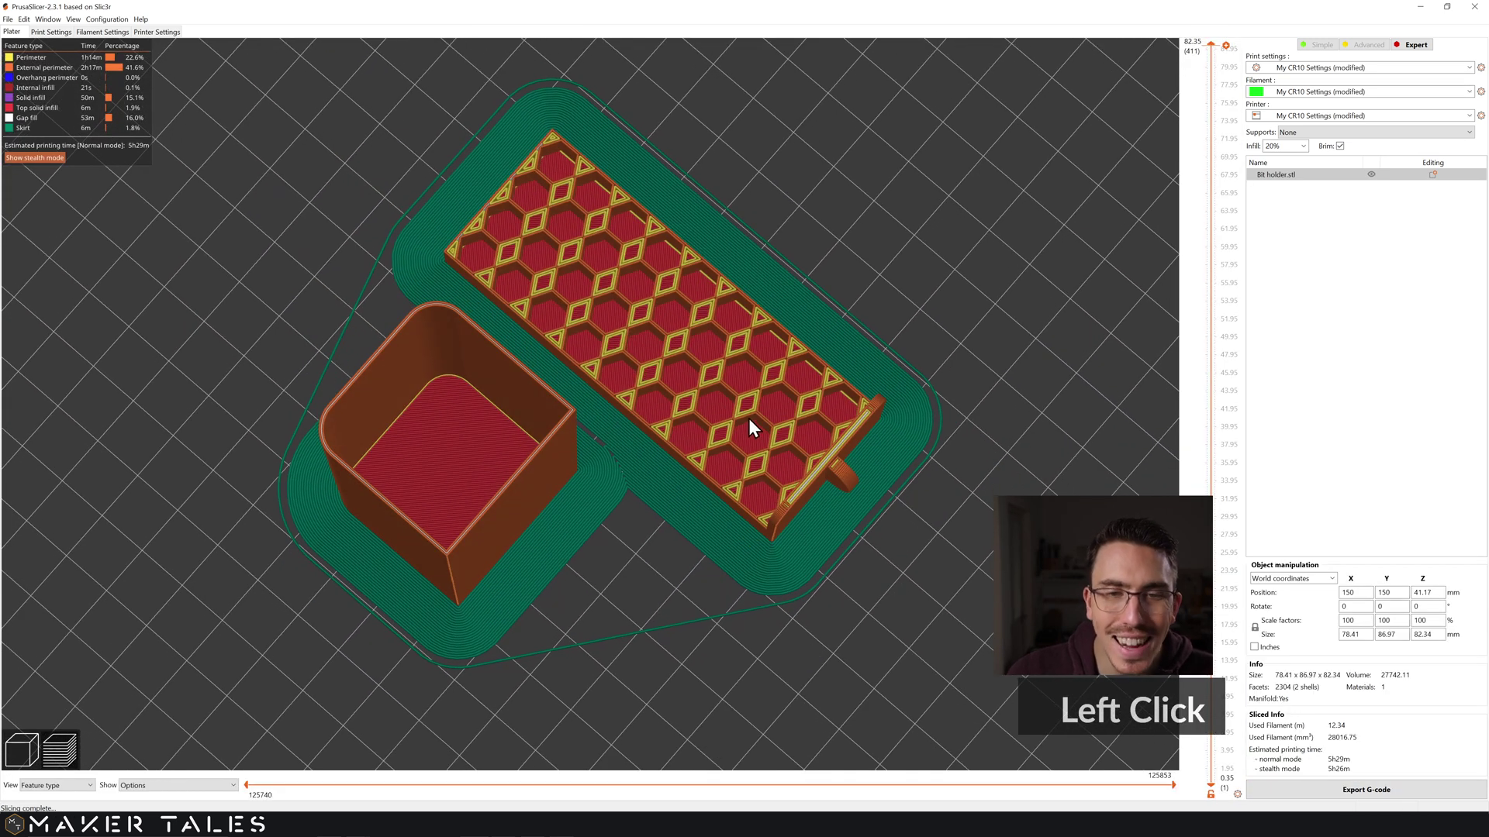
scroll(743, 426, up, 5)
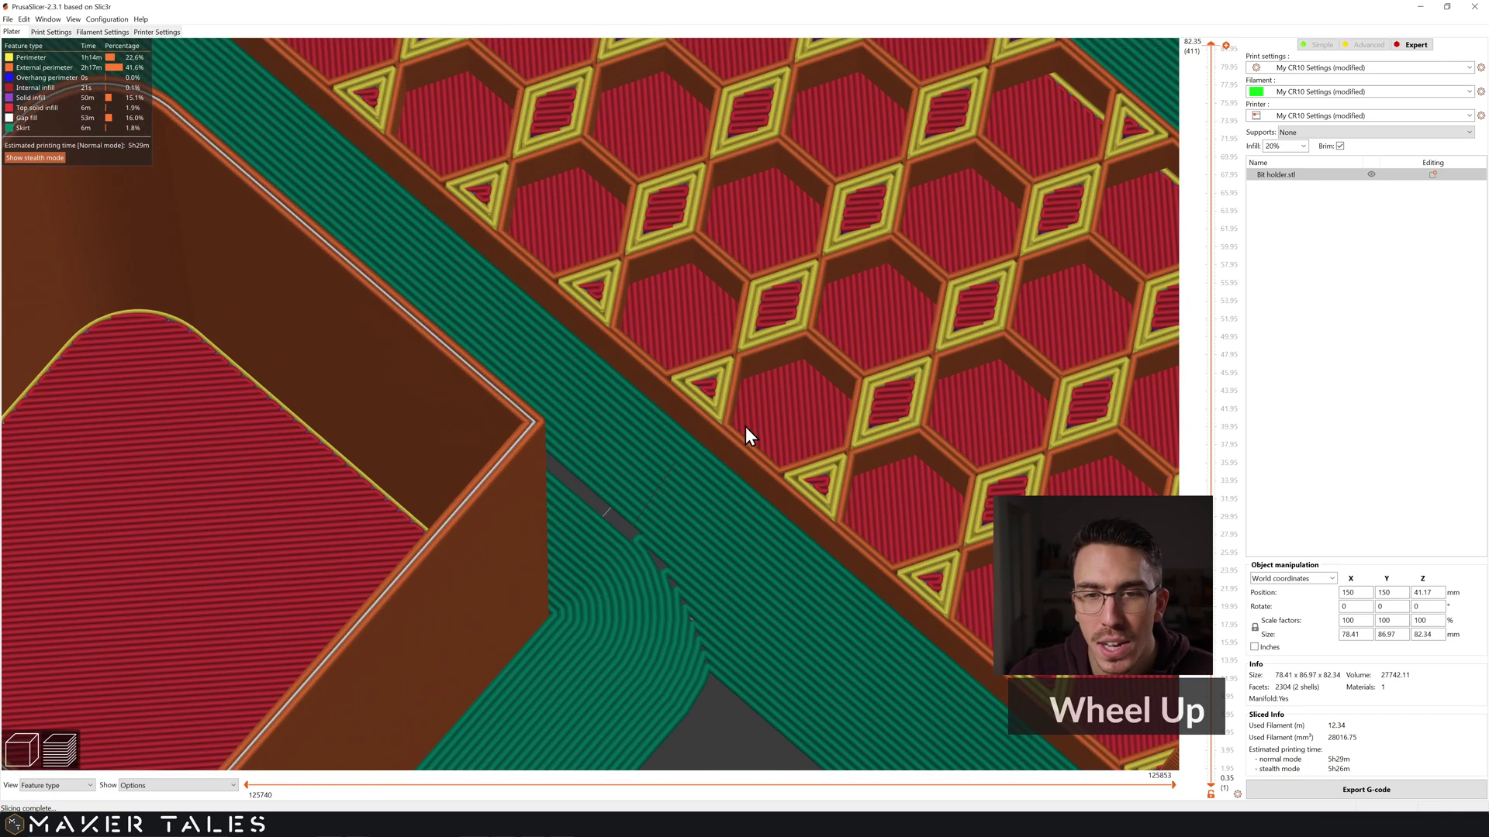
scroll(807, 342, down, 5)
drag(844, 356, 801, 405)
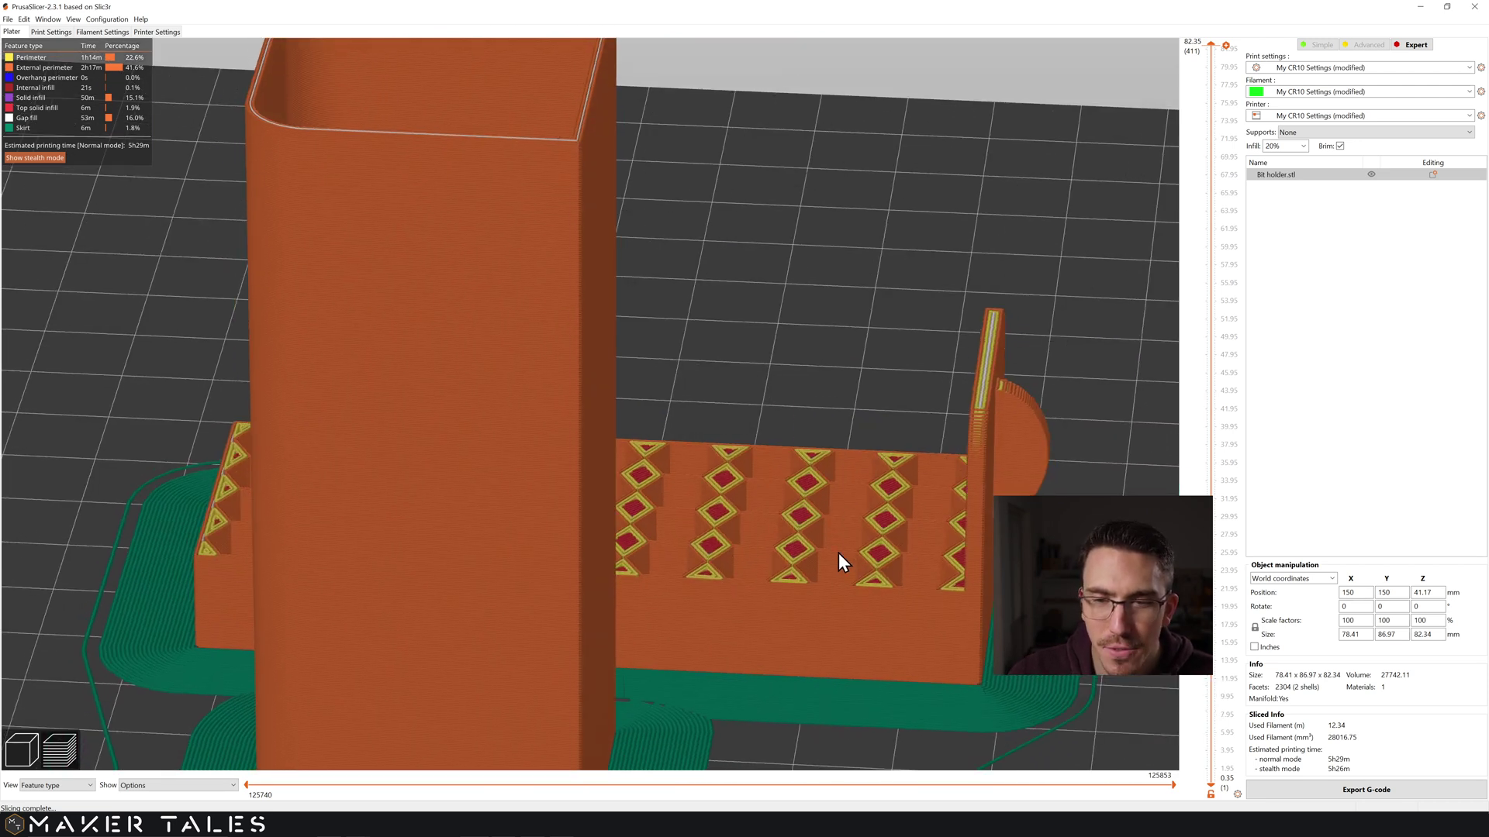
drag(820, 487, 529, 624)
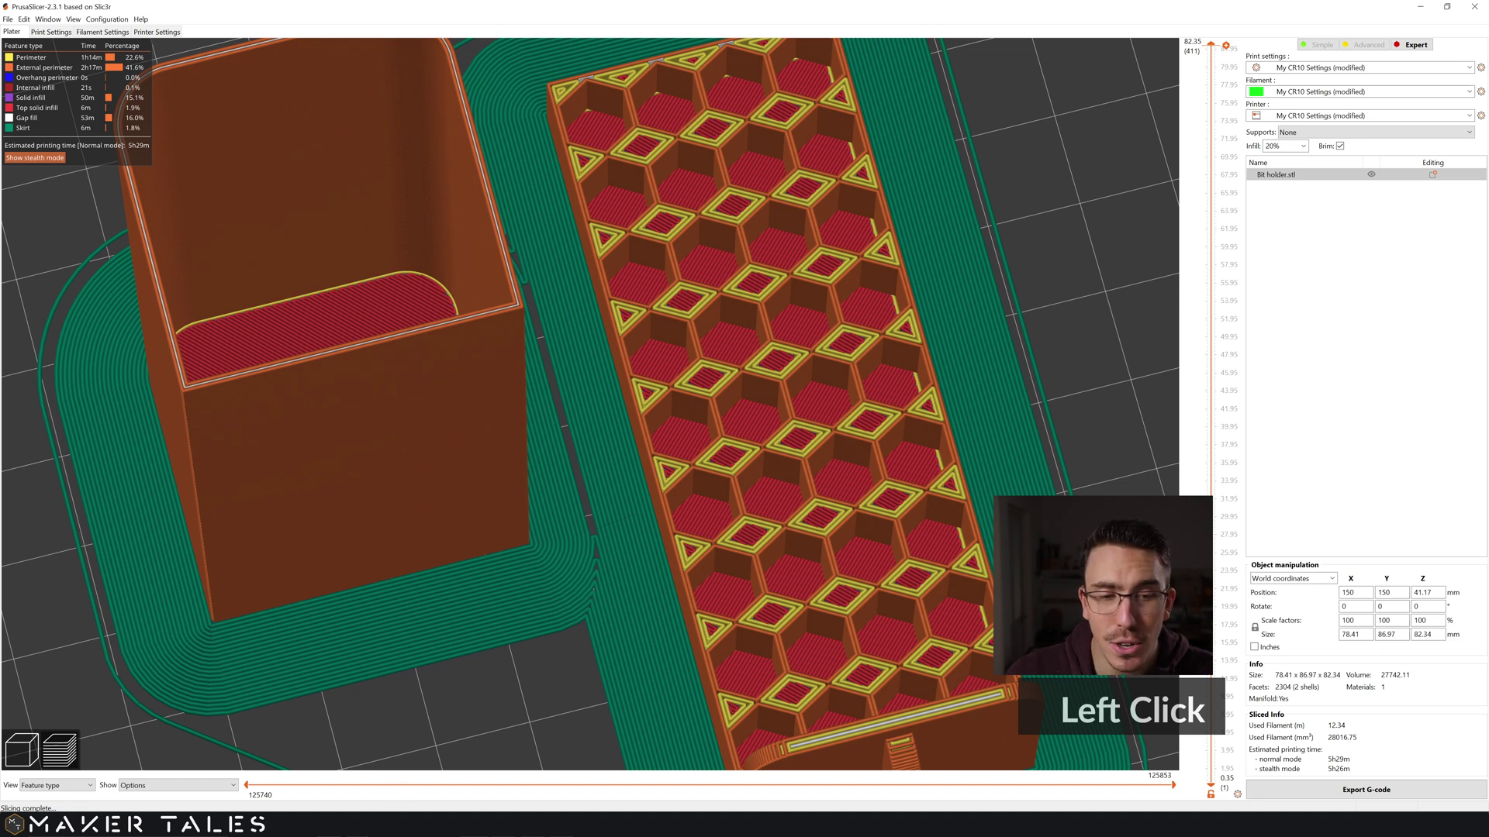
Step: Switch to the Thingiverse page, view the reference design's hex tray image, and return to the sliced preview in PrusaSlicer
click(415, 787)
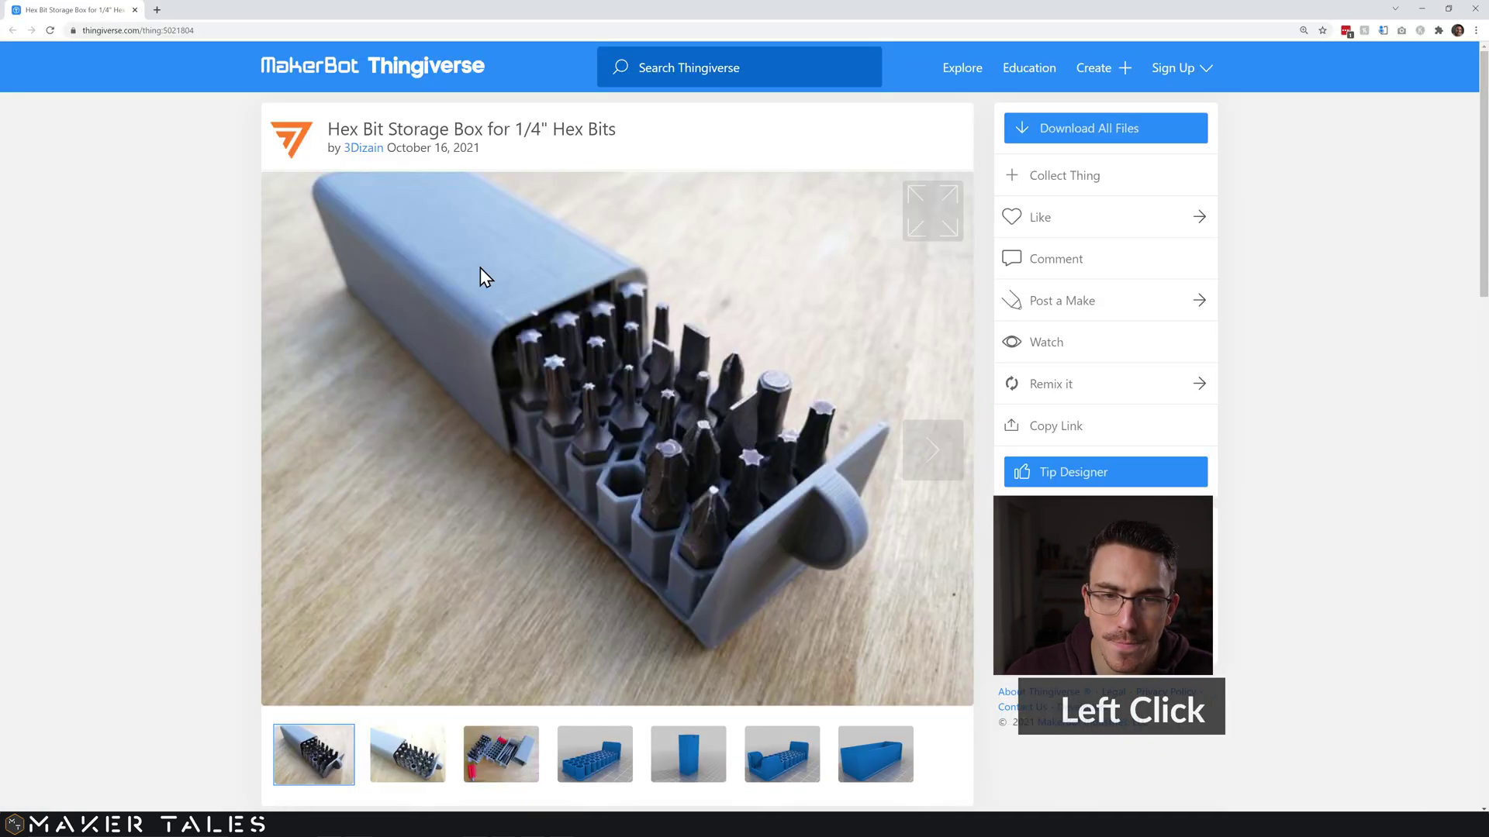
click(587, 737)
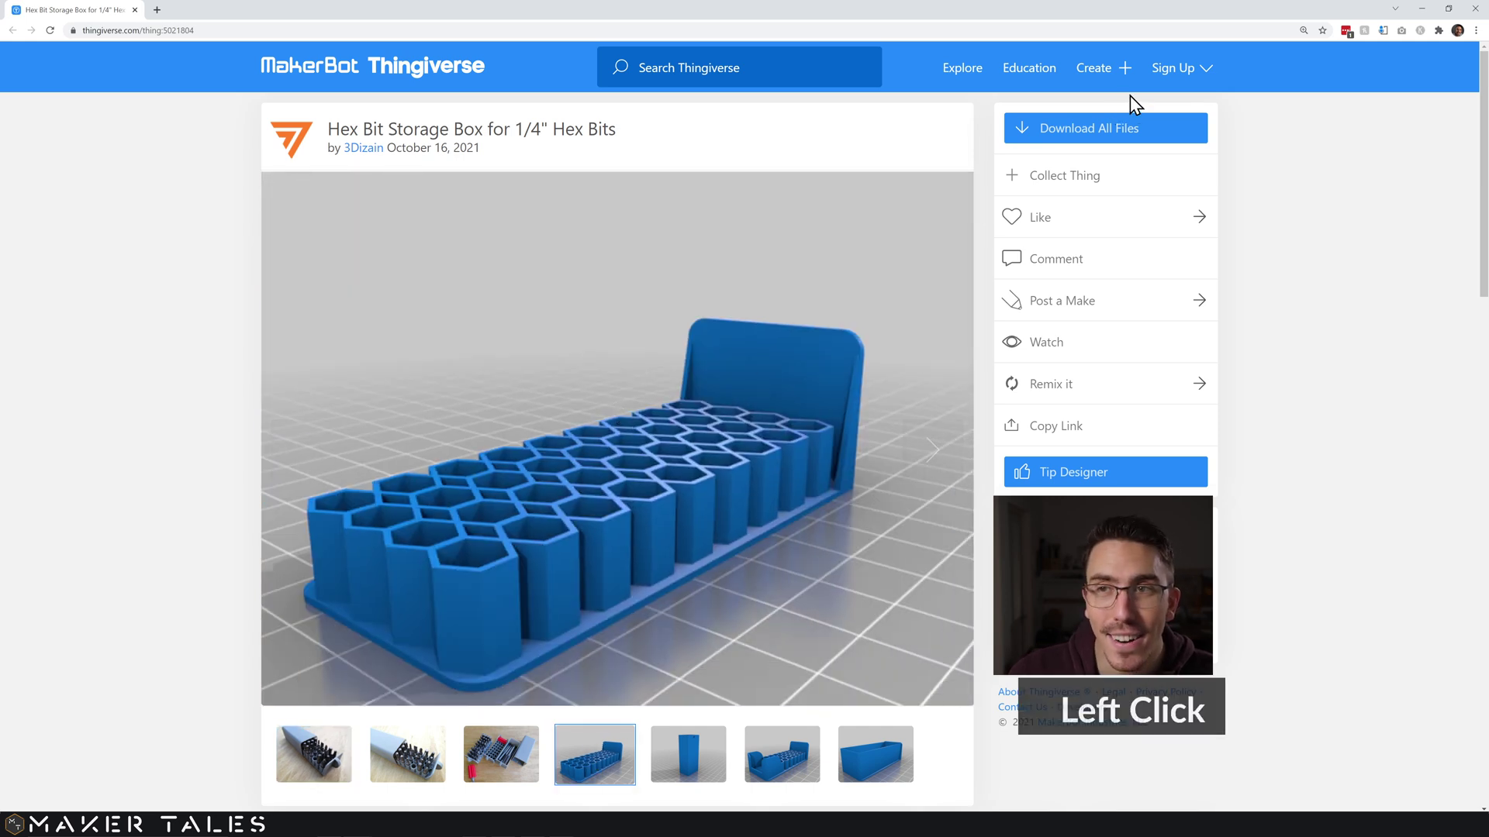
click(1416, 9)
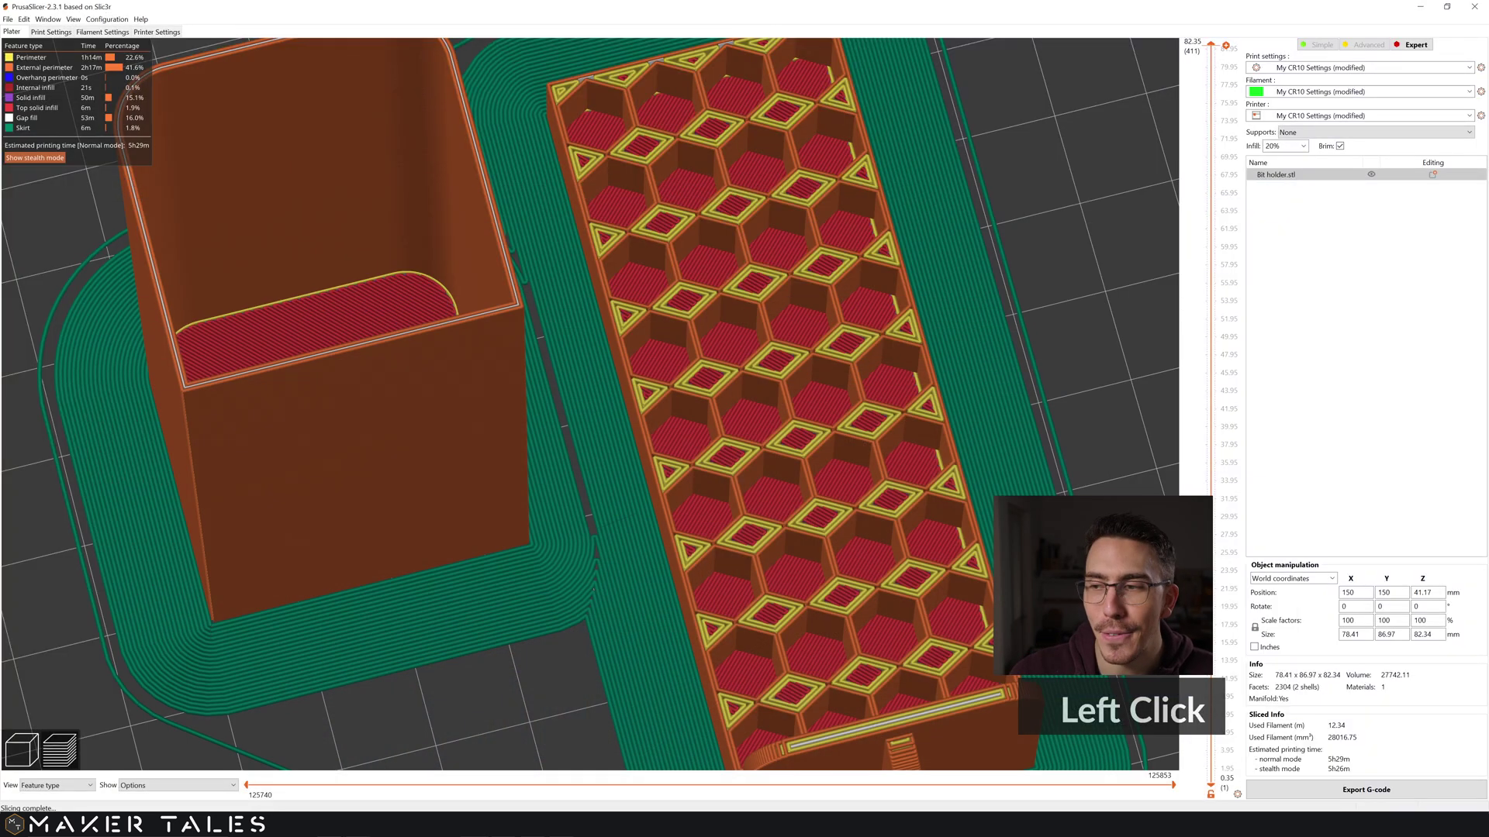